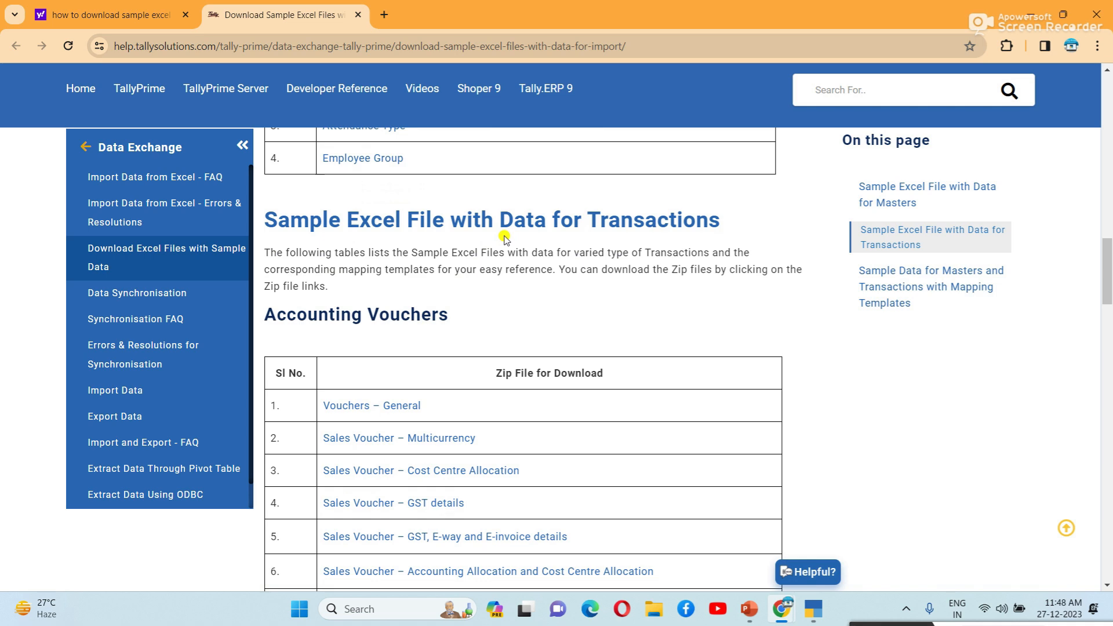
Step: Scroll through the Tally Help page's sample Excel file lists for vouchers, masters and transactions
{"action": "scroll", "coordinate": [504, 238], "scroll_direction": "down", "scroll_amount": 2}
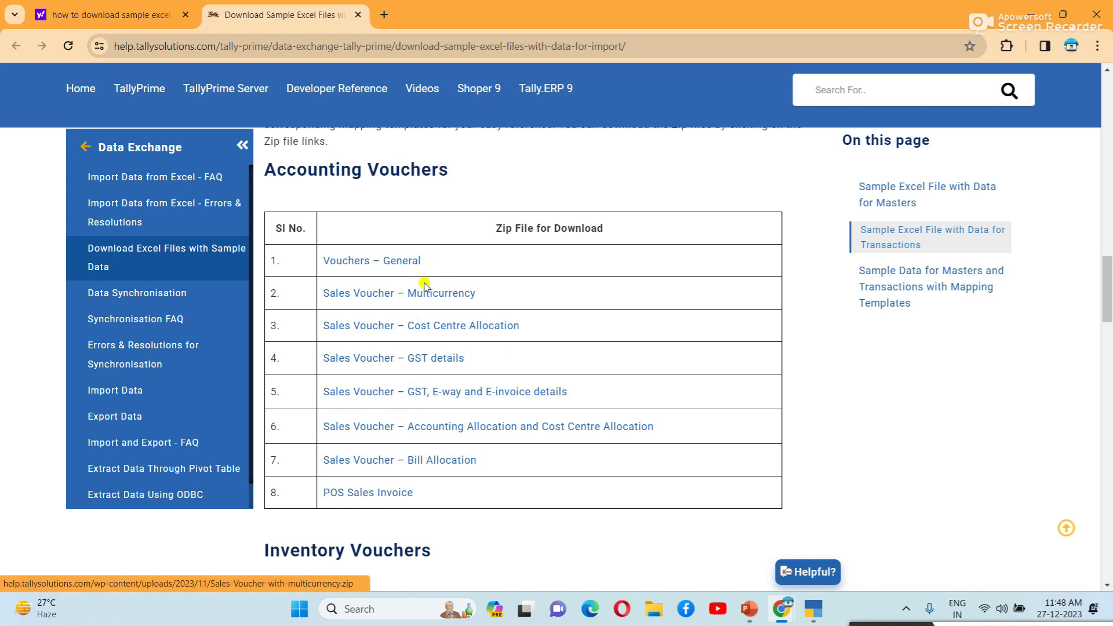
{"action": "scroll", "coordinate": [455, 347], "scroll_direction": "down", "scroll_amount": 5}
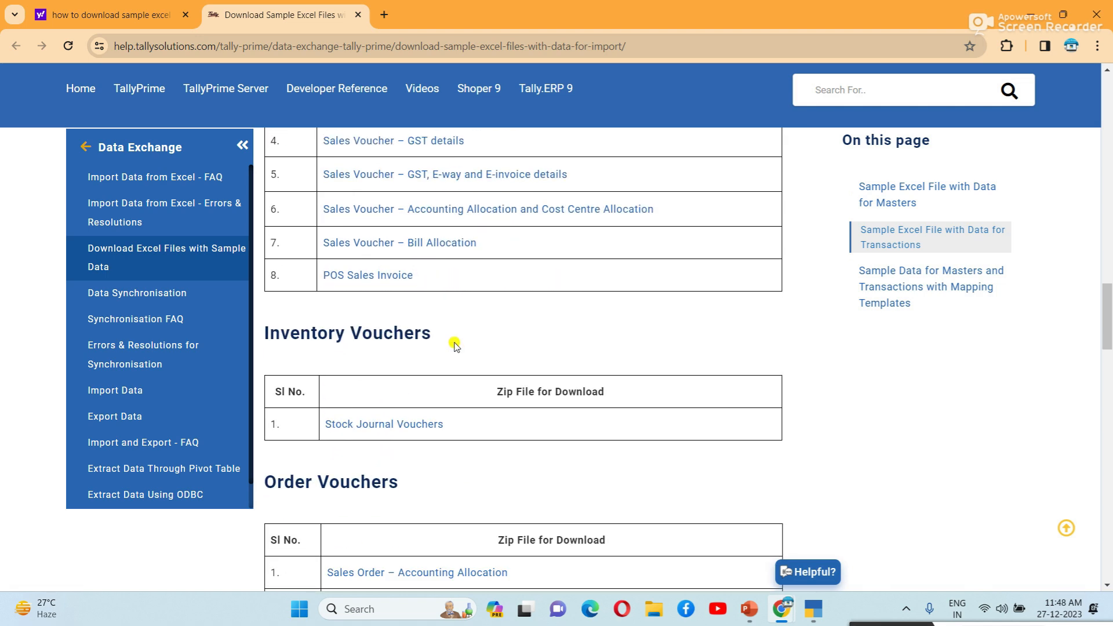
{"action": "scroll", "coordinate": [413, 418], "scroll_direction": "down", "scroll_amount": 3}
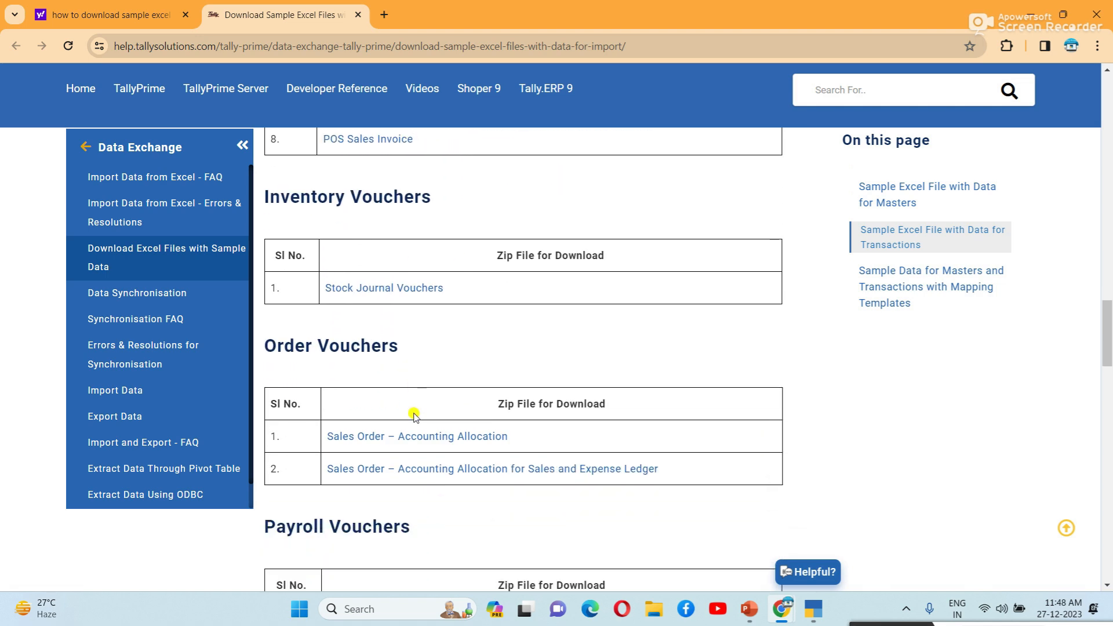
{"action": "scroll", "coordinate": [414, 416], "scroll_direction": "down", "scroll_amount": 5}
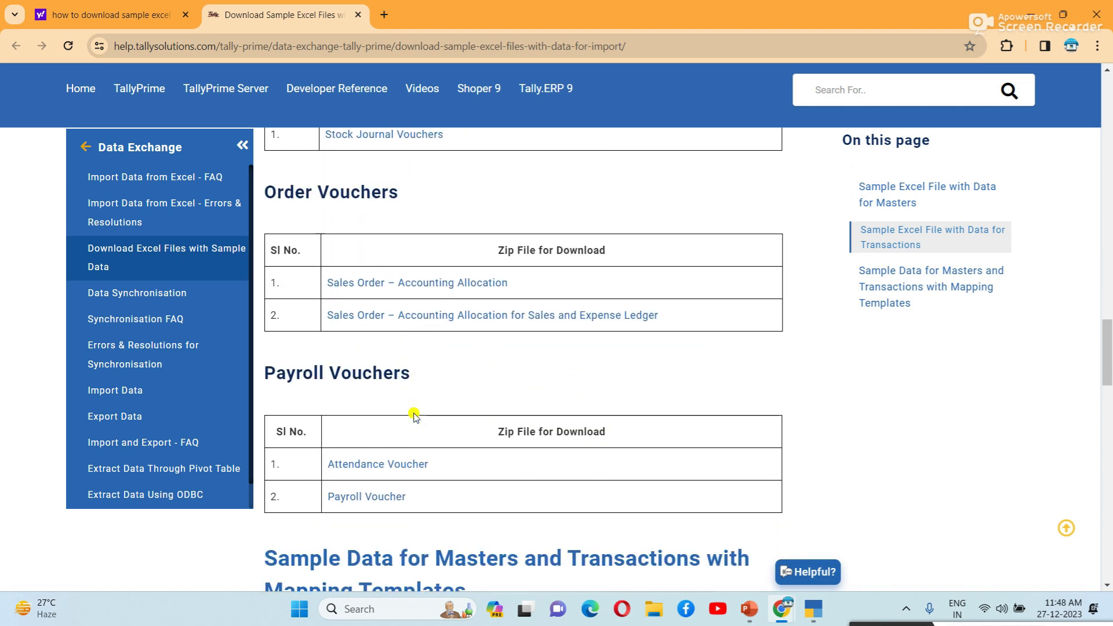
{"action": "scroll", "coordinate": [413, 417], "scroll_direction": "down", "scroll_amount": 9}
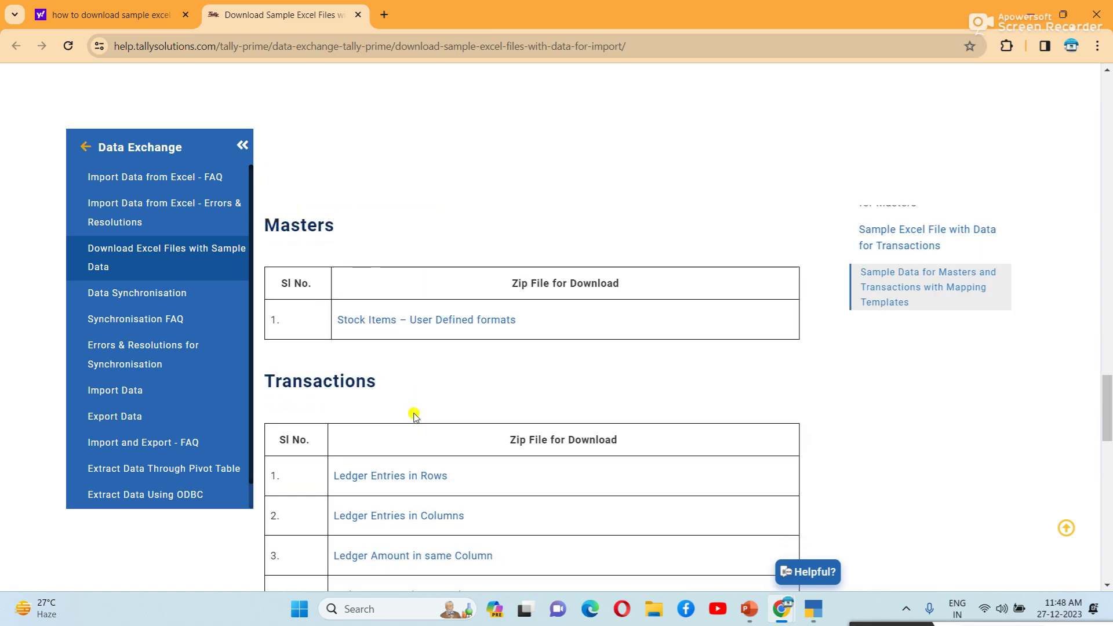
{"action": "scroll", "coordinate": [414, 417], "scroll_direction": "down", "scroll_amount": 5}
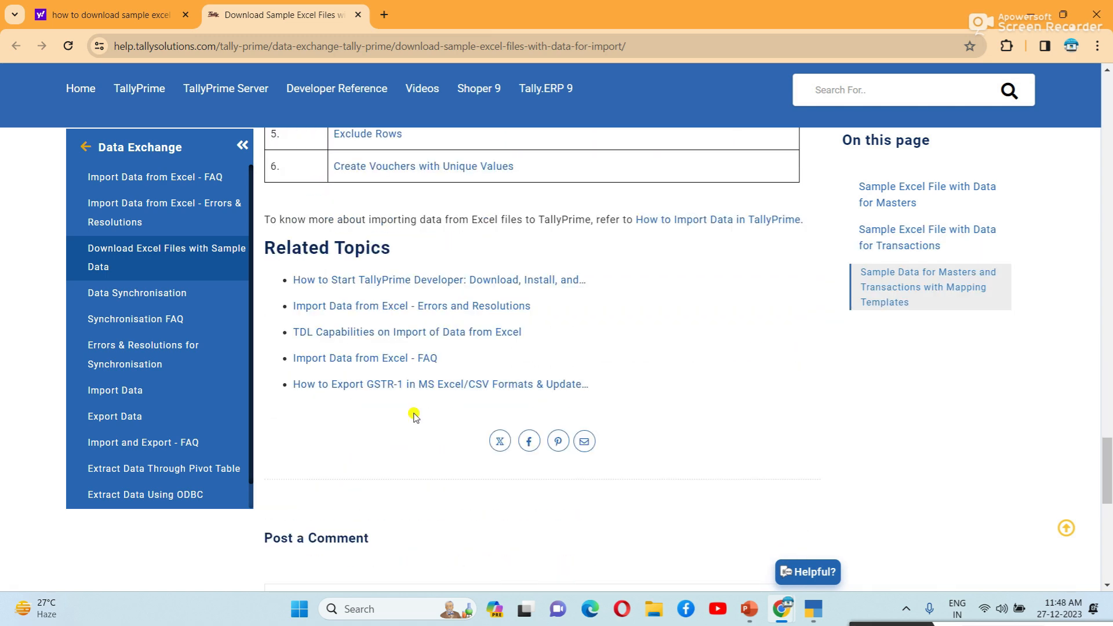
{"action": "scroll", "coordinate": [413, 413], "scroll_direction": "up", "scroll_amount": 20}
{"action": "scroll", "coordinate": [432, 385], "scroll_direction": "up", "scroll_amount": 20}
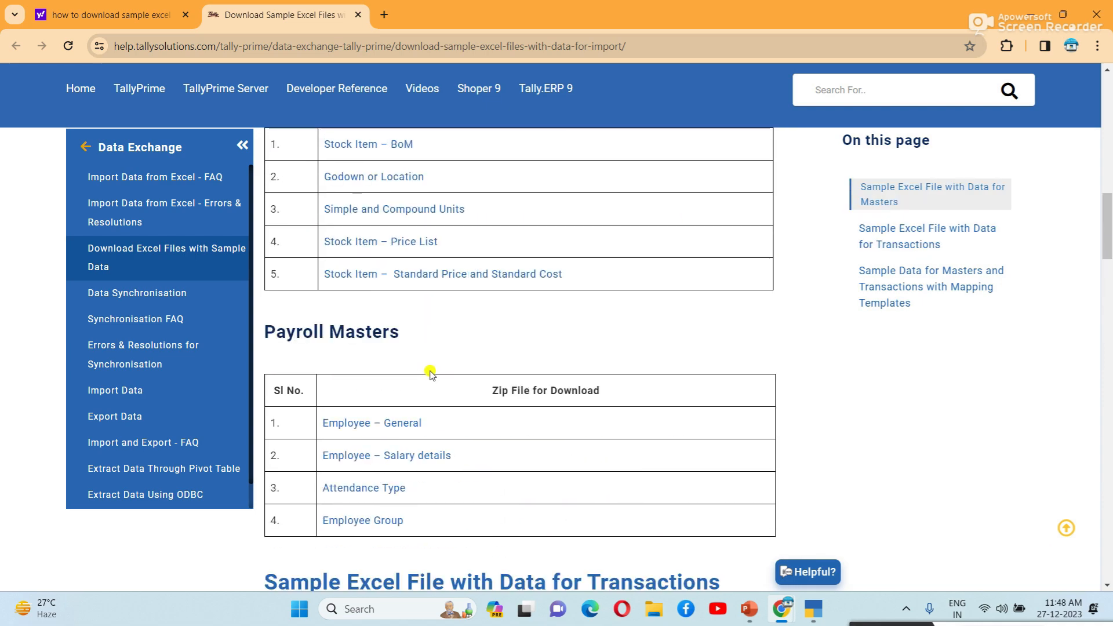
{"action": "scroll", "coordinate": [429, 372], "scroll_direction": "down", "scroll_amount": 7}
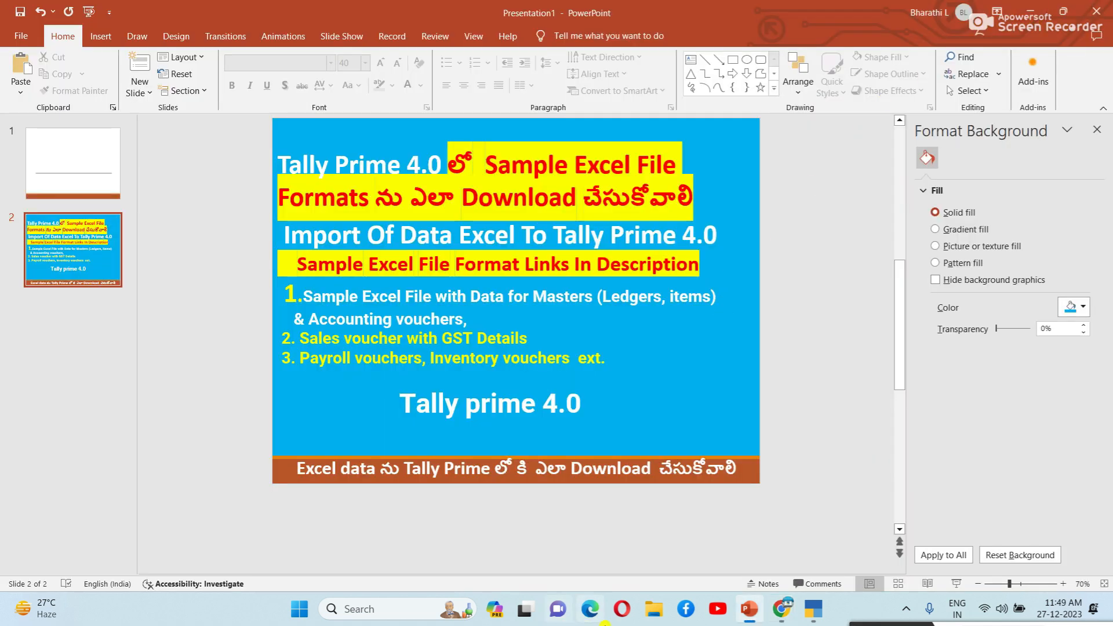
Step: Start creating a new company named Wilson Pvt Ltd
{"action": "left_click", "coordinate": [813, 609]}
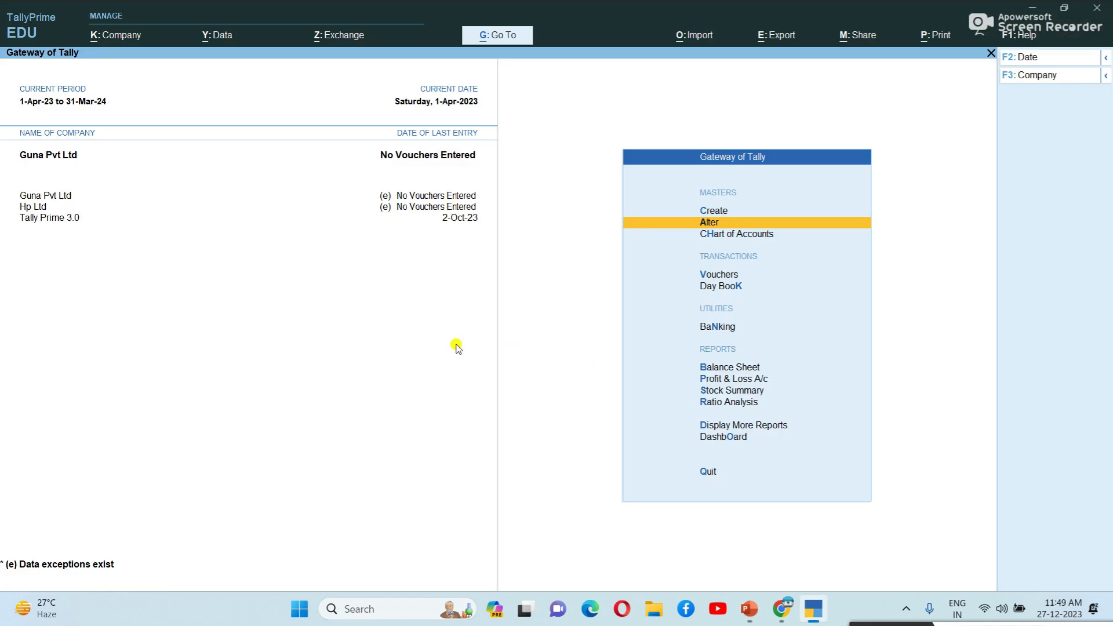
{"action": "left_click", "coordinate": [1037, 76]}
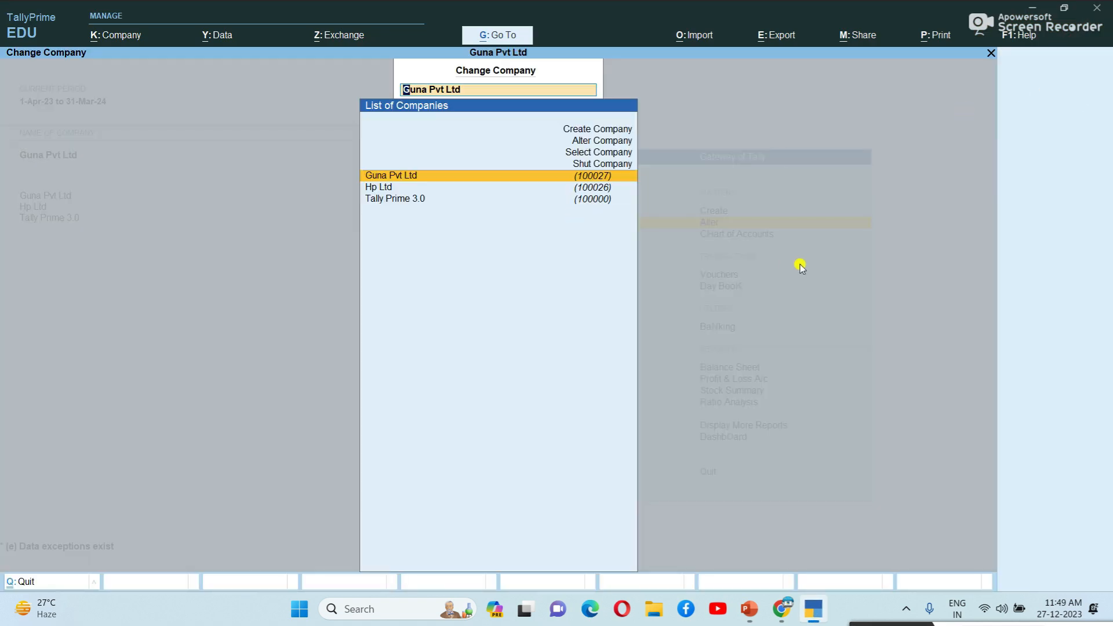
{"action": "key", "text": "Escape"}
{"action": "key", "text": "Escape"}
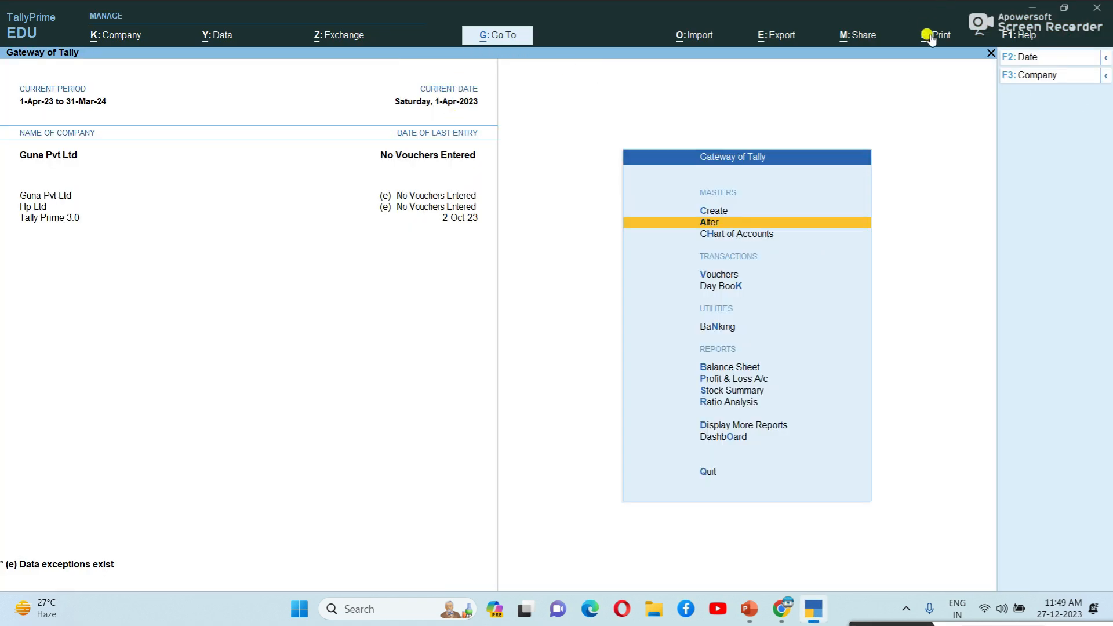
{"action": "left_click", "coordinate": [1057, 76]}
{"action": "key", "text": "Up"}
{"action": "key", "text": "Up"}
{"action": "key", "text": "Up"}
{"action": "key", "text": "Up"}
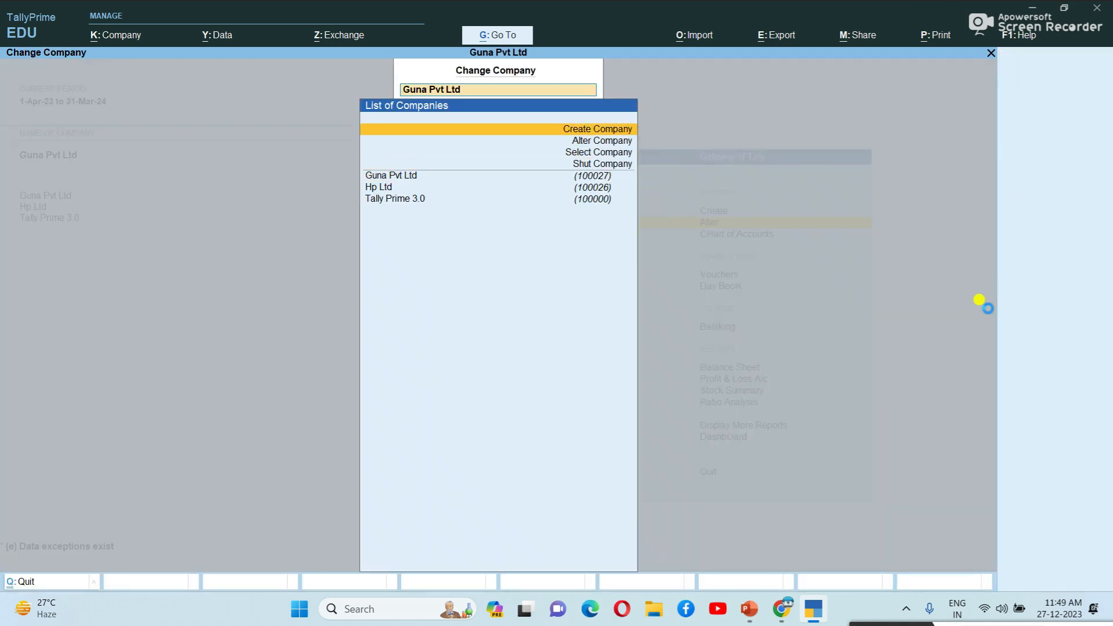
{"action": "key", "text": "Return"}
{"action": "type", "text": "Wilson Pvt Ltd"}
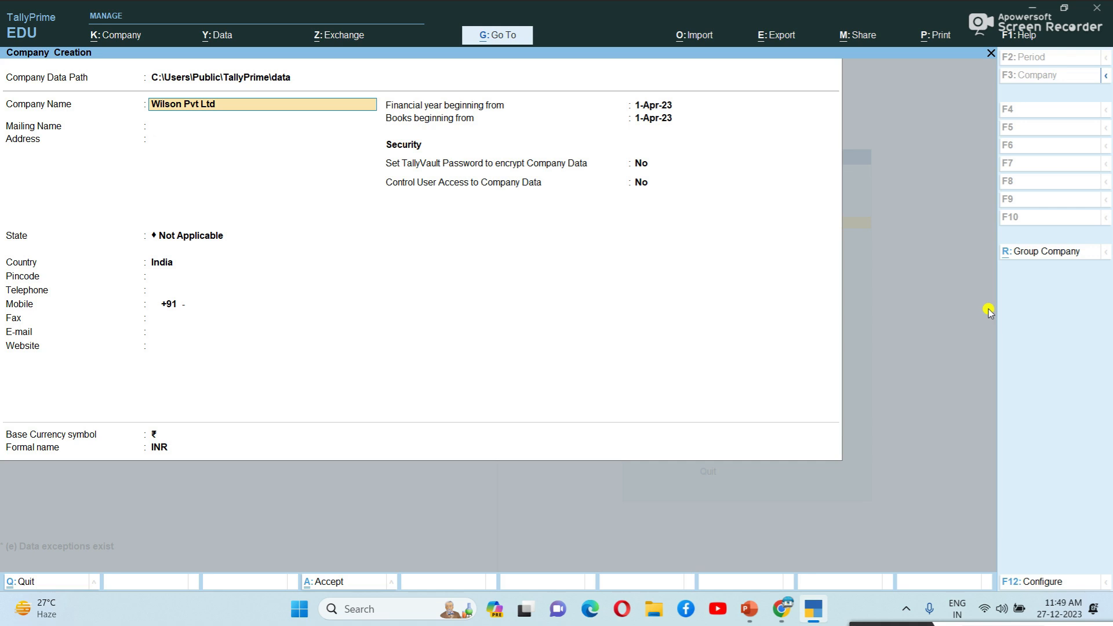
{"action": "key", "text": "Return"}
{"action": "key", "text": "Return"}
Step: Enter the company's two address lines and choose Andhra Pradesh as the state
{"action": "type", "text": "Man"}
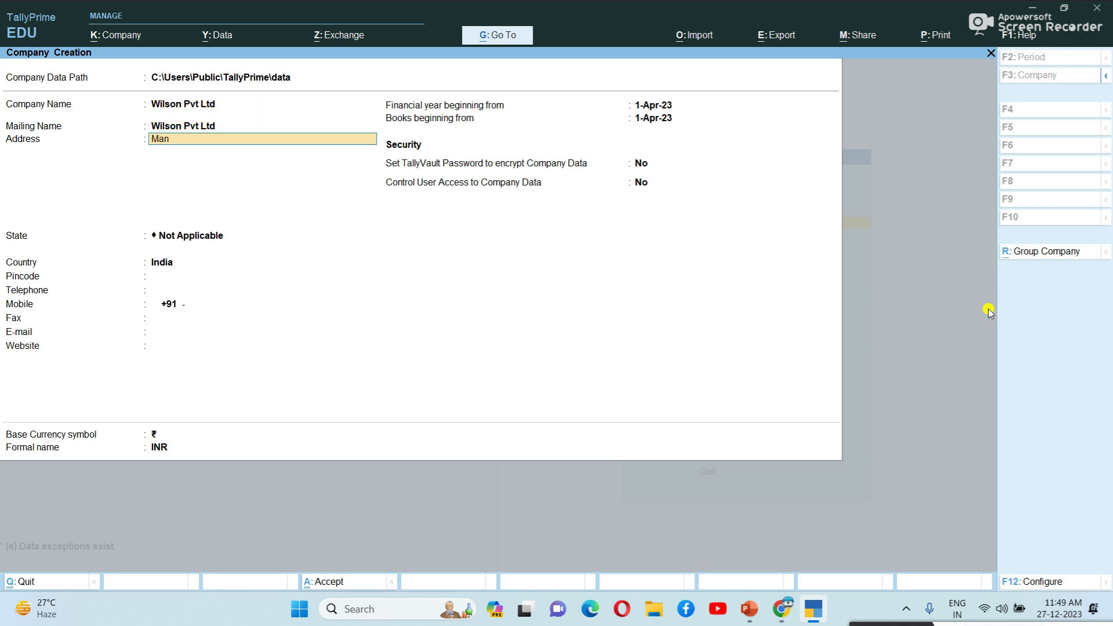
{"action": "type", "text": "galam"}
{"action": "key", "text": "Return"}
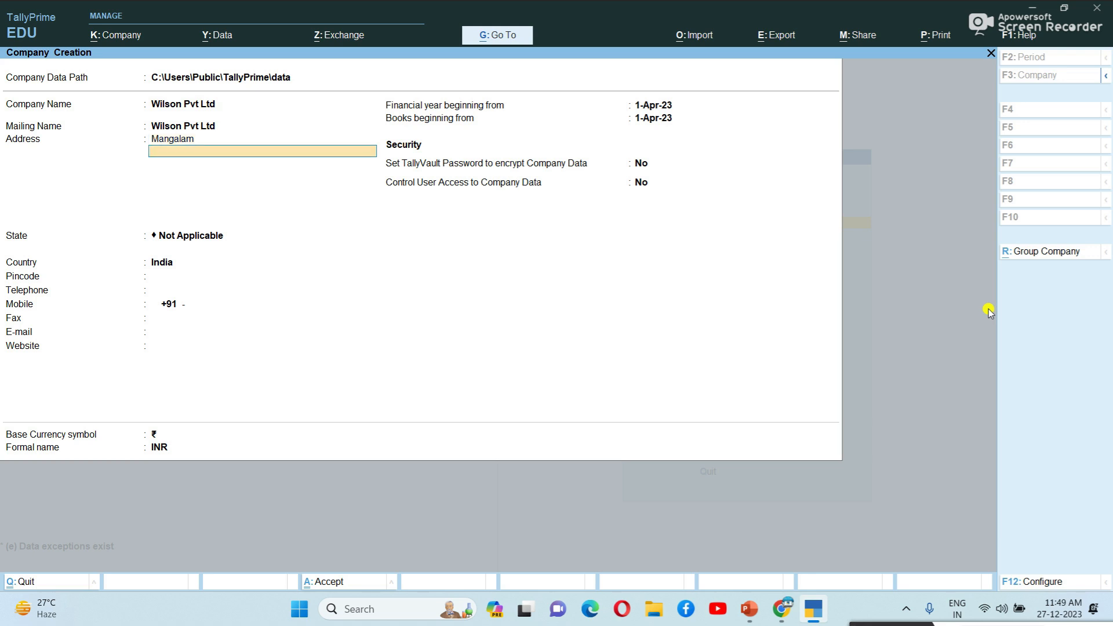
{"action": "type", "text": "Tirupati"}
{"action": "key", "text": "Return"}
{"action": "key", "text": "Return"}
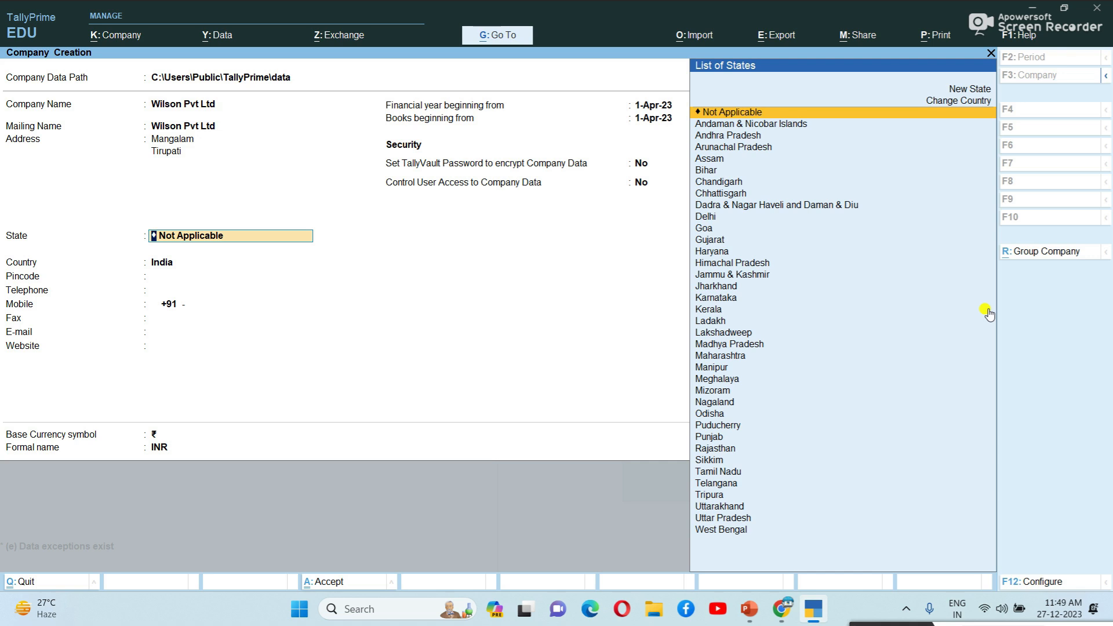
{"action": "type", "text": "A"}
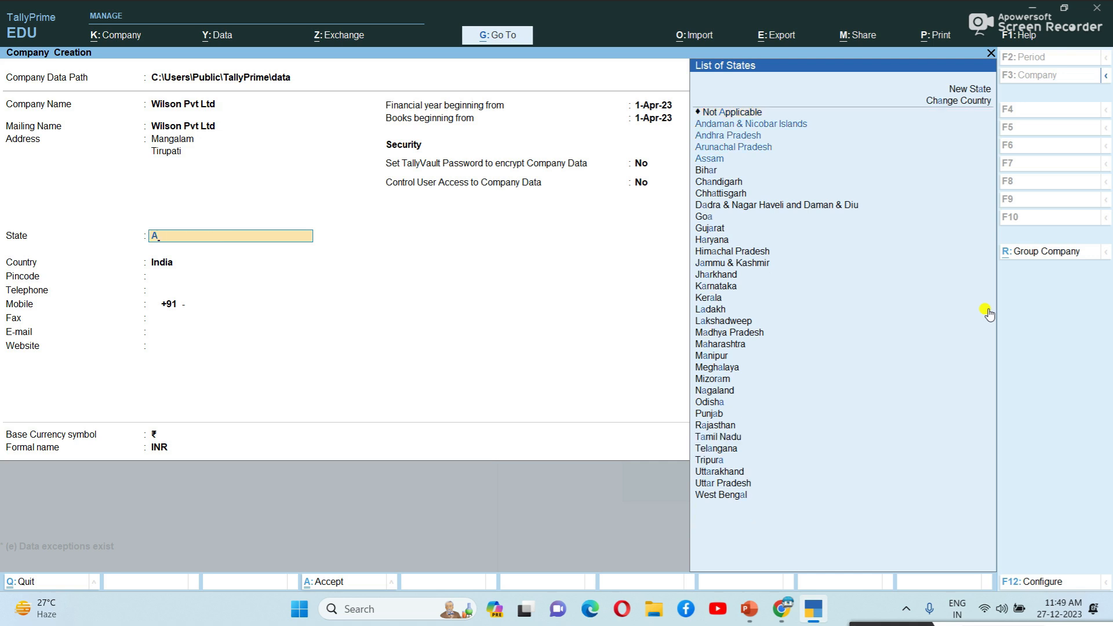
{"action": "key", "text": "Down"}
{"action": "key", "text": "Down"}
{"action": "key", "text": "Return"}
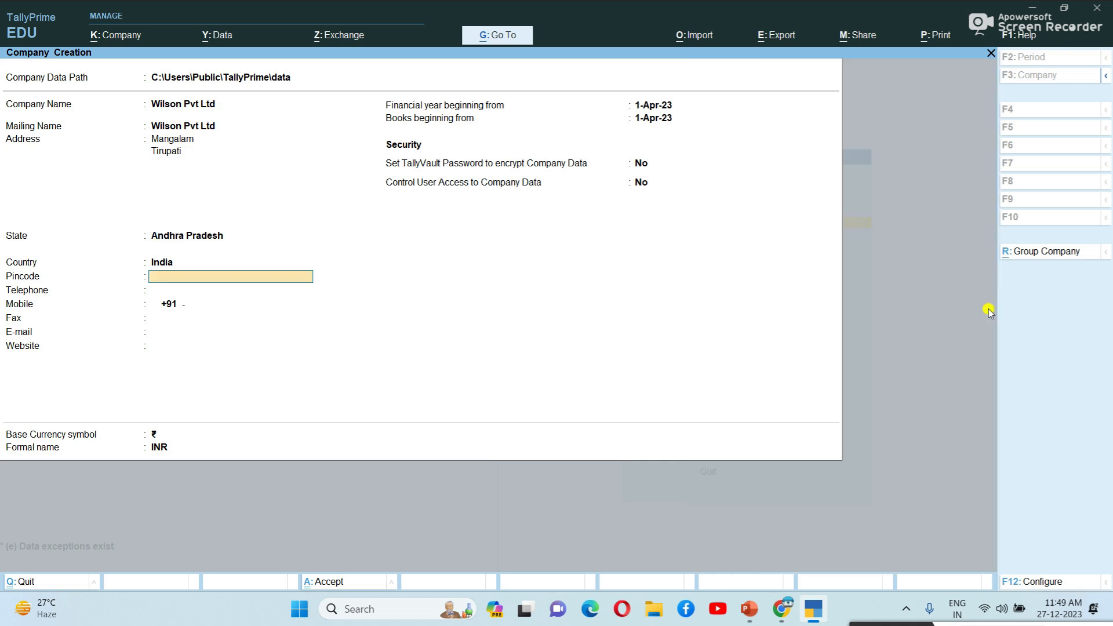
Step: Fill in the pincode and mobile number, then finish the company form
{"action": "type", "text": "517507"}
{"action": "key", "text": "Return"}
{"action": "key", "text": "Return"}
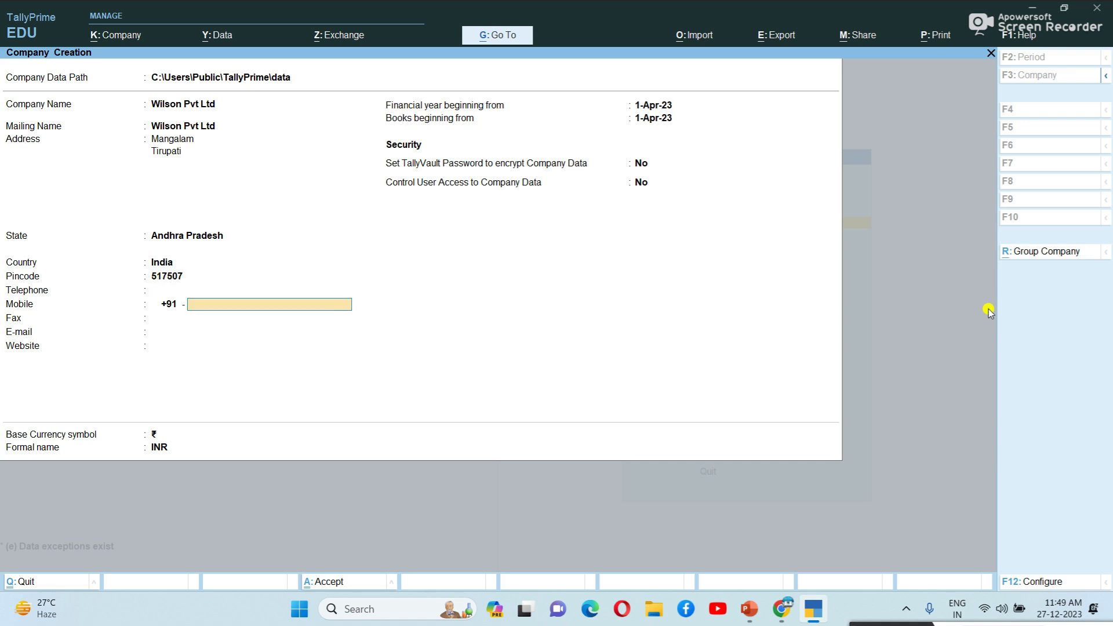
{"action": "key", "text": "Return"}
{"action": "key", "text": "Return"}
{"action": "key", "text": "Return"}
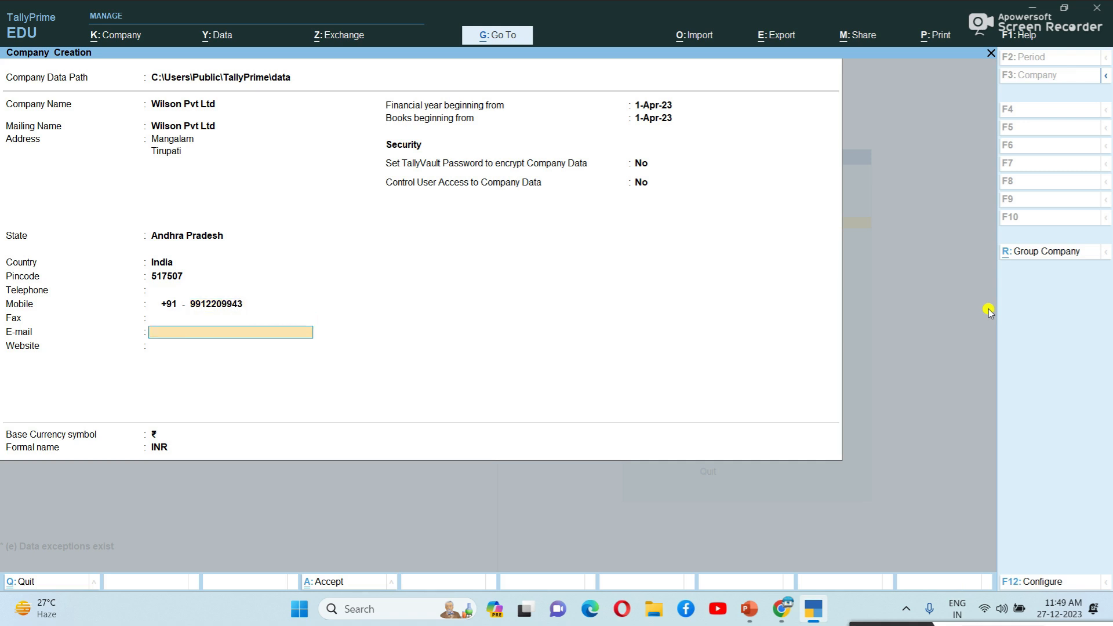
{"action": "key", "text": "Return"}
{"action": "key", "text": "Return"}
{"action": "key", "text": "Return"}
{"action": "key", "text": "Return"}
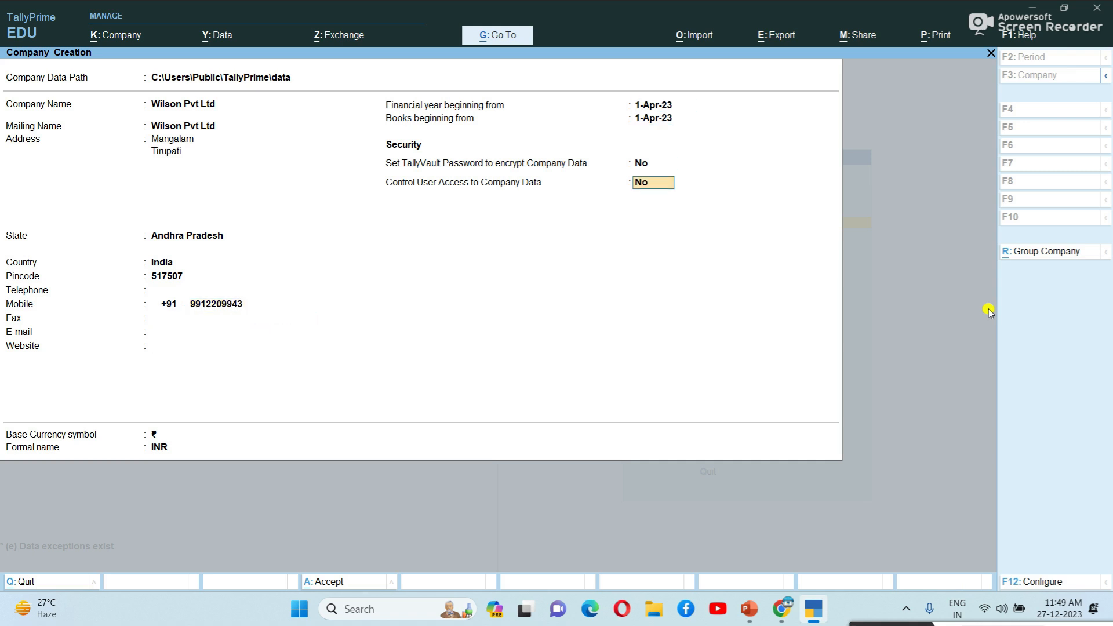
{"action": "key", "text": "Return"}
{"action": "key", "text": "Return"}
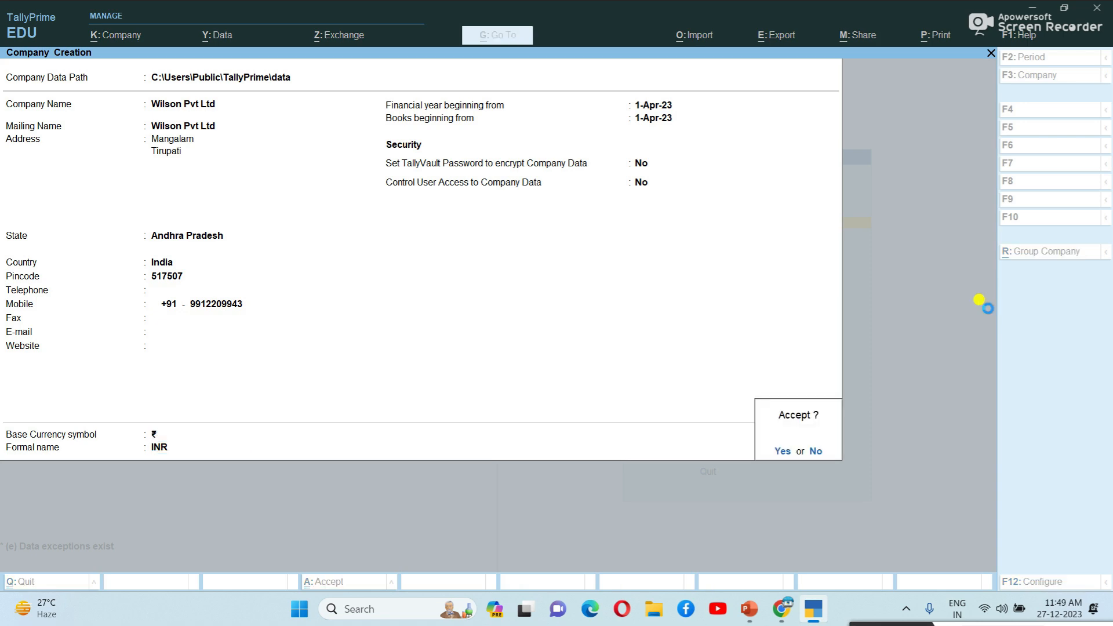
{"action": "key", "text": "Return"}
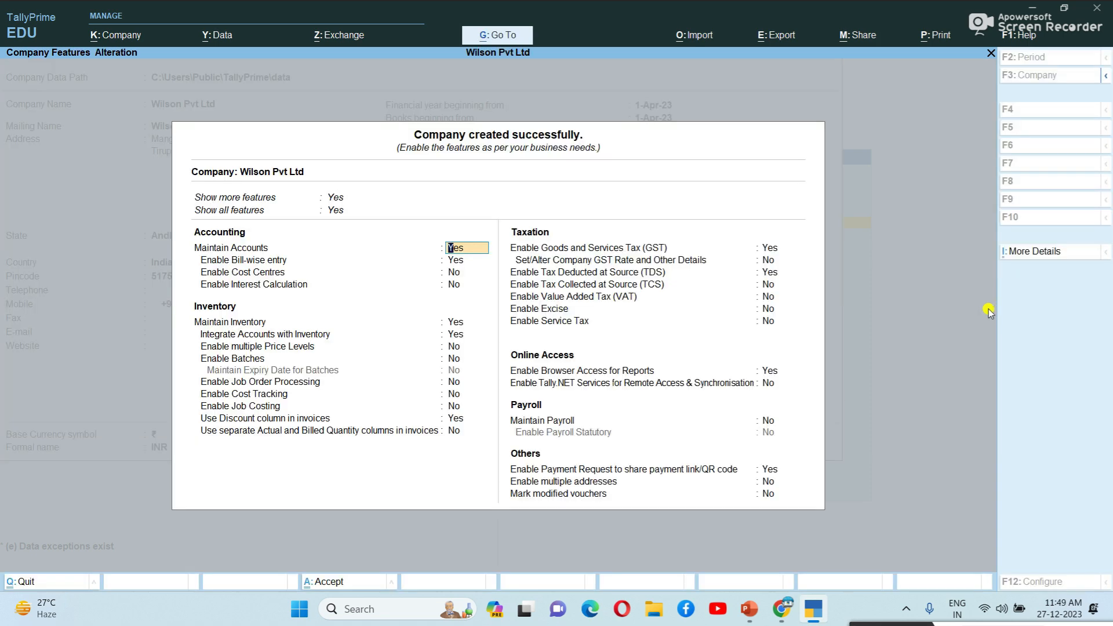
Step: Step through the company features, accepting the GST registration and TDS deductor details
{"action": "key", "text": "Return"}
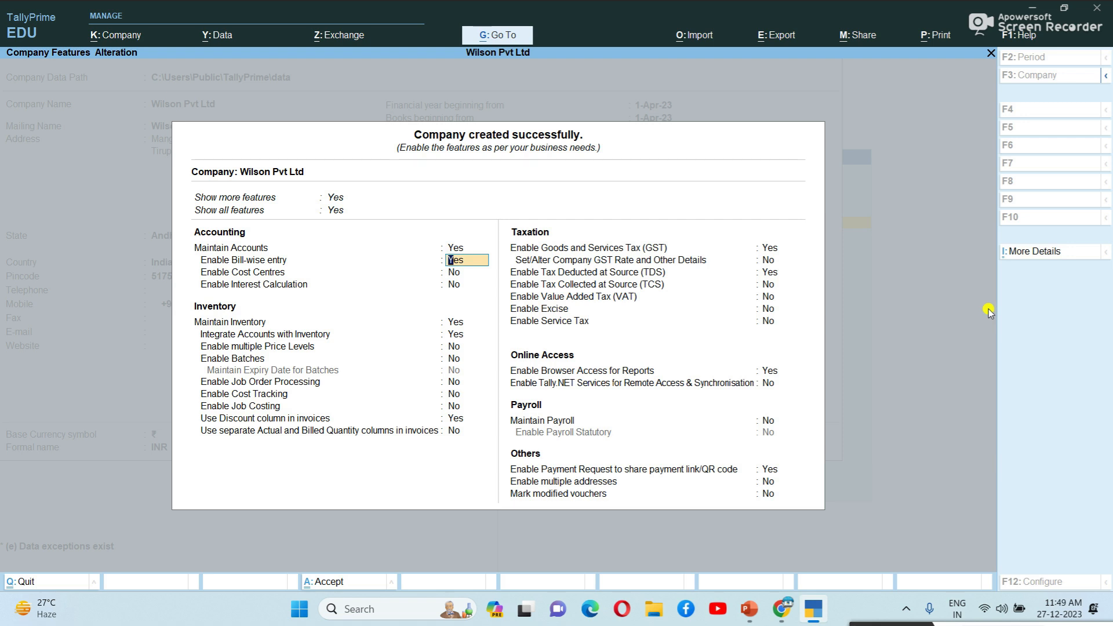
{"action": "key", "text": "Return"}
{"action": "key", "text": "Return"}
{"action": "key", "text": "Return"}
{"action": "key", "text": "Return"}
{"action": "key", "text": "Return"}
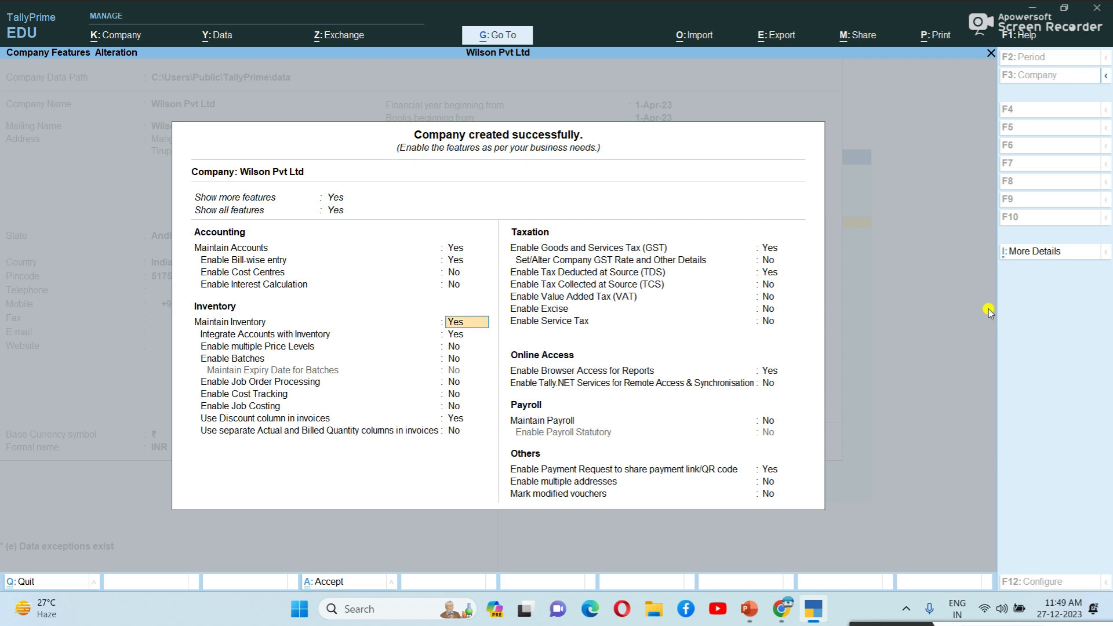
{"action": "key", "text": "Return"}
{"action": "key", "text": "Return"}
{"action": "key", "text": "Return"}
{"action": "key", "text": "Return"}
{"action": "key", "text": "Return"}
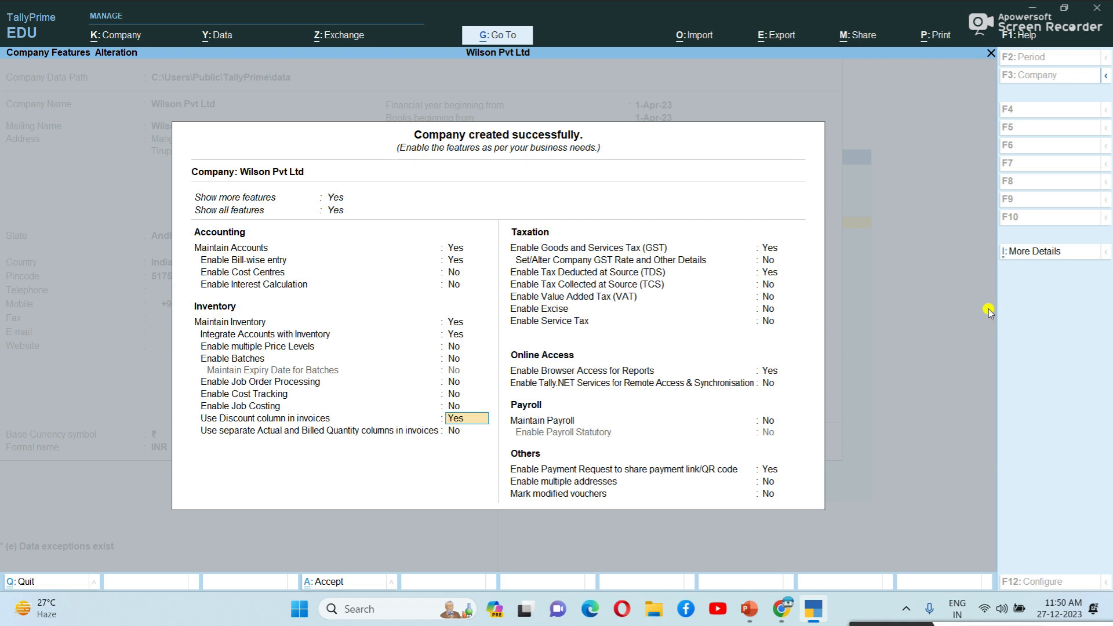
{"action": "key", "text": "Up"}
{"action": "key", "text": "Up"}
{"action": "key", "text": "Up"}
{"action": "key", "text": "Up"}
{"action": "key", "text": "Up"}
{"action": "key", "text": "Up"}
{"action": "key", "text": "Up"}
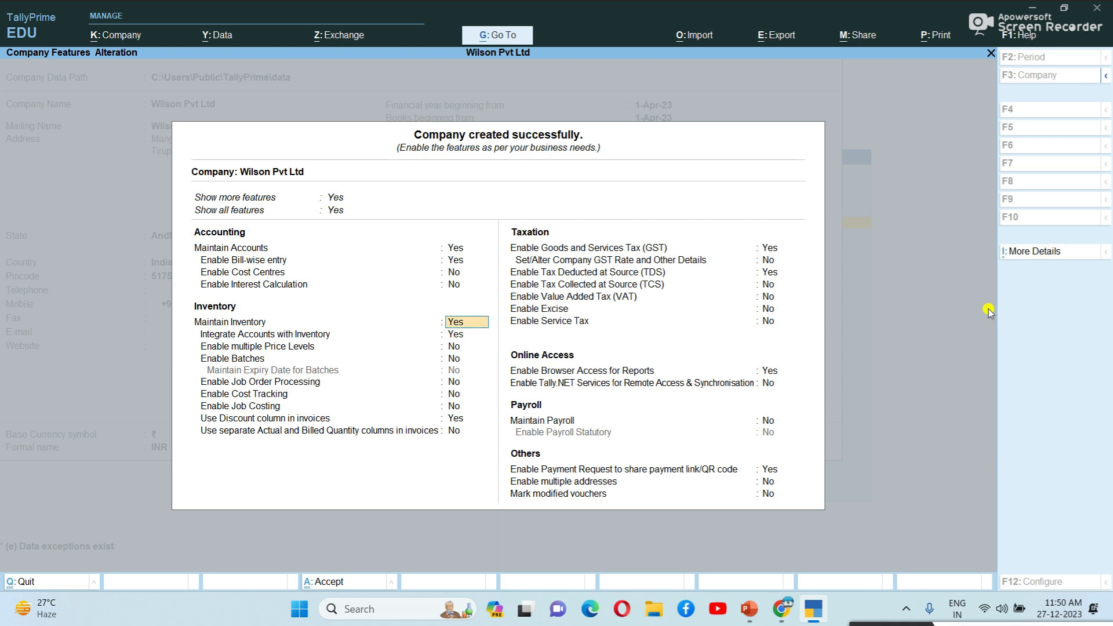
{"action": "key", "text": "Down"}
{"action": "key", "text": "Down"}
{"action": "key", "text": "Down"}
{"action": "key", "text": "Down"}
{"action": "key", "text": "Down"}
{"action": "key", "text": "Down"}
{"action": "key", "text": "Down"}
{"action": "key", "text": "Down"}
{"action": "key", "text": "Down"}
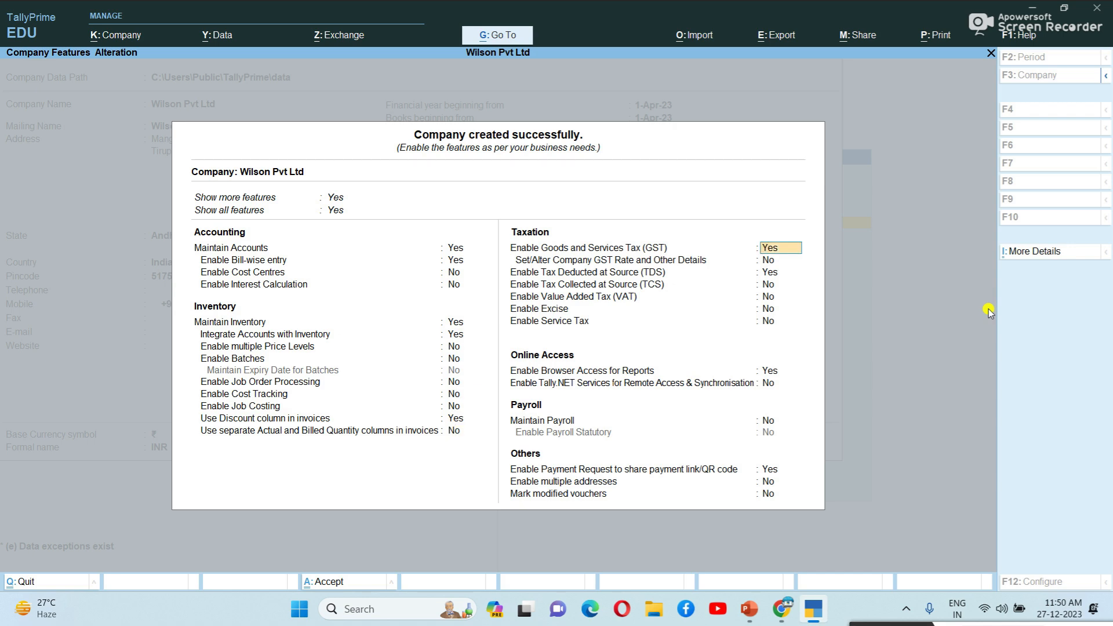
{"action": "key", "text": "Return"}
{"action": "key", "text": "Return"}
{"action": "key", "text": "Return"}
{"action": "key", "text": "Return"}
{"action": "key", "text": "Return"}
{"action": "key", "text": "ctrl+a"}
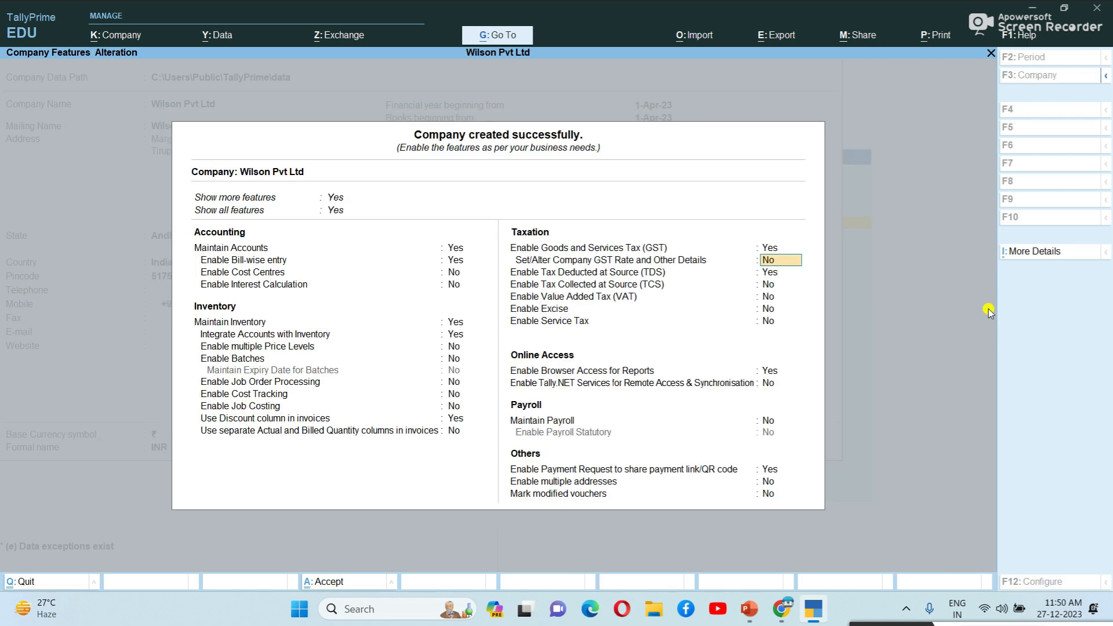
{"action": "key", "text": "Return"}
{"action": "key", "text": "Return"}
{"action": "key", "text": "Return"}
{"action": "key", "text": "Return"}
{"action": "key", "text": "Return"}
{"action": "key", "text": "ctrl+a"}
{"action": "key", "text": "Return"}
{"action": "key", "text": "Return"}
{"action": "key", "text": "Return"}
{"action": "key", "text": "Return"}
{"action": "key", "text": "Return"}
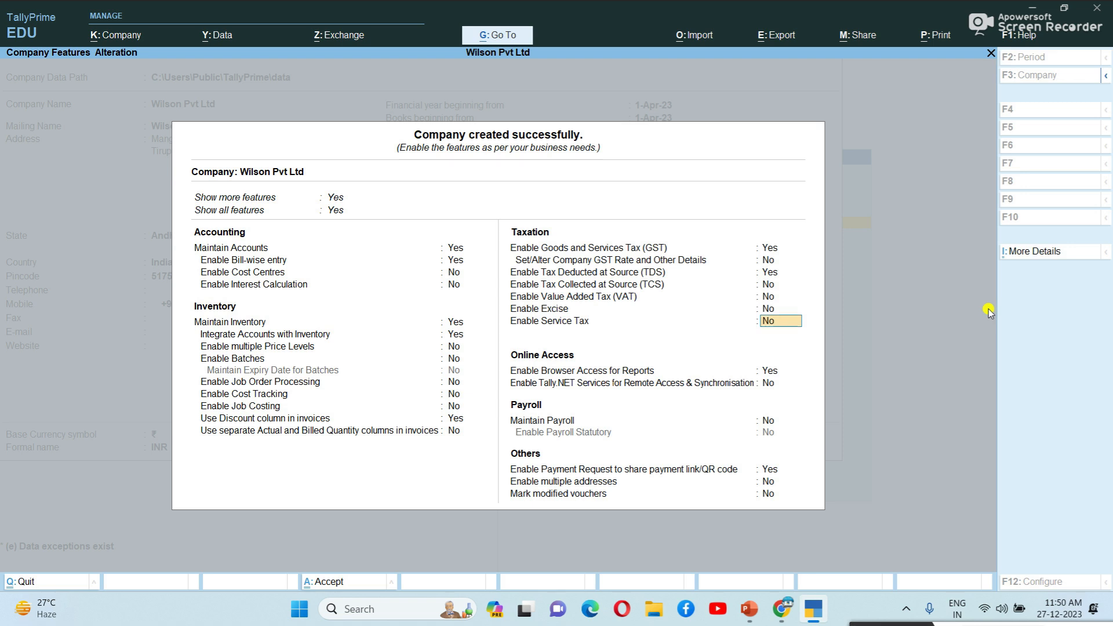
Step: Set Maintain Payroll to Yes, skip the merchant profile and turn off payment request links
{"action": "key", "text": "Return"}
{"action": "type", "text": "y"}
{"action": "key", "text": "Return"}
{"action": "key", "text": "Return"}
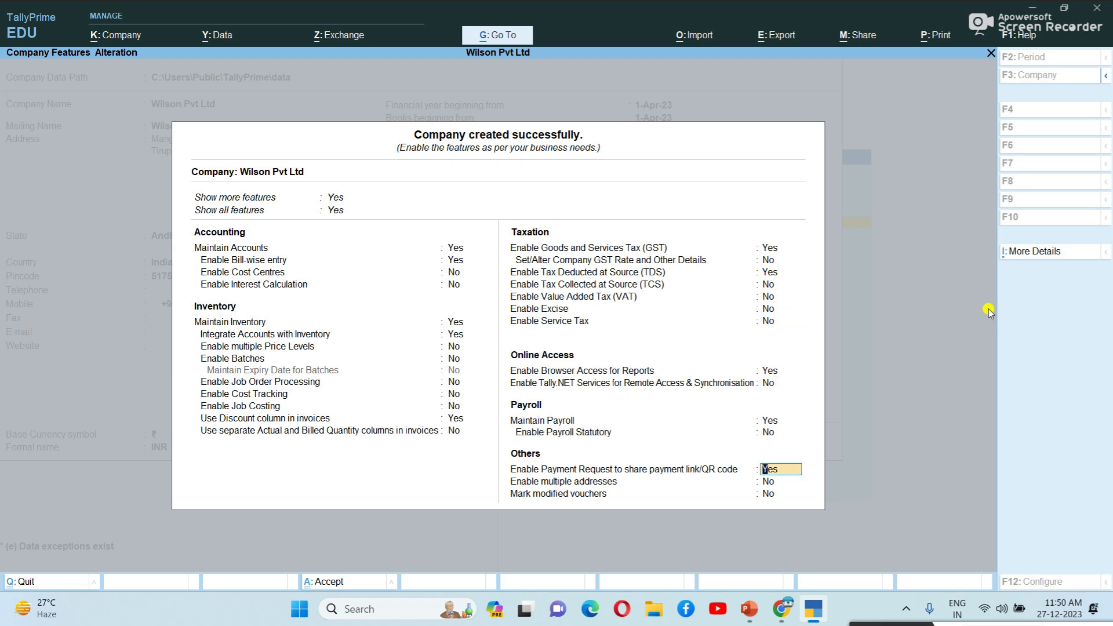
{"action": "key", "text": "Return"}
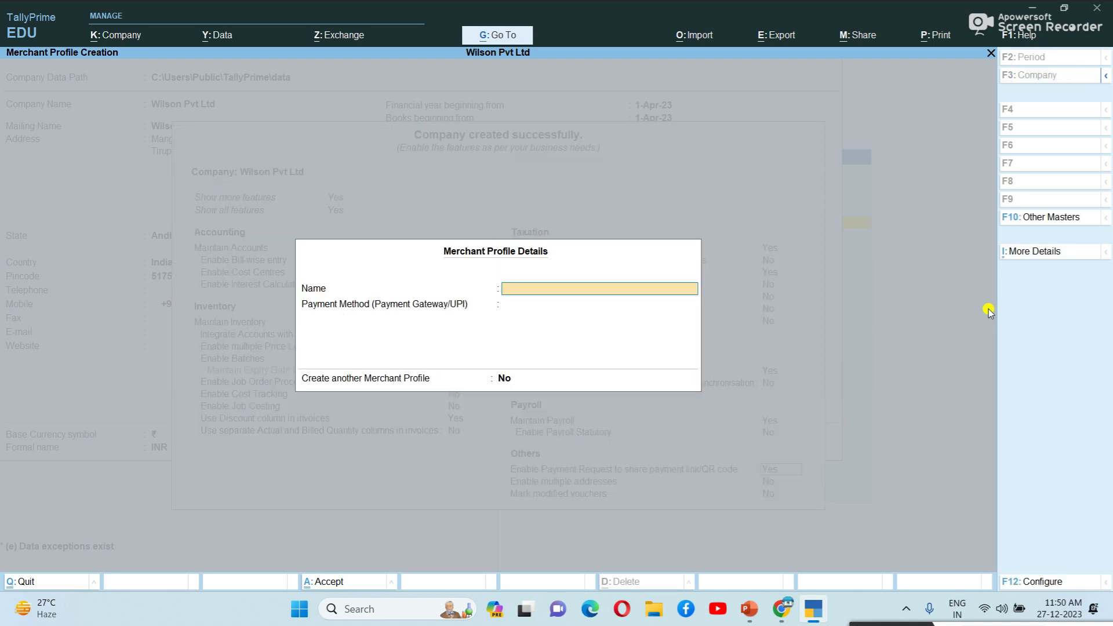
{"action": "key", "text": "Return"}
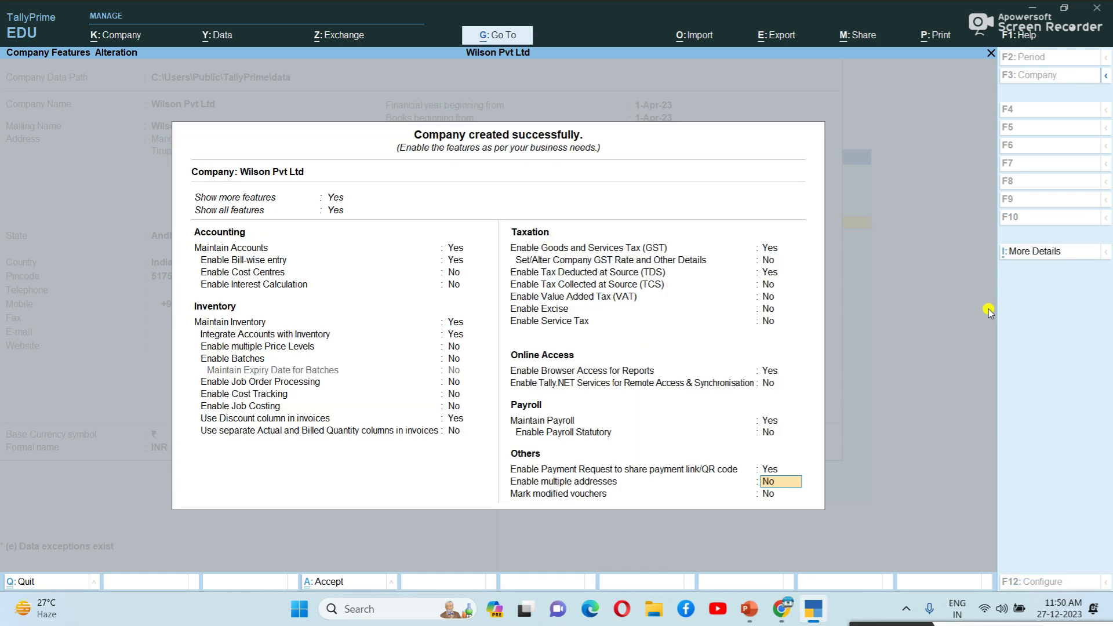
{"action": "key", "text": "Up"}
{"action": "key", "text": "n"}
{"action": "key", "text": "Return"}
{"action": "key", "text": "Return"}
{"action": "key", "text": "Return"}
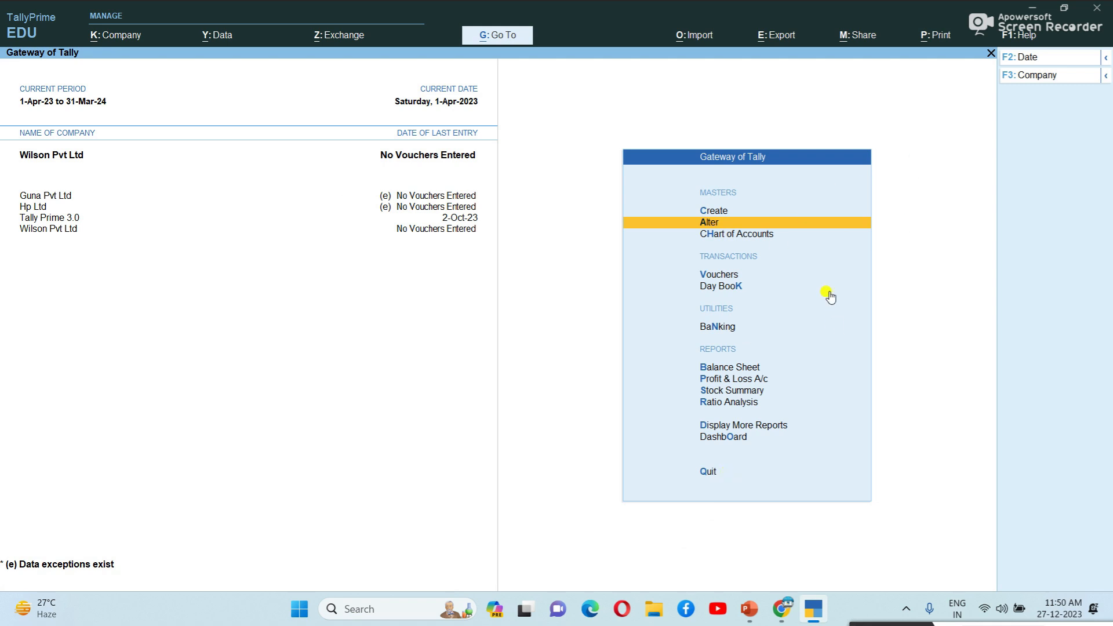
Step: From Import, go to Manage > Sample Excel File and choose the Masters sample
{"action": "left_click", "coordinate": [708, 37]}
{"action": "key", "text": "Down"}
{"action": "key", "text": "Down"}
{"action": "key", "text": "Down"}
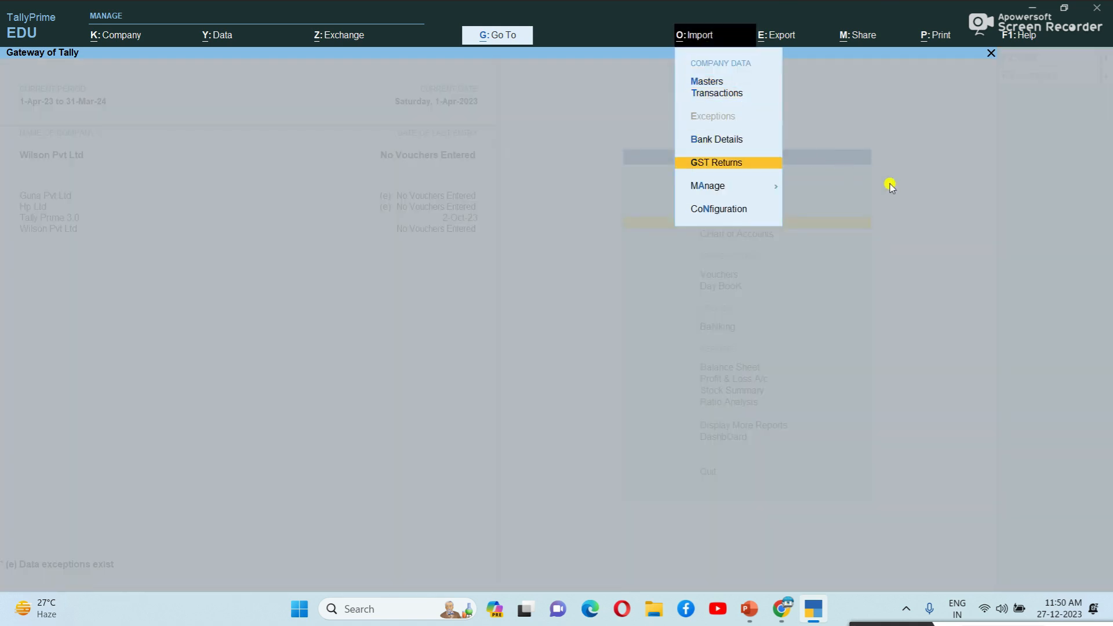
{"action": "key", "text": "Down"}
{"action": "key", "text": "Return"}
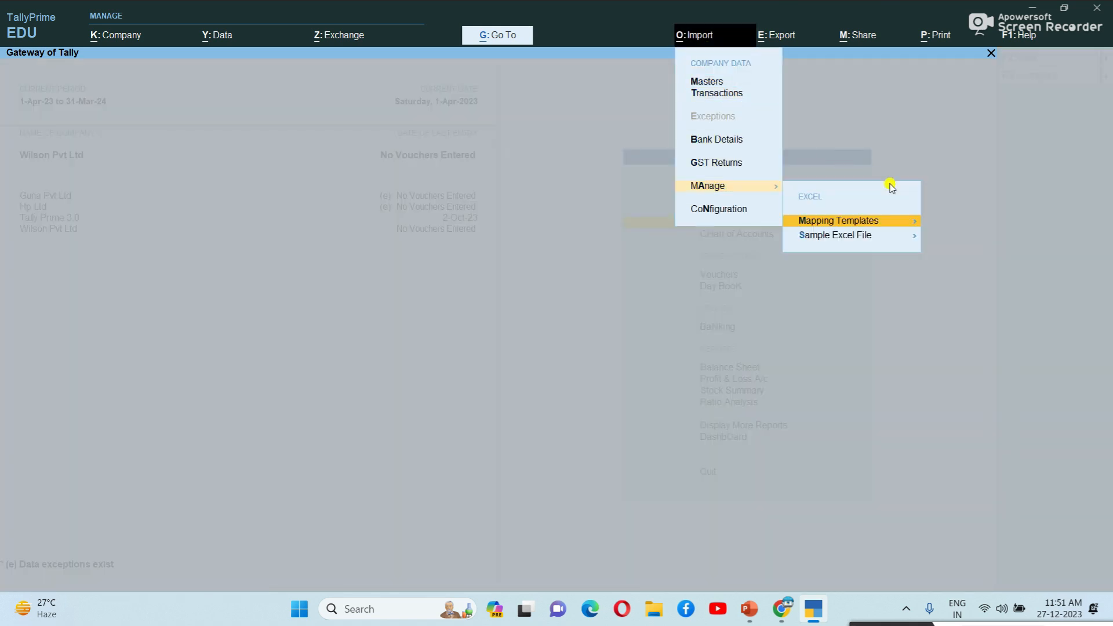
{"action": "key", "text": "Down"}
{"action": "key", "text": "Return"}
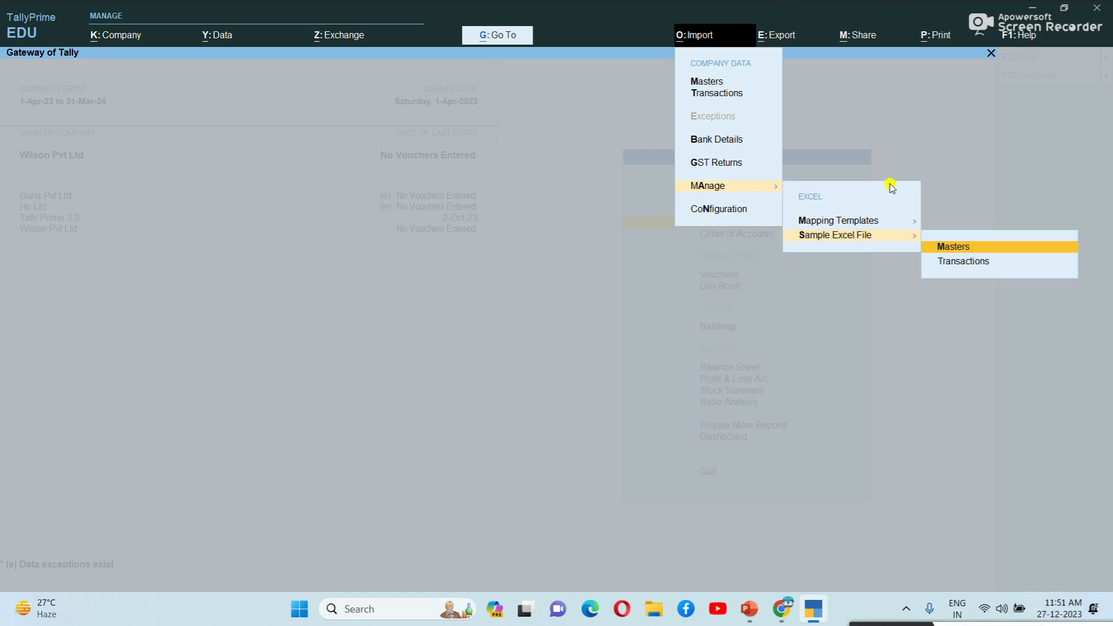
{"action": "key", "text": "Down"}
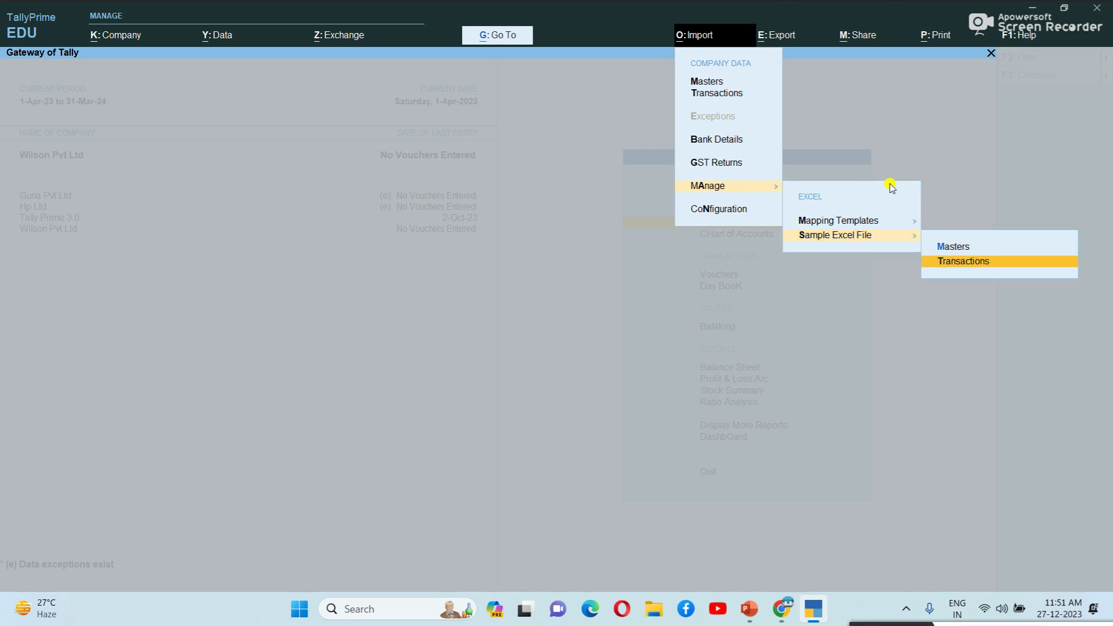
{"action": "key", "text": "Up"}
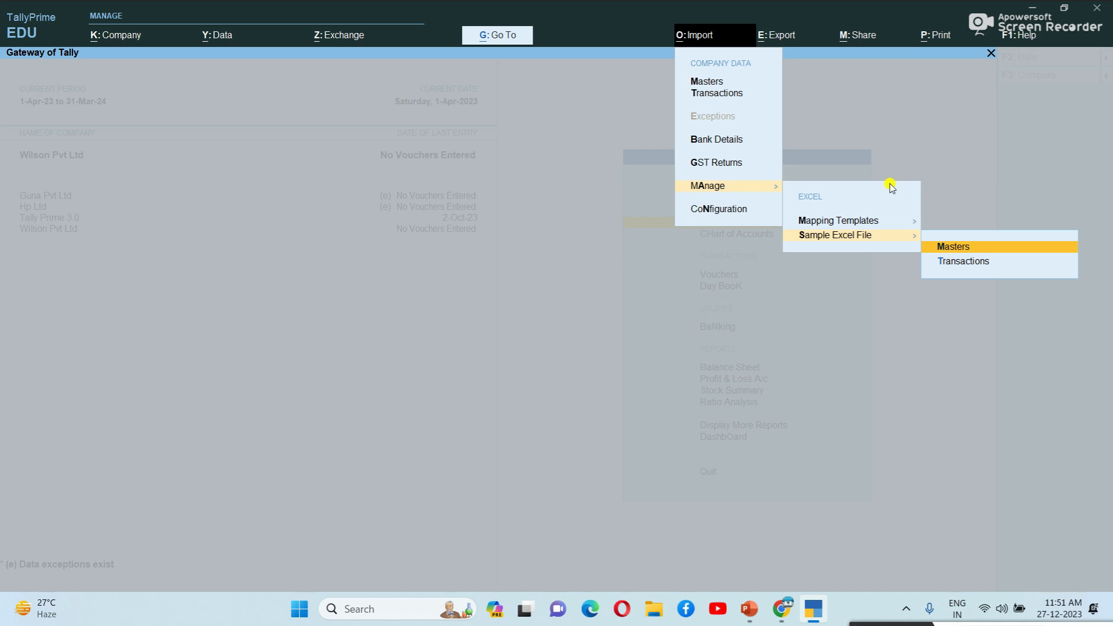
{"action": "key", "text": "Down"}
{"action": "key", "text": "Up"}
{"action": "key", "text": "Return"}
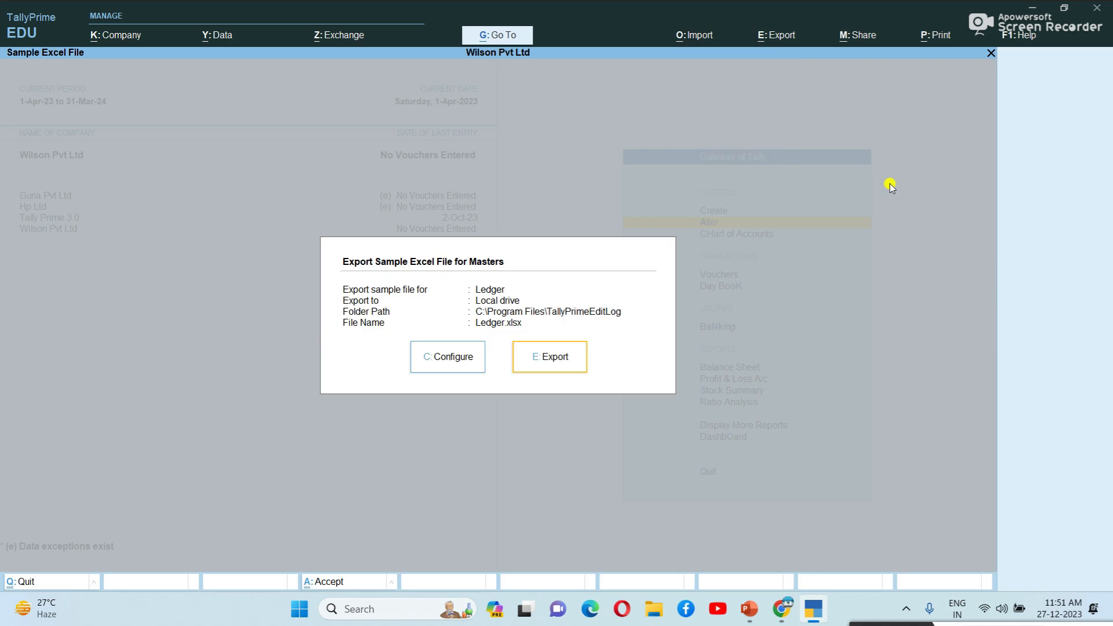
Step: Open the export configuration and keep Ledger as the sample master type
{"action": "left_click", "coordinate": [458, 363]}
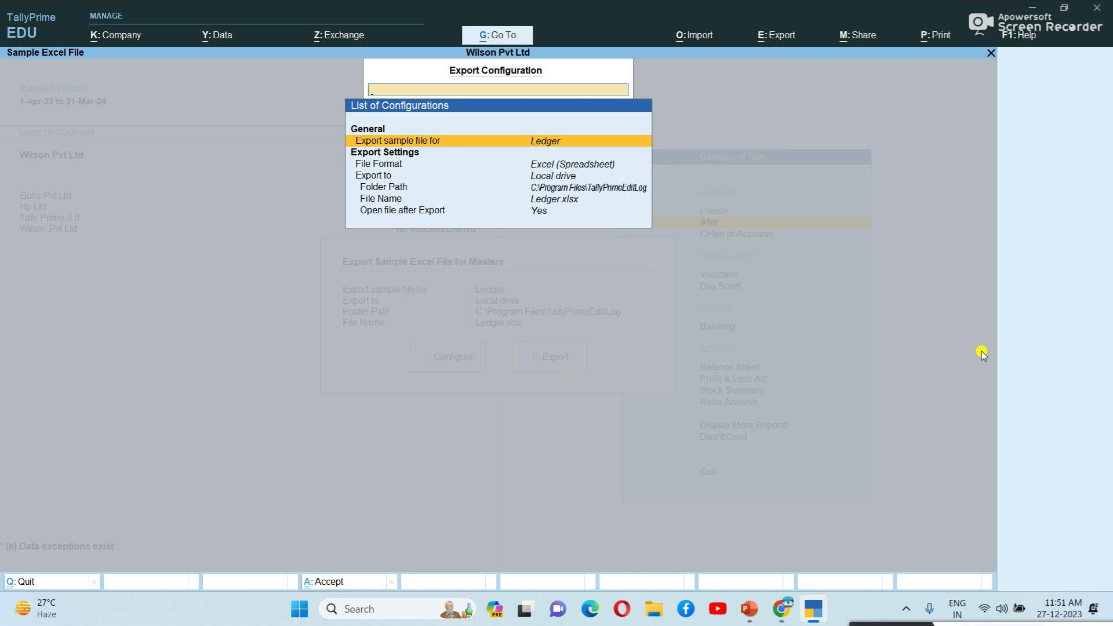
{"action": "key", "text": "Return"}
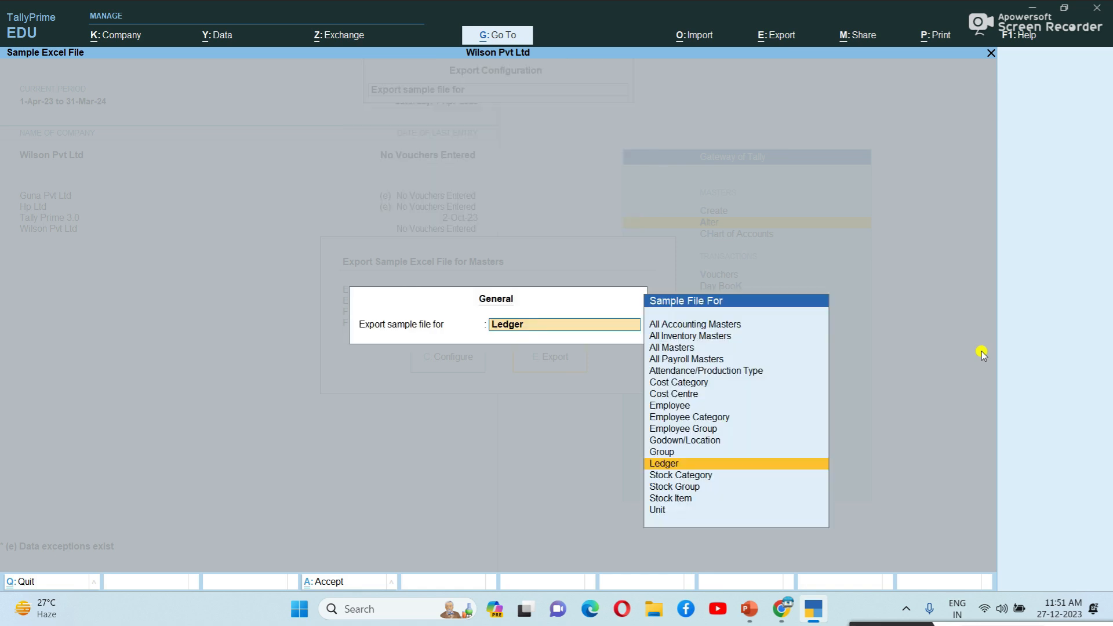
{"action": "key", "text": "Down"}
{"action": "key", "text": "Down"}
{"action": "key", "text": "Down"}
{"action": "key", "text": "Up"}
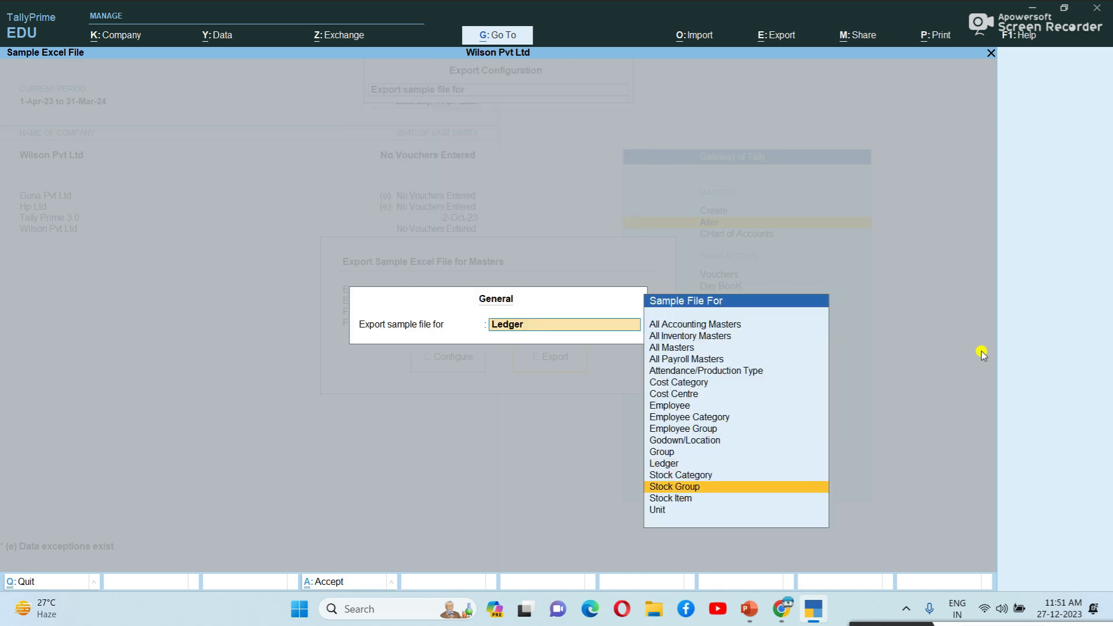
{"action": "key", "text": "Up"}
{"action": "key", "text": "Up"}
{"action": "key", "text": "Up"}
{"action": "key", "text": "Up"}
{"action": "key", "text": "Up"}
{"action": "key", "text": "Up"}
{"action": "key", "text": "Up"}
{"action": "key", "text": "Up"}
{"action": "key", "text": "Up"}
{"action": "key", "text": "Up"}
{"action": "key", "text": "Down"}
{"action": "key", "text": "Down"}
{"action": "key", "text": "Down"}
{"action": "key", "text": "Down"}
{"action": "key", "text": "Down"}
{"action": "key", "text": "Down"}
{"action": "key", "text": "Down"}
{"action": "key", "text": "Down"}
{"action": "key", "text": "Return"}
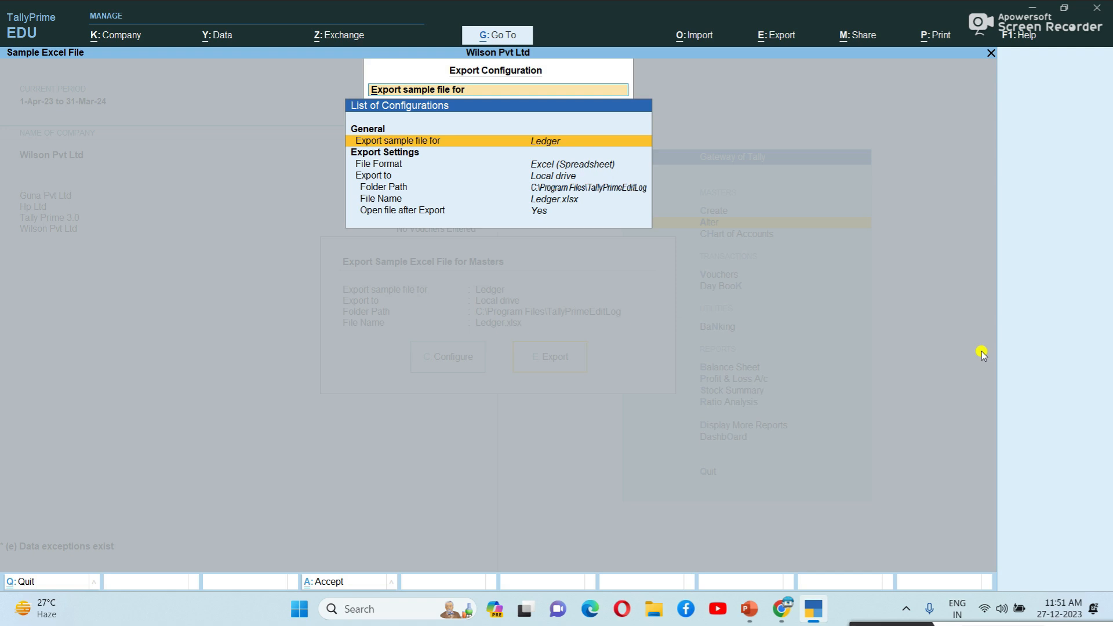
Step: Set the export folder path to C:\Program Files\TallyPrimeEditLog
{"action": "key", "text": "Down"}
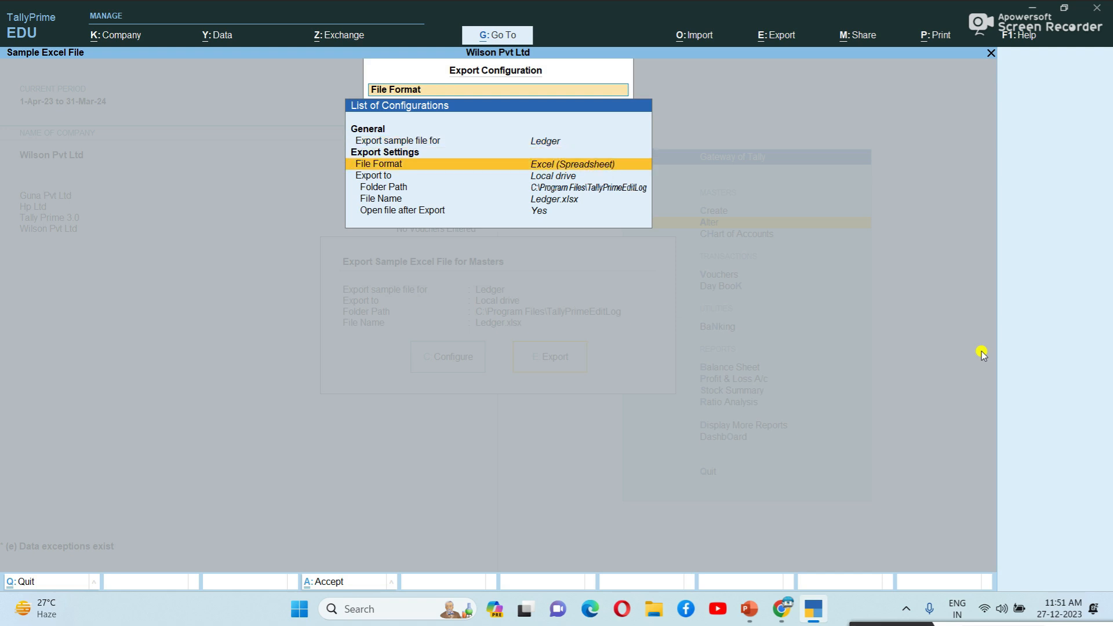
{"action": "key", "text": "Down"}
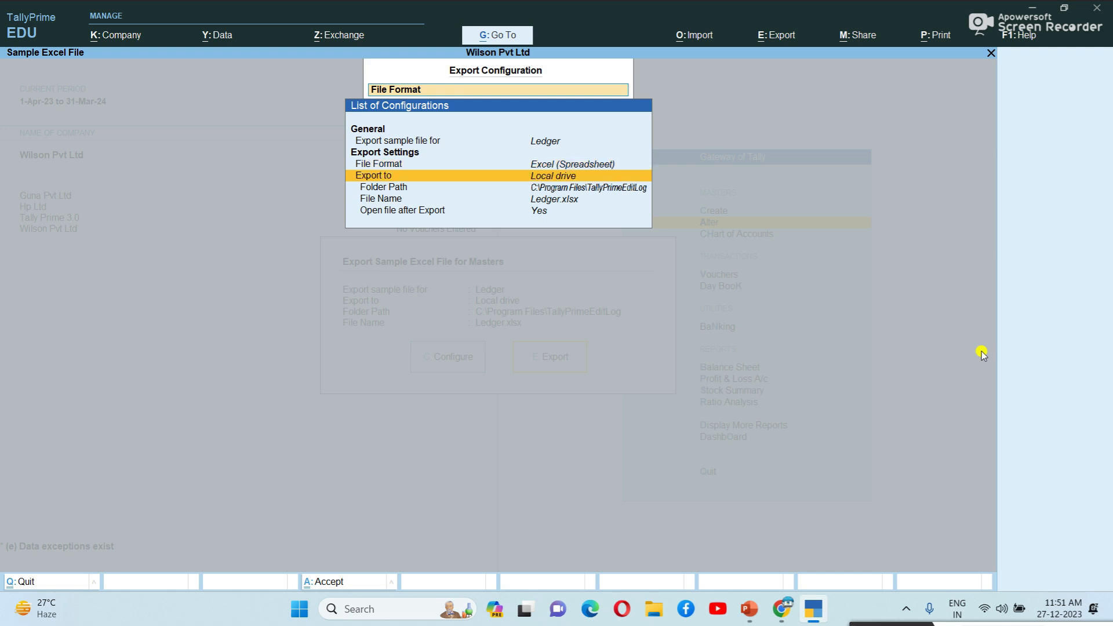
{"action": "key", "text": "Down"}
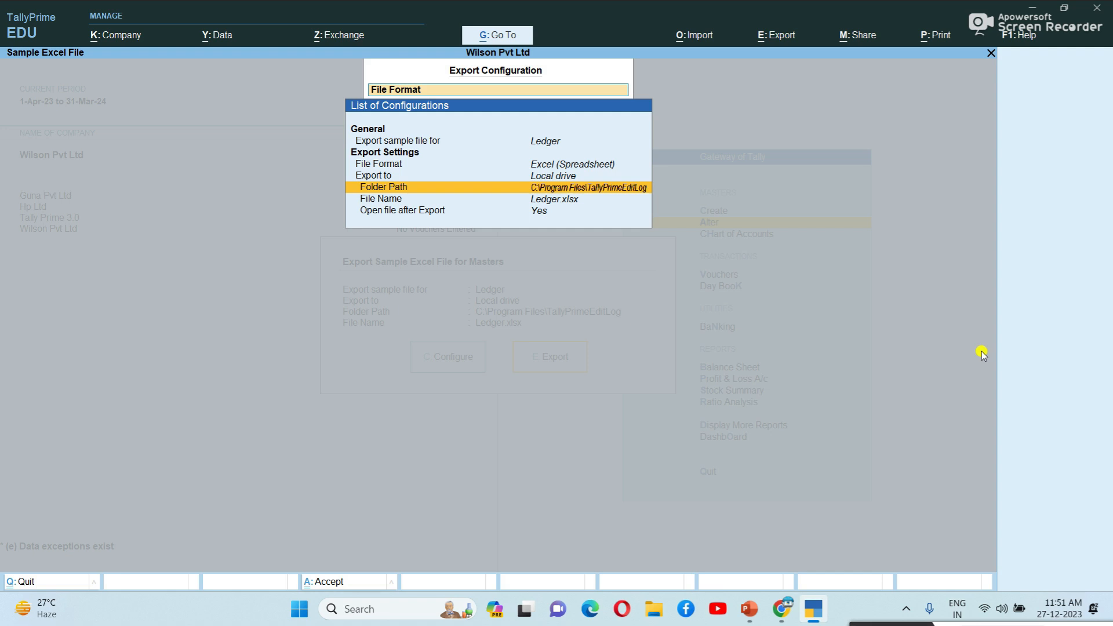
{"action": "key", "text": "Return"}
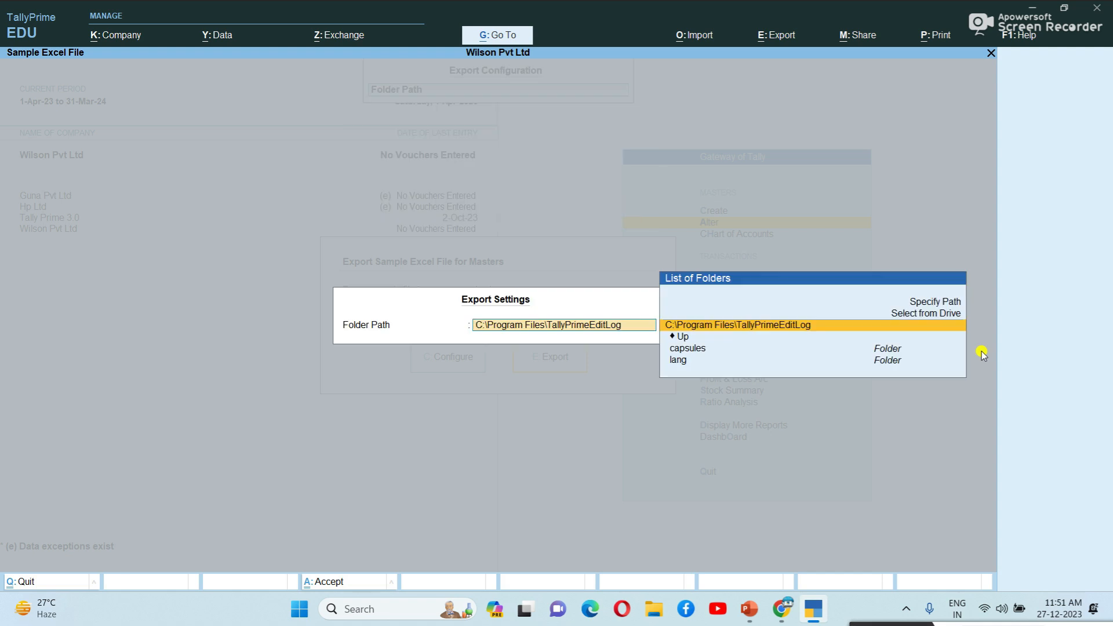
{"action": "key", "text": "Up"}
{"action": "key", "text": "Return"}
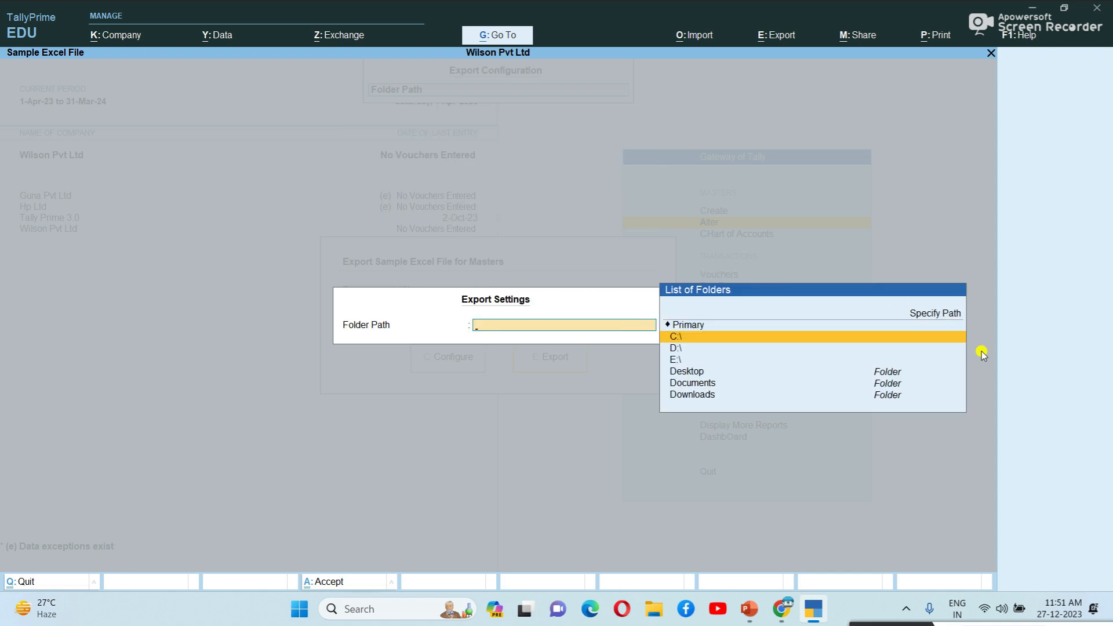
{"action": "key", "text": "Return"}
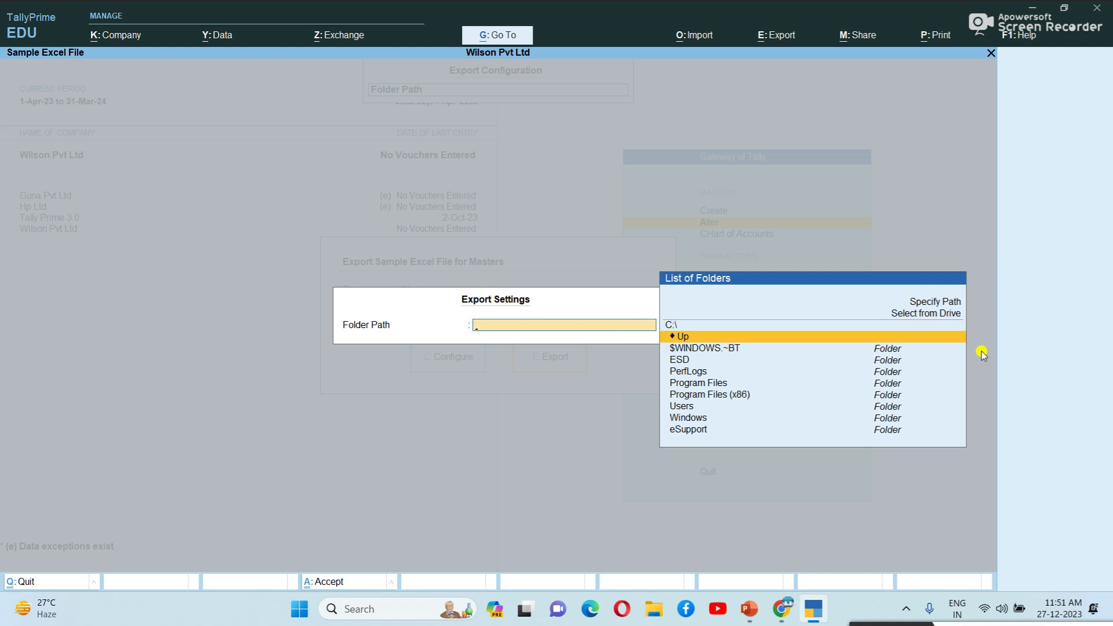
{"action": "key", "text": "Down"}
{"action": "key", "text": "Down"}
{"action": "key", "text": "Down"}
{"action": "key", "text": "Down"}
{"action": "key", "text": "Return"}
{"action": "key", "text": "Down"}
{"action": "key", "text": "Down"}
{"action": "key", "text": "Down"}
{"action": "key", "text": "Down"}
{"action": "key", "text": "Down"}
{"action": "key", "text": "Down"}
{"action": "key", "text": "Down"}
{"action": "key", "text": "Down"}
{"action": "key", "text": "Down"}
{"action": "key", "text": "Down"}
{"action": "key", "text": "Down"}
{"action": "key", "text": "Down"}
{"action": "key", "text": "Down"}
{"action": "key", "text": "Down"}
{"action": "key", "text": "Down"}
{"action": "key", "text": "Return"}
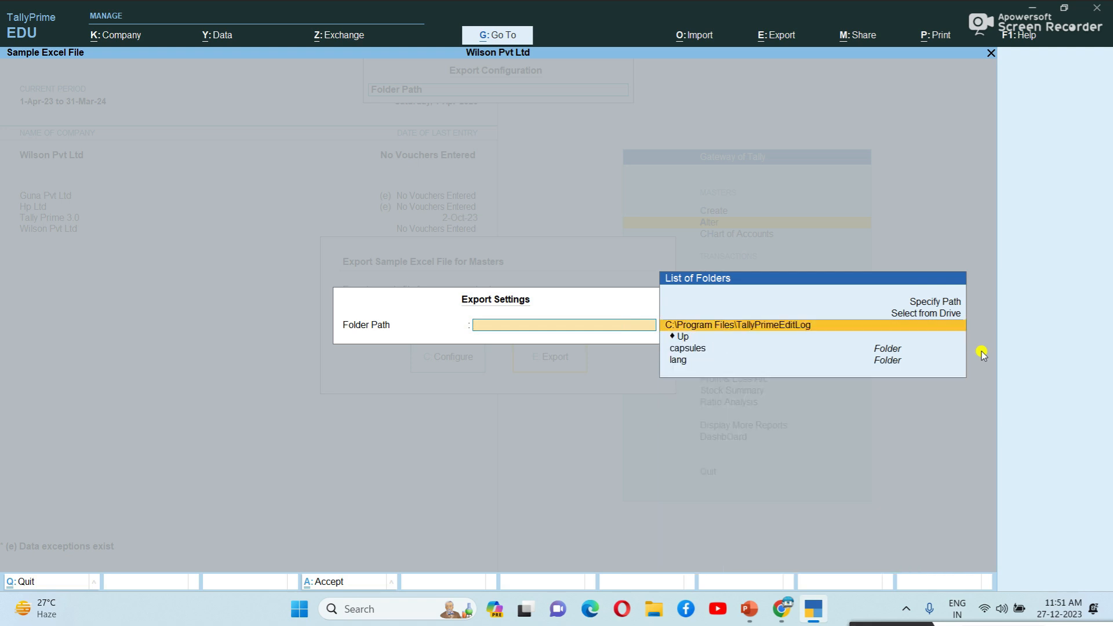
{"action": "key", "text": "Return"}
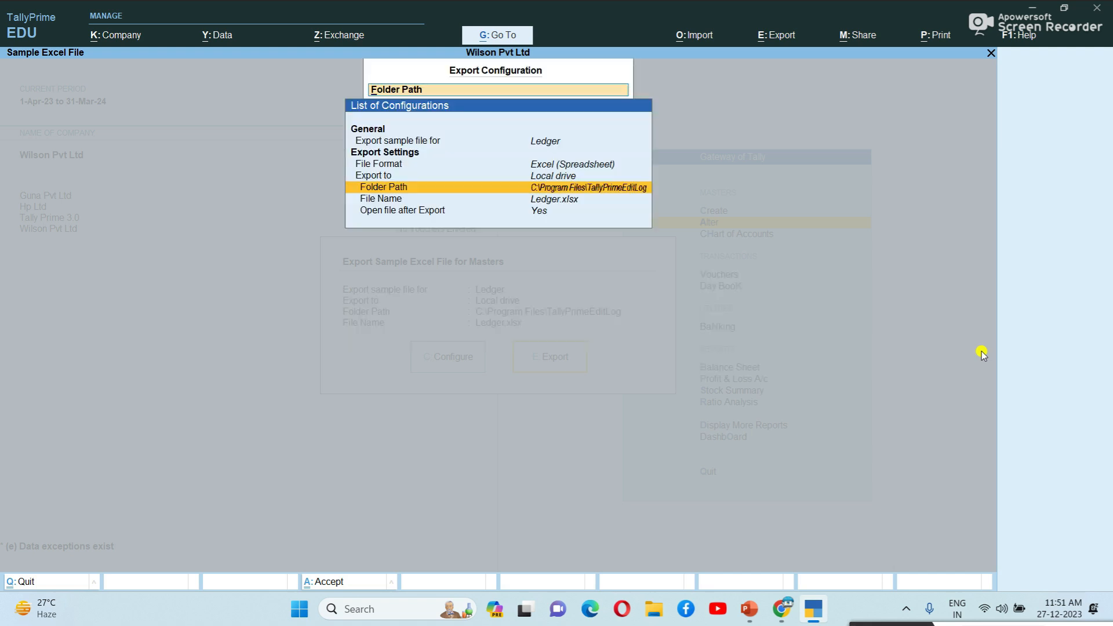
Step: Keep the file name Ledger.xlsx, export it and overwrite the existing copy
{"action": "key", "text": "Down"}
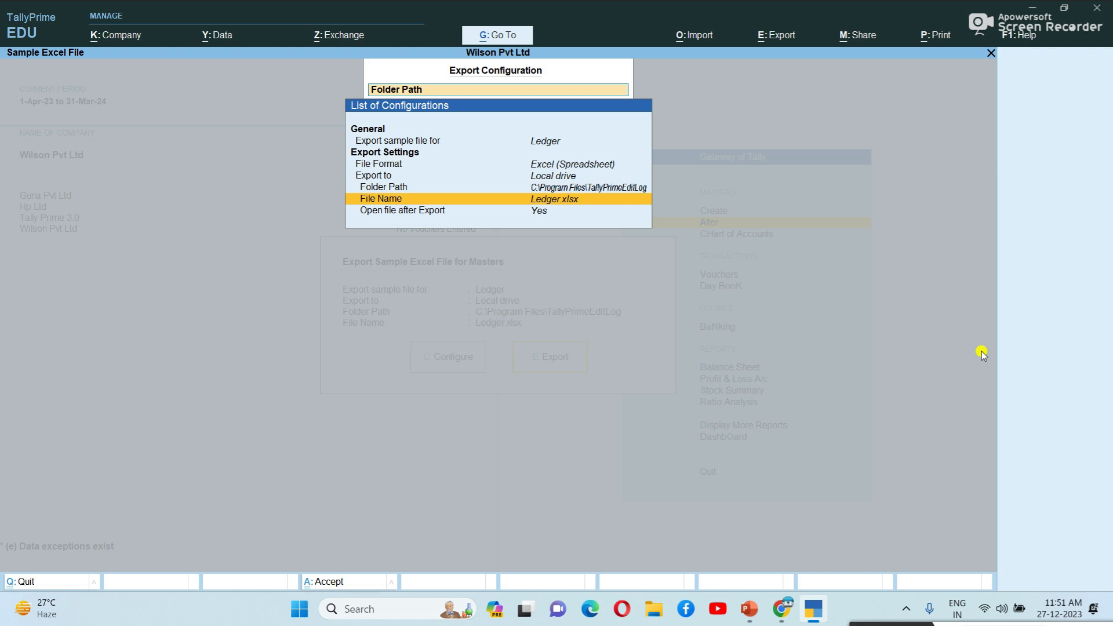
{"action": "key", "text": "Return"}
{"action": "key", "text": "Return"}
{"action": "key", "text": "Return"}
{"action": "key", "text": "Down"}
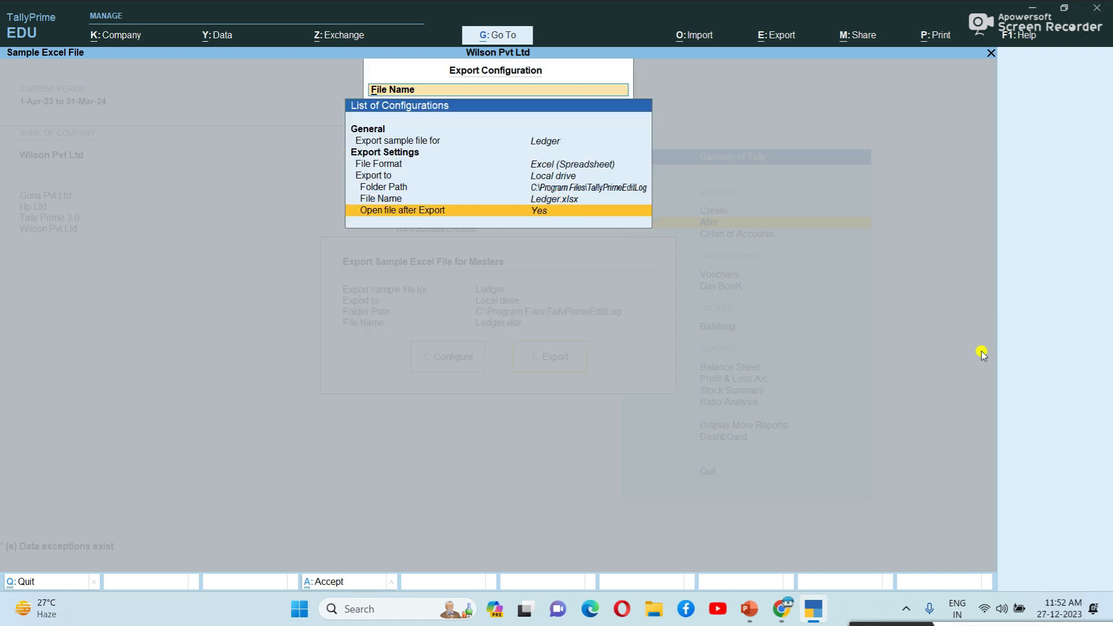
{"action": "key", "text": "ctrl+a"}
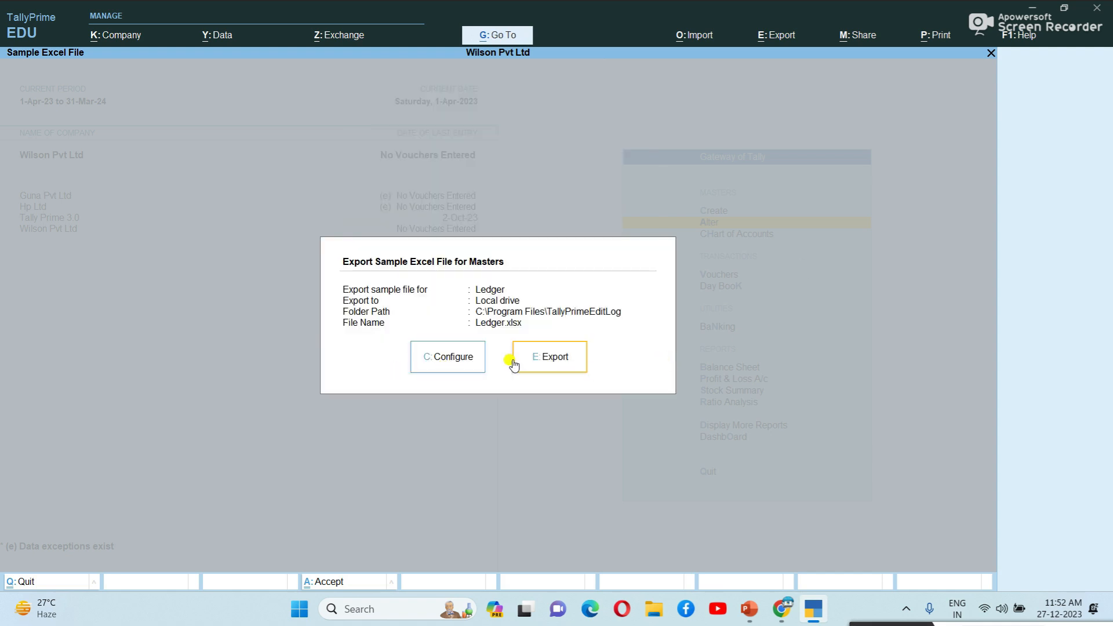
{"action": "left_click", "coordinate": [567, 356]}
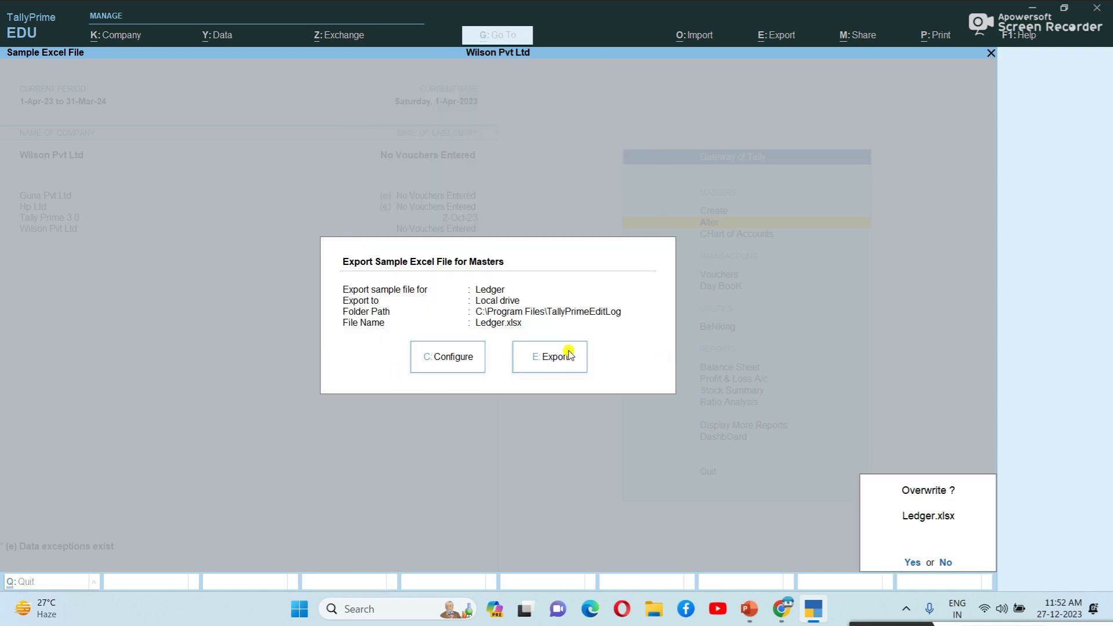
{"action": "left_click", "coordinate": [912, 562]}
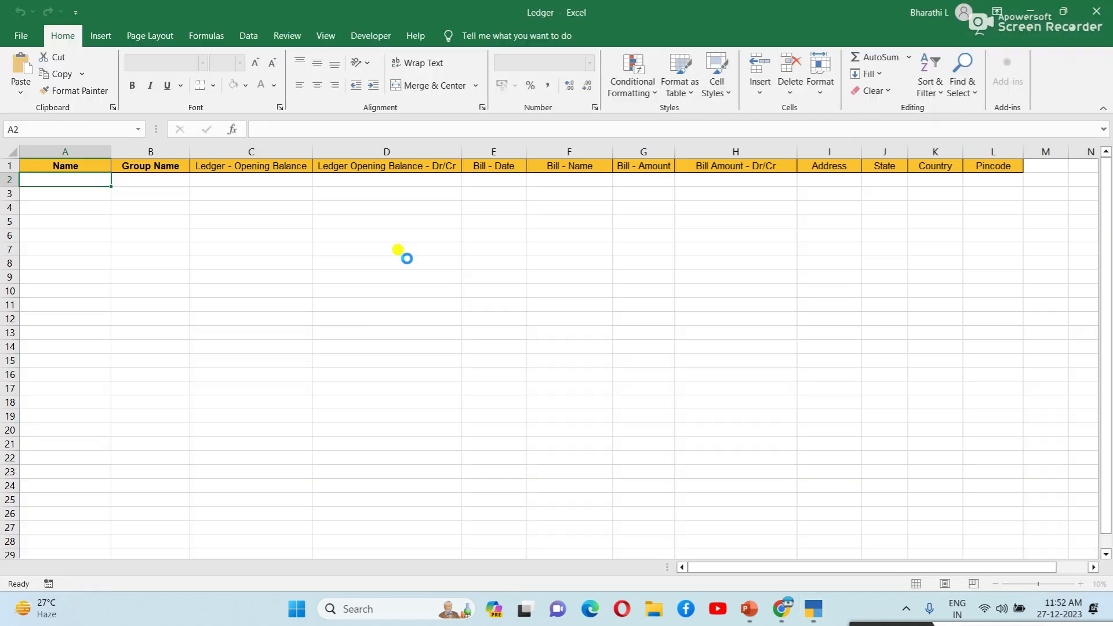
{"action": "left_click", "coordinate": [422, 238]}
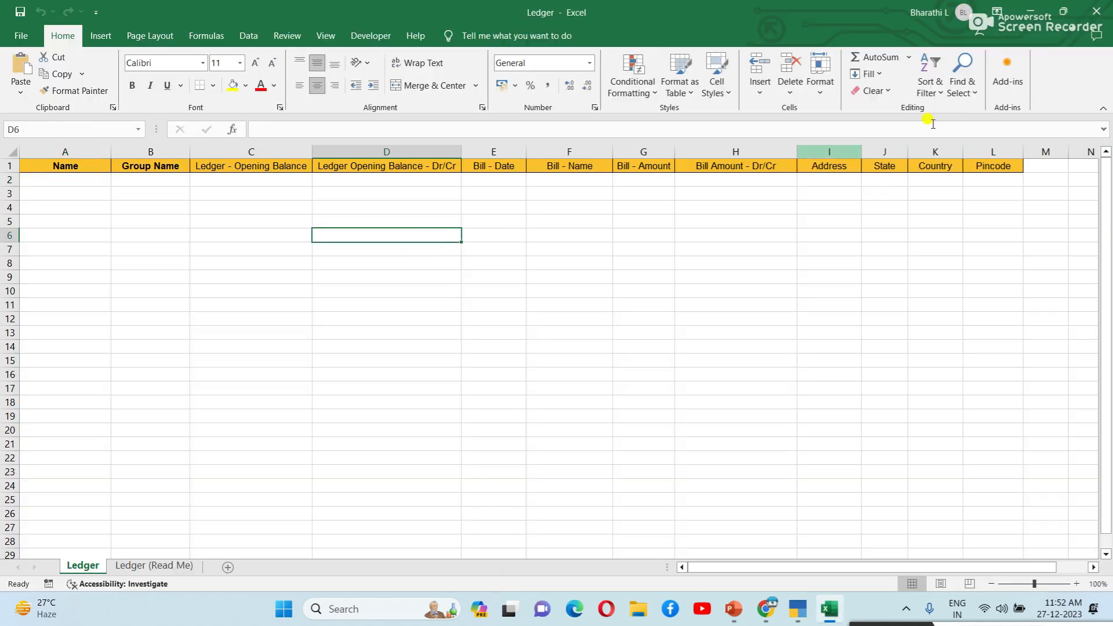
{"action": "left_click", "coordinate": [86, 182]}
{"action": "left_click", "coordinate": [150, 219]}
{"action": "left_click", "coordinate": [206, 201]}
{"action": "left_click", "coordinate": [290, 390]}
{"action": "left_click", "coordinate": [571, 347]}
{"action": "left_click", "coordinate": [504, 232]}
{"action": "left_click", "coordinate": [259, 224]}
{"action": "left_click", "coordinate": [501, 206]}
{"action": "left_click", "coordinate": [487, 345]}
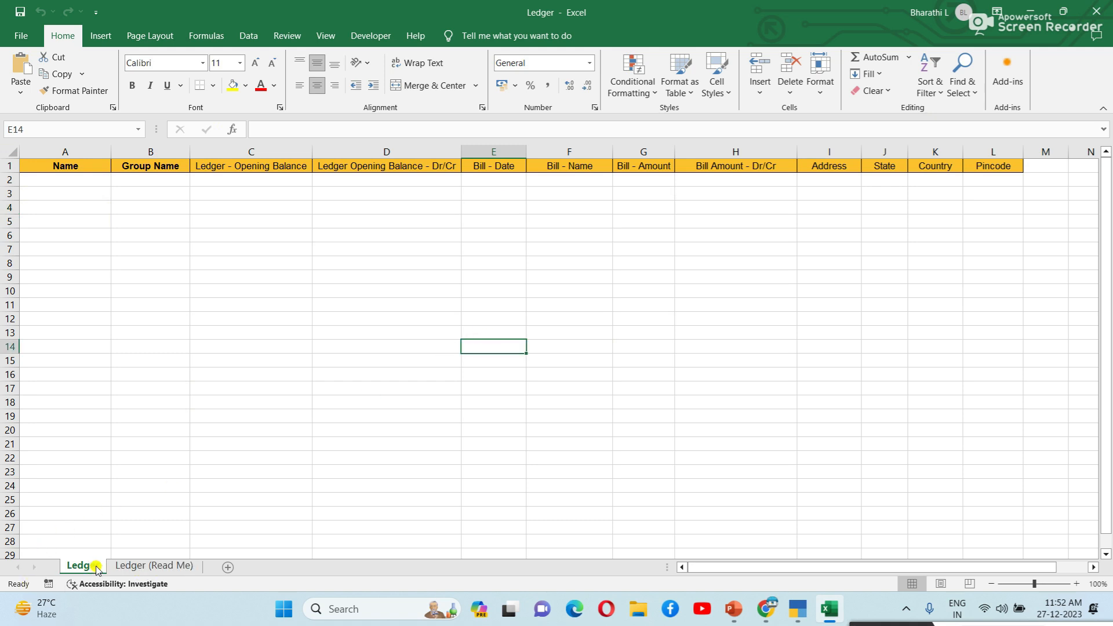
{"action": "left_click", "coordinate": [278, 262]}
{"action": "left_click", "coordinate": [346, 249]}
{"action": "left_click", "coordinate": [381, 383]}
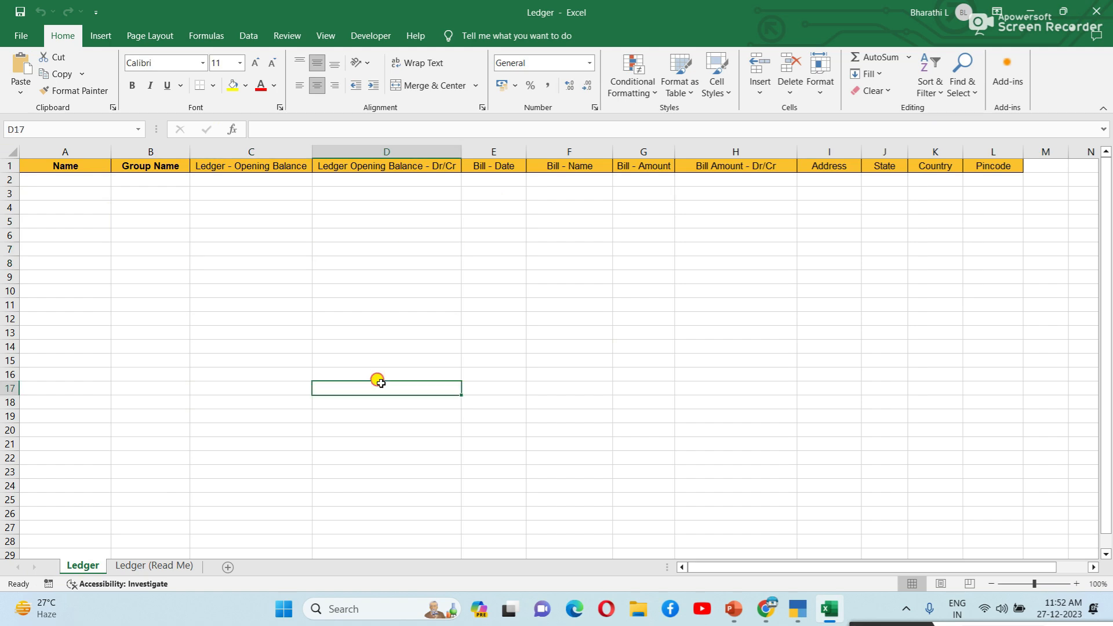
{"action": "left_click", "coordinate": [166, 566]}
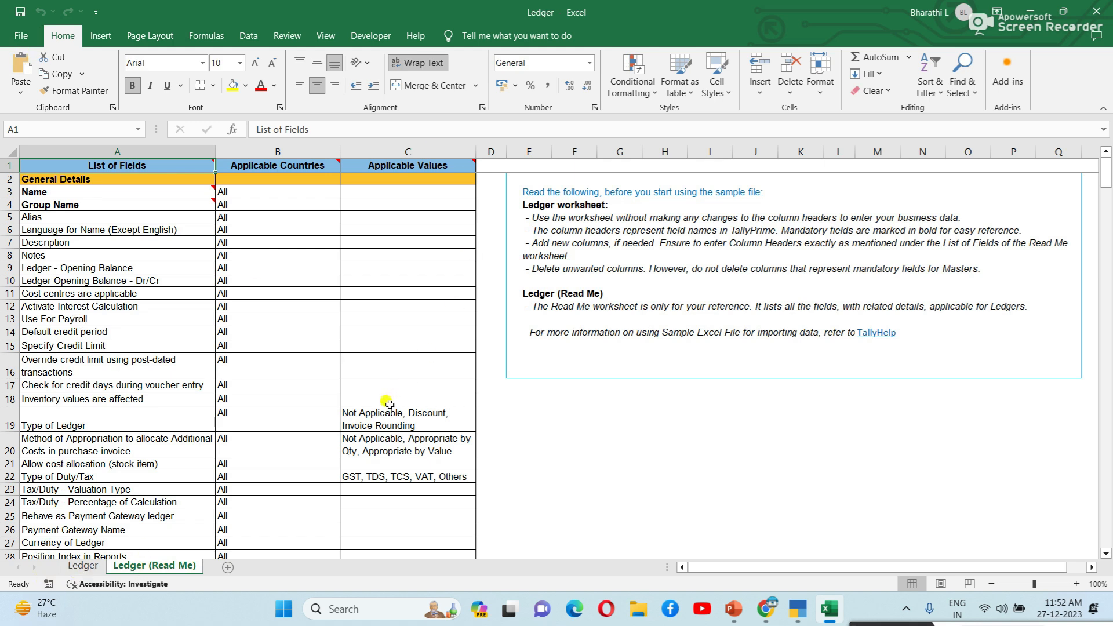
{"action": "left_click", "coordinate": [84, 566]}
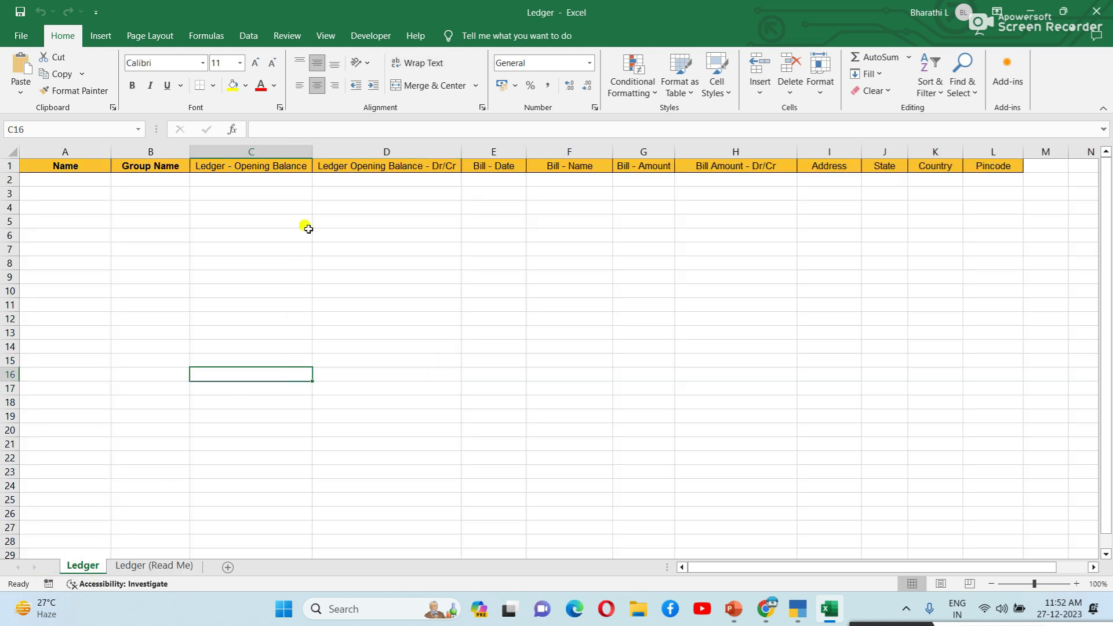
{"action": "left_click_drag", "start_coordinate": [270, 167], "coordinate": [371, 167]}
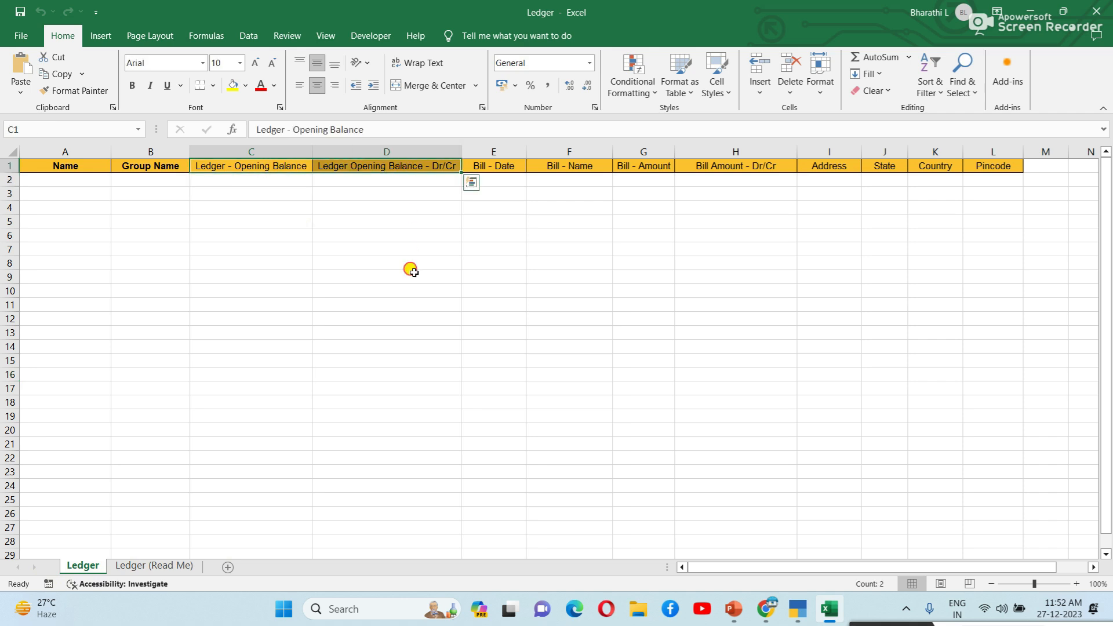
{"action": "left_click", "coordinate": [412, 274]}
{"action": "left_click", "coordinate": [327, 250]}
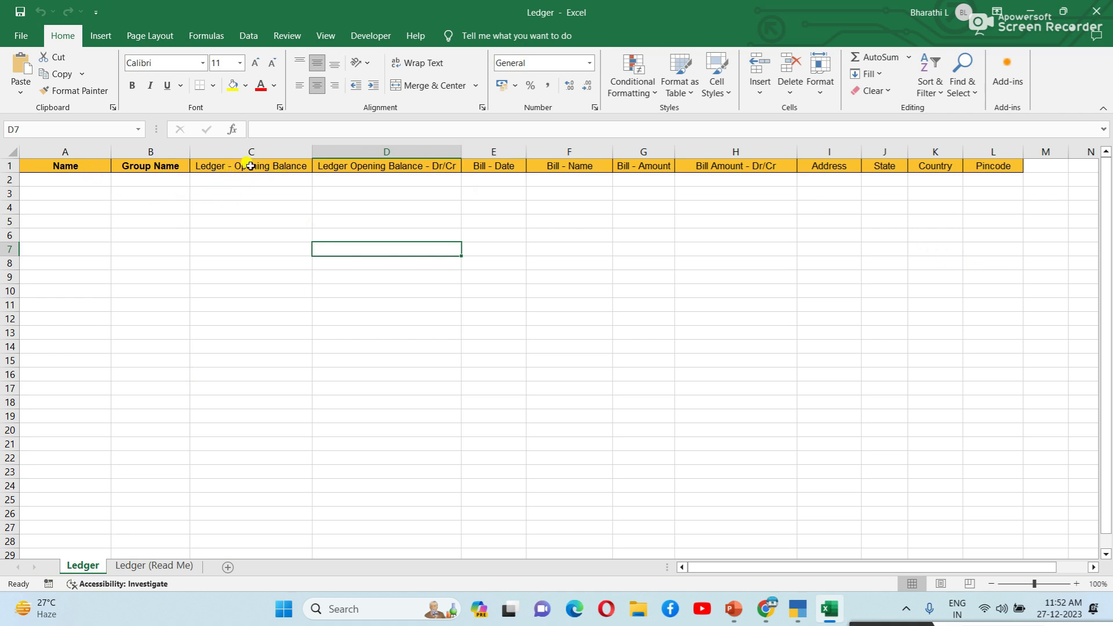
Step: Delete the columns from Bill - Date through Pincode, leaving the first four Ledger columns
{"action": "left_click", "coordinate": [502, 165]}
{"action": "left_click_drag", "start_coordinate": [502, 165], "coordinate": [993, 198]}
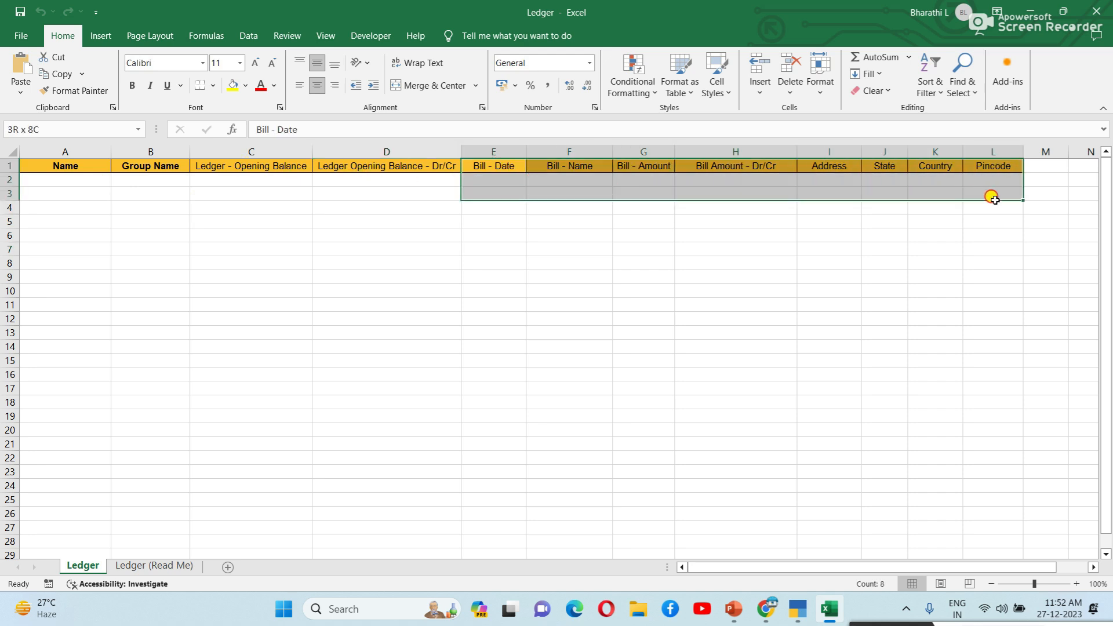
{"action": "right_click", "coordinate": [695, 180]}
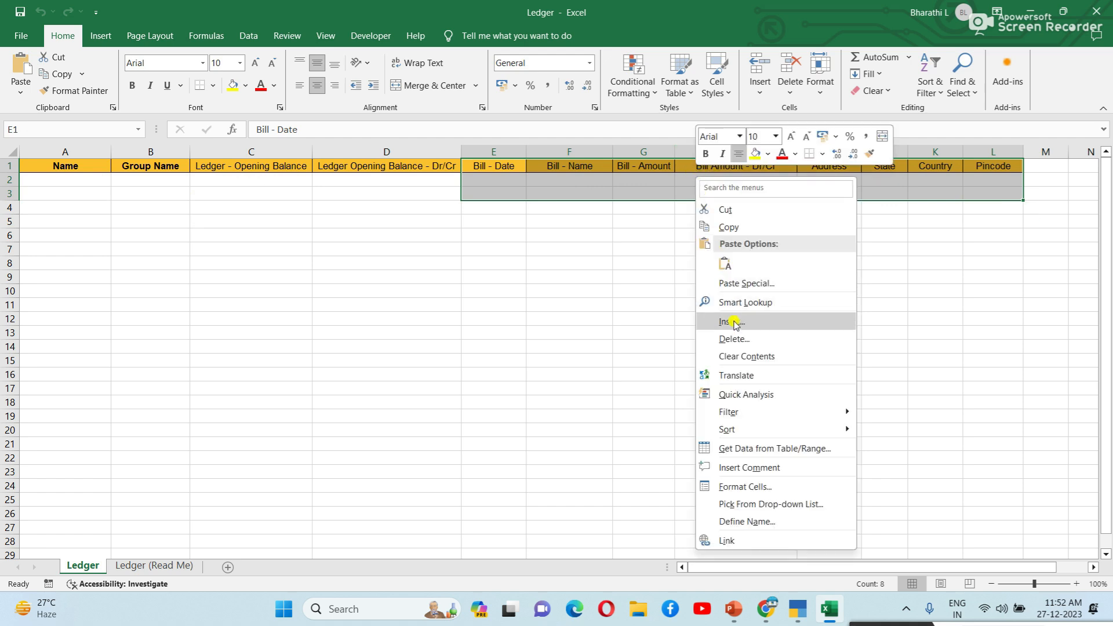
{"action": "left_click", "coordinate": [735, 338]}
{"action": "left_click", "coordinate": [721, 380]}
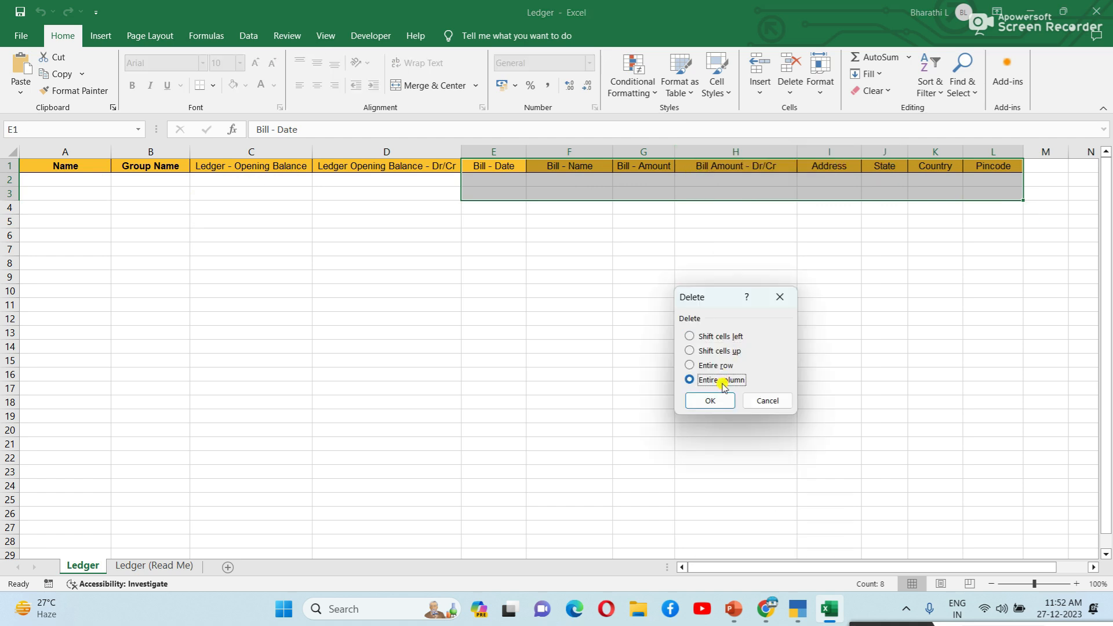
{"action": "left_click", "coordinate": [721, 404]}
{"action": "left_click_drag", "start_coordinate": [684, 385], "coordinate": [674, 379]}
{"action": "left_click", "coordinate": [275, 261]}
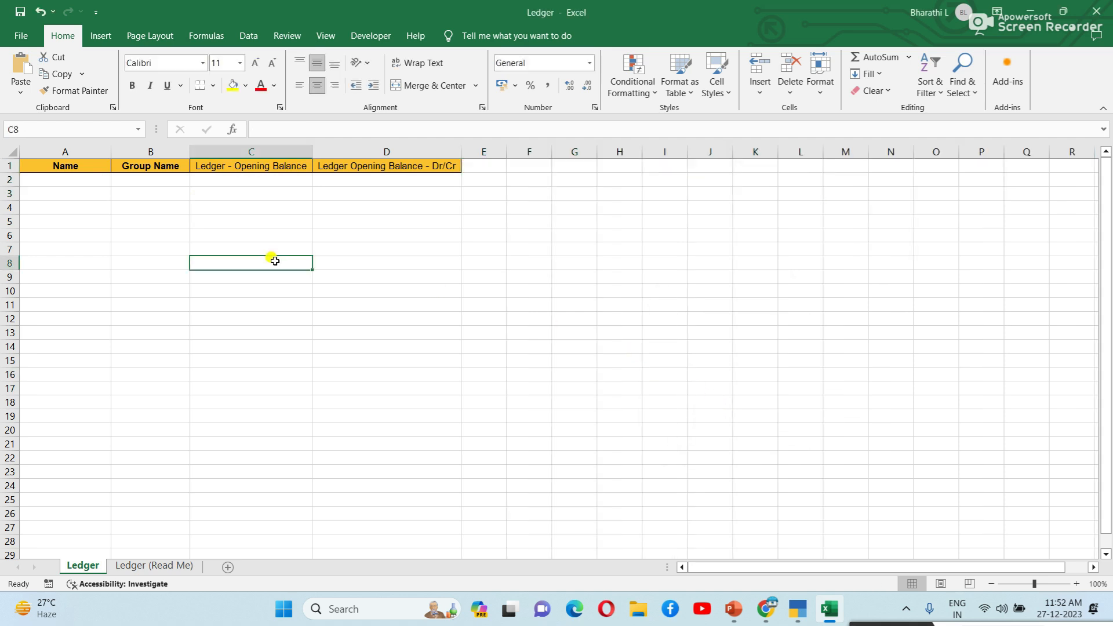
{"action": "left_click_drag", "start_coordinate": [100, 189], "coordinate": [97, 186]}
{"action": "left_click", "coordinate": [116, 218]}
Step: Enter the SBI ledger in row 2: Bank Accounts, 50000, dr
{"action": "left_click", "coordinate": [103, 183]}
{"action": "type", "text": "SBI"}
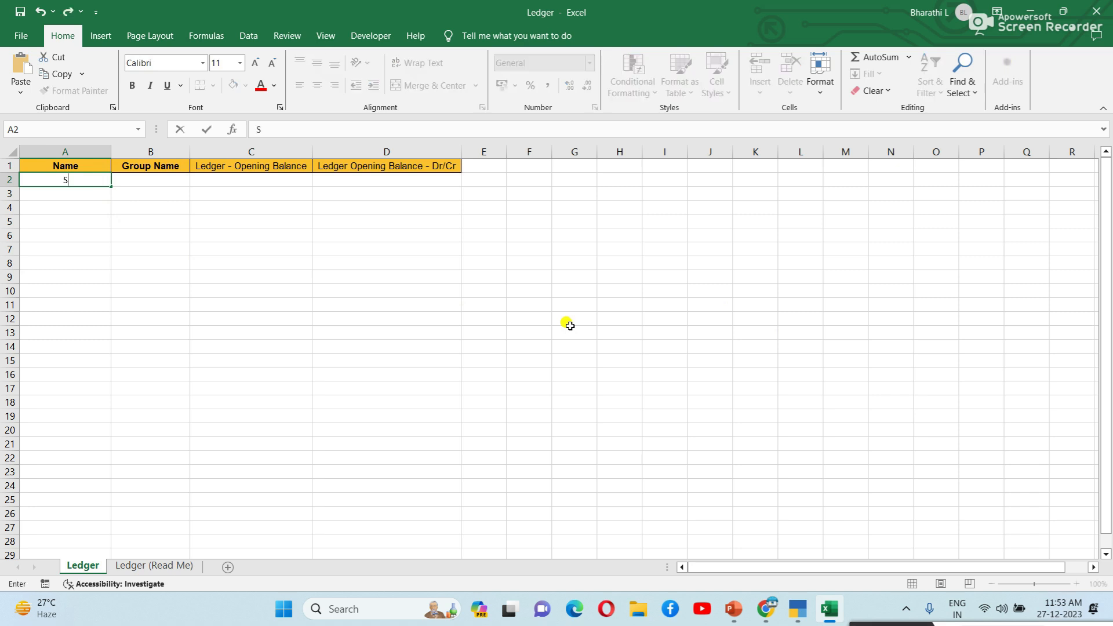
{"action": "key", "text": "BackSpace"}
{"action": "type", "text": "I"}
{"action": "key", "text": "Tab"}
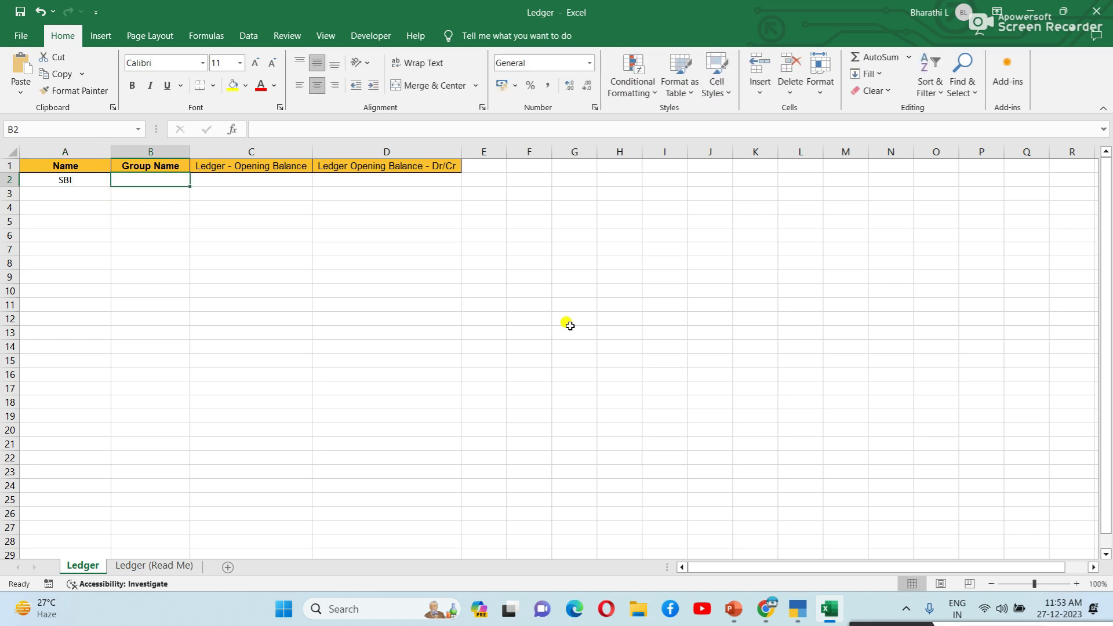
{"action": "type", "text": "Bank Accounts"}
{"action": "key", "text": "Tab"}
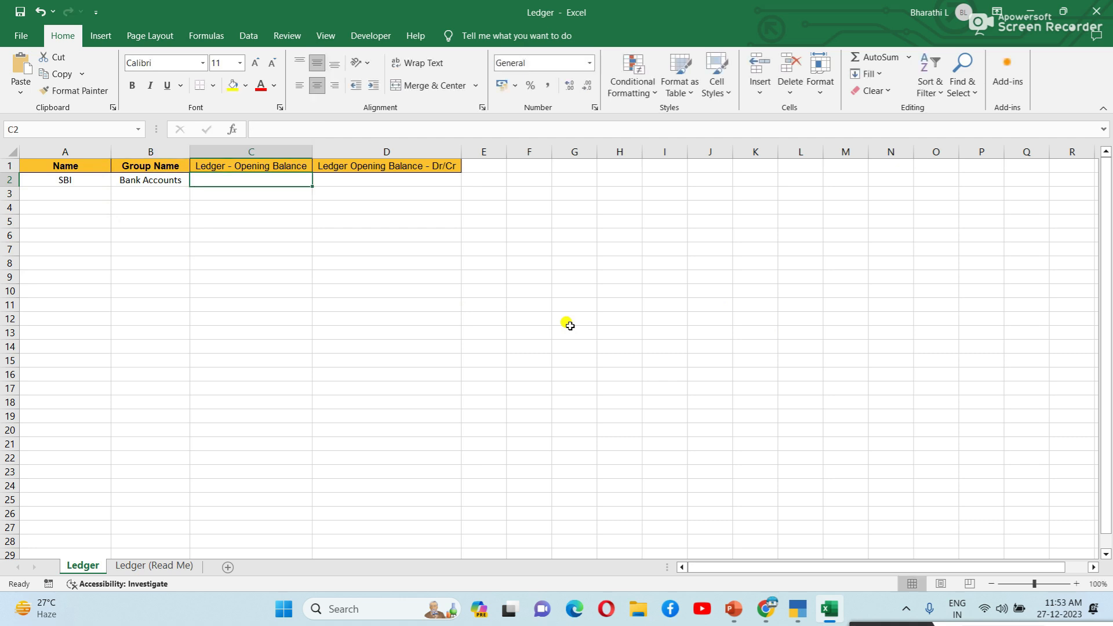
{"action": "type", "text": "50000"}
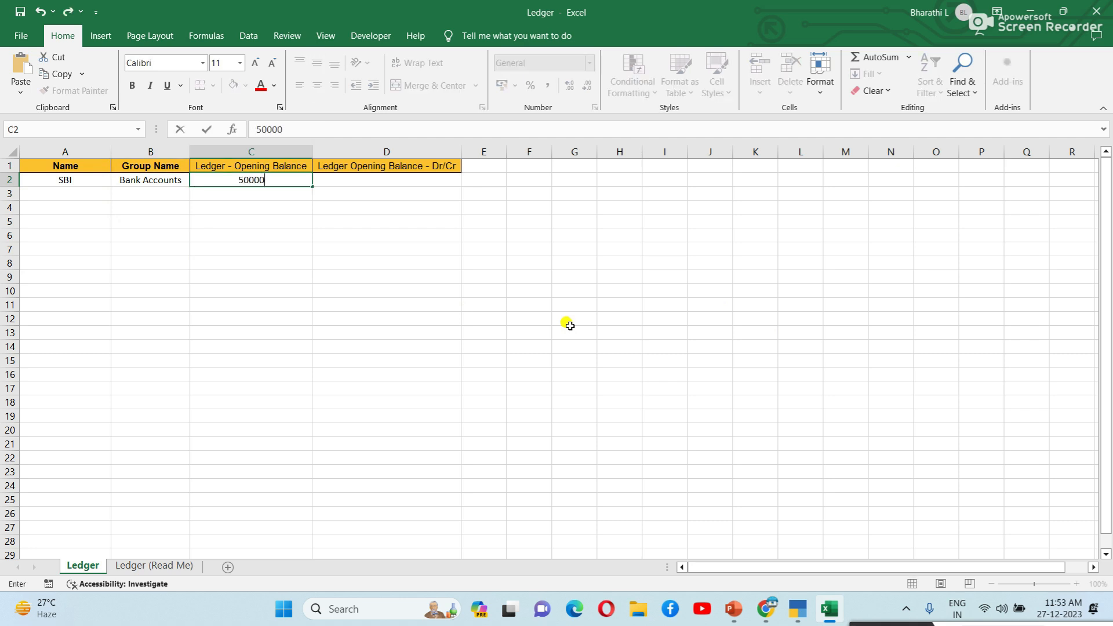
{"action": "key", "text": "Tab"}
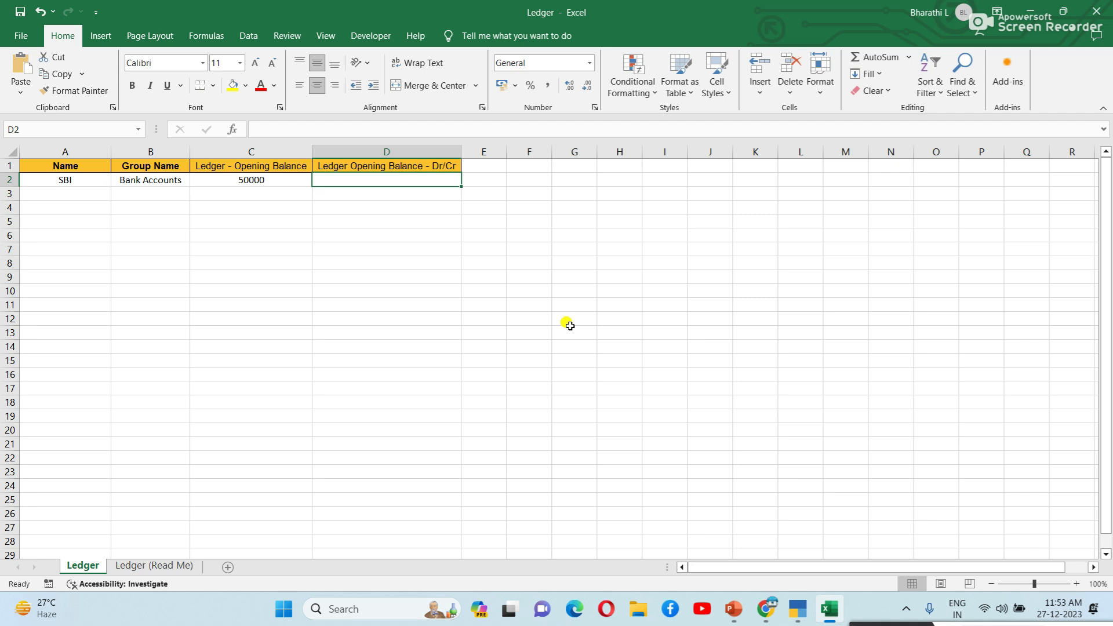
{"action": "type", "text": "dr"}
{"action": "key", "text": "Return"}
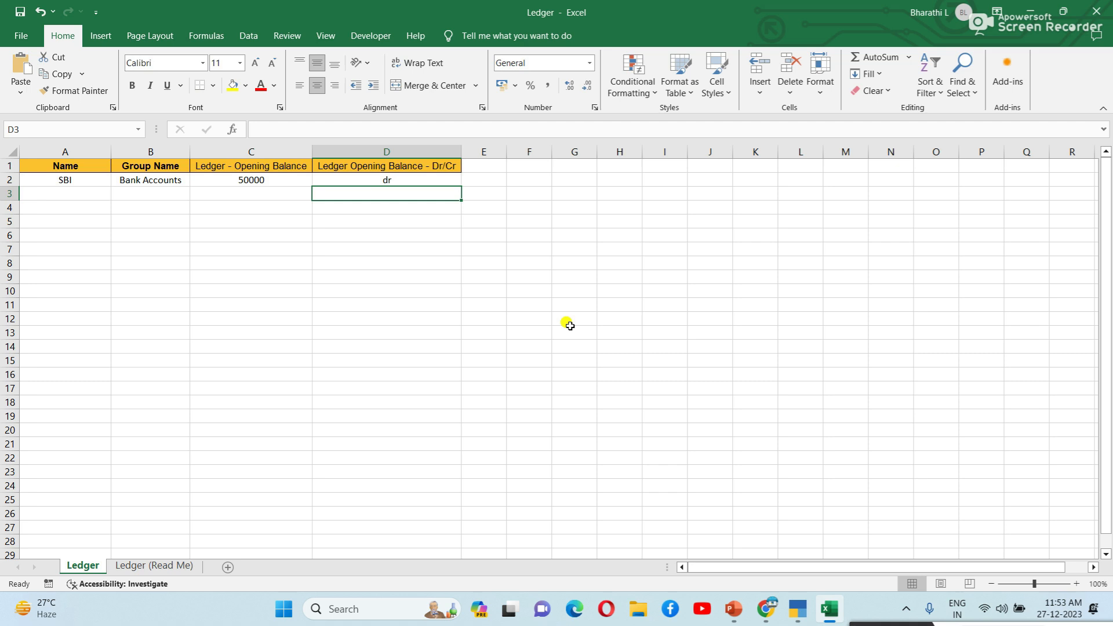
Step: Enter the Peet cash ledger in row 3: Cash In Hand, 3000, dr
{"action": "key", "text": "Left"}
{"action": "key", "text": "Left"}
{"action": "key", "text": "Left"}
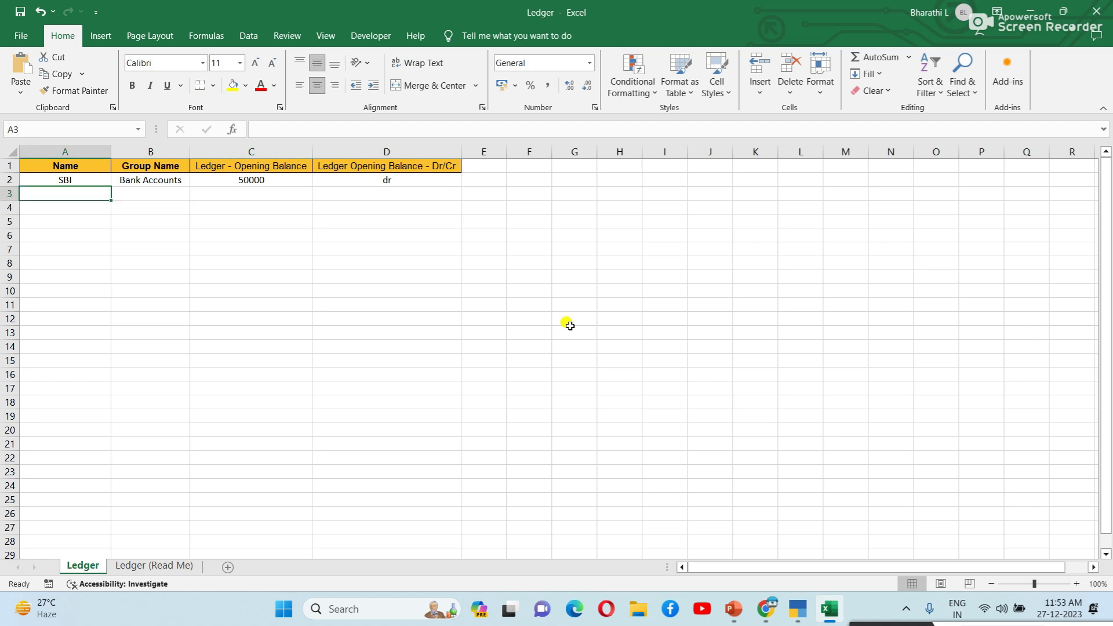
{"action": "type", "text": "Pee"}
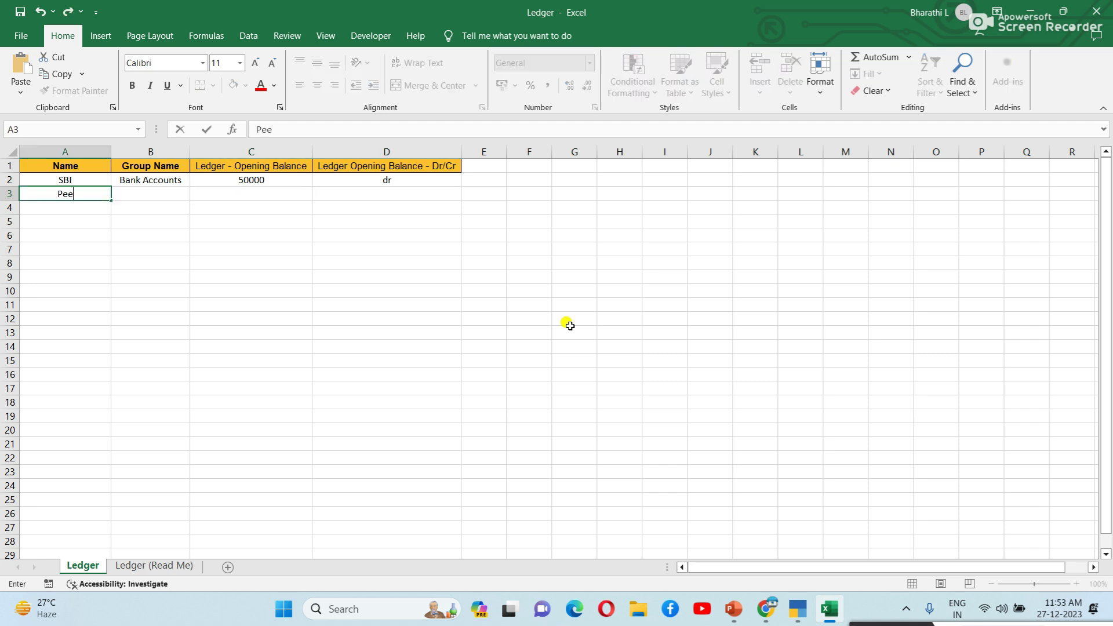
{"action": "type", "text": "t cash"}
{"action": "key", "text": "Tab"}
{"action": "type", "text": "Cas"}
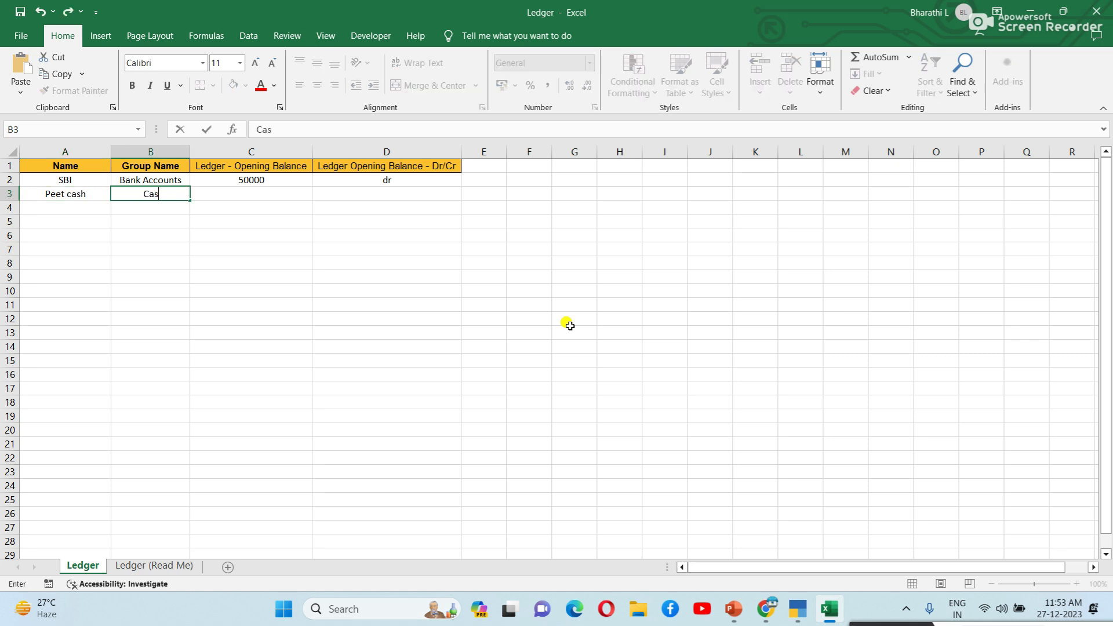
{"action": "type", "text": "h In Hand"}
{"action": "key", "text": "Tab"}
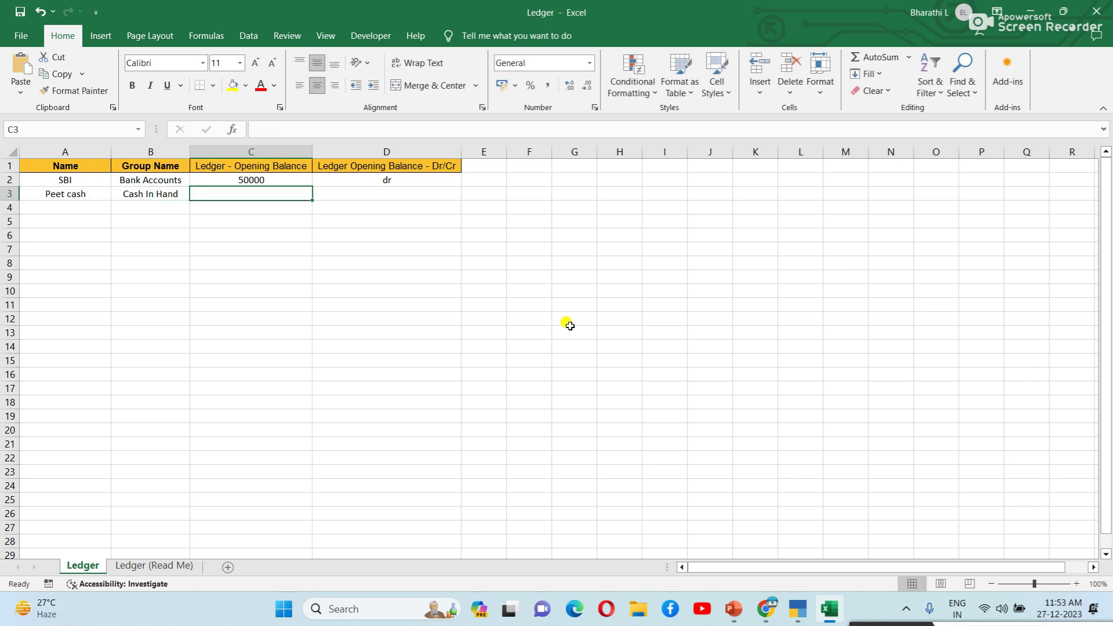
{"action": "type", "text": "3000"}
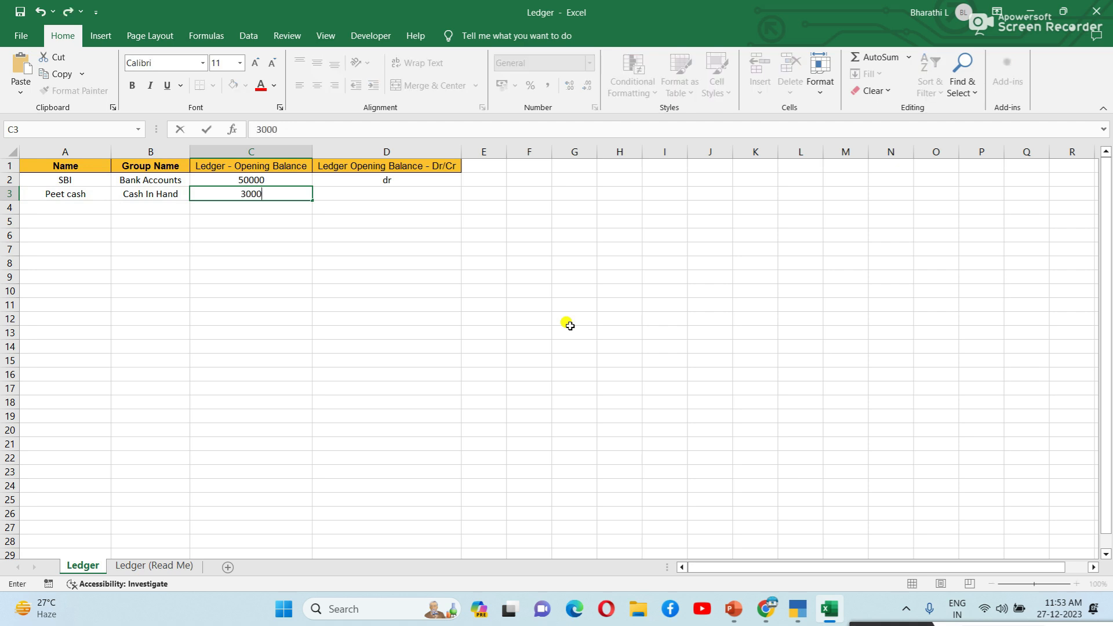
{"action": "key", "text": "Tab"}
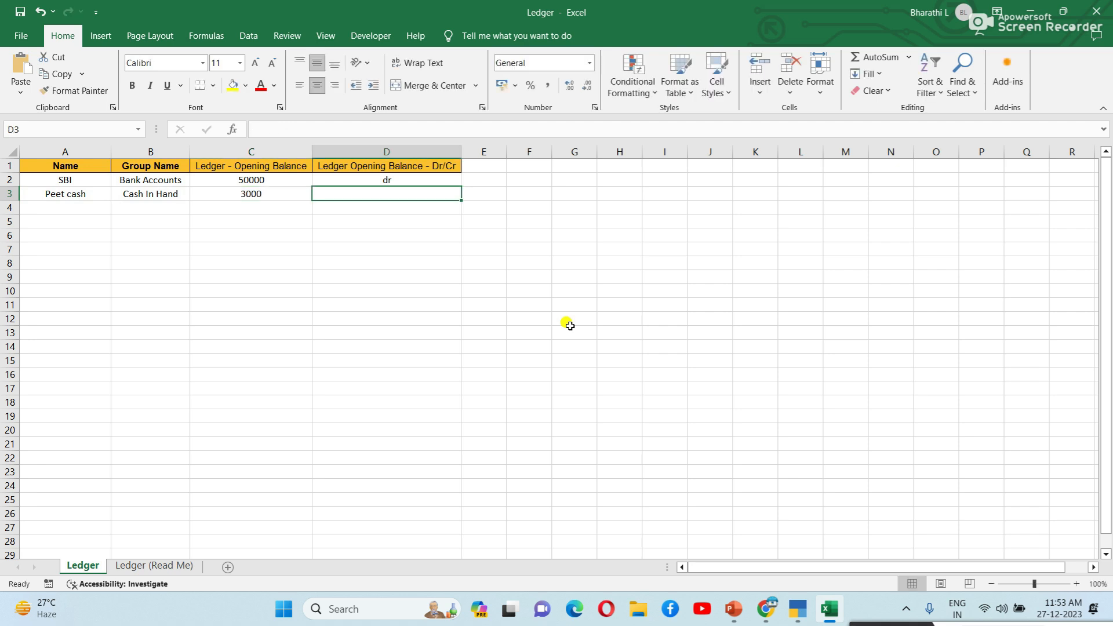
{"action": "type", "text": "dr"}
{"action": "key", "text": "Return"}
{"action": "key", "text": "Up"}
{"action": "left_click", "coordinate": [87, 205]}
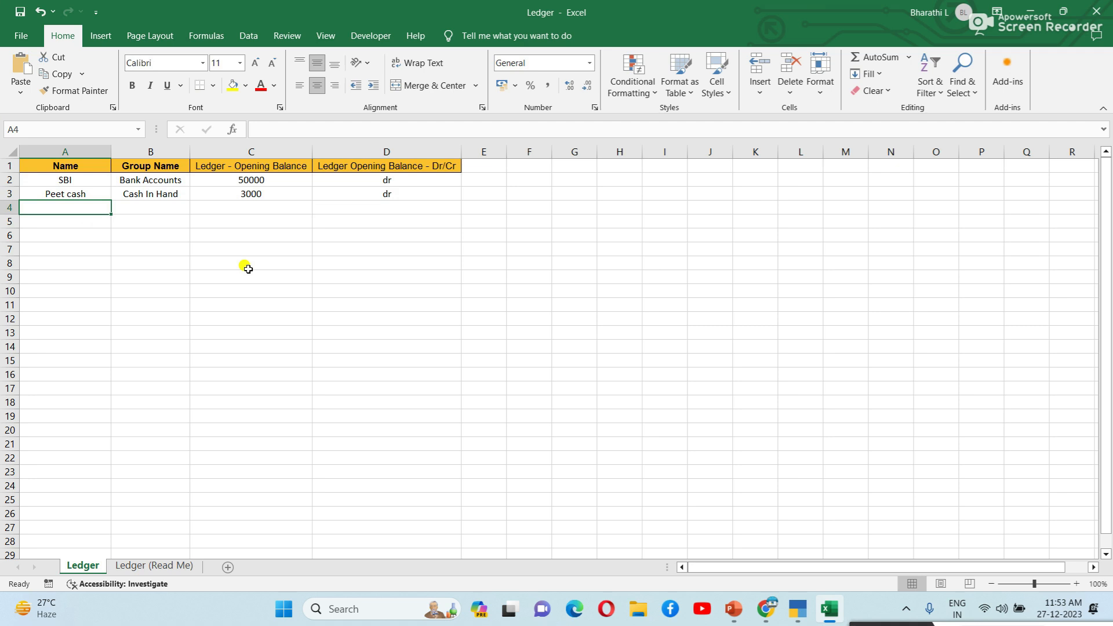
{"action": "left_click", "coordinate": [257, 289]}
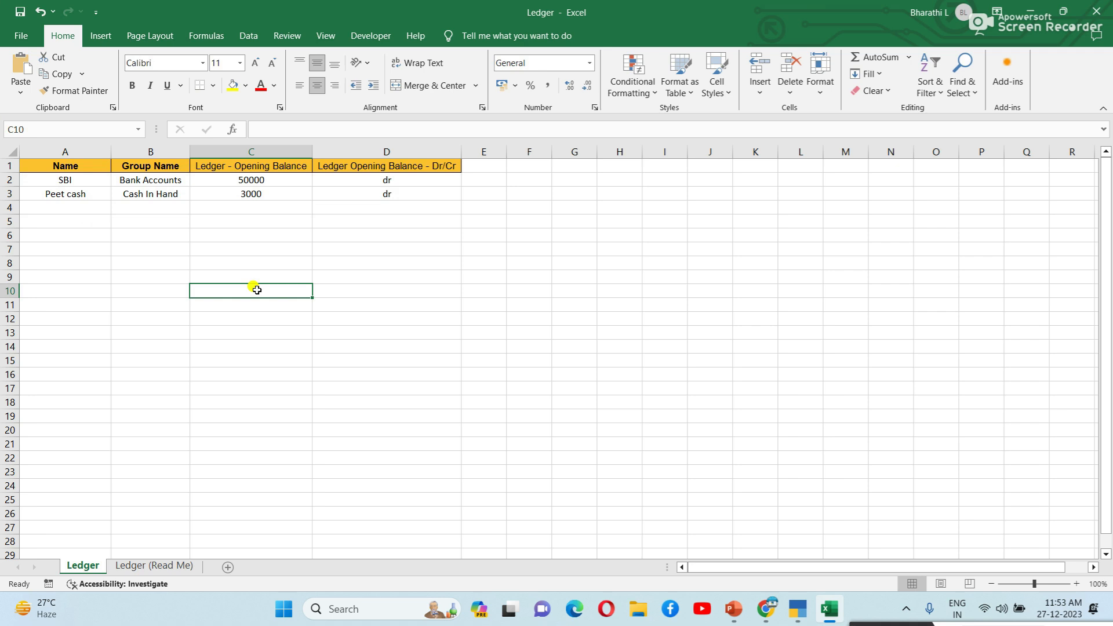
{"action": "left_click", "coordinate": [220, 247]}
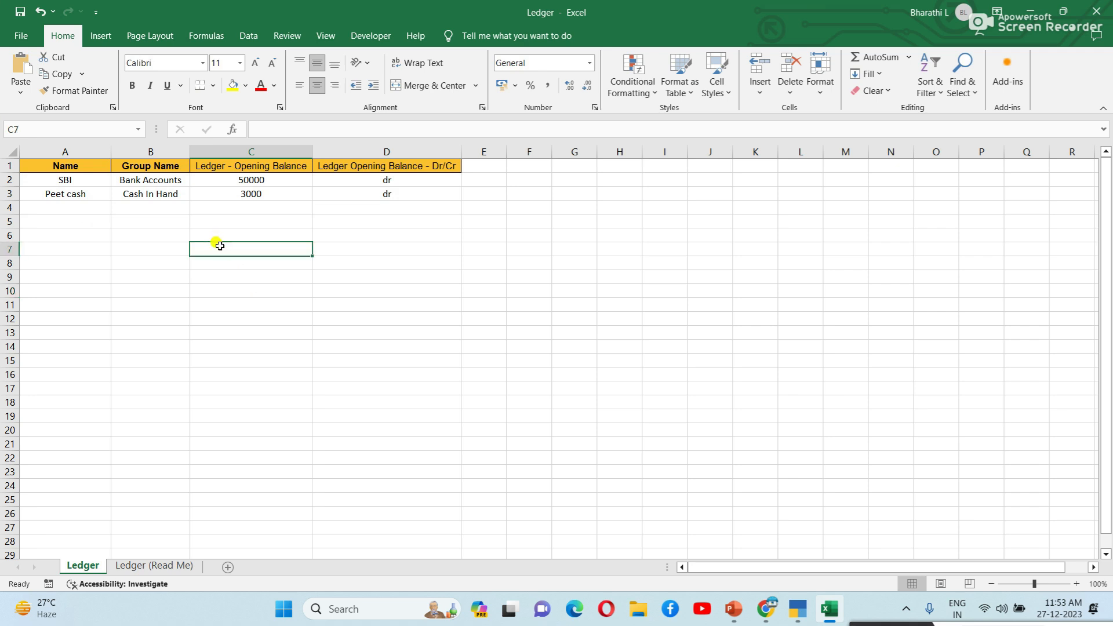
Step: Save the workbook as Ledger on New Volume (E:), close Excel and return to TallyPrime's Import options
{"action": "left_click", "coordinate": [23, 35]}
{"action": "left_click", "coordinate": [43, 261]}
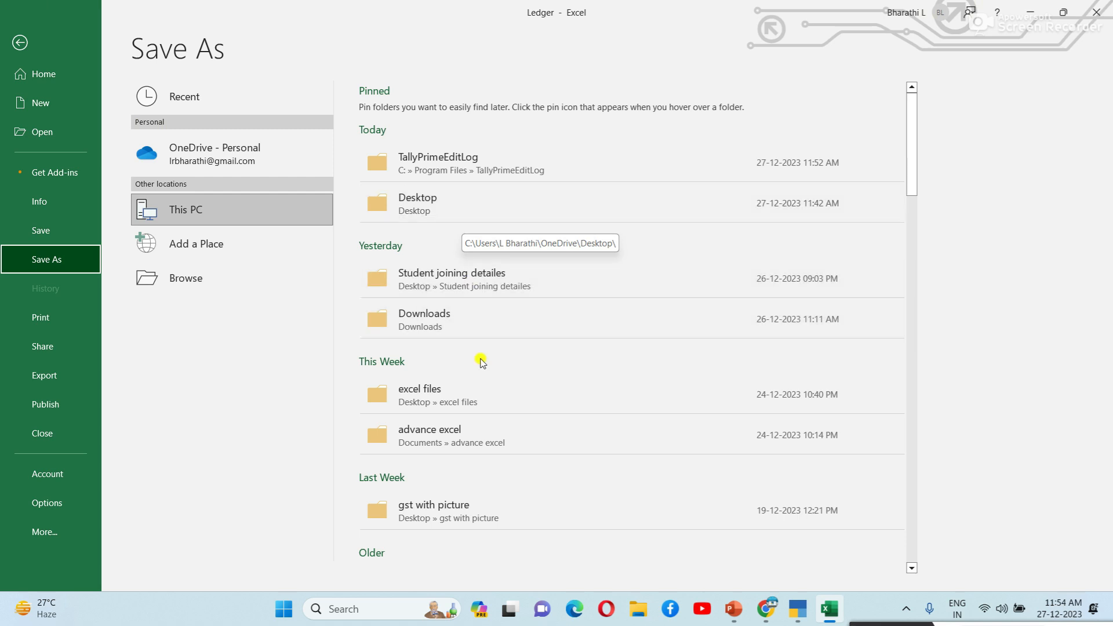
{"action": "left_click", "coordinate": [227, 211]}
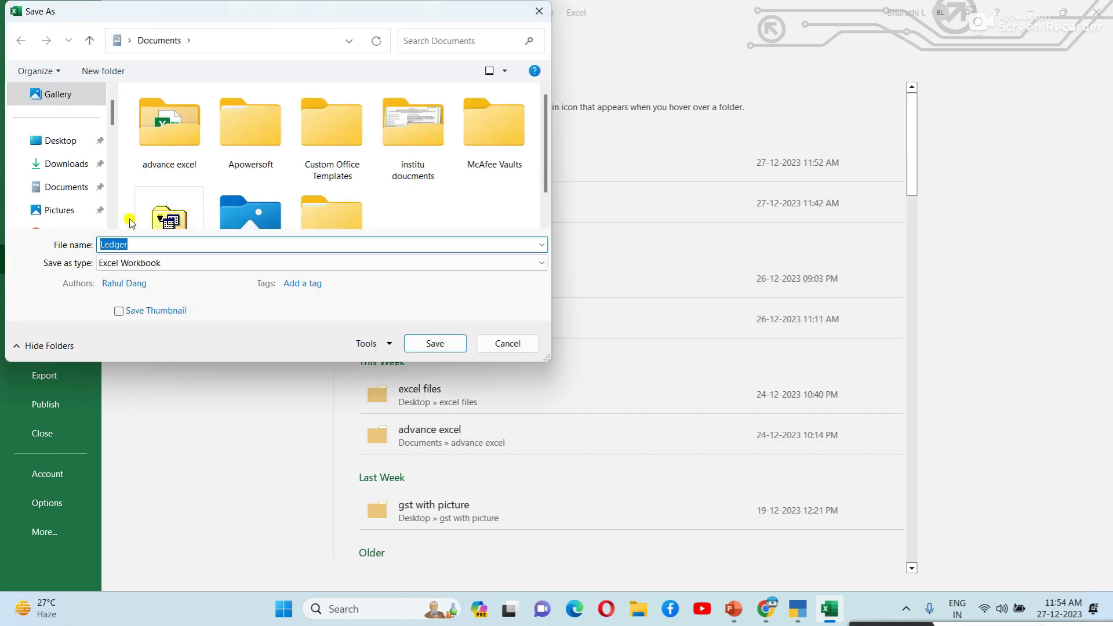
{"action": "left_click_drag", "start_coordinate": [113, 111], "coordinate": [113, 182]}
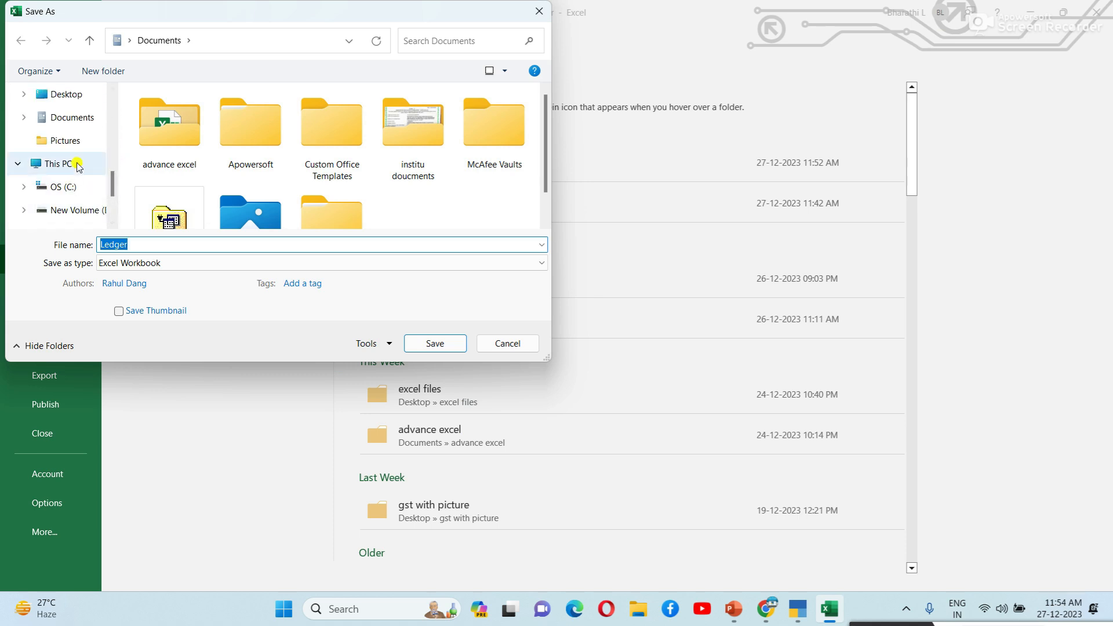
{"action": "left_click", "coordinate": [58, 164]}
{"action": "double_click", "coordinate": [248, 166]}
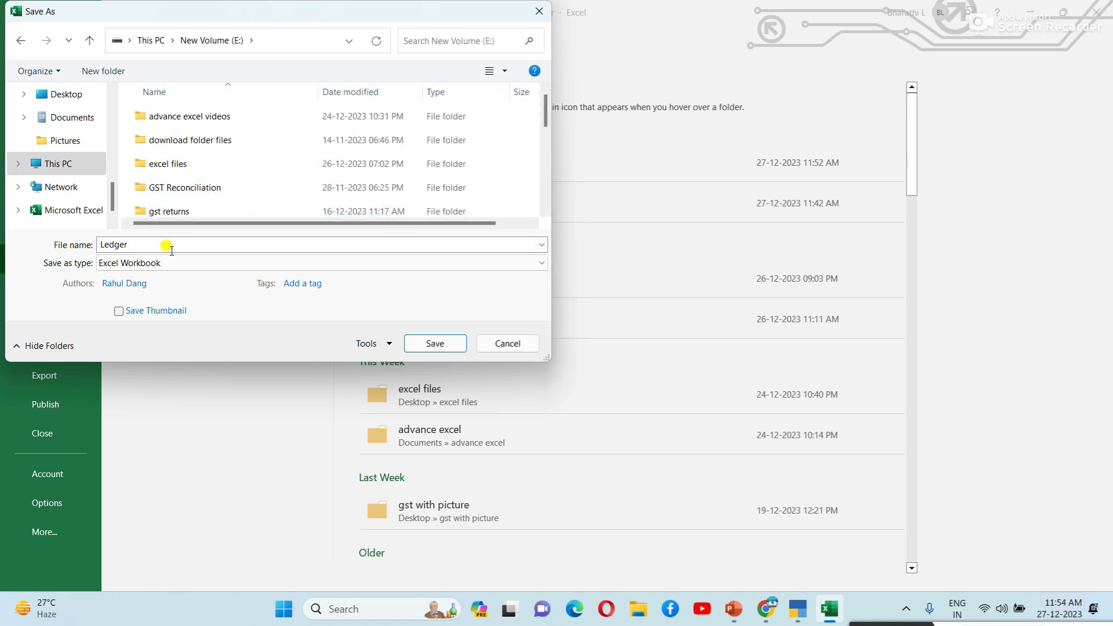
{"action": "scroll", "coordinate": [267, 182], "scroll_direction": "down", "scroll_amount": 5}
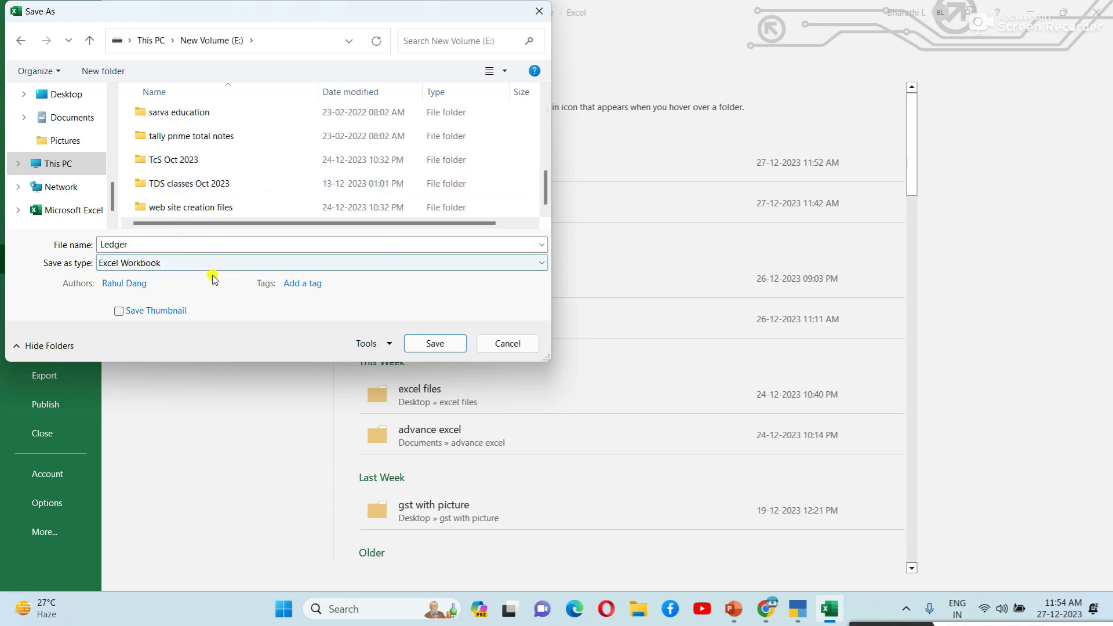
{"action": "left_click", "coordinate": [466, 345]}
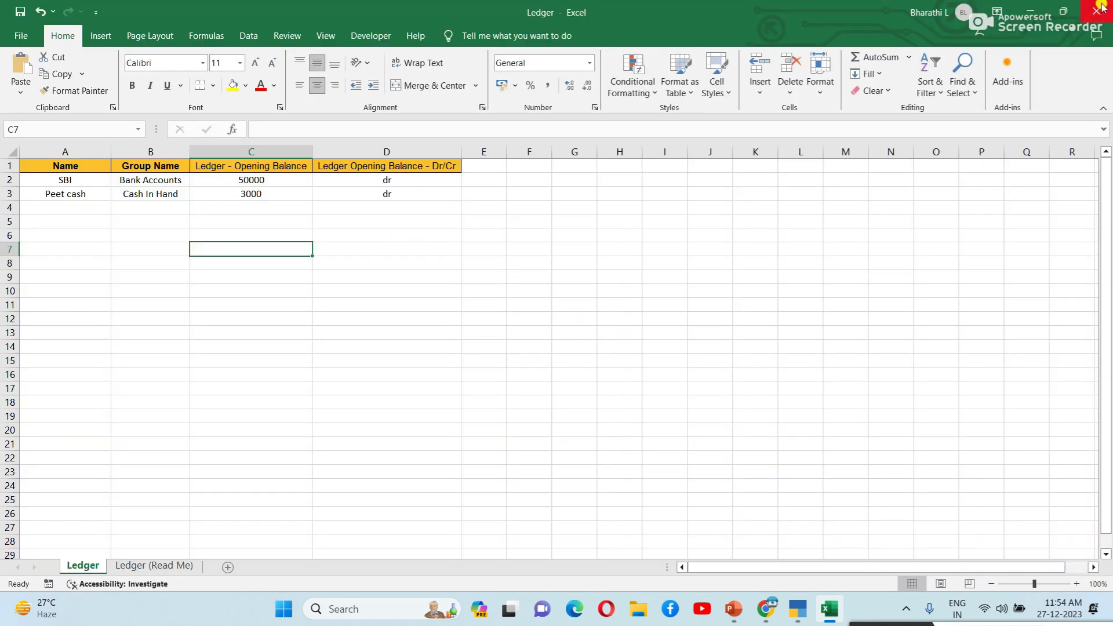
{"action": "left_click", "coordinate": [1096, 9]}
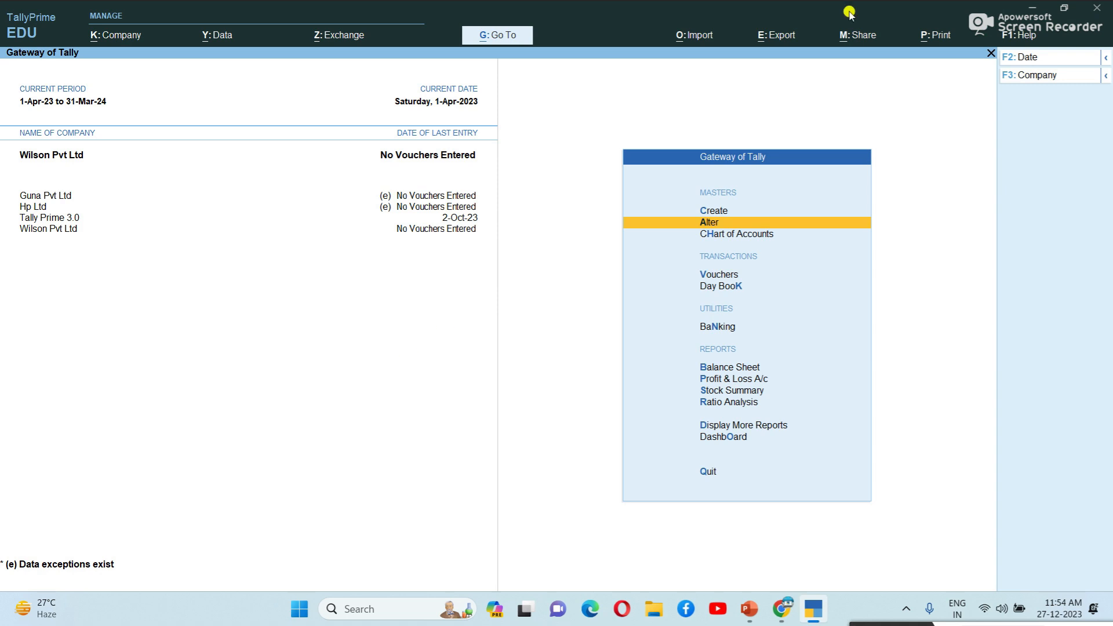
{"action": "left_click", "coordinate": [702, 39]}
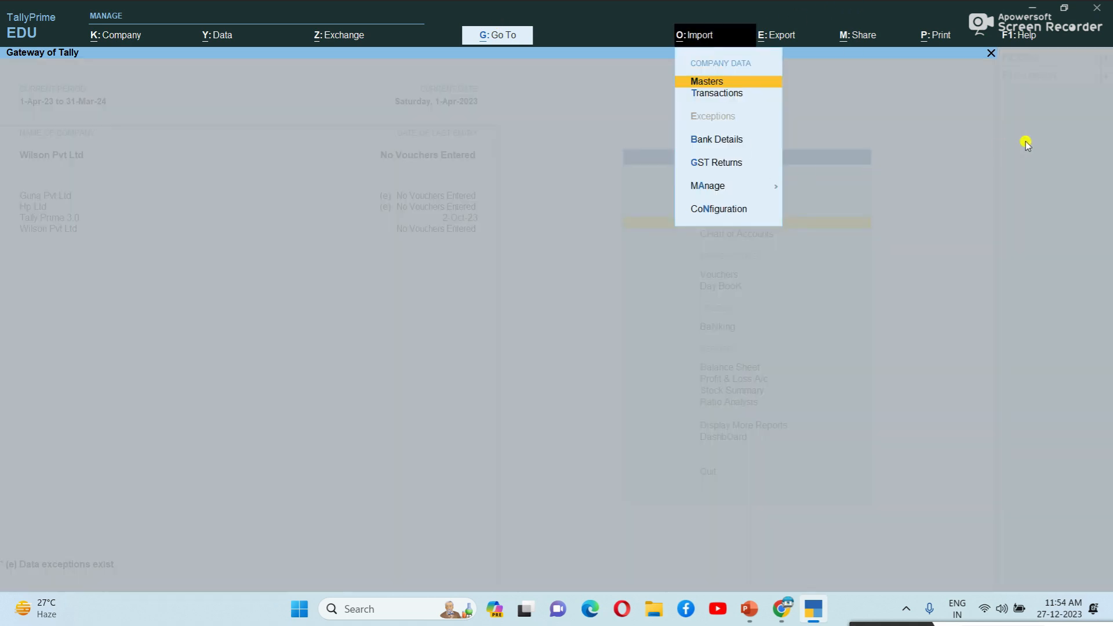
Step: Start a masters import and keep Excel as the file format
{"action": "key", "text": "Down"}
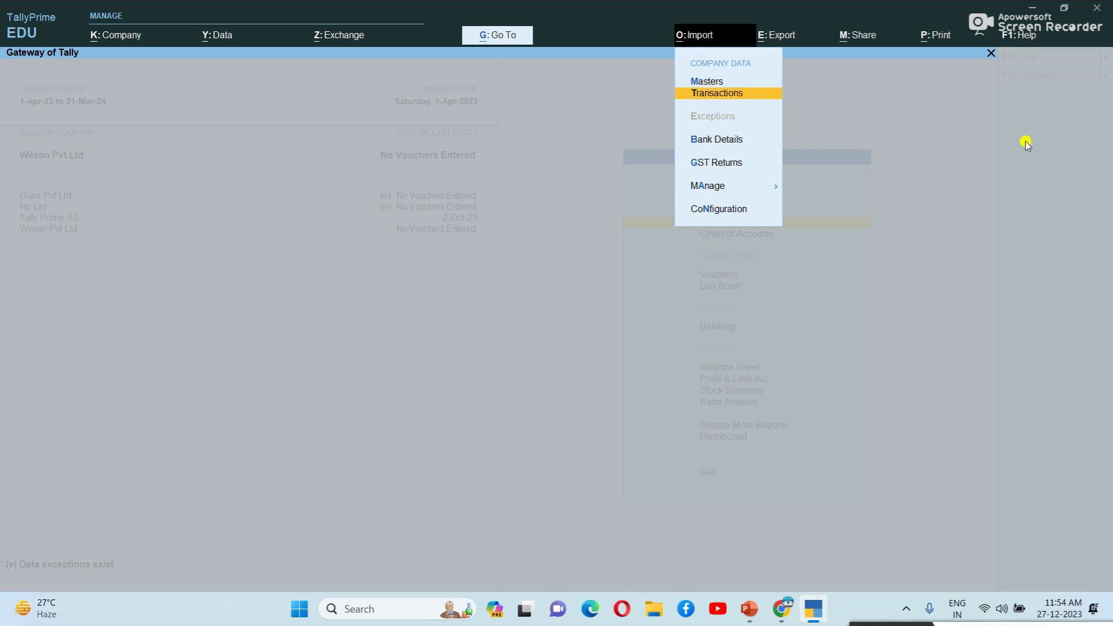
{"action": "key", "text": "Up"}
{"action": "key", "text": "Return"}
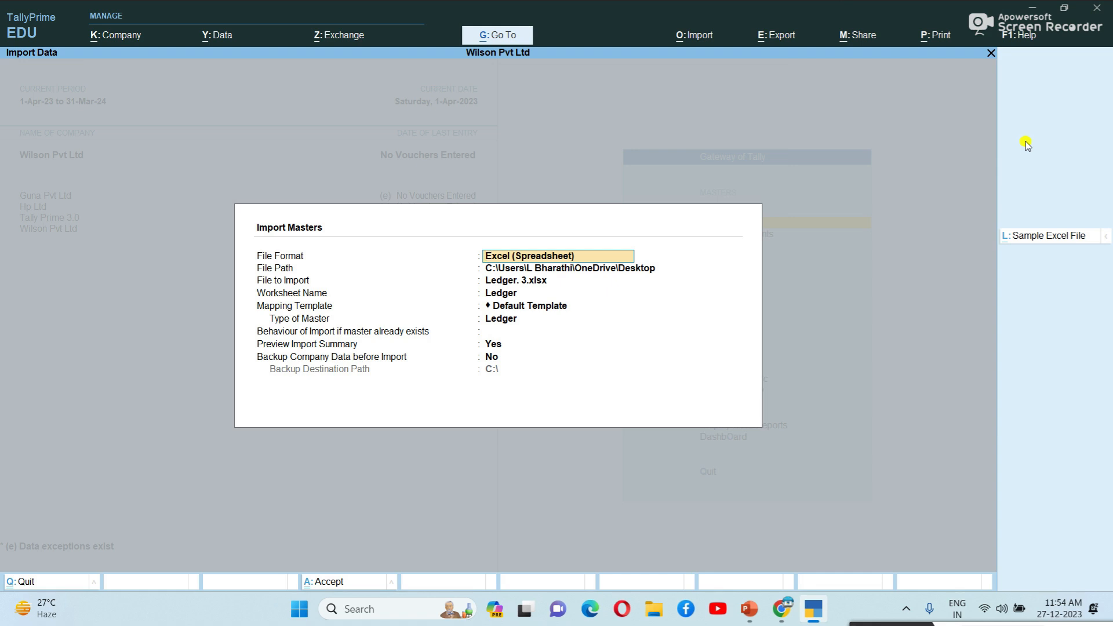
{"action": "key", "text": "Return"}
{"action": "key", "text": "Return"}
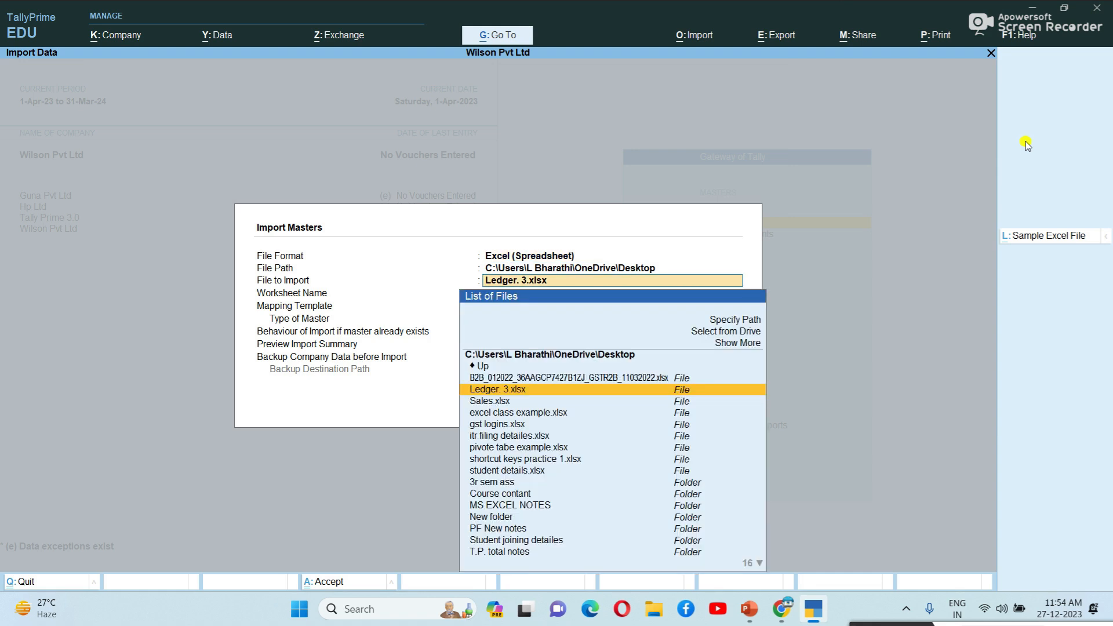
{"action": "key", "text": "BackSpace"}
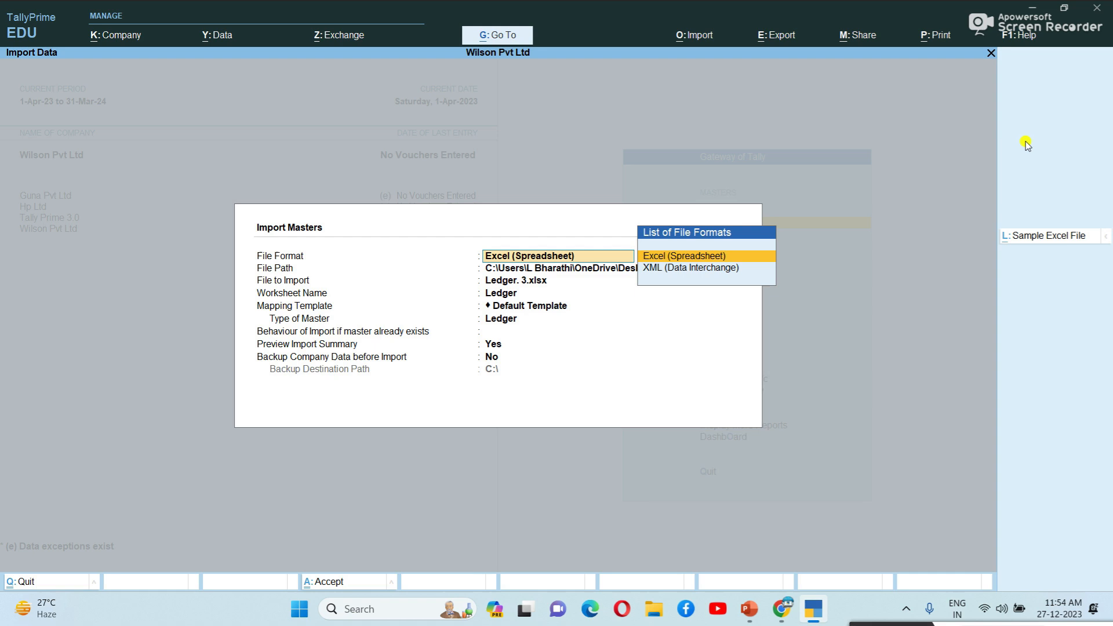
{"action": "key", "text": "Return"}
{"action": "key", "text": "Return"}
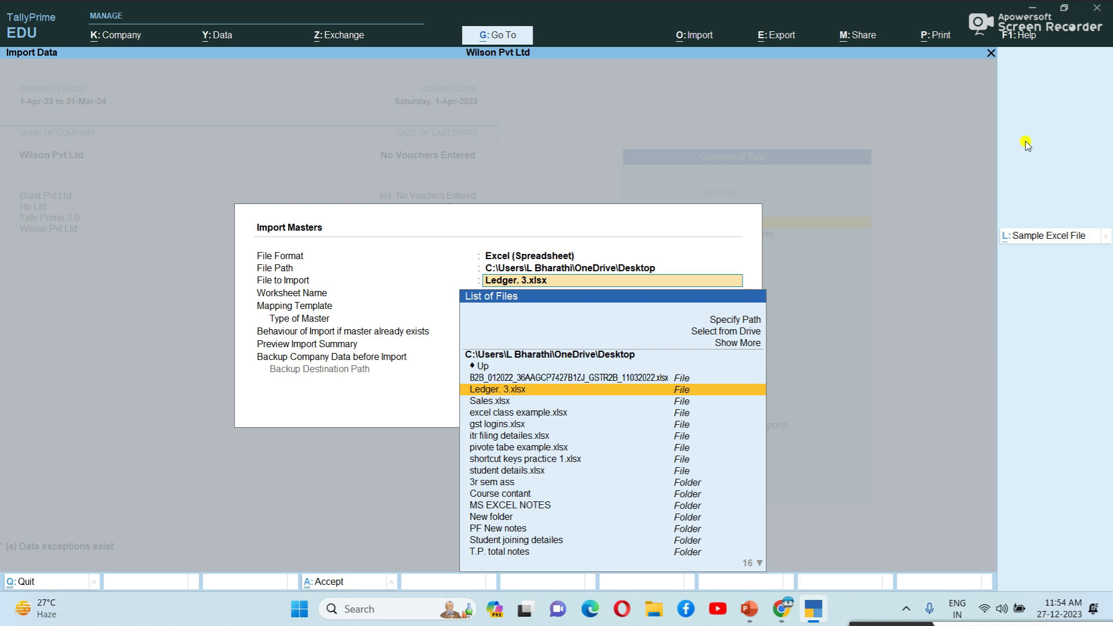
Step: Pick E:\Ledger.xlsx with worksheet Ledger, Default Template and master type Ledger
{"action": "key", "text": "Up"}
{"action": "key", "text": "Up"}
{"action": "key", "text": "Up"}
{"action": "key", "text": "Up"}
{"action": "key", "text": "Up"}
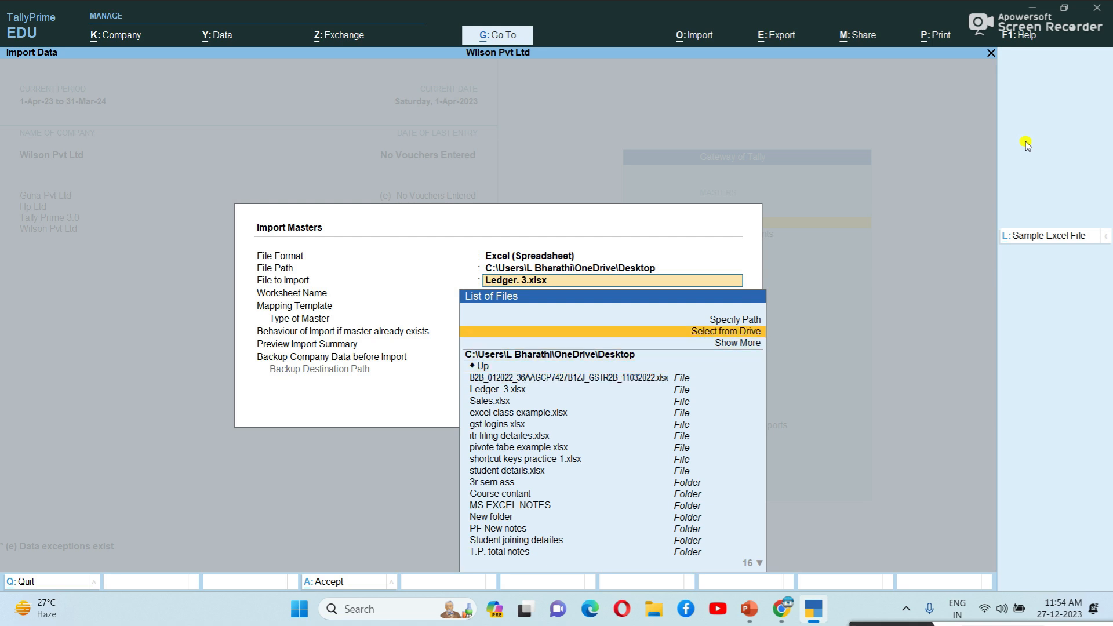
{"action": "key", "text": "Return"}
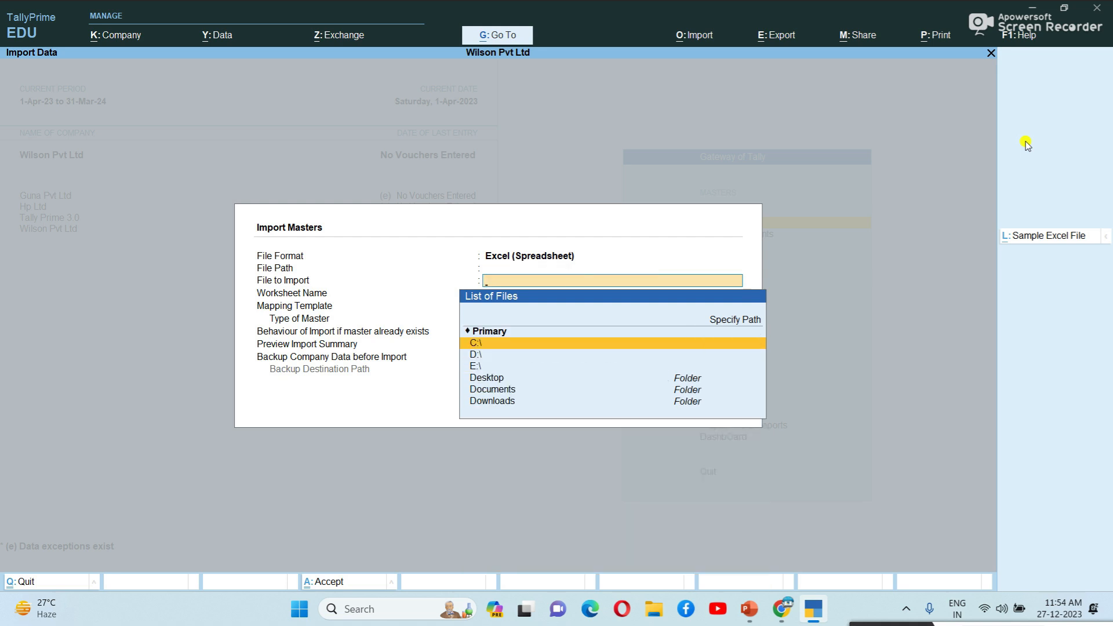
{"action": "key", "text": "Down"}
{"action": "key", "text": "Down"}
{"action": "key", "text": "Return"}
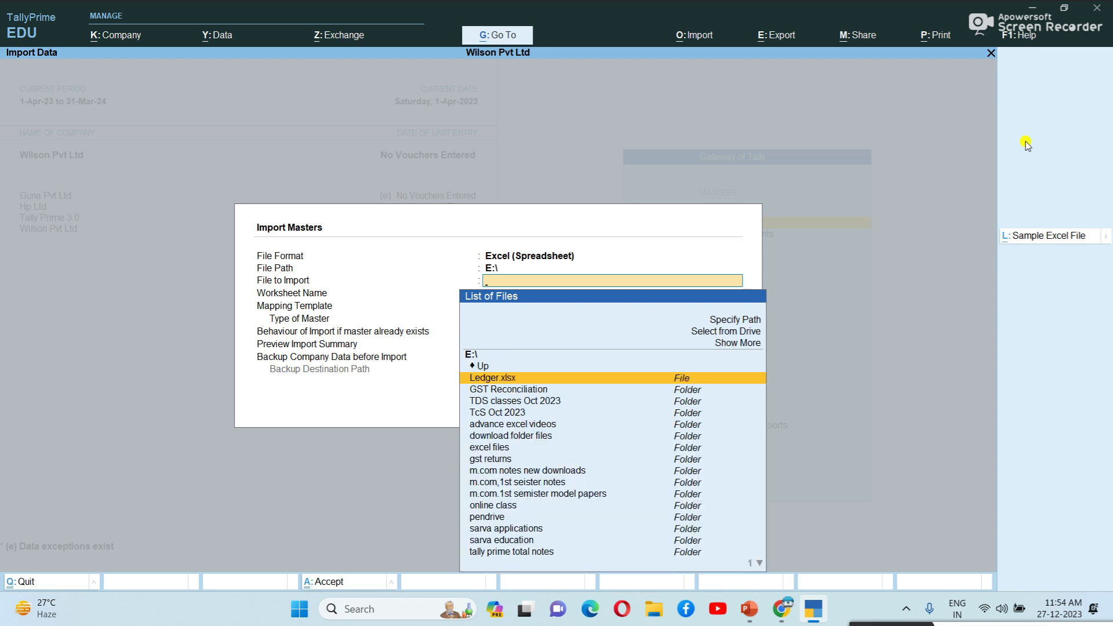
{"action": "key", "text": "Return"}
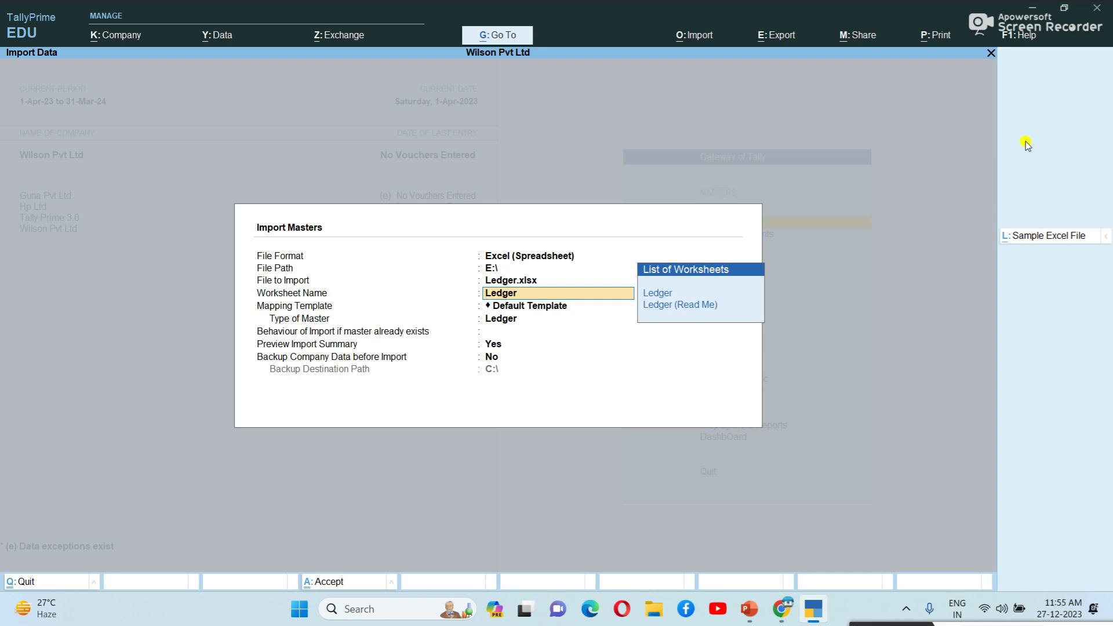
{"action": "key", "text": "Return"}
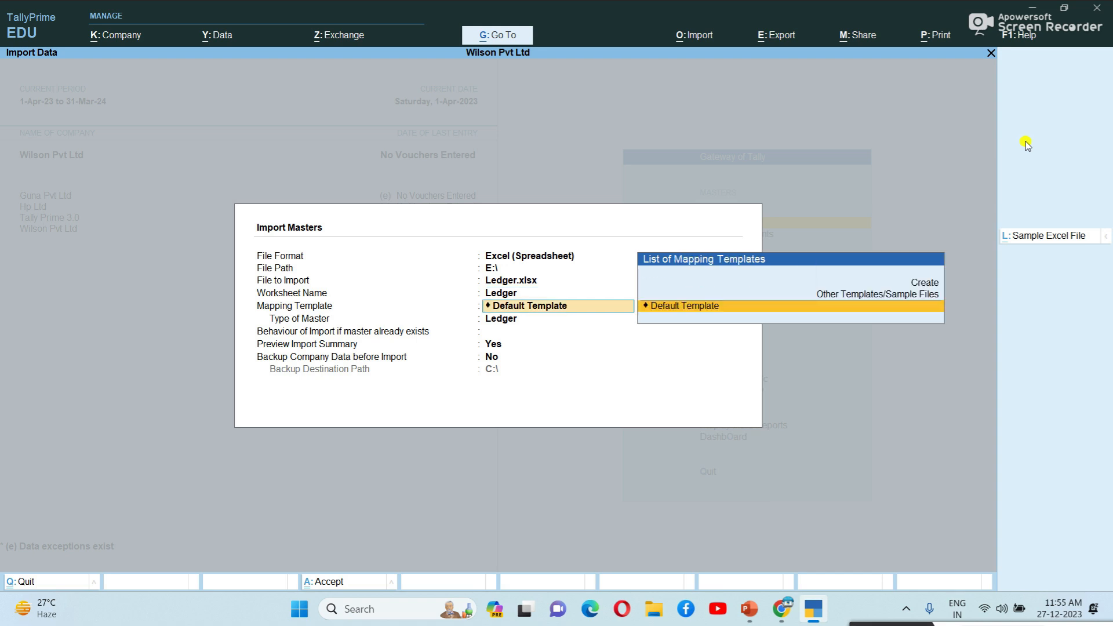
{"action": "key", "text": "Return"}
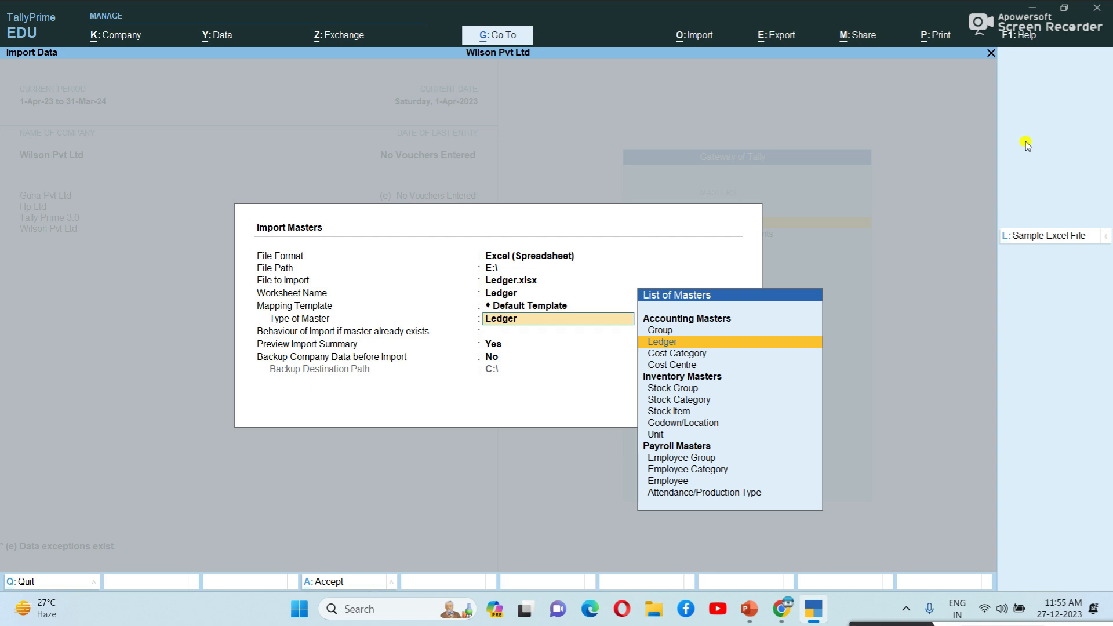
{"action": "key", "text": "Return"}
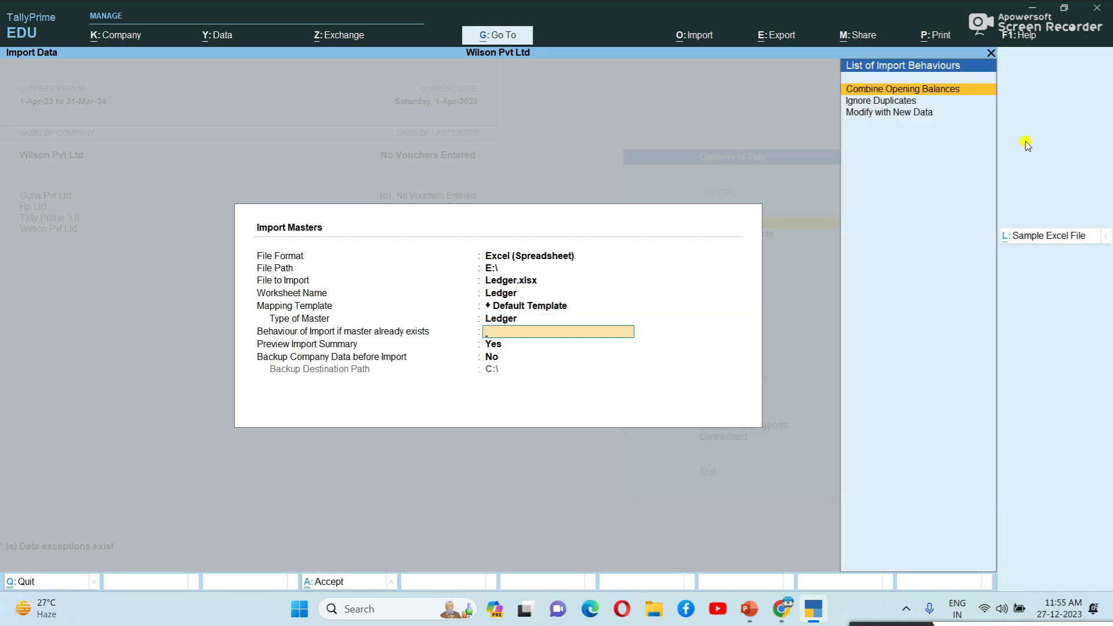
Step: Set Behaviour of Import to Ignore Duplicates, keep Preview Import Summary Yes, and revisit the backup option
{"action": "key", "text": "Down"}
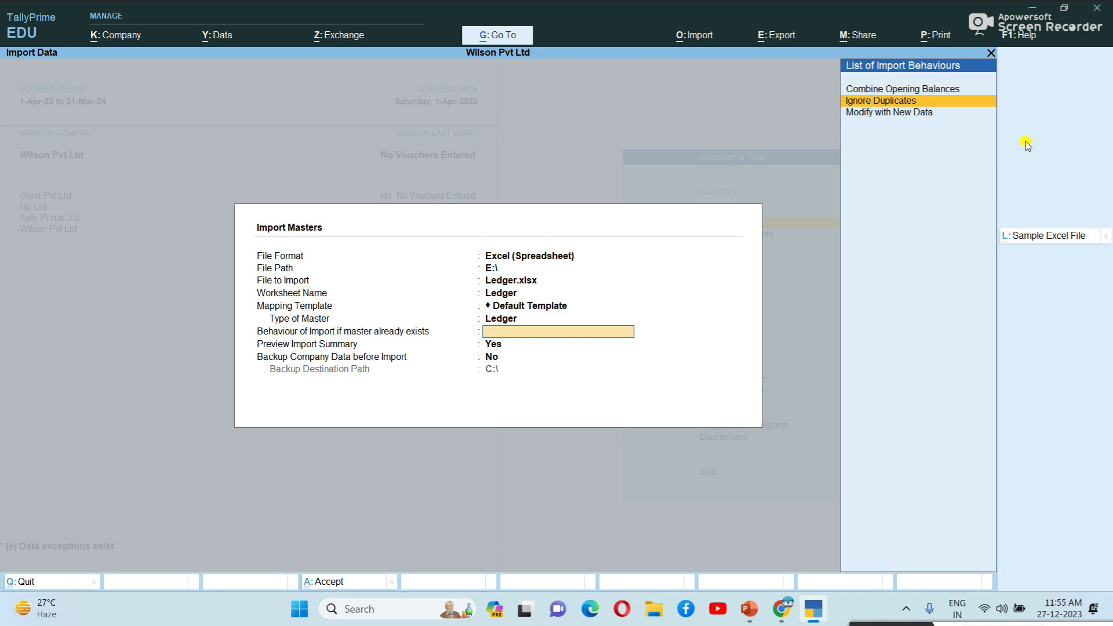
{"action": "key", "text": "Down"}
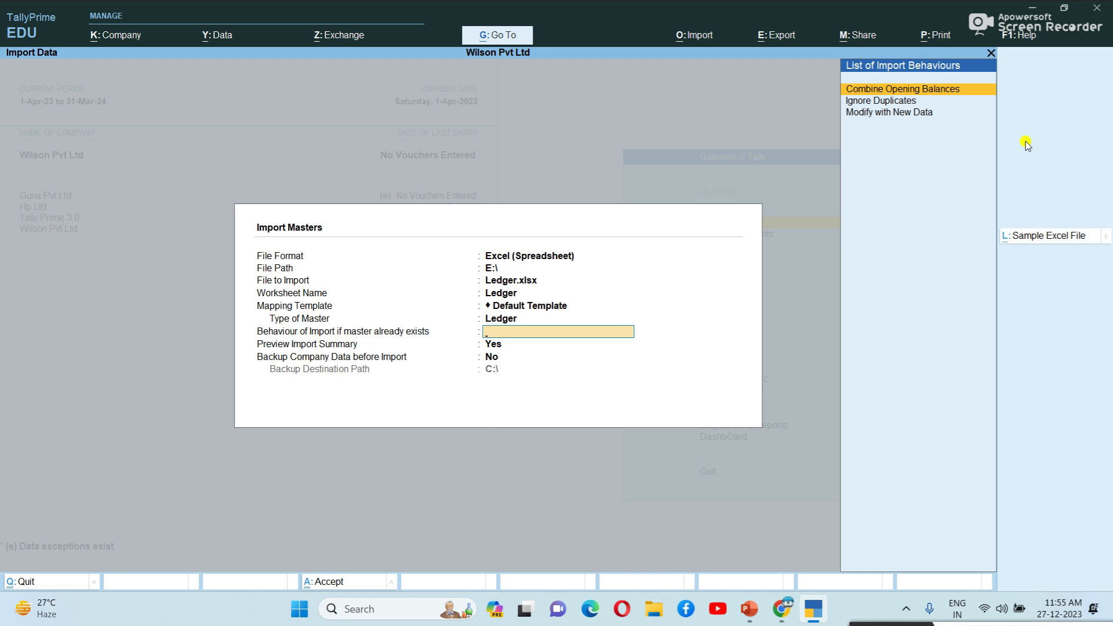
{"action": "key", "text": "Down"}
{"action": "key", "text": "Return"}
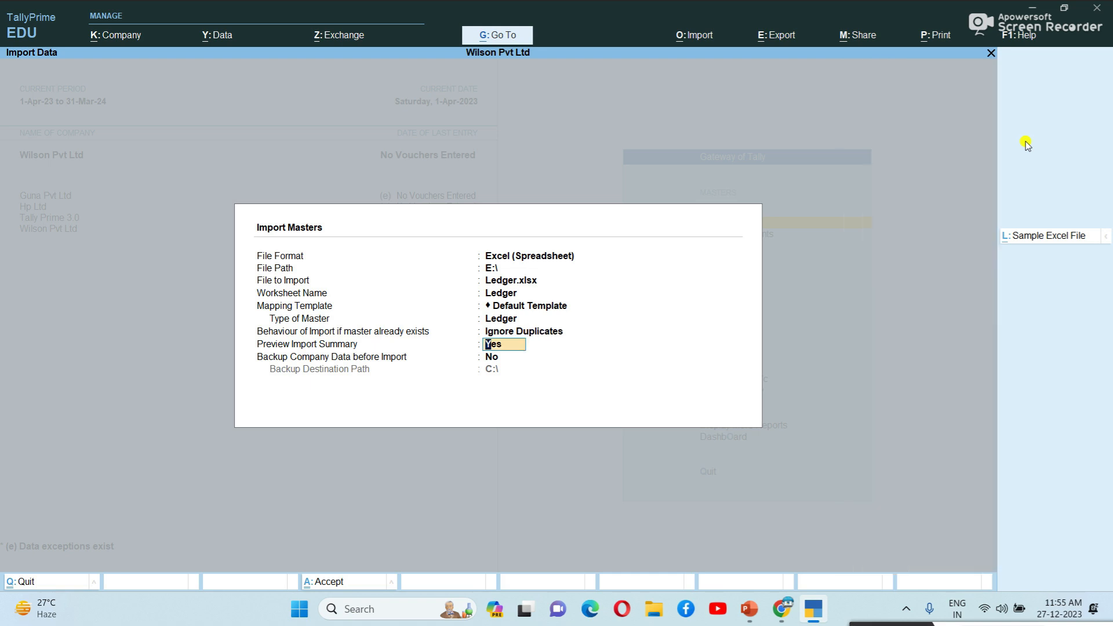
{"action": "key", "text": "Return"}
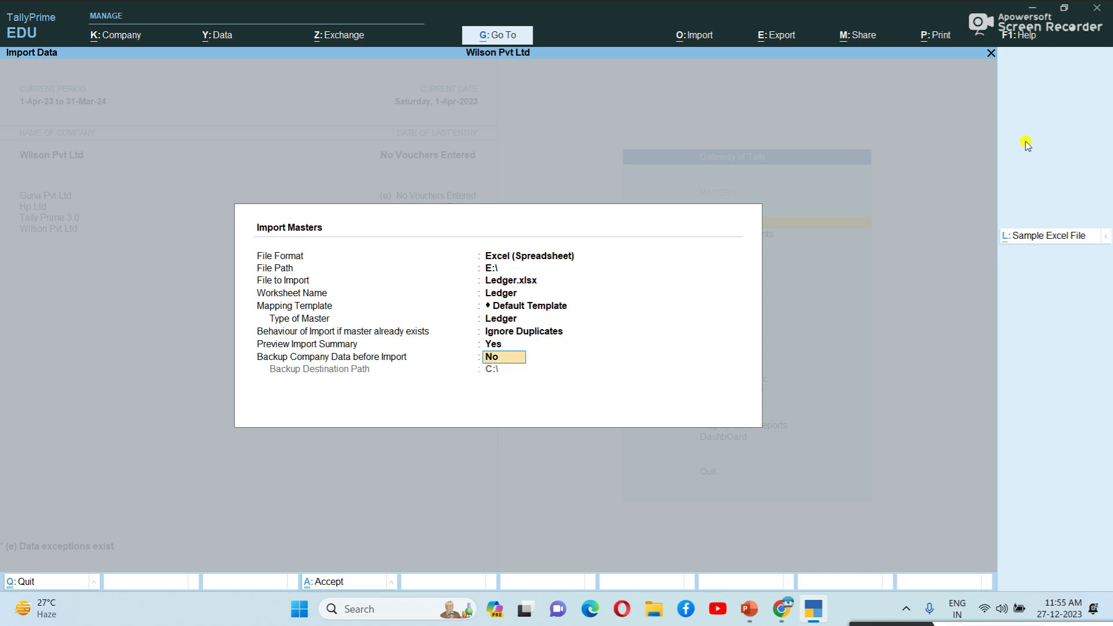
{"action": "type", "text": "yes"}
{"action": "key", "text": "Return"}
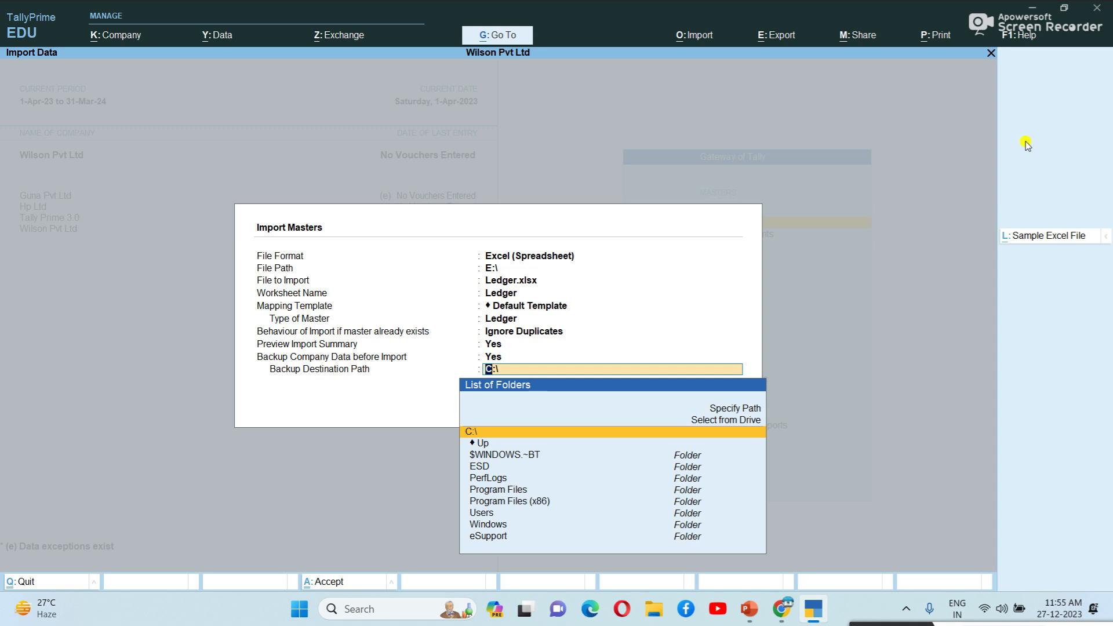
{"action": "key", "text": "BackSpace"}
Step: Set backup to No and import the two ledgers under Bank Accounts and Cash In Hand
{"action": "type", "text": "no"}
{"action": "key", "text": "Return"}
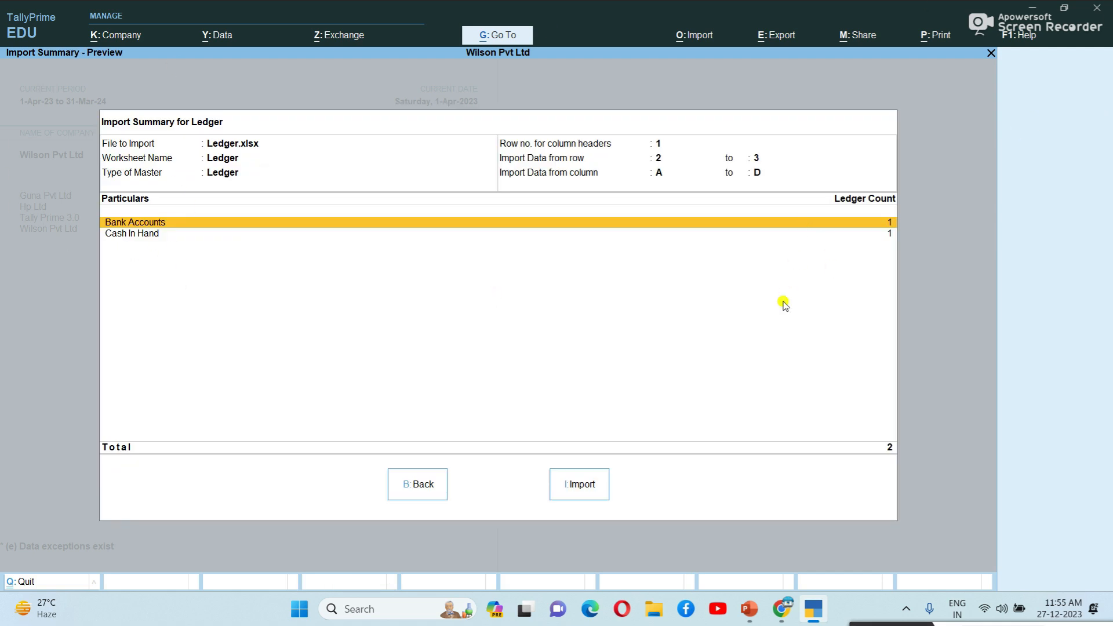
{"action": "left_click", "coordinate": [593, 491]}
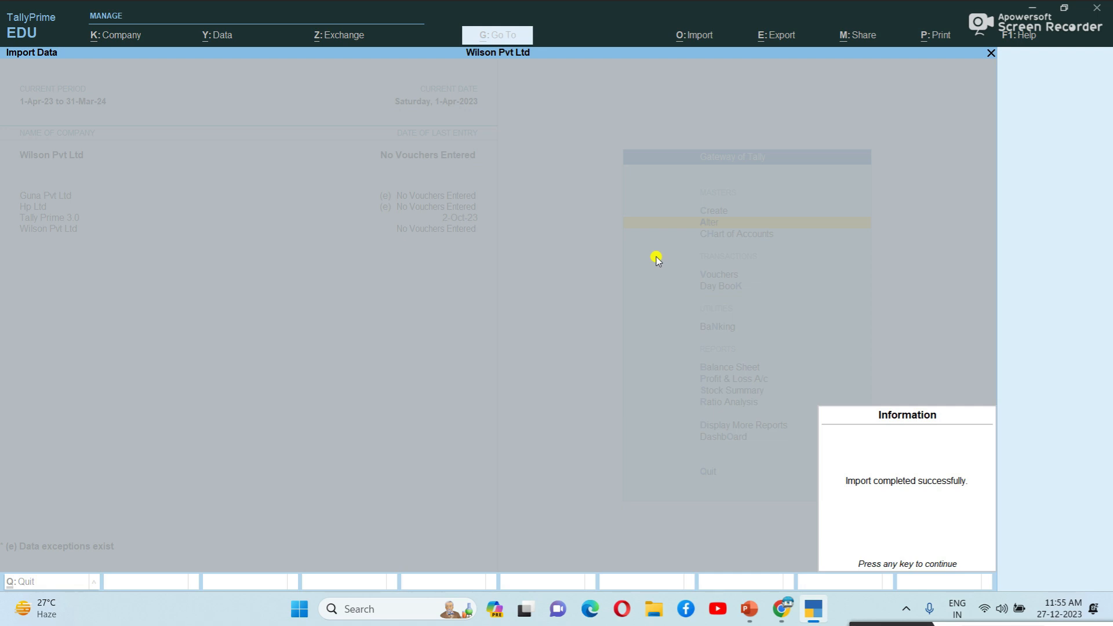
{"action": "key", "text": "Return"}
{"action": "key", "text": "Up"}
{"action": "key", "text": "Down"}
Step: Open the ledger alteration list and check the imported Peet cash ledger
{"action": "key", "text": "Return"}
{"action": "key", "text": "Down"}
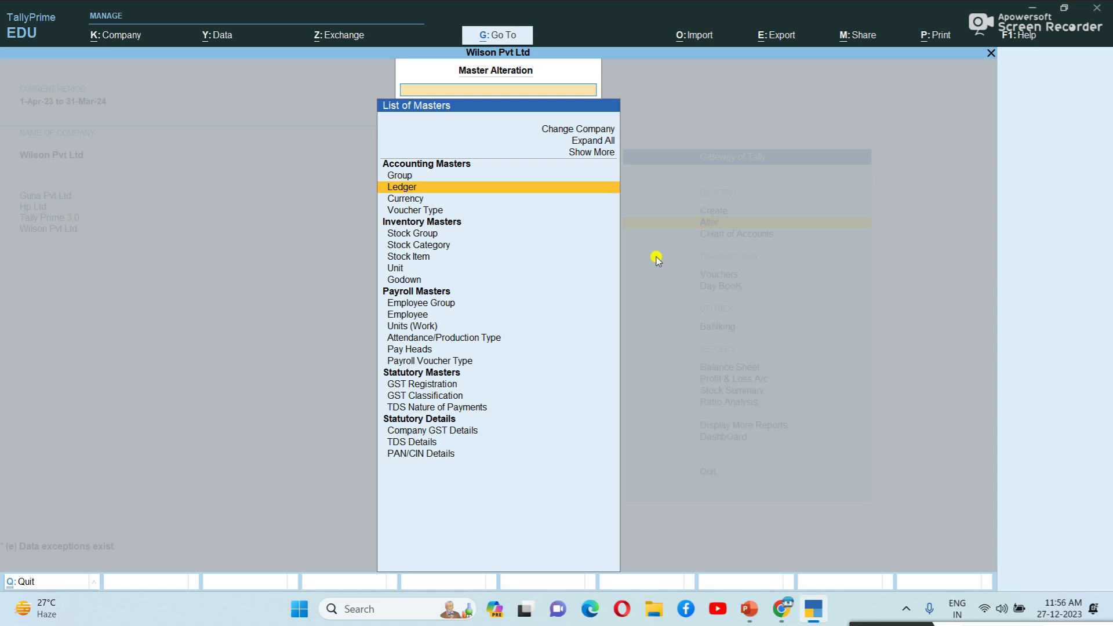
{"action": "key", "text": "Return"}
{"action": "key", "text": "Down"}
{"action": "key", "text": "Return"}
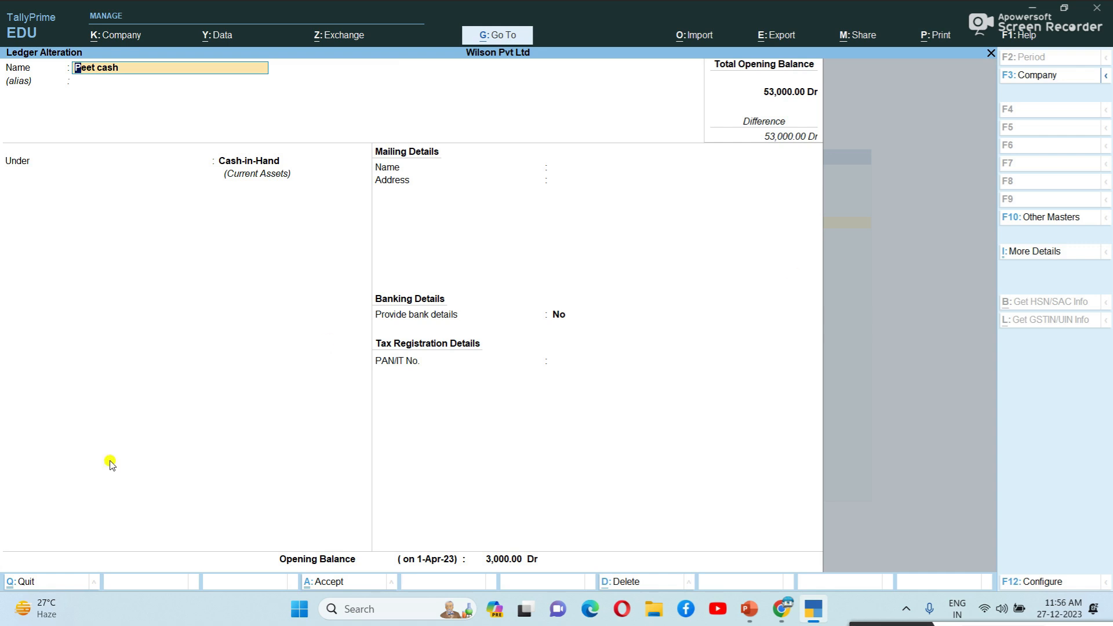
{"action": "key", "text": "Escape"}
{"action": "key", "text": "Escape"}
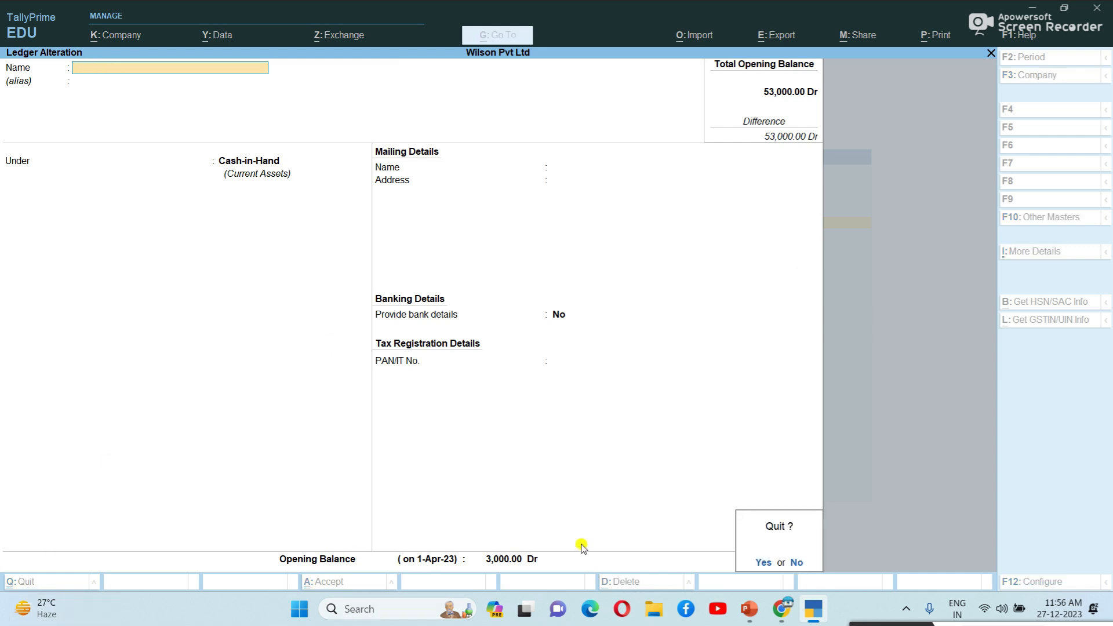
{"action": "key", "text": "Return"}
Step: Check the SBI ledger under Bank Accounts with 50,000 Dr opening, then return to Gateway
{"action": "key", "text": "Down"}
{"action": "key", "text": "Down"}
{"action": "key", "text": "Return"}
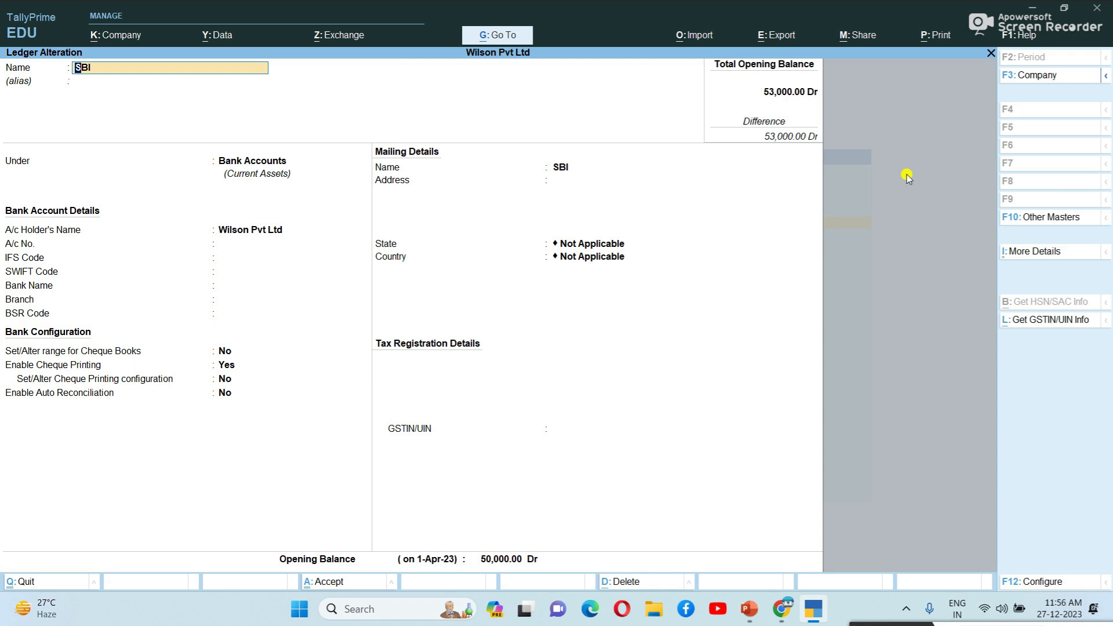
{"action": "key", "text": "Escape"}
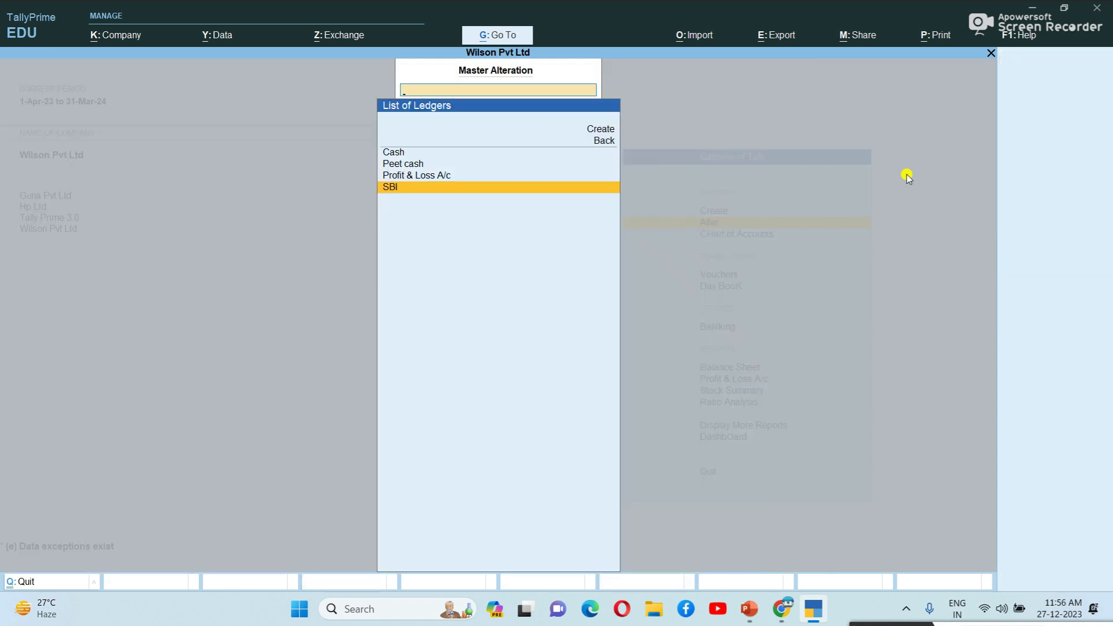
{"action": "key", "text": "Escape"}
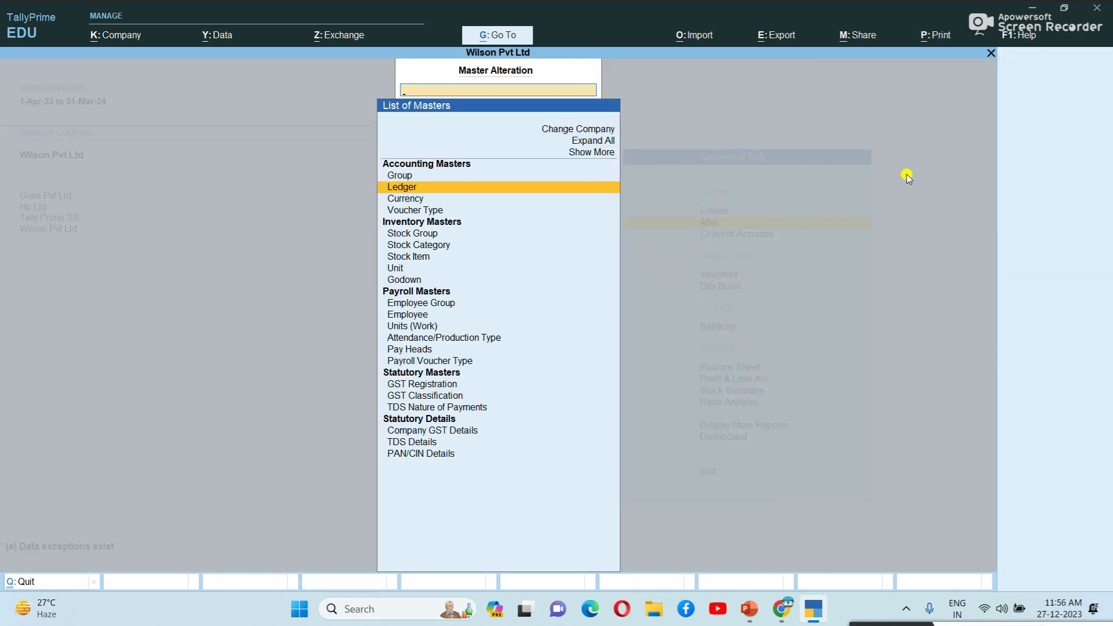
{"action": "key", "text": "Escape"}
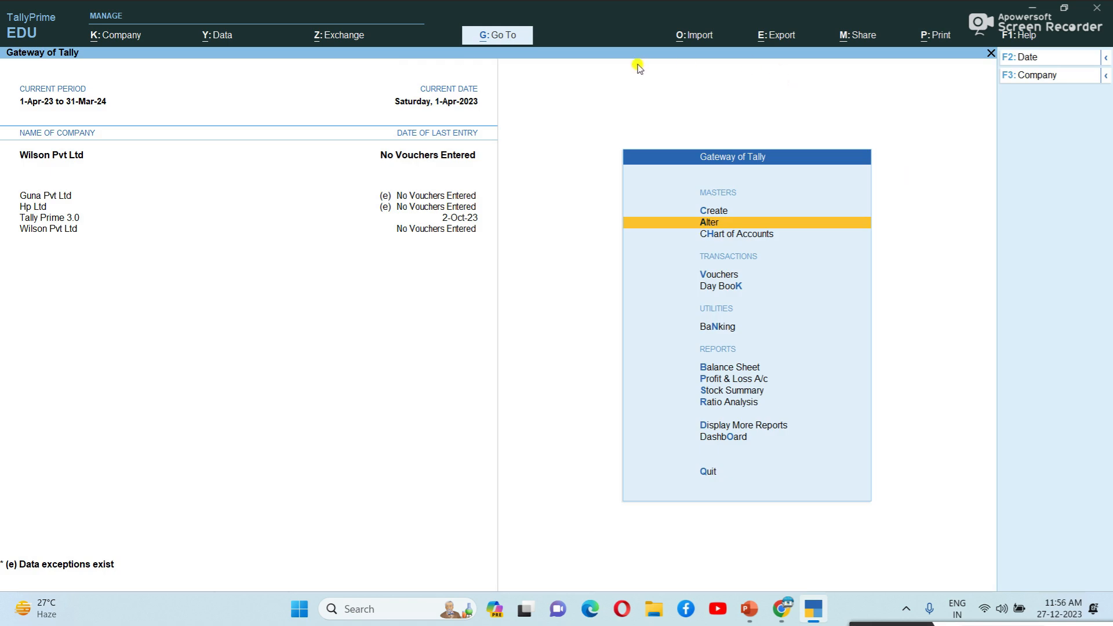
Step: Start a masters import from a file, then cancel it
{"action": "left_click", "coordinate": [710, 37]}
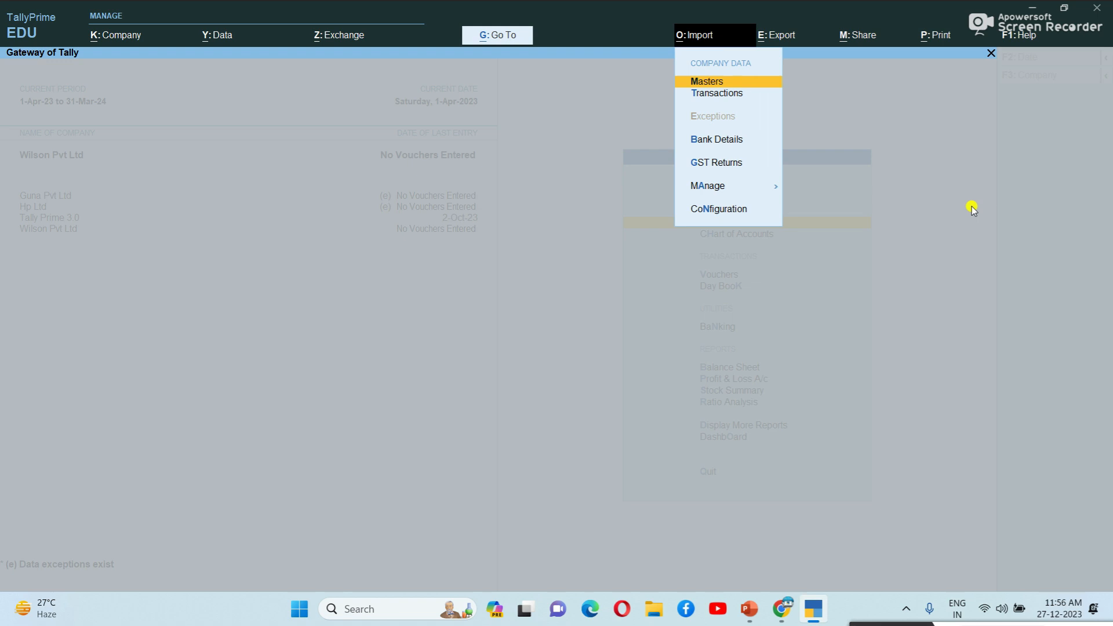
{"action": "key", "text": "Return"}
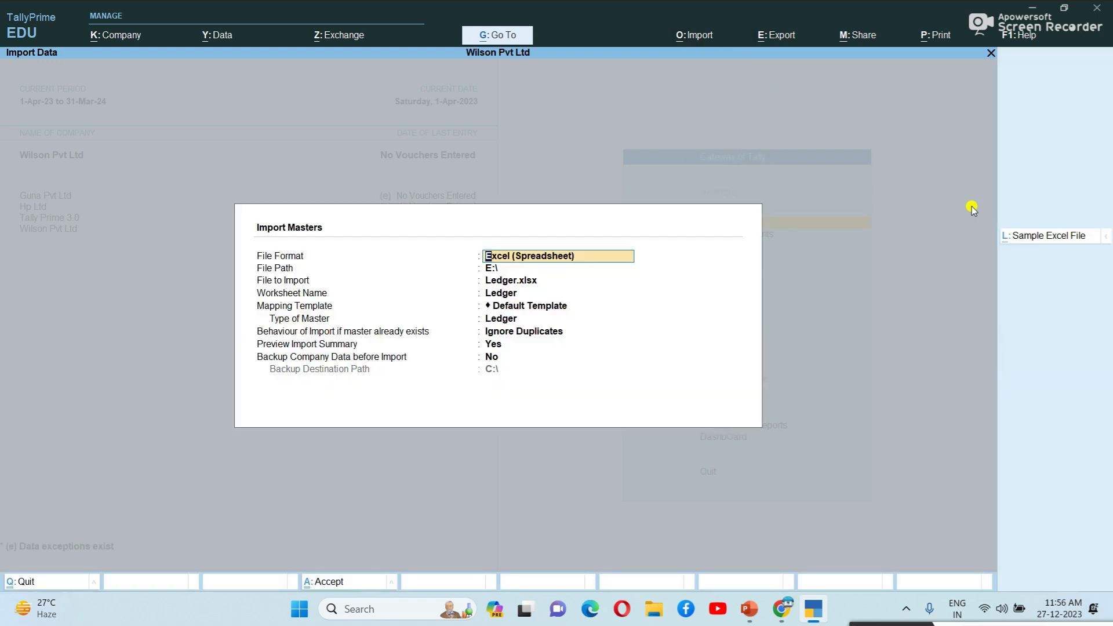
{"action": "key", "text": "Return"}
{"action": "key", "text": "Return"}
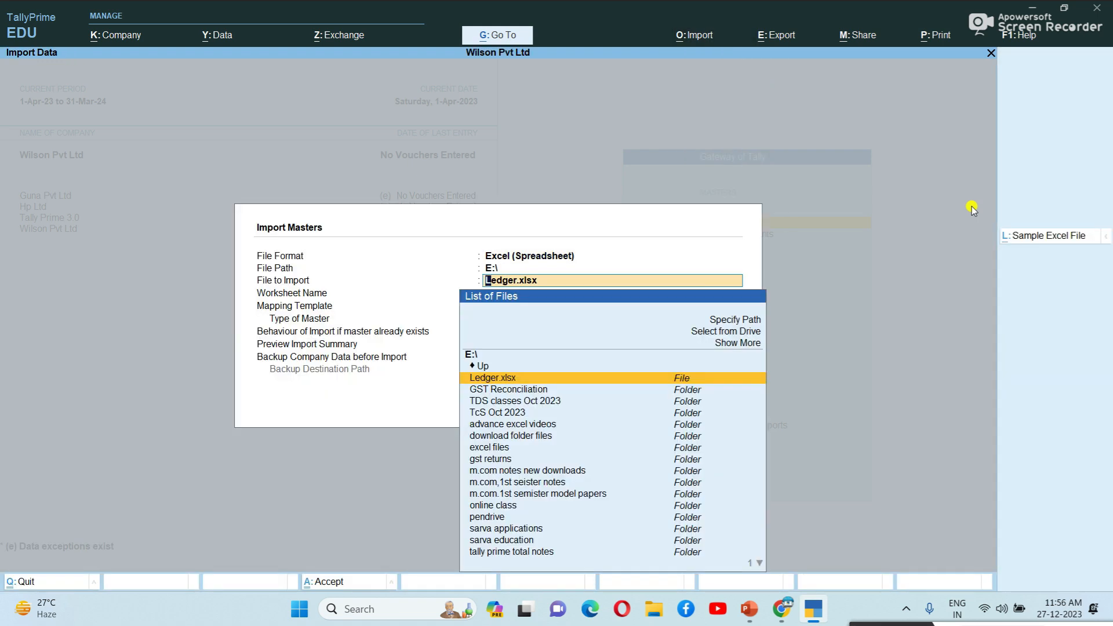
{"action": "key", "text": "Escape"}
{"action": "key", "text": "Escape"}
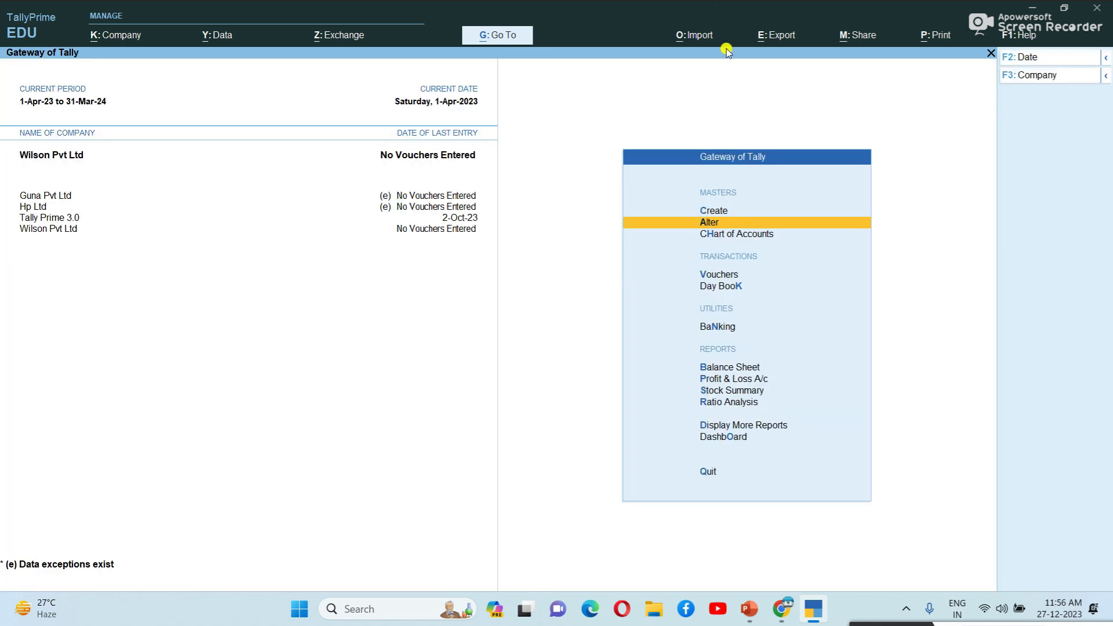
Step: Go to Import > Manage > Sample Excel File and choose the Transactions sample
{"action": "left_click", "coordinate": [693, 36]}
{"action": "key", "text": "Down"}
{"action": "key", "text": "Down"}
{"action": "key", "text": "Down"}
{"action": "key", "text": "Down"}
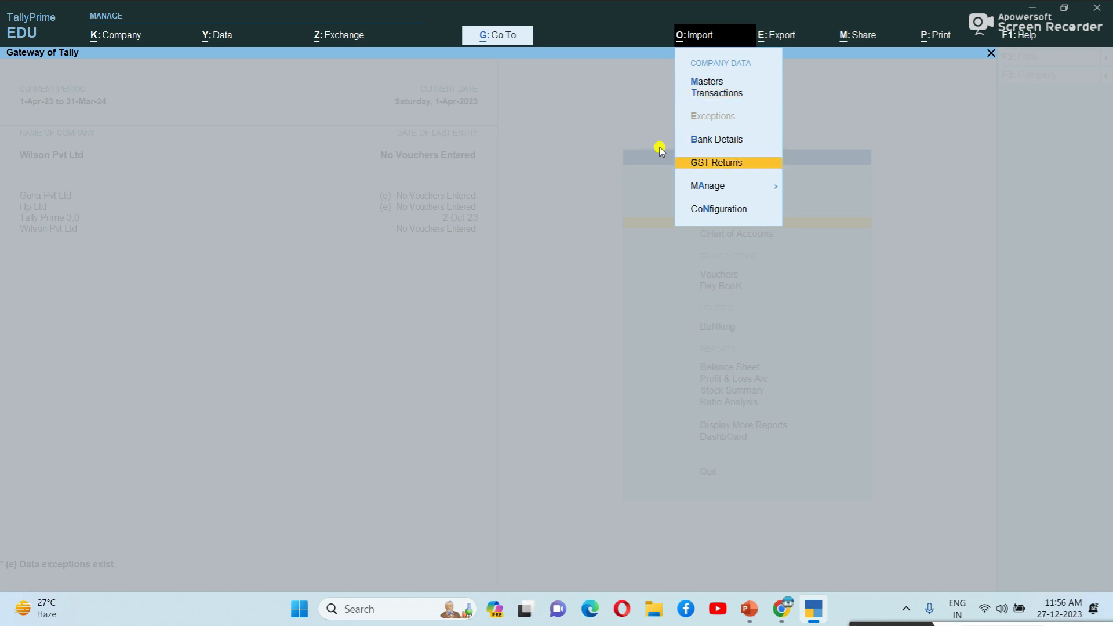
{"action": "key", "text": "Return"}
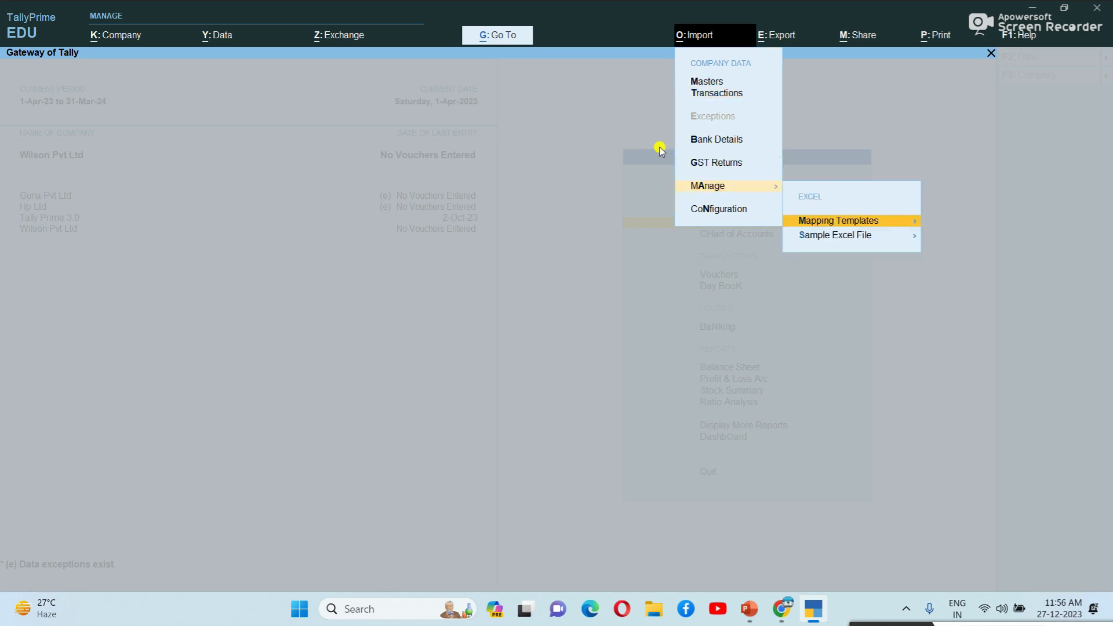
{"action": "key", "text": "Down"}
{"action": "key", "text": "Return"}
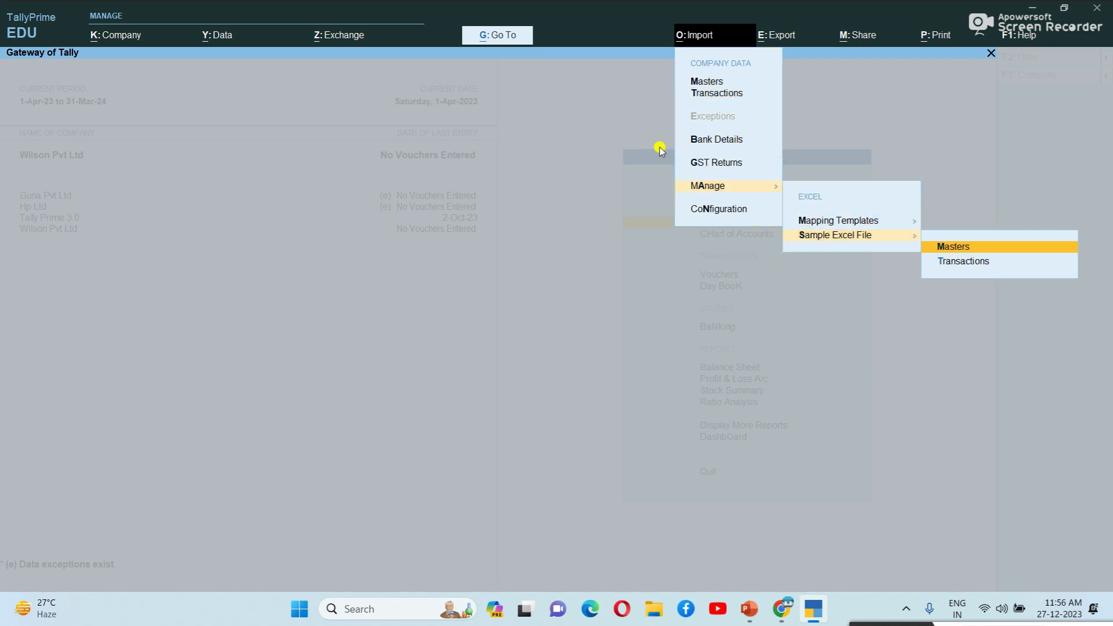
{"action": "key", "text": "Down"}
{"action": "key", "text": "Up"}
{"action": "key", "text": "Down"}
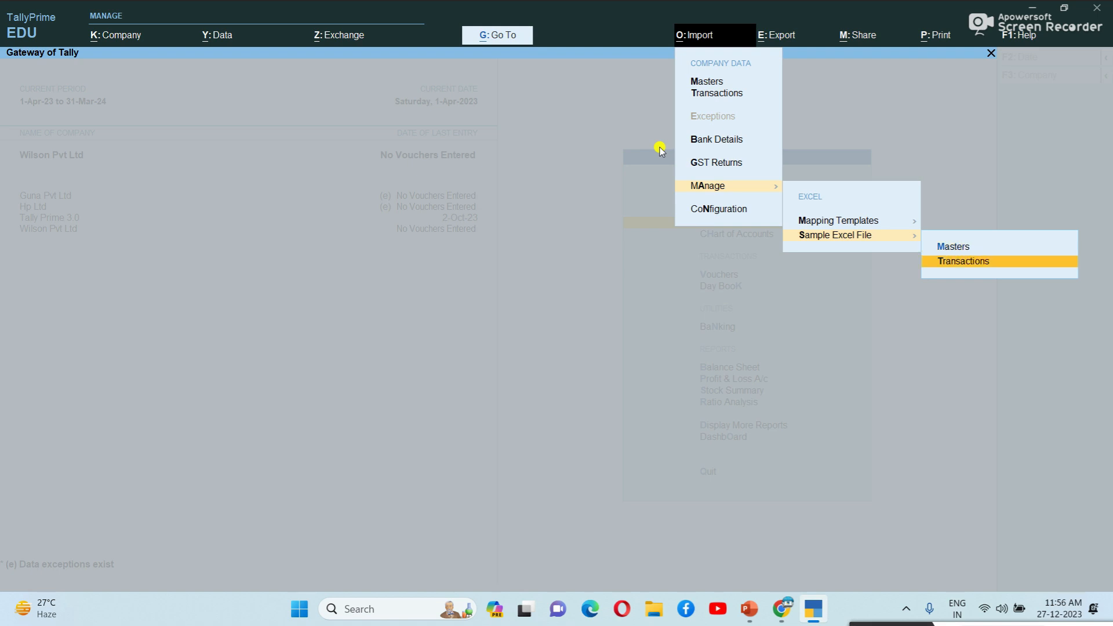
{"action": "key", "text": "Return"}
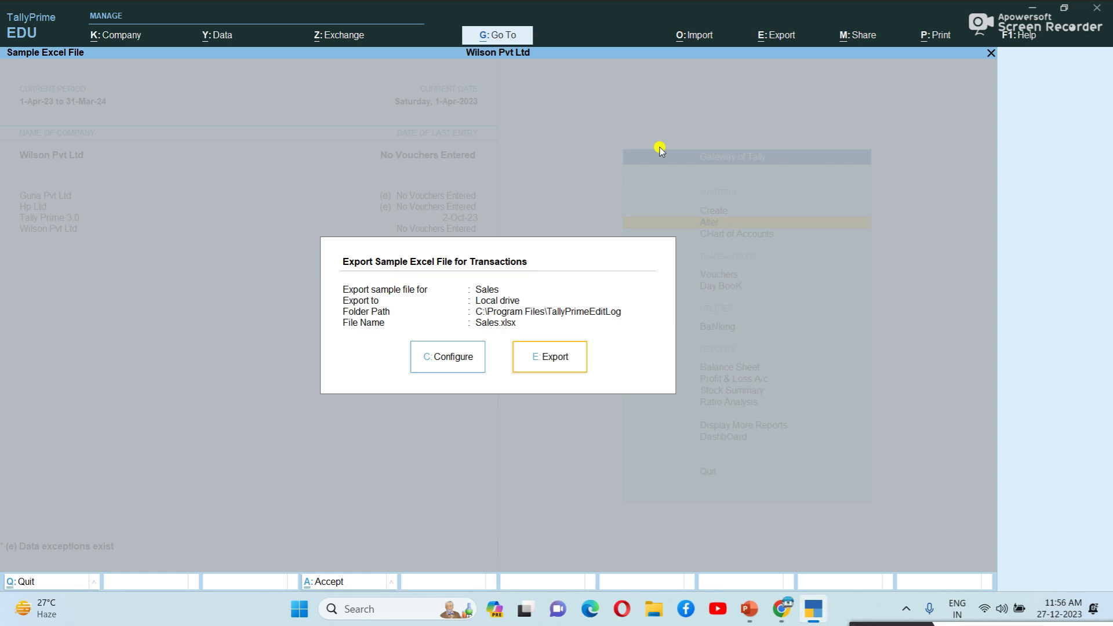
Step: In the export configuration, browse the voucher types and keep Sales as the sample type
{"action": "left_click", "coordinate": [433, 360]}
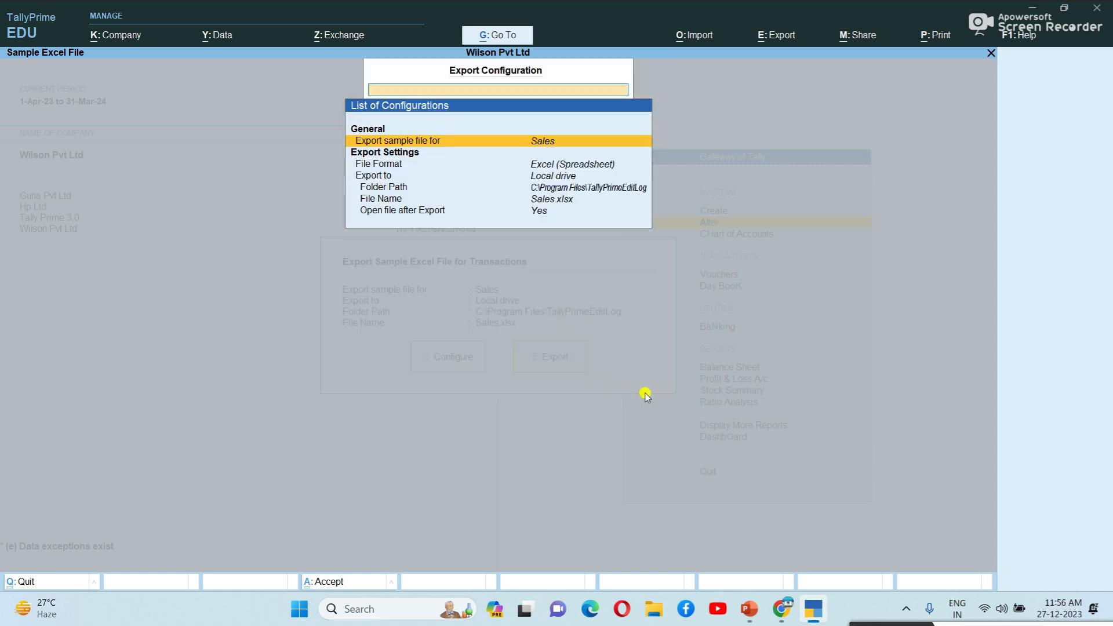
{"action": "key", "text": "Return"}
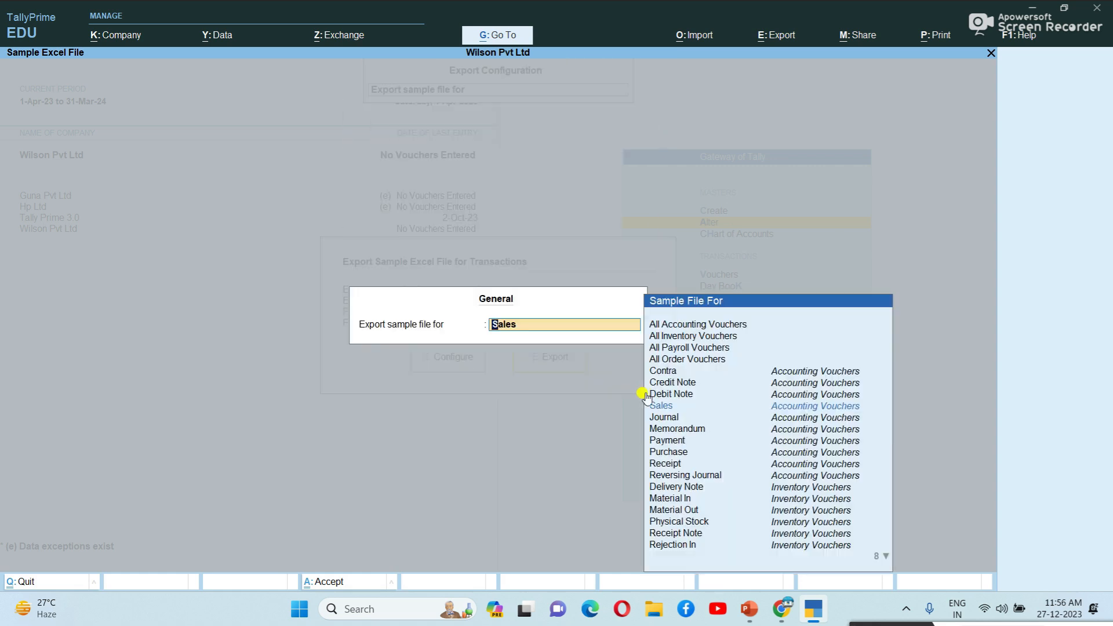
{"action": "key", "text": "Up"}
{"action": "key", "text": "Up"}
{"action": "key", "text": "Up"}
{"action": "key", "text": "Up"}
{"action": "key", "text": "Up"}
{"action": "key", "text": "Up"}
{"action": "key", "text": "Up"}
{"action": "key", "text": "Down"}
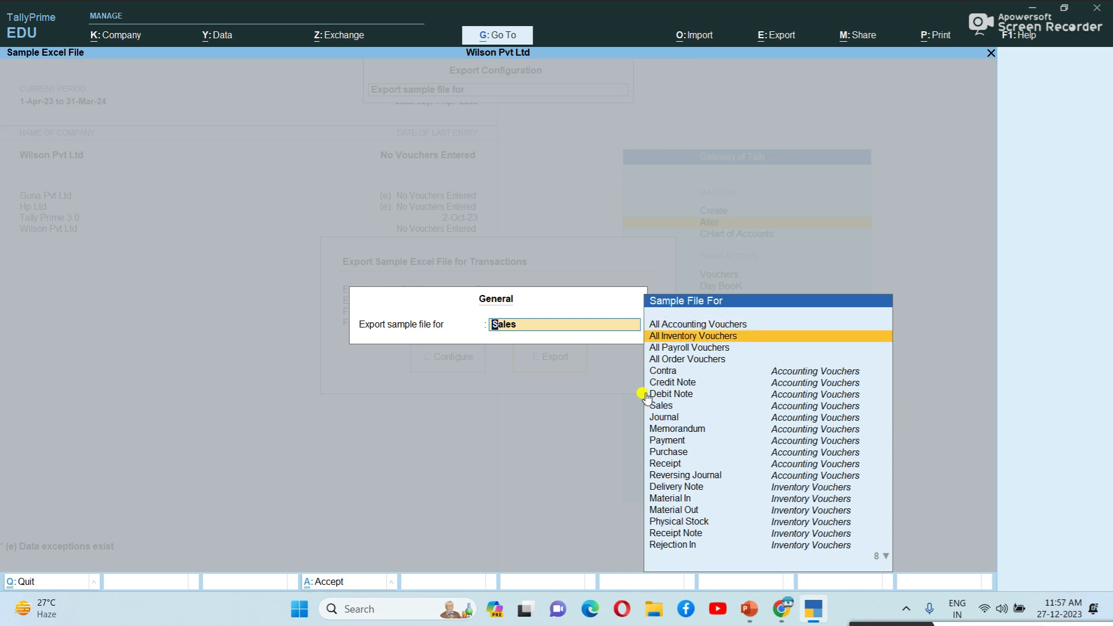
{"action": "key", "text": "Down"}
{"action": "key", "text": "Down"}
{"action": "key", "text": "Down"}
{"action": "key", "text": "Up"}
{"action": "key", "text": "Down"}
{"action": "key", "text": "Down"}
{"action": "key", "text": "Down"}
{"action": "key", "text": "Up"}
{"action": "key", "text": "Down"}
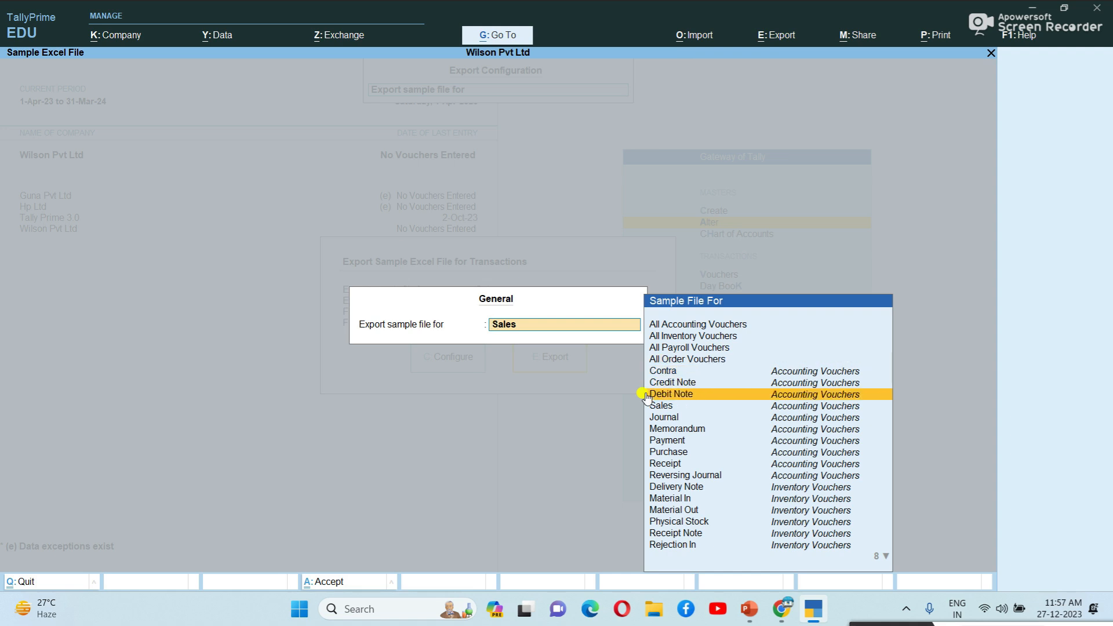
{"action": "key", "text": "Down"}
{"action": "key", "text": "Down"}
{"action": "key", "text": "Down"}
{"action": "key", "text": "Down"}
{"action": "key", "text": "Down"}
{"action": "key", "text": "Down"}
{"action": "key", "text": "Down"}
{"action": "key", "text": "Down"}
{"action": "key", "text": "Down"}
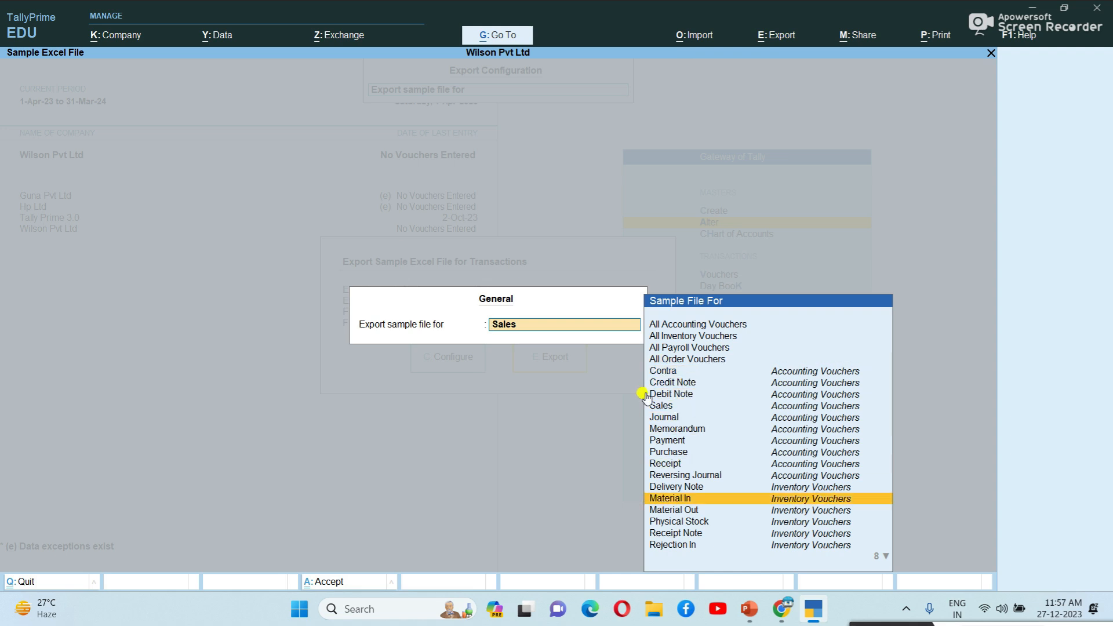
{"action": "key", "text": "Down"}
{"action": "key", "text": "Down"}
{"action": "key", "text": "Down"}
{"action": "key", "text": "Down"}
{"action": "key", "text": "Down"}
{"action": "key", "text": "Down"}
{"action": "key", "text": "Down"}
{"action": "key", "text": "Down"}
{"action": "key", "text": "Down"}
{"action": "key", "text": "Down"}
{"action": "key", "text": "Down"}
{"action": "key", "text": "Down"}
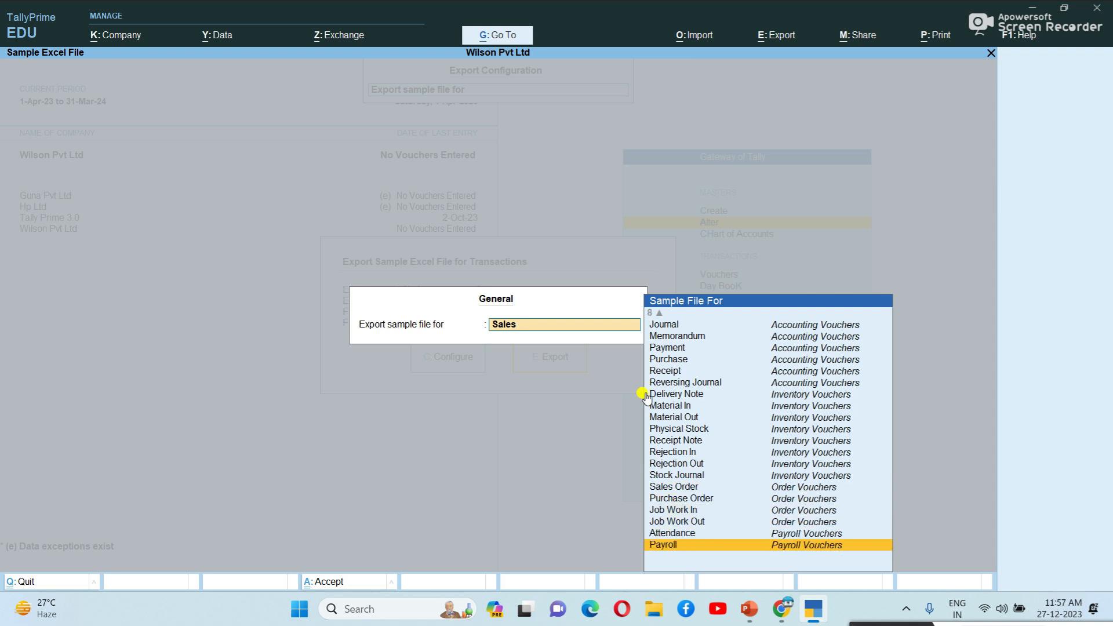
{"action": "key", "text": "Up"}
{"action": "key", "text": "Up"}
{"action": "key", "text": "Up"}
{"action": "key", "text": "Up"}
{"action": "key", "text": "Up"}
{"action": "key", "text": "Up"}
{"action": "key", "text": "Up"}
{"action": "key", "text": "Up"}
{"action": "key", "text": "Up"}
{"action": "key", "text": "Up"}
{"action": "key", "text": "Up"}
{"action": "key", "text": "Up"}
{"action": "key", "text": "Home"}
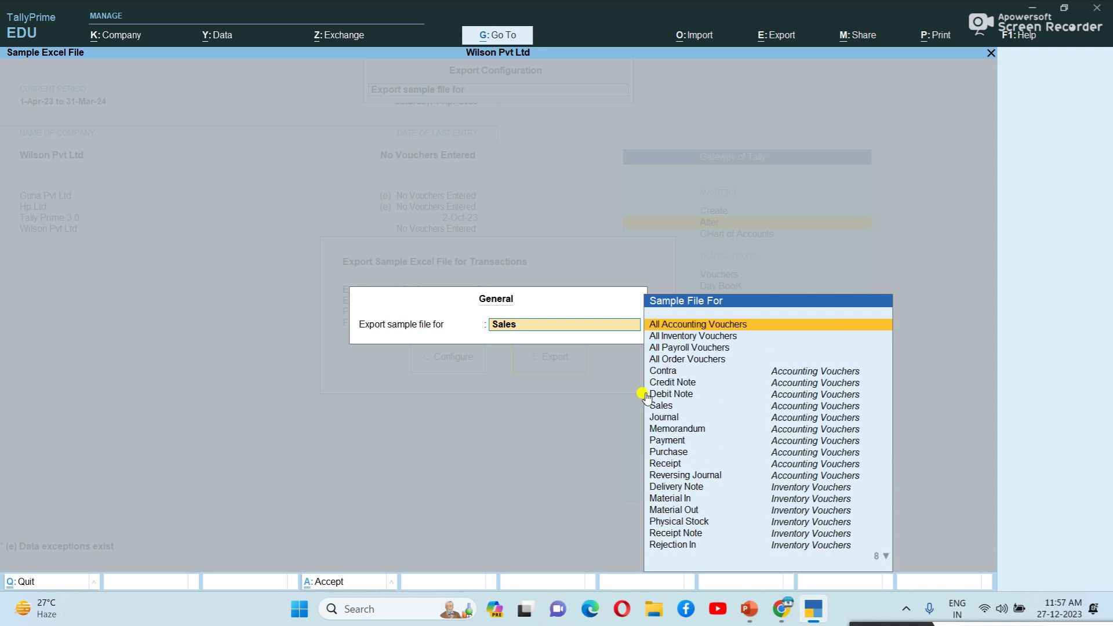
{"action": "key", "text": "Down"}
{"action": "key", "text": "Down"}
{"action": "key", "text": "Down"}
{"action": "key", "text": "Down"}
{"action": "key", "text": "Down"}
{"action": "key", "text": "Down"}
{"action": "key", "text": "Down"}
{"action": "key", "text": "Return"}
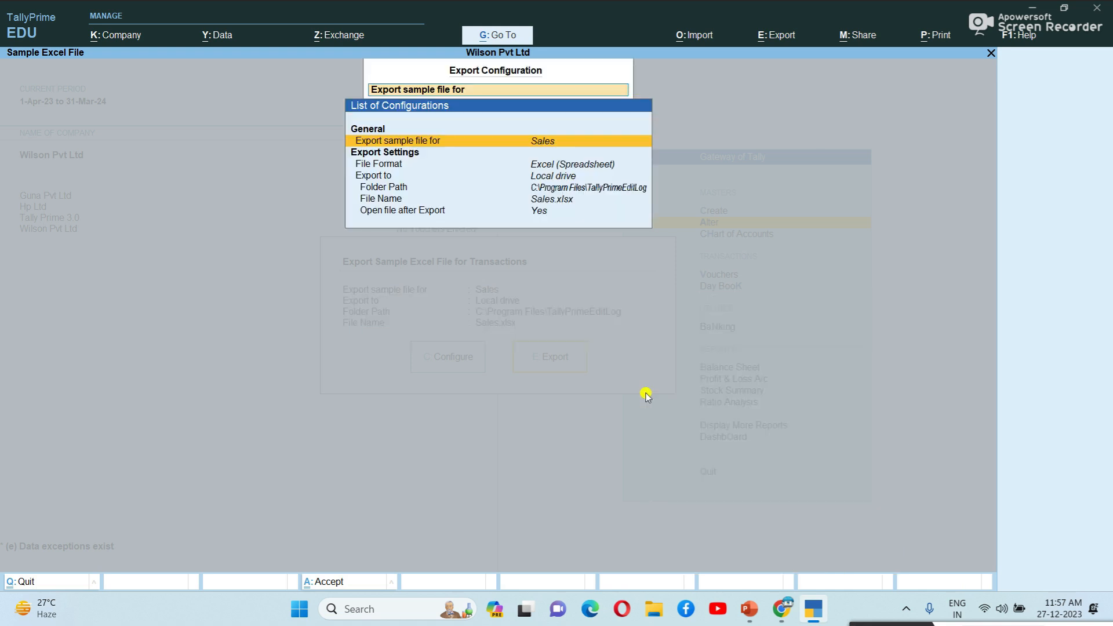
Step: Review format, destination, folder, file name and open-after-export, then export Sales.xlsx, overwriting it
{"action": "key", "text": "Down"}
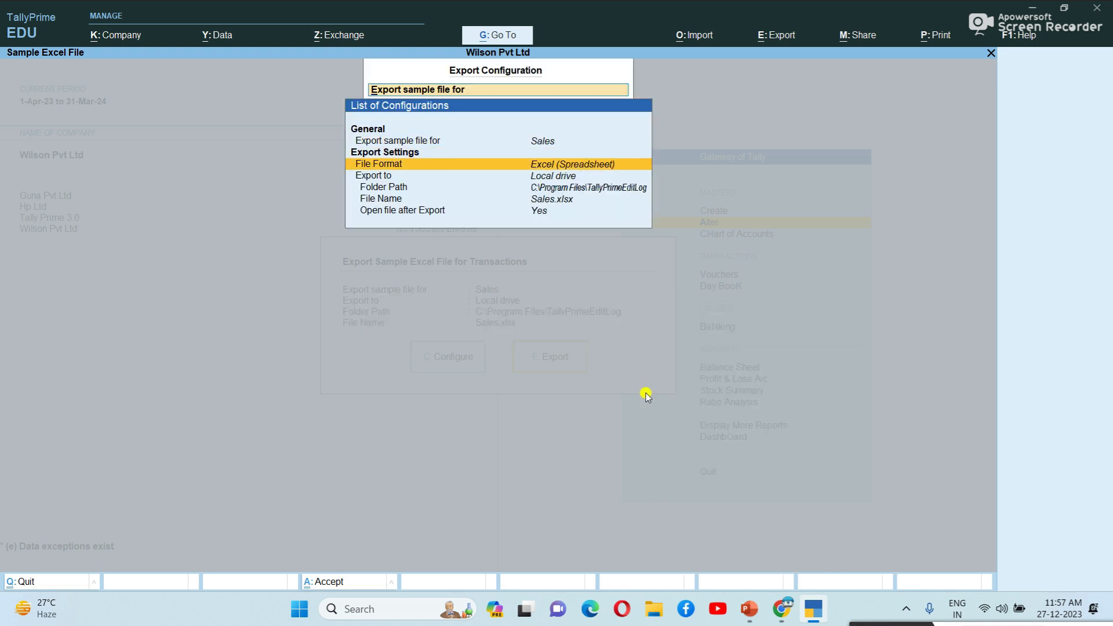
{"action": "key", "text": "Down"}
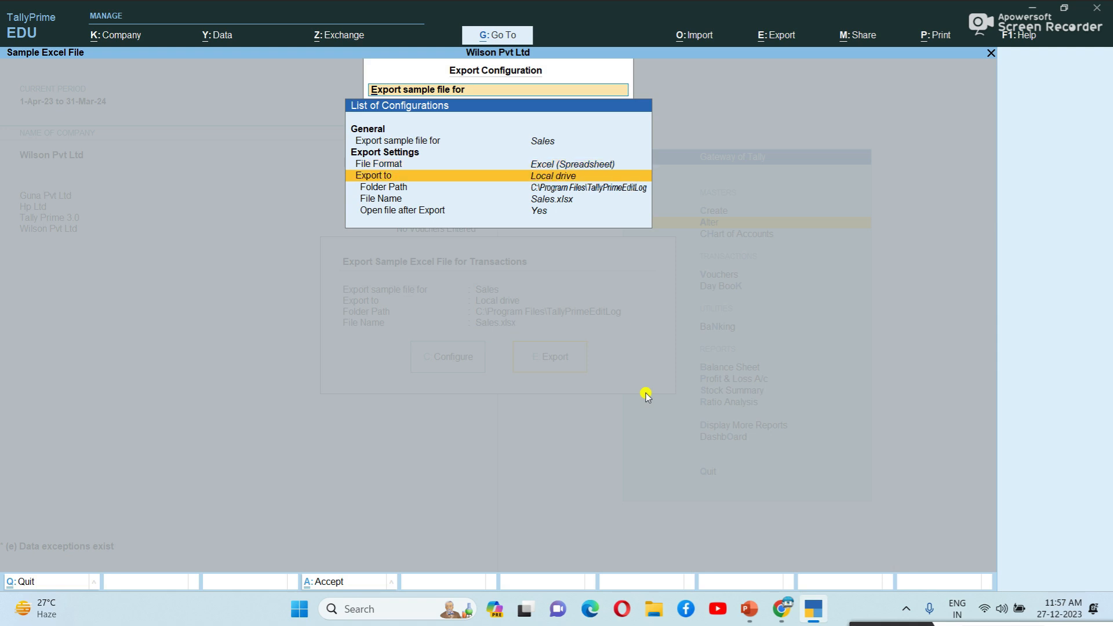
{"action": "key", "text": "Down"}
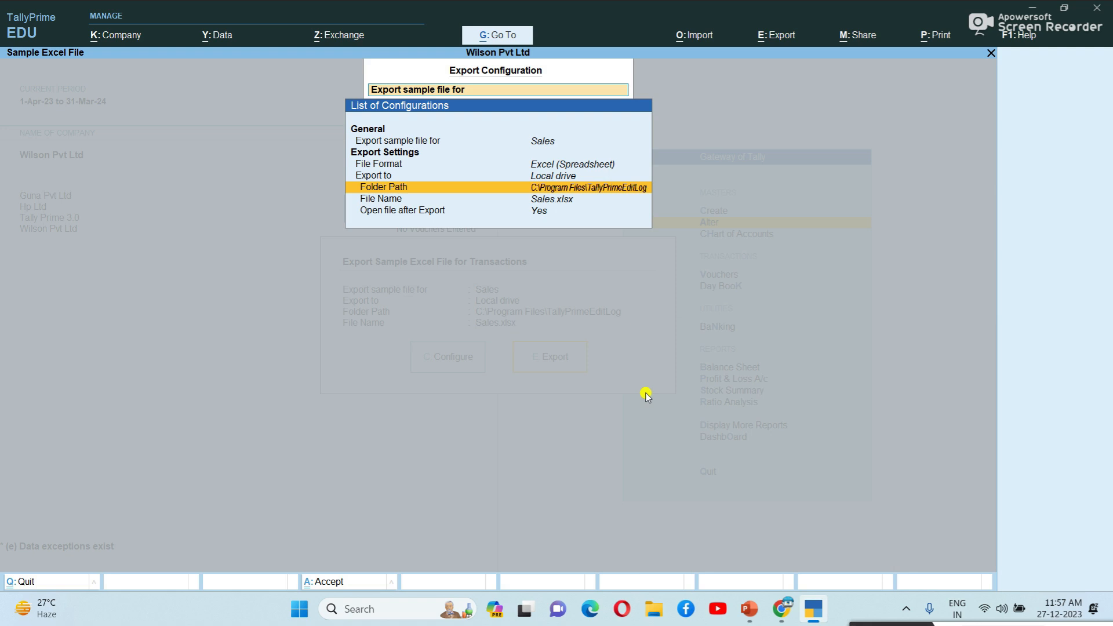
{"action": "key", "text": "Down"}
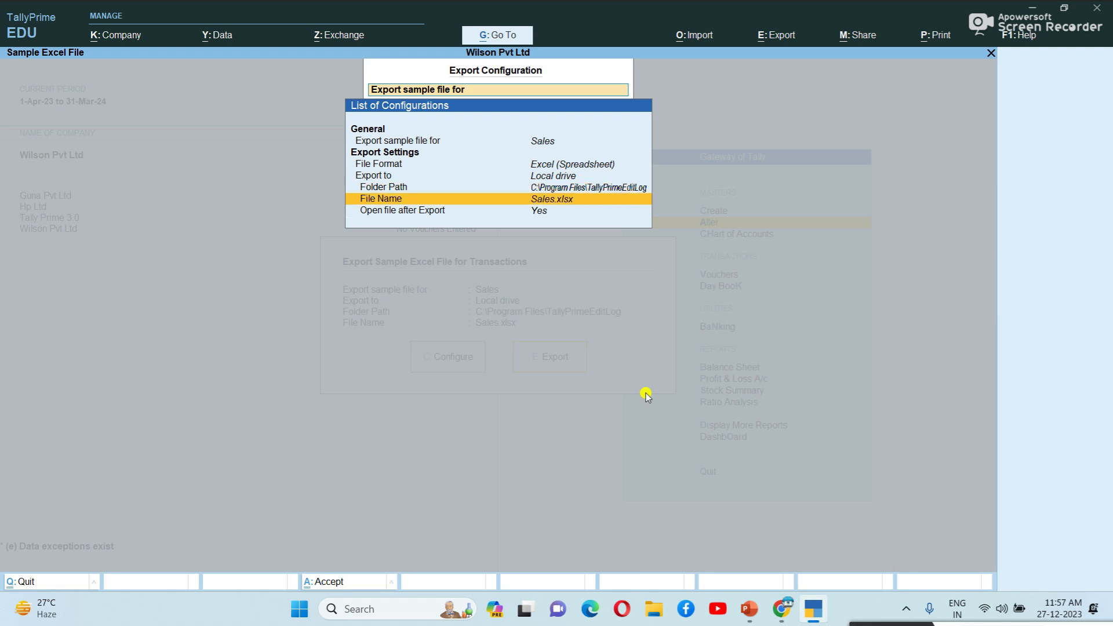
{"action": "key", "text": "Down"}
{"action": "key", "text": "Return"}
{"action": "key", "text": "Return"}
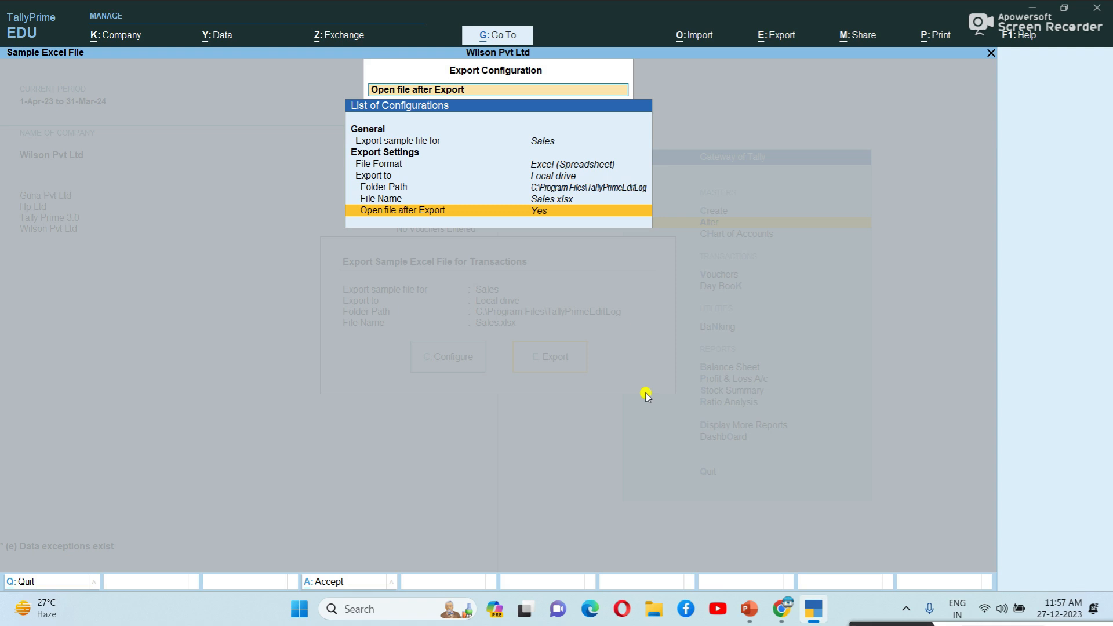
{"action": "key", "text": "Escape"}
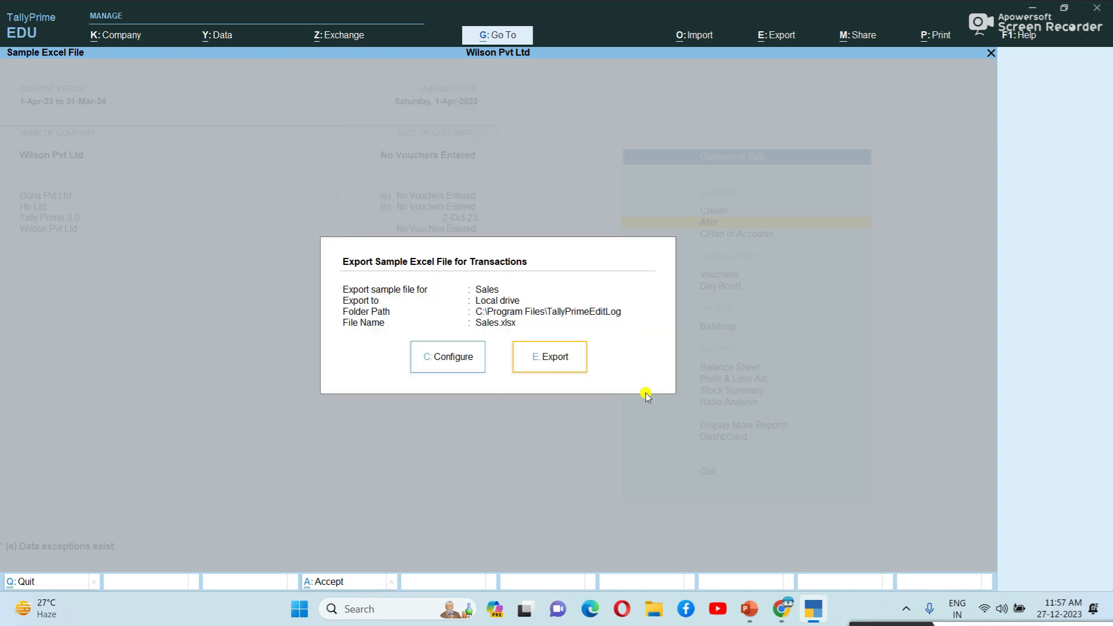
{"action": "left_click", "coordinate": [546, 359]}
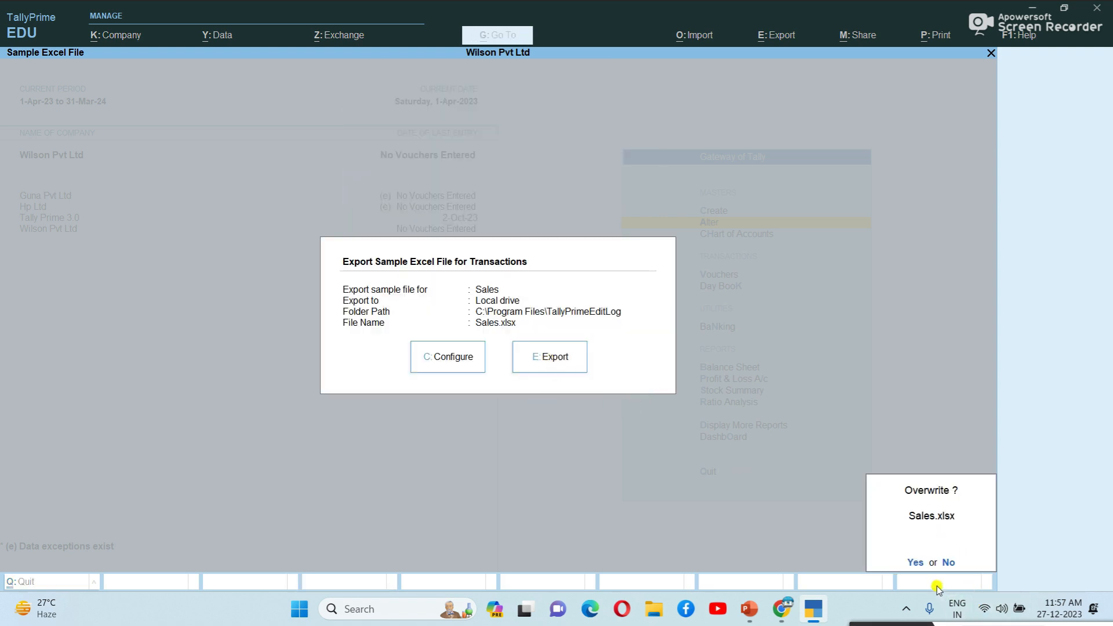
{"action": "left_click", "coordinate": [913, 562]}
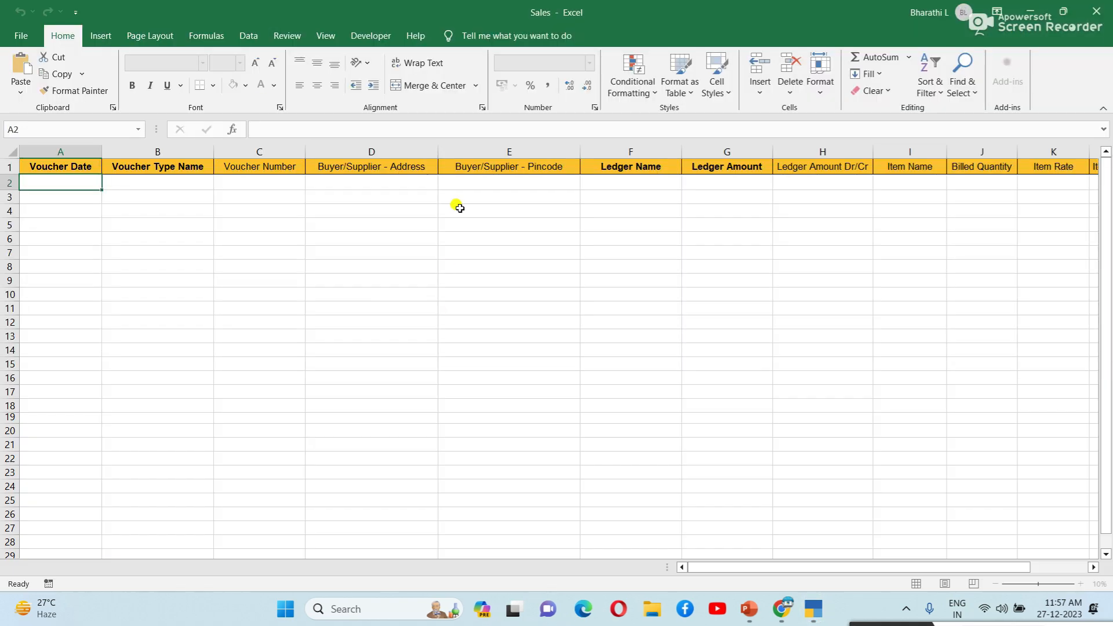
Step: Select cells A2, B2, B7, C14 and A3 in the Sales template
{"action": "left_click", "coordinate": [273, 227]}
{"action": "left_click", "coordinate": [70, 180]}
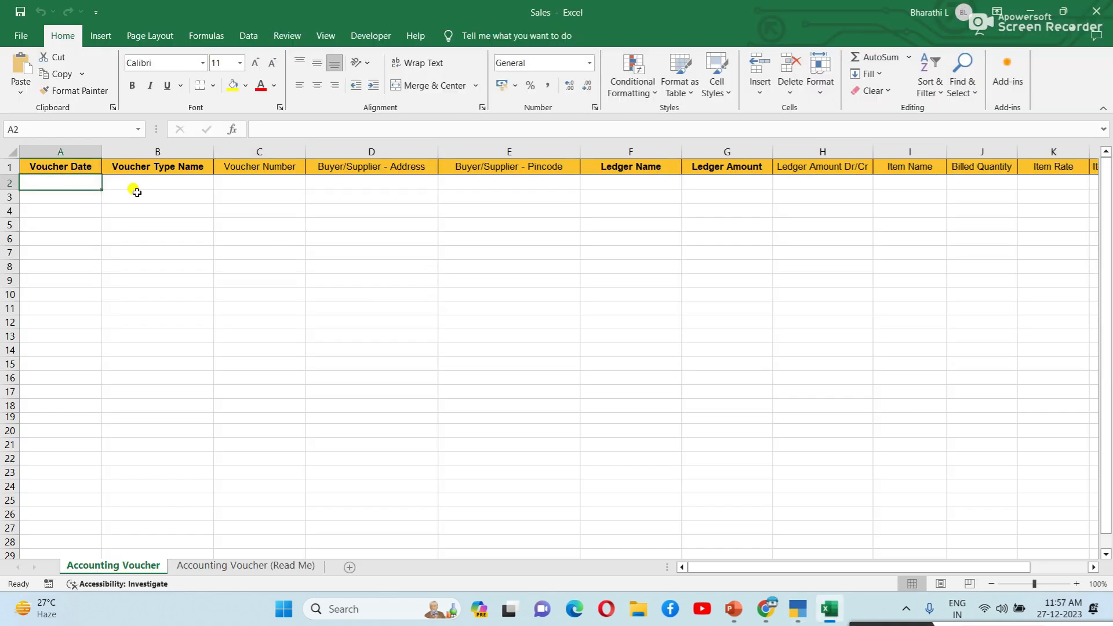
{"action": "left_click", "coordinate": [170, 183]}
{"action": "left_click", "coordinate": [193, 250]}
{"action": "left_click", "coordinate": [295, 348]}
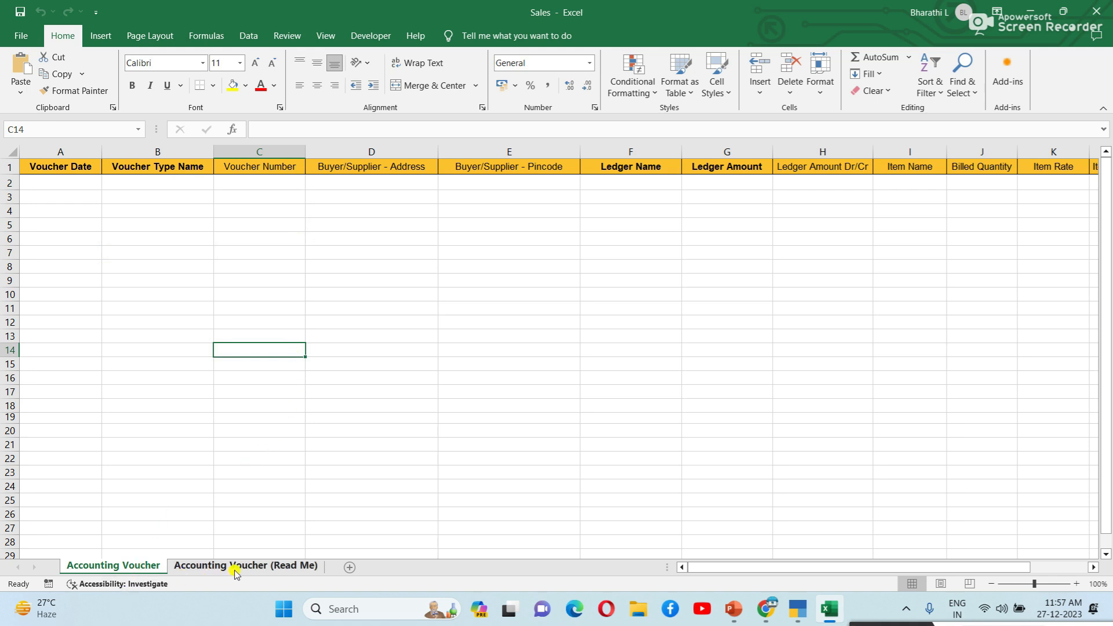
{"action": "left_click", "coordinate": [171, 296]}
Step: Step across the Voucher Date to Ledger Amount Dr/Cr columns, scroll right and back, then close Excel
{"action": "left_click", "coordinate": [73, 194]}
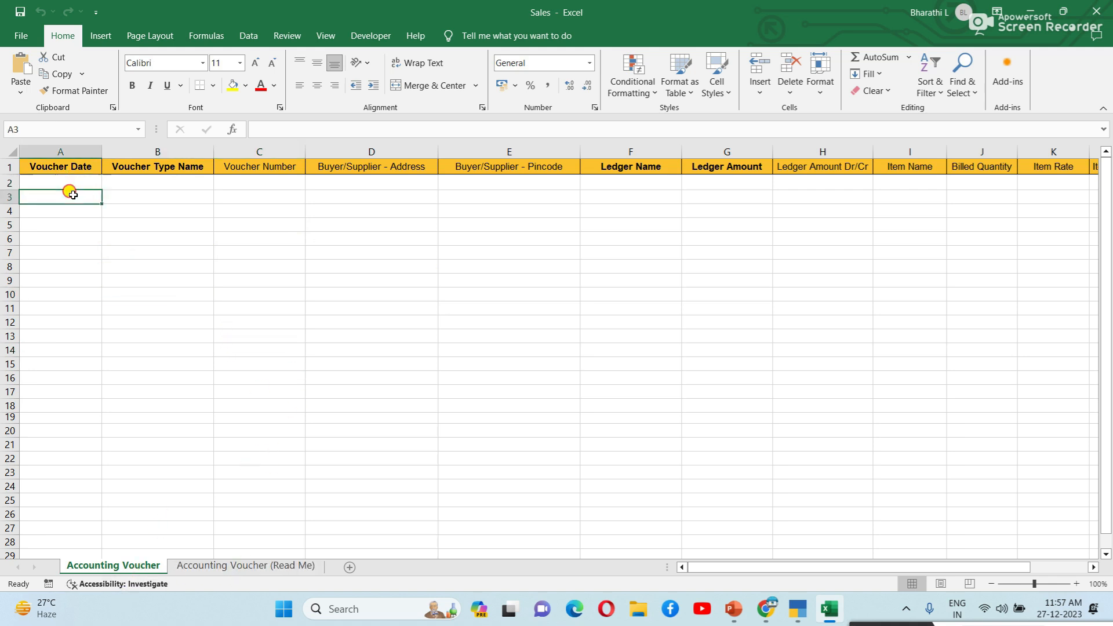
{"action": "left_click", "coordinate": [166, 192]}
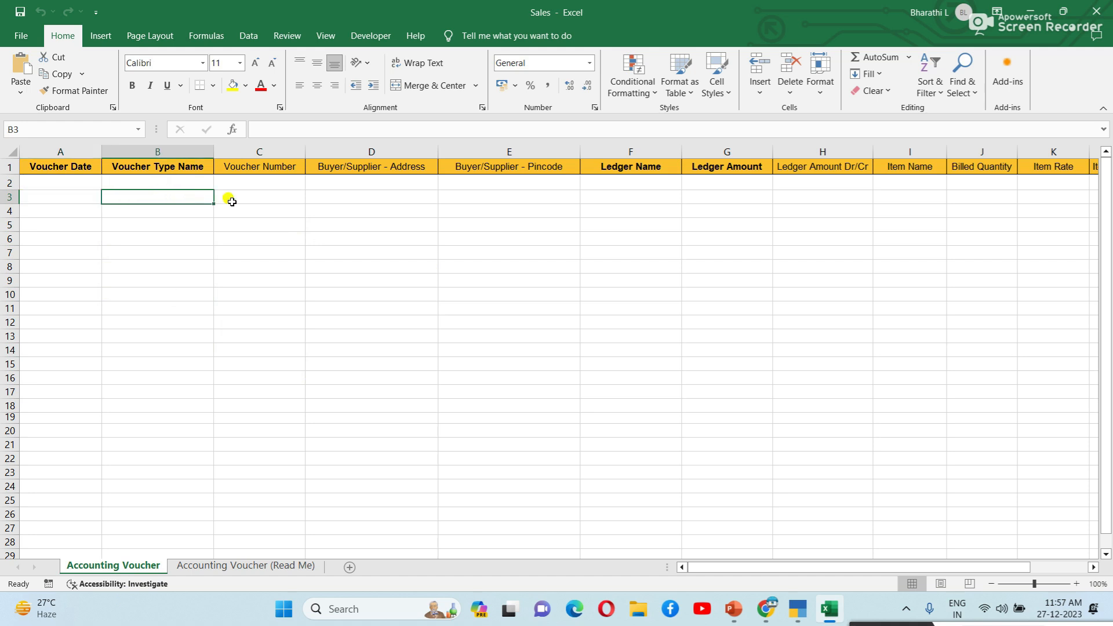
{"action": "left_click", "coordinate": [276, 206]}
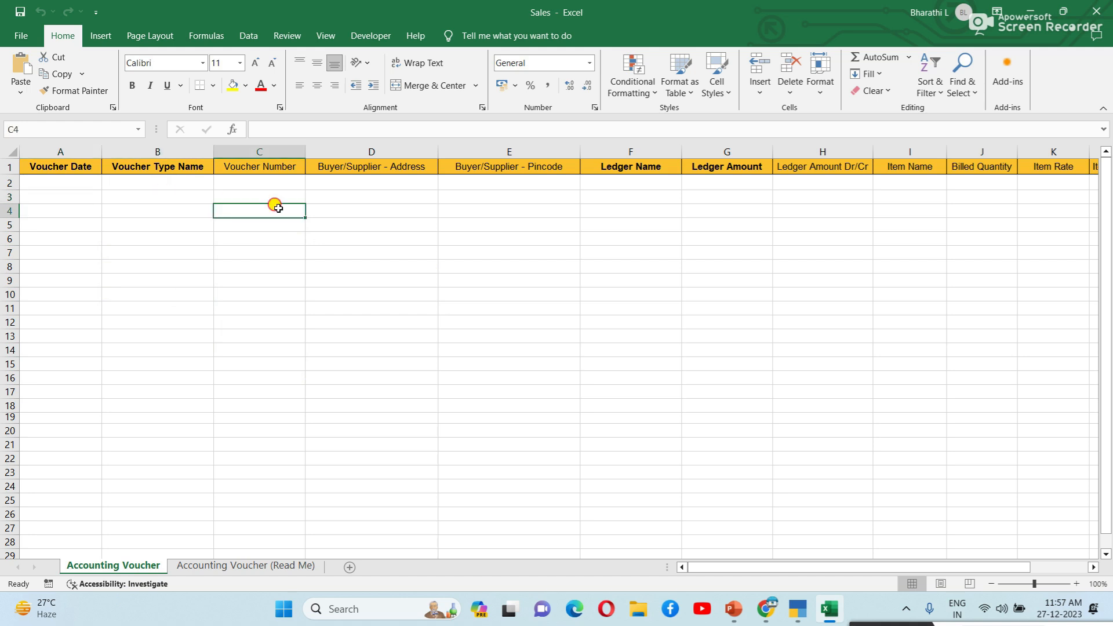
{"action": "left_click", "coordinate": [401, 207]}
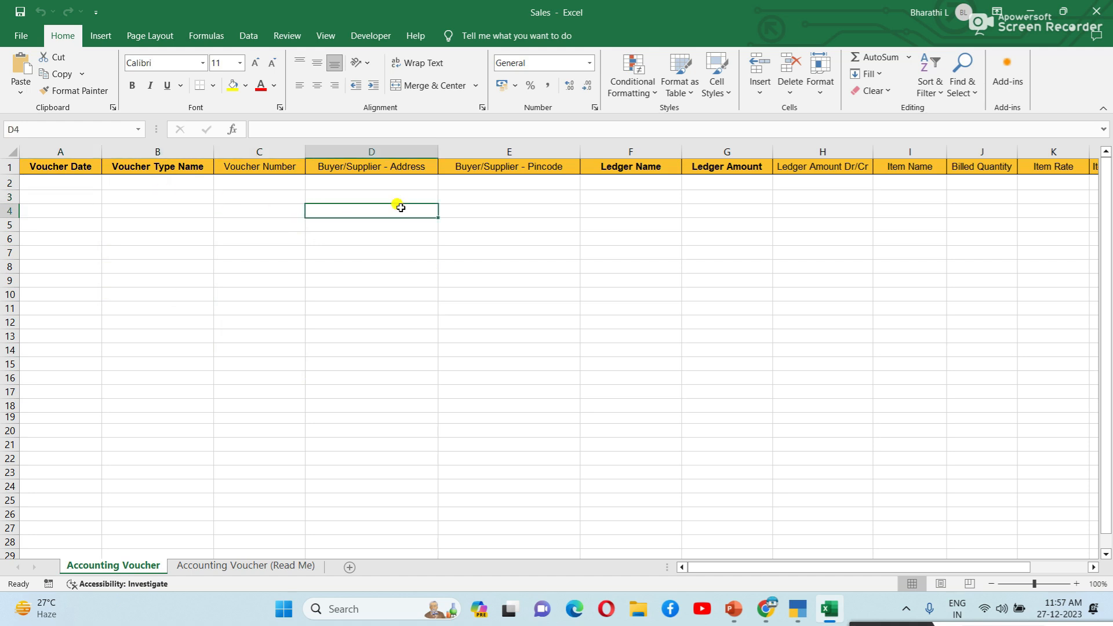
{"action": "left_click", "coordinate": [545, 209]}
{"action": "left_click", "coordinate": [637, 205]}
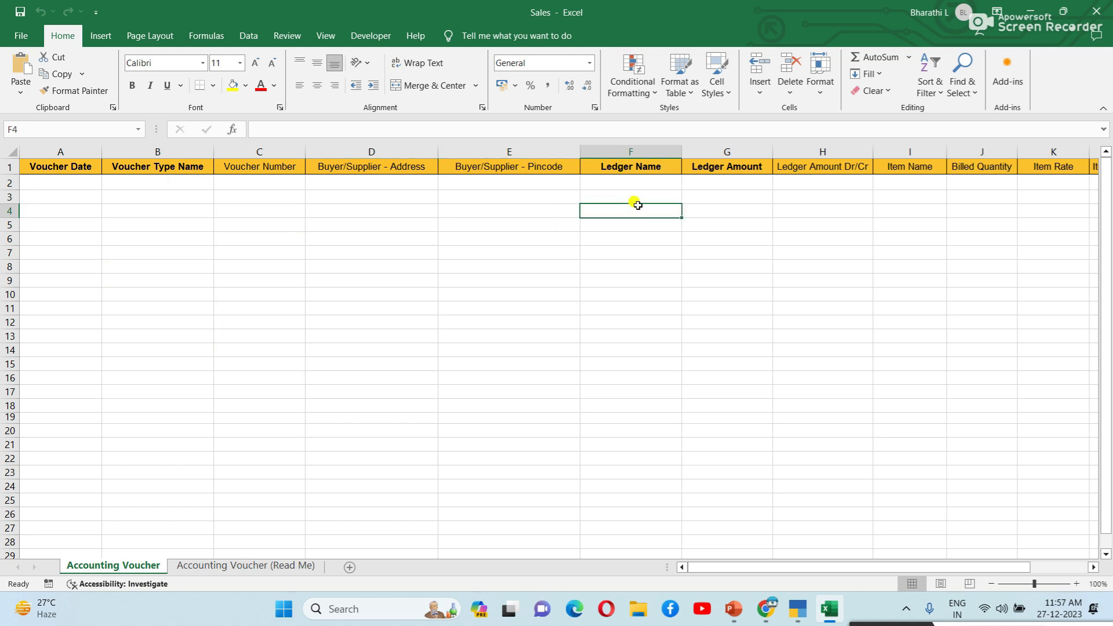
{"action": "left_click", "coordinate": [727, 199]}
{"action": "left_click", "coordinate": [815, 194]}
{"action": "left_click_drag", "start_coordinate": [896, 567], "coordinate": [957, 567]}
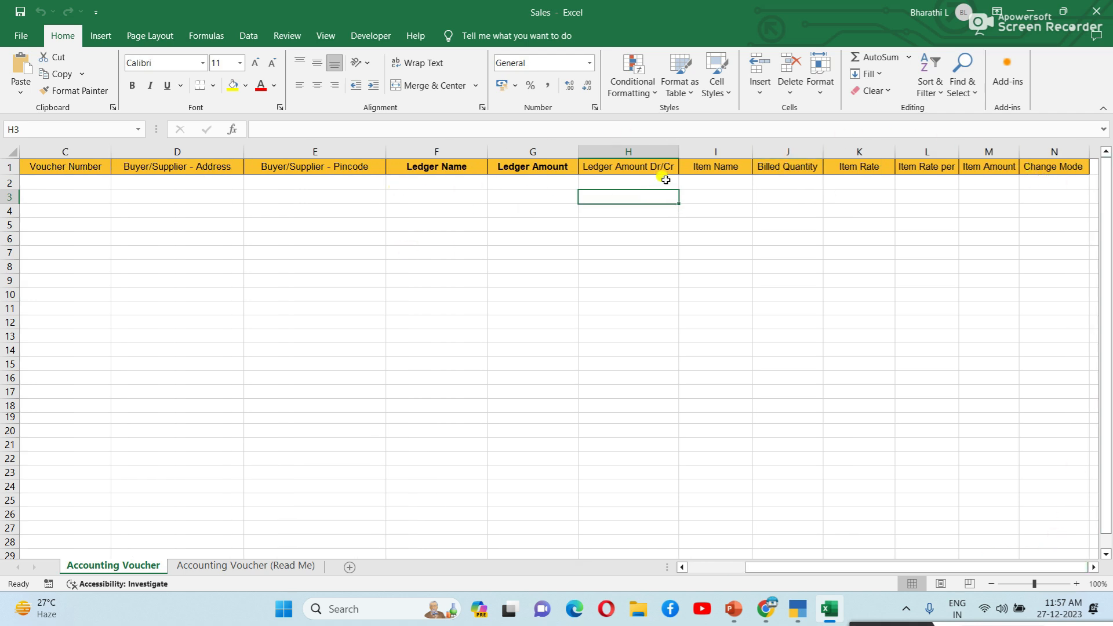
{"action": "left_click", "coordinate": [34, 196]}
{"action": "left_click_drag", "start_coordinate": [829, 568], "coordinate": [748, 568]}
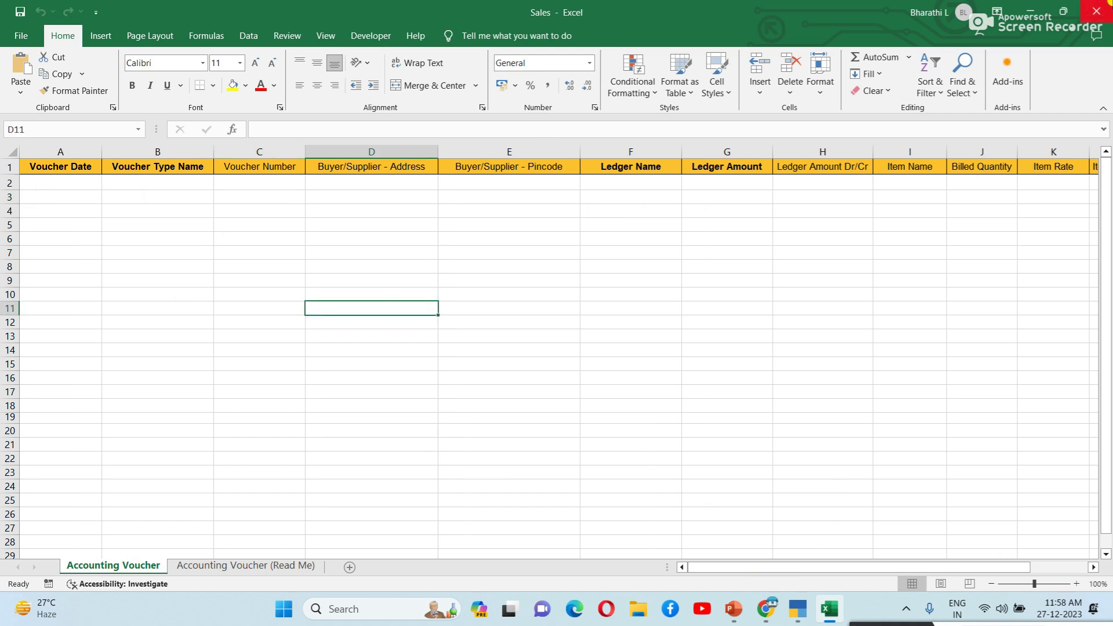
{"action": "left_click", "coordinate": [1096, 12]}
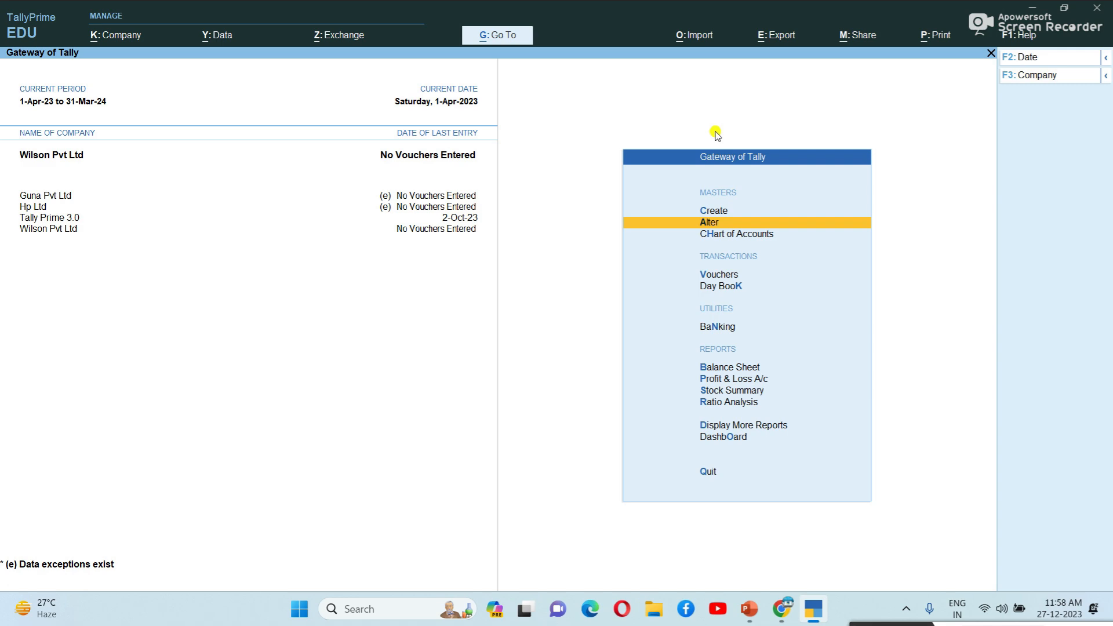
Step: Download Ledgers-in-Default-Template (1).zip via the Ledger – General link and open it past the security warning
{"action": "mouse_move", "coordinate": [782, 610]}
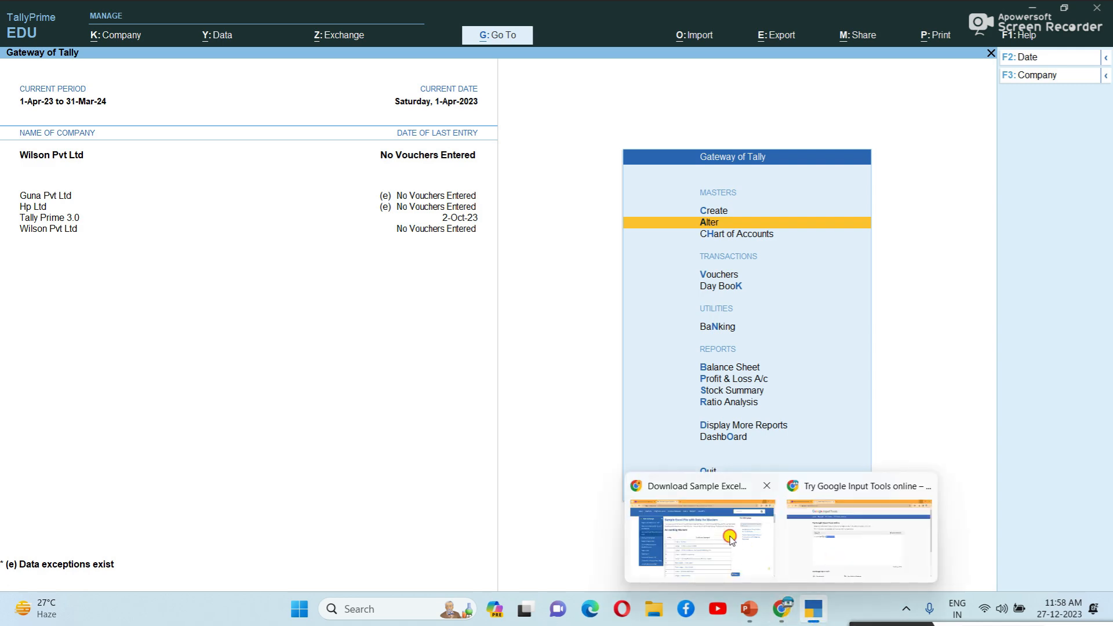
{"action": "left_click", "coordinate": [732, 541]}
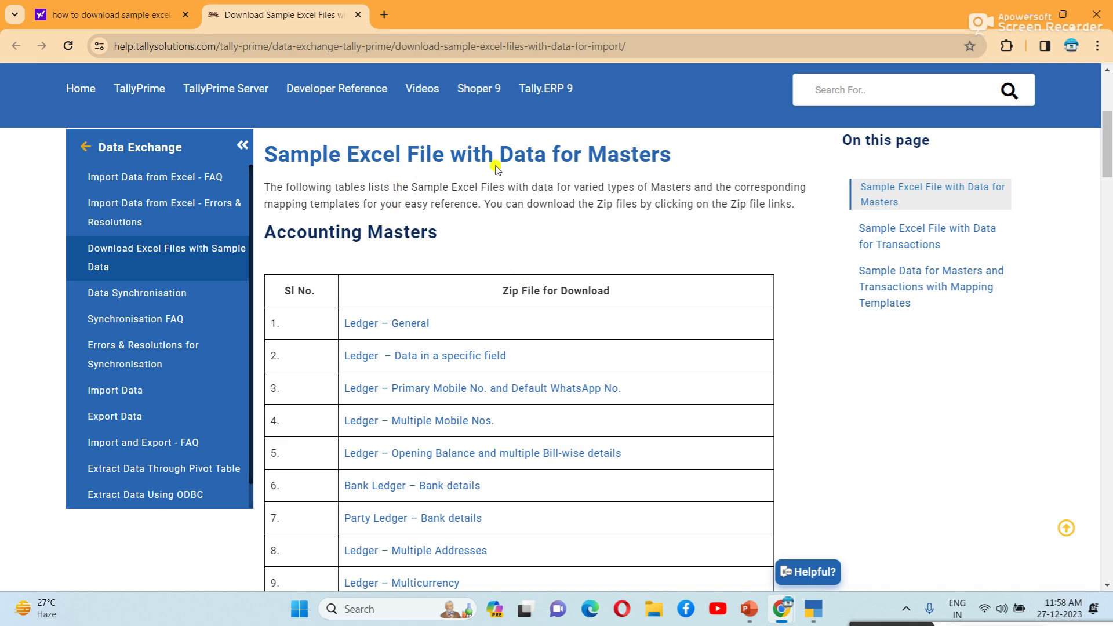
{"action": "scroll", "coordinate": [531, 162], "scroll_direction": "down", "scroll_amount": 1}
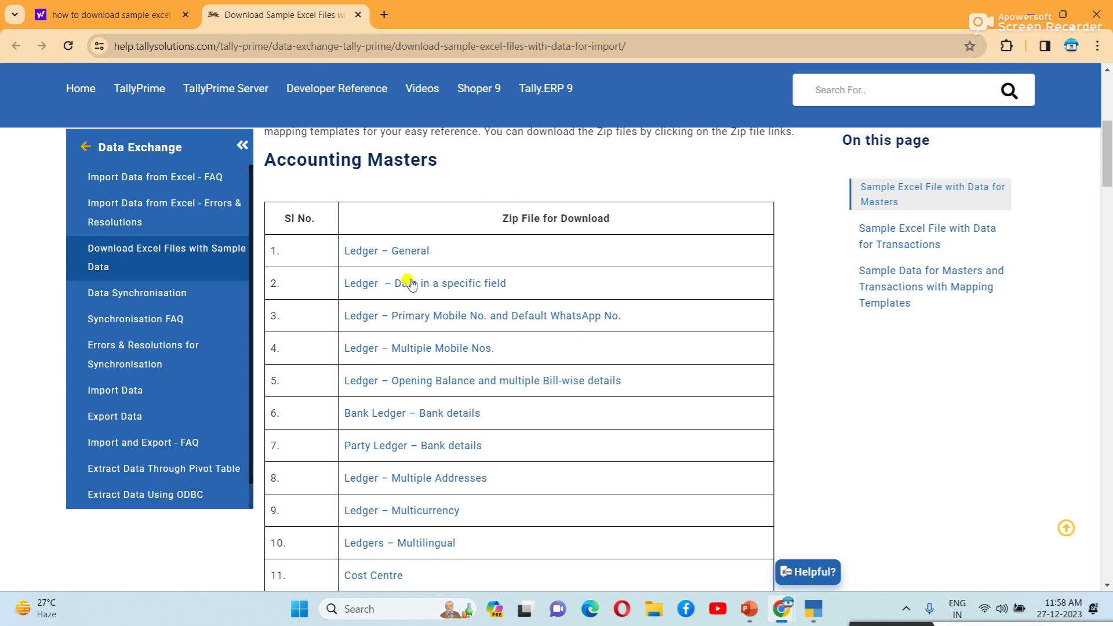
{"action": "left_click", "coordinate": [421, 253]}
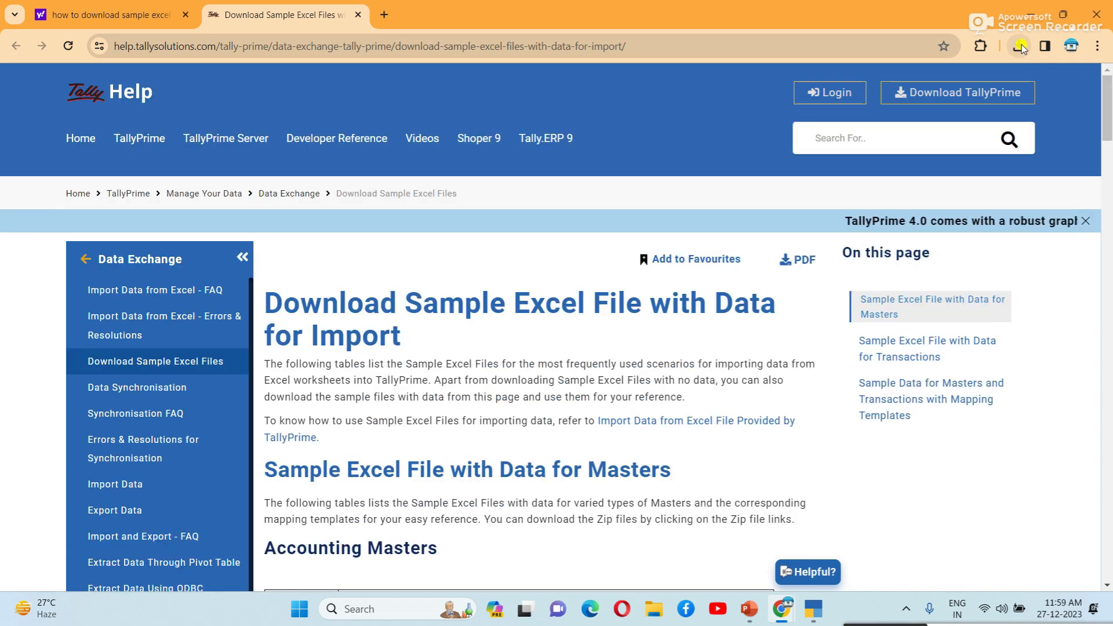
{"action": "left_click", "coordinate": [1020, 46]}
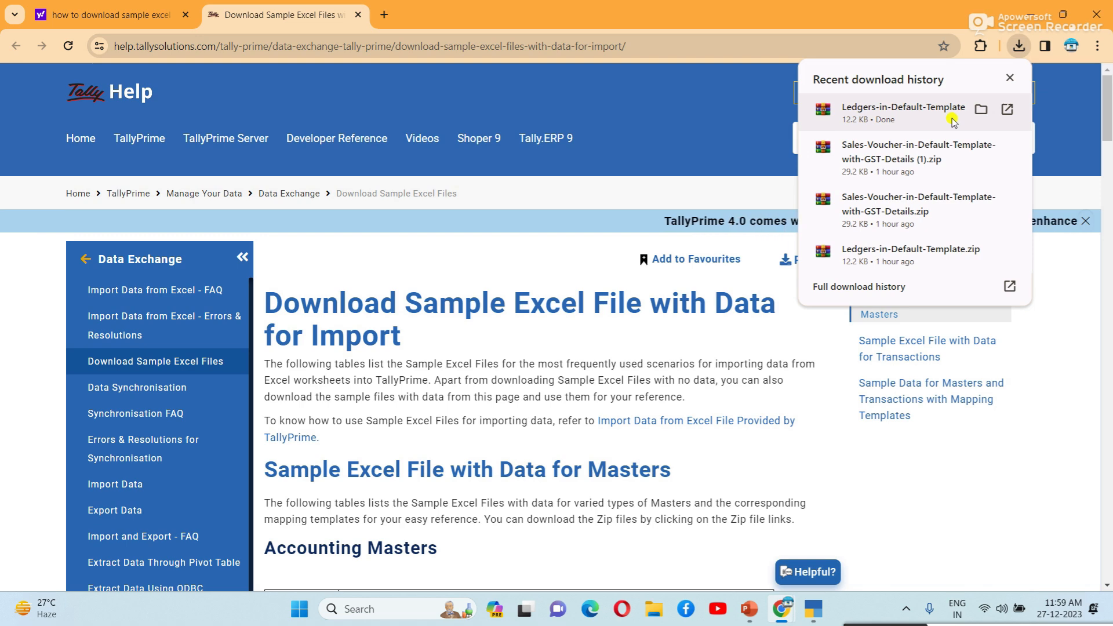
{"action": "left_click", "coordinate": [953, 120]}
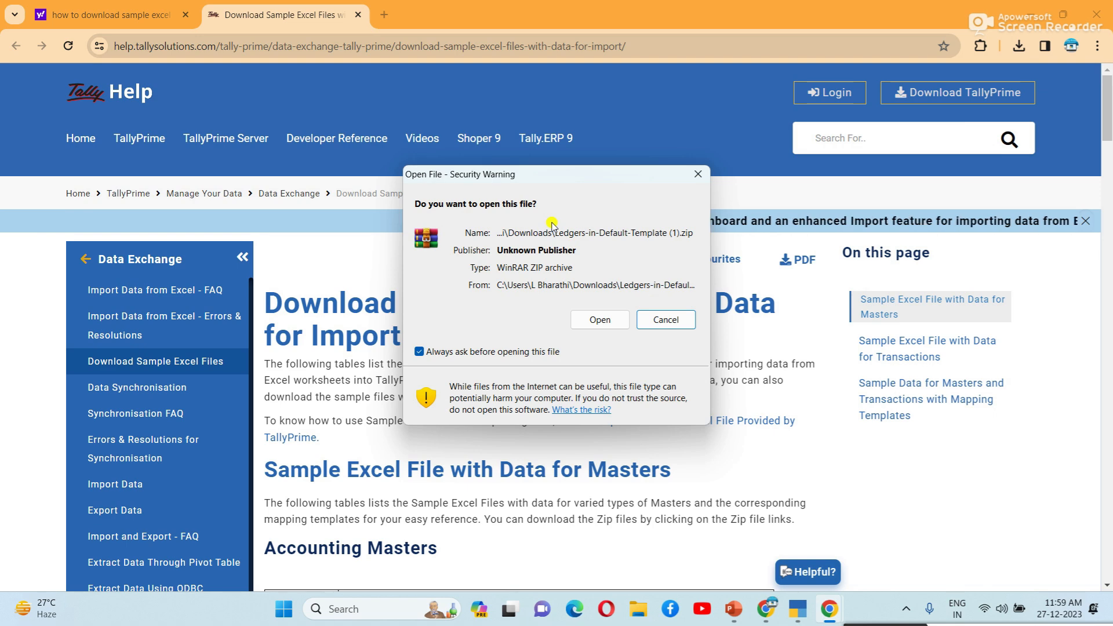
{"action": "left_click", "coordinate": [598, 319]}
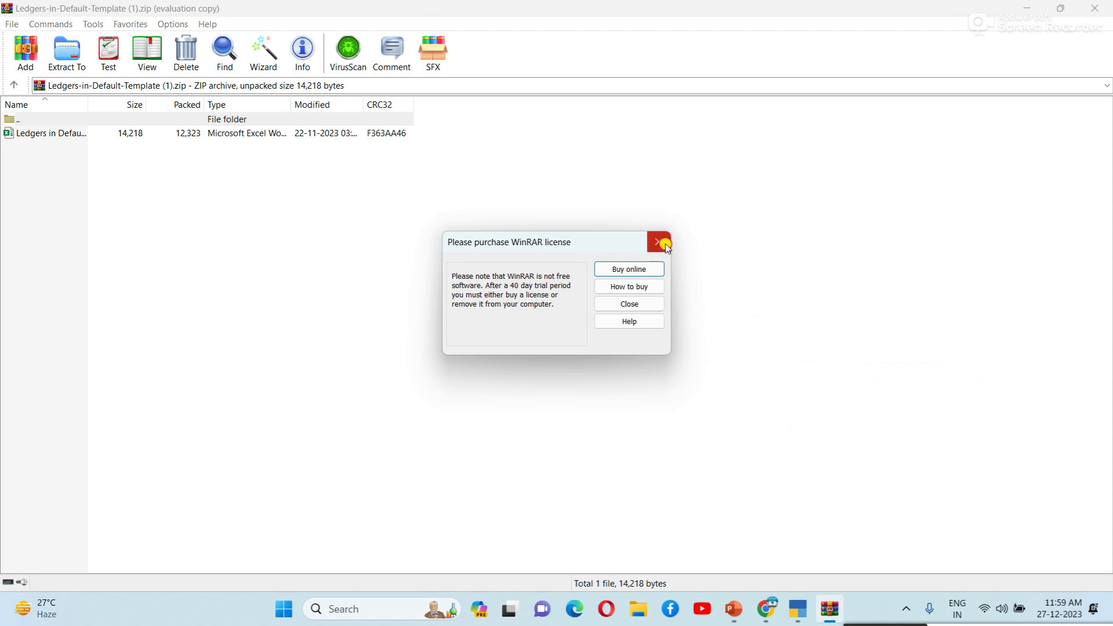
Step: Close the WinRAR licence reminder and open the Ledgers Excel file from the archive
{"action": "left_click", "coordinate": [661, 240]}
{"action": "key", "text": "Down"}
{"action": "key", "text": "Return"}
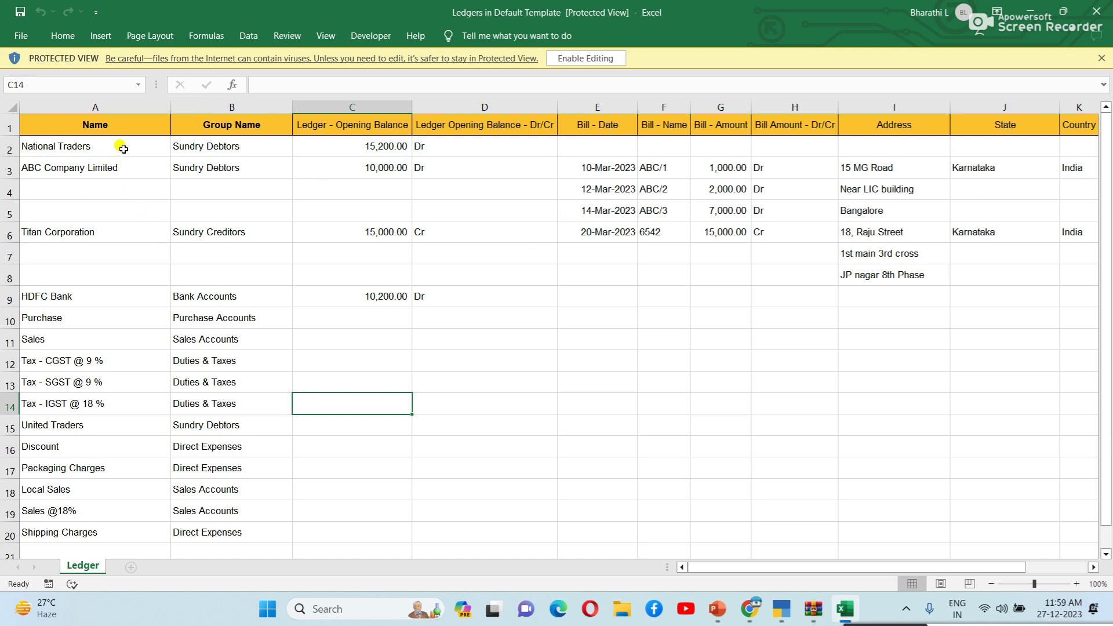
Step: Review the National Traders row: Sundry Debtors, 15,200 Dr opening, bill and address cells
{"action": "left_click", "coordinate": [122, 146]}
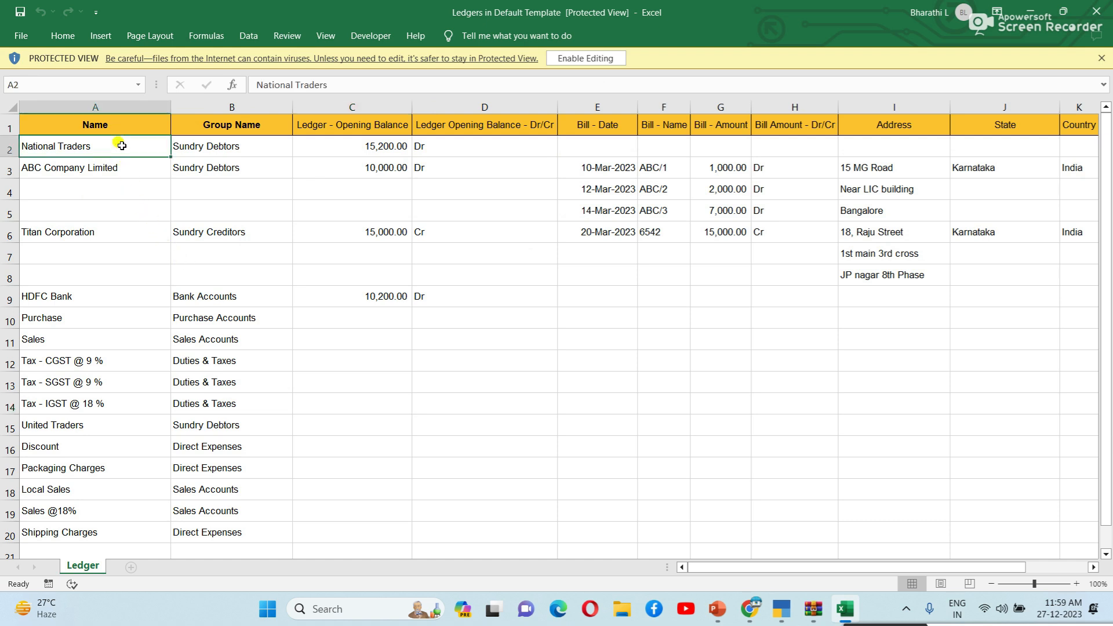
{"action": "left_click", "coordinate": [230, 124]}
{"action": "left_click", "coordinate": [232, 146]}
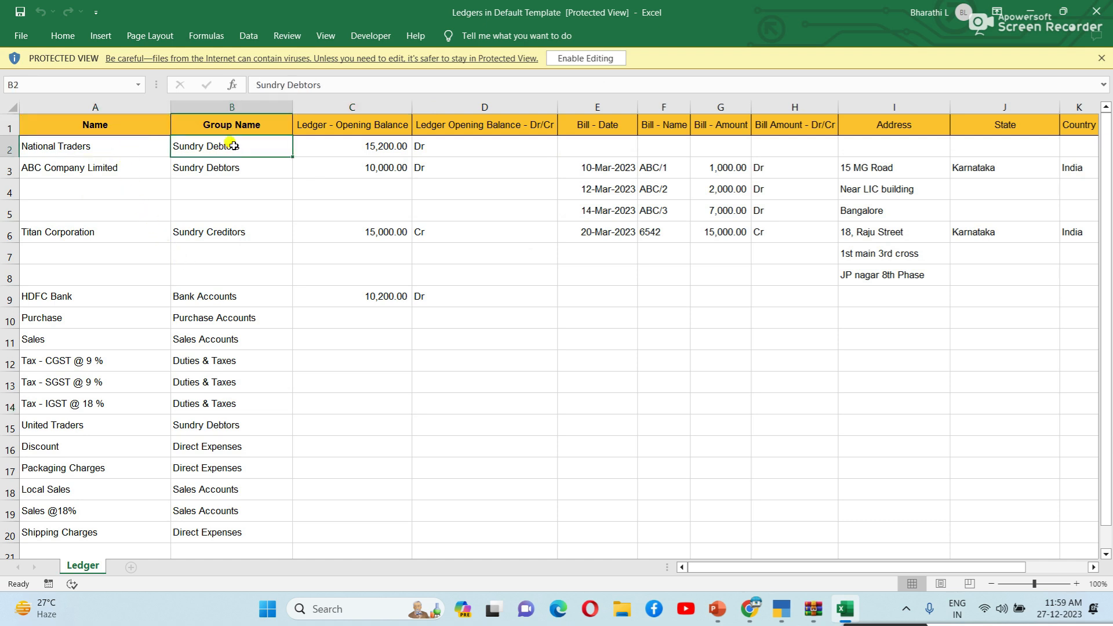
{"action": "left_click", "coordinate": [375, 146]}
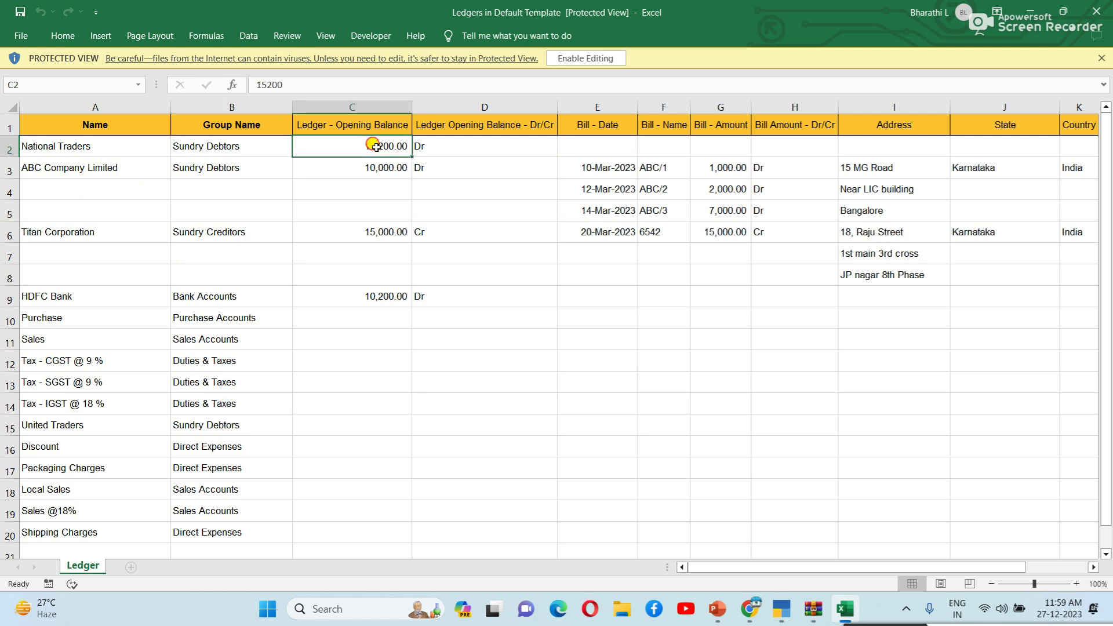
{"action": "left_click", "coordinate": [471, 156]}
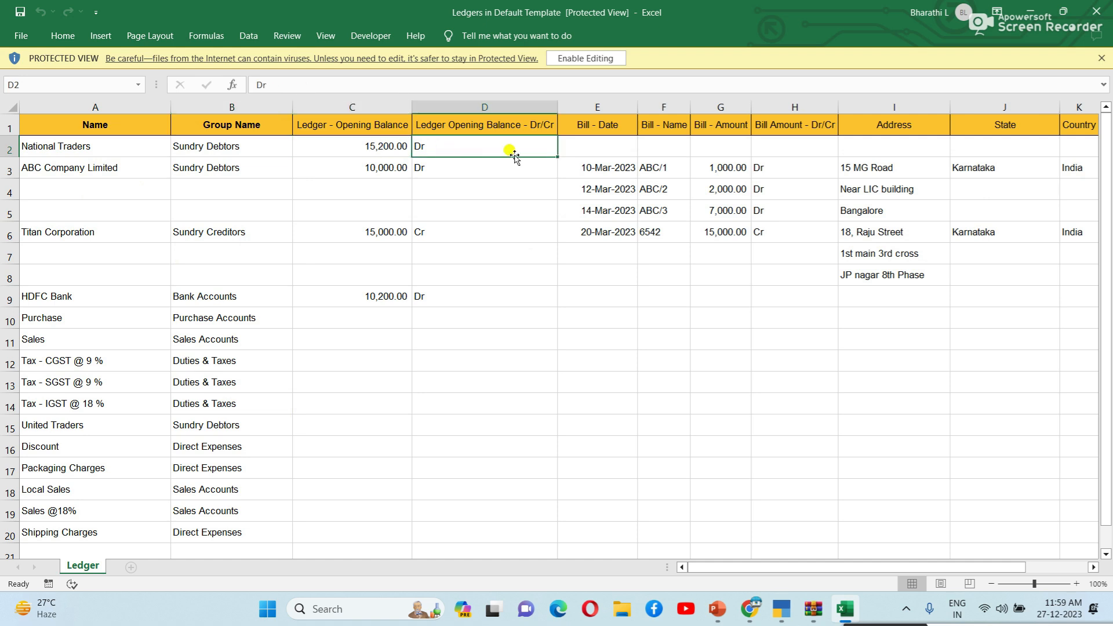
{"action": "left_click", "coordinate": [629, 145]}
{"action": "left_click", "coordinate": [706, 142]}
{"action": "left_click", "coordinate": [853, 142]}
{"action": "left_click", "coordinate": [1098, 140]}
{"action": "left_click_drag", "start_coordinate": [944, 567], "coordinate": [554, 571]}
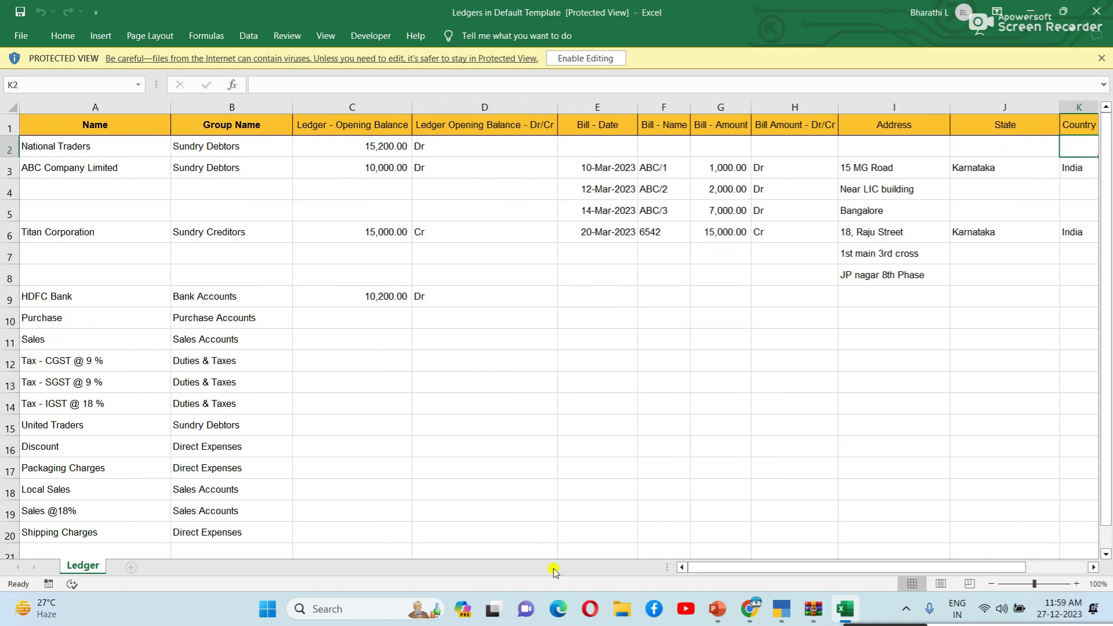
Step: Review ABC Company Limited: 10,000 opening, bill ABC/1 of 1,000 Dr, 15 MG Road, Karnataka, India
{"action": "left_click", "coordinate": [68, 167]}
{"action": "left_click", "coordinate": [246, 168]}
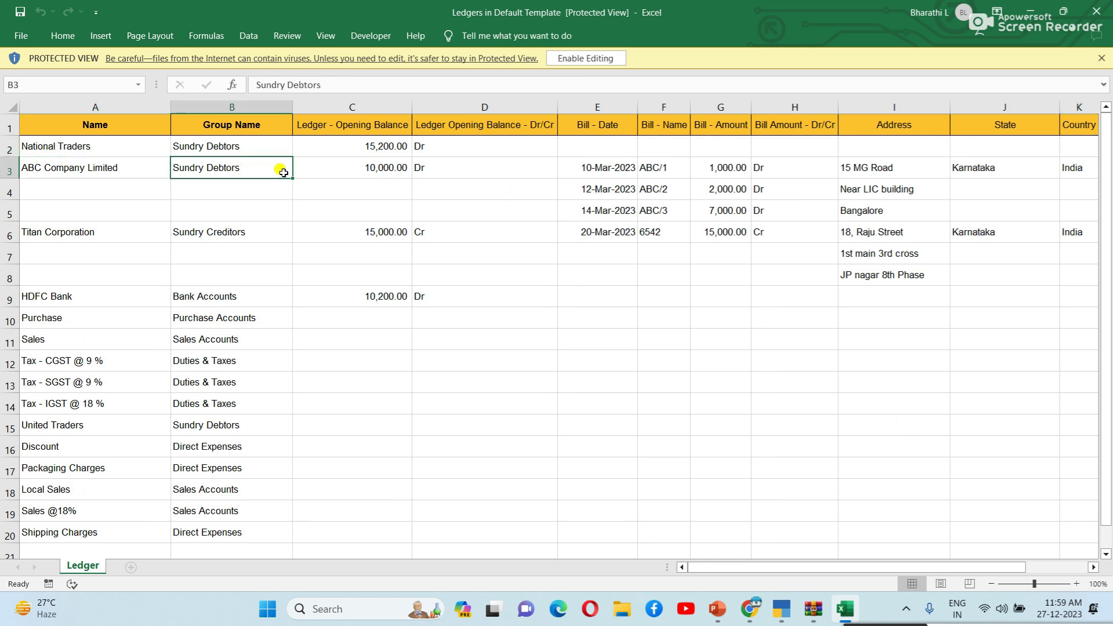
{"action": "left_click", "coordinate": [403, 168]}
{"action": "left_click", "coordinate": [619, 167]}
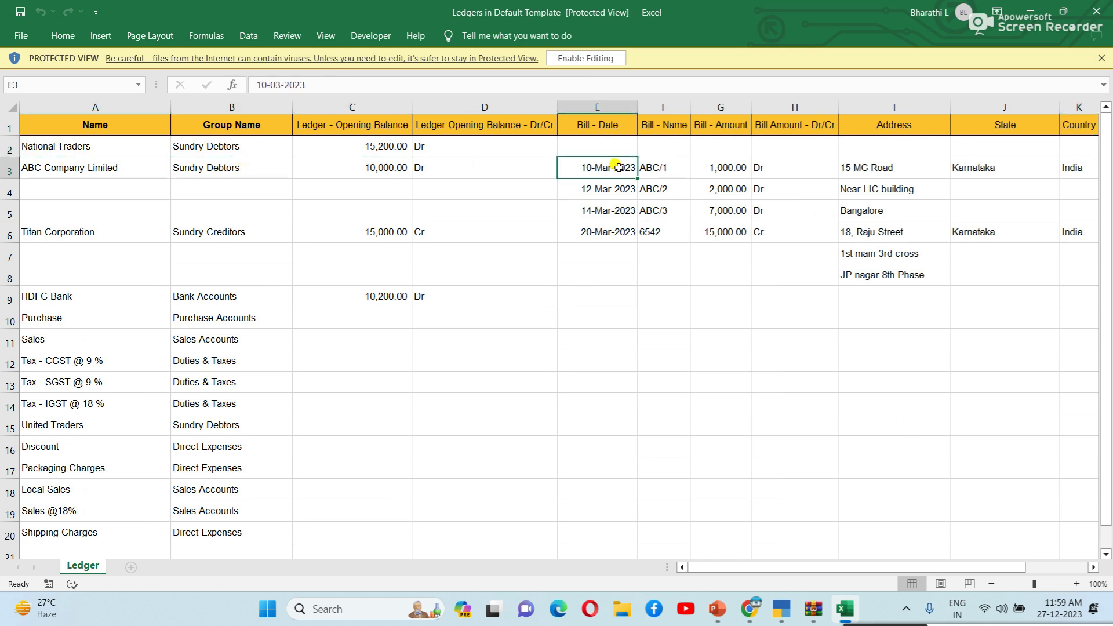
{"action": "left_click", "coordinate": [684, 168]}
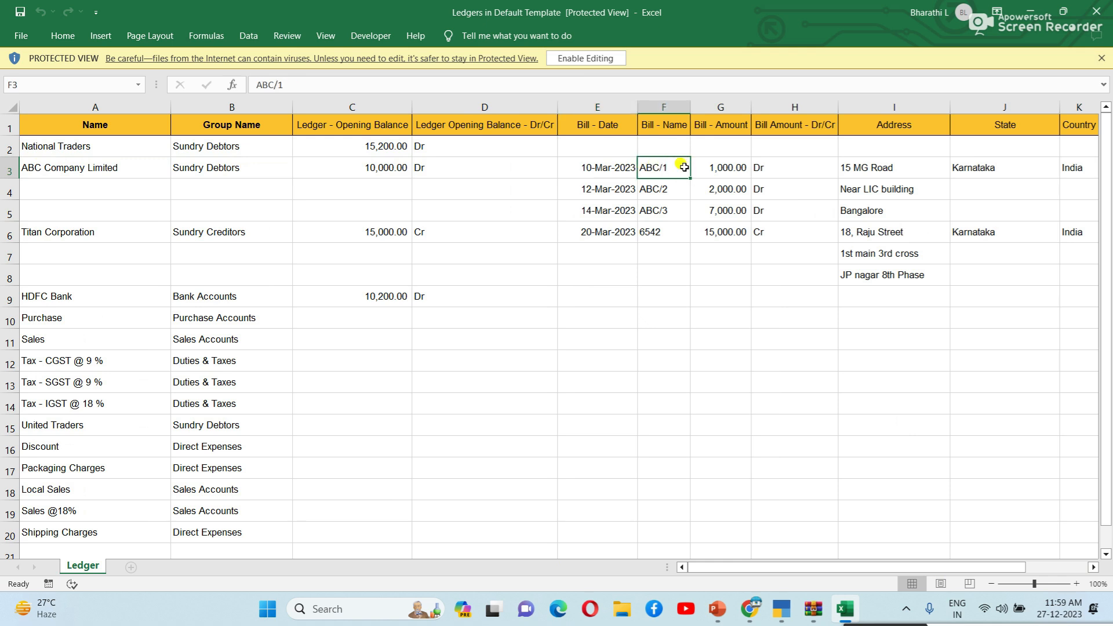
{"action": "left_click", "coordinate": [743, 167]}
{"action": "left_click", "coordinate": [784, 168]}
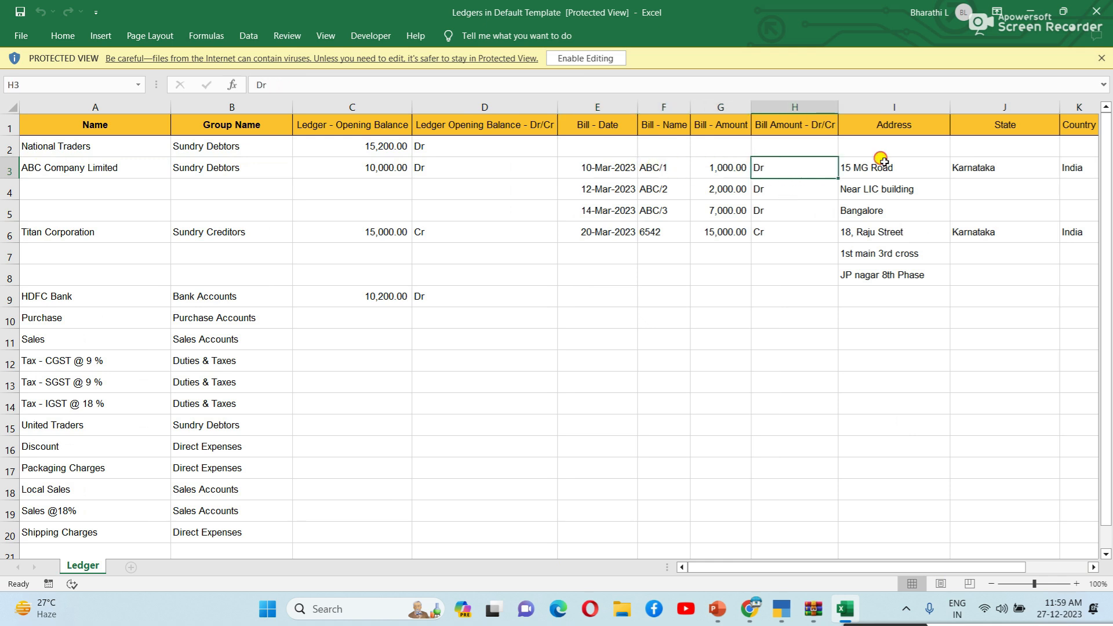
{"action": "left_click", "coordinate": [925, 174]}
{"action": "left_click", "coordinate": [977, 170]}
{"action": "left_click", "coordinate": [1065, 174]}
{"action": "left_click", "coordinate": [567, 338]}
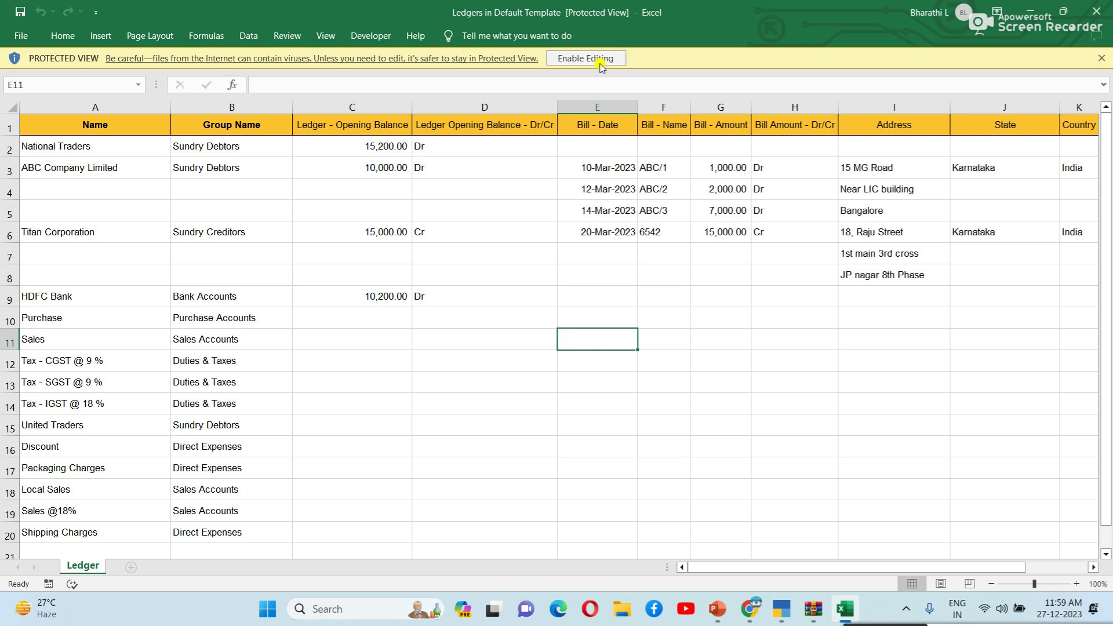
{"action": "left_click", "coordinate": [623, 291]}
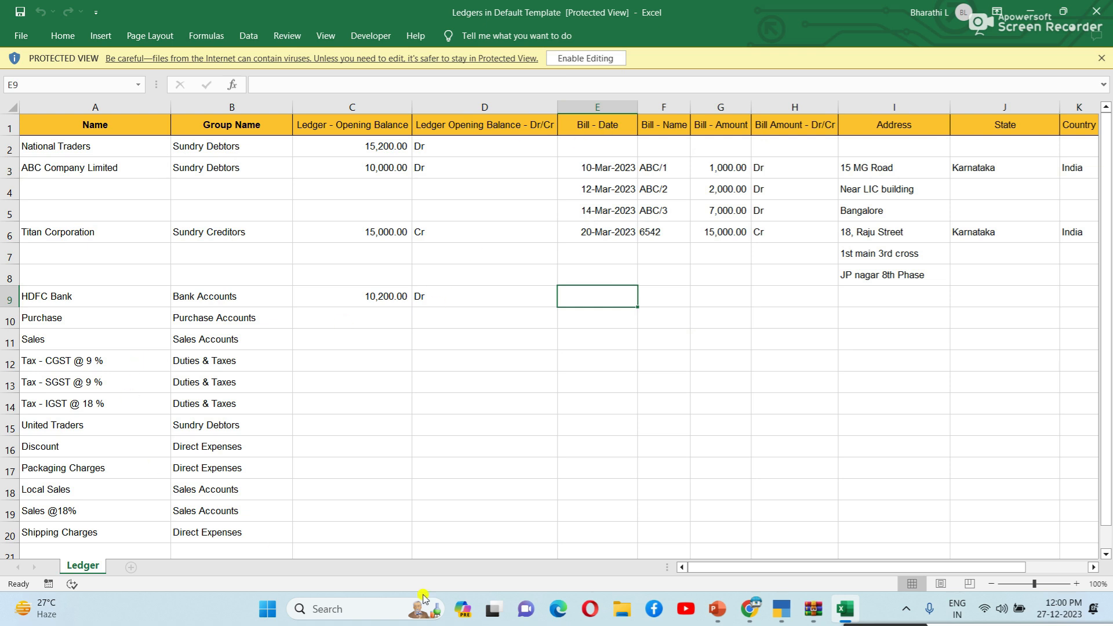
Step: Step down the ledger names to Tax - IGST @ 18 %, then select D10 and G12
{"action": "left_click", "coordinate": [118, 166]}
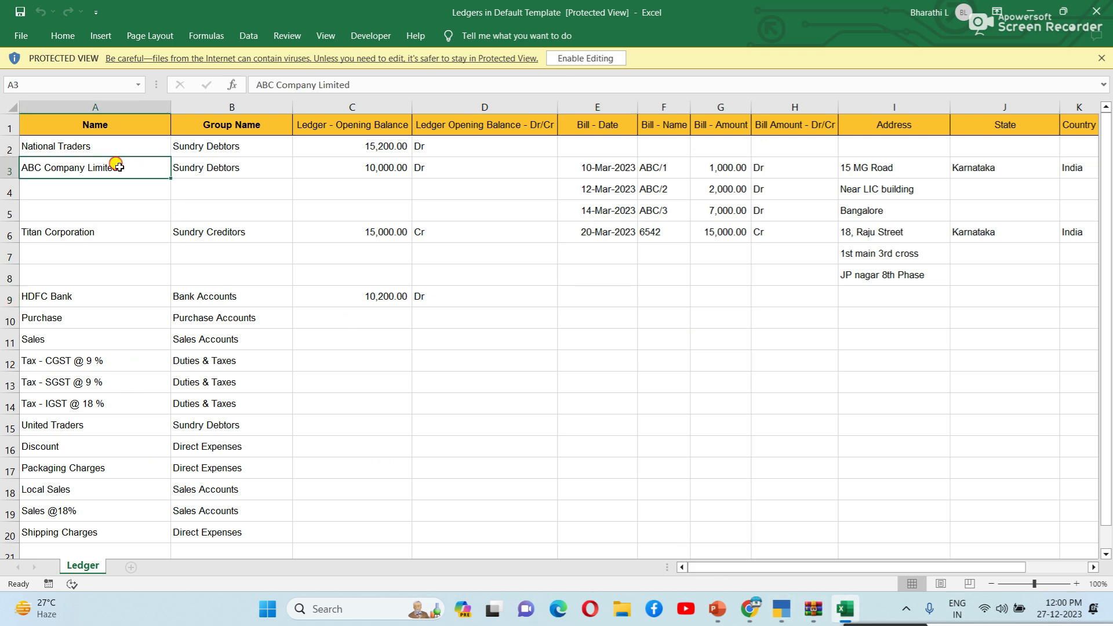
{"action": "key", "text": "Down"}
{"action": "key", "text": "Down"}
{"action": "key", "text": "Down"}
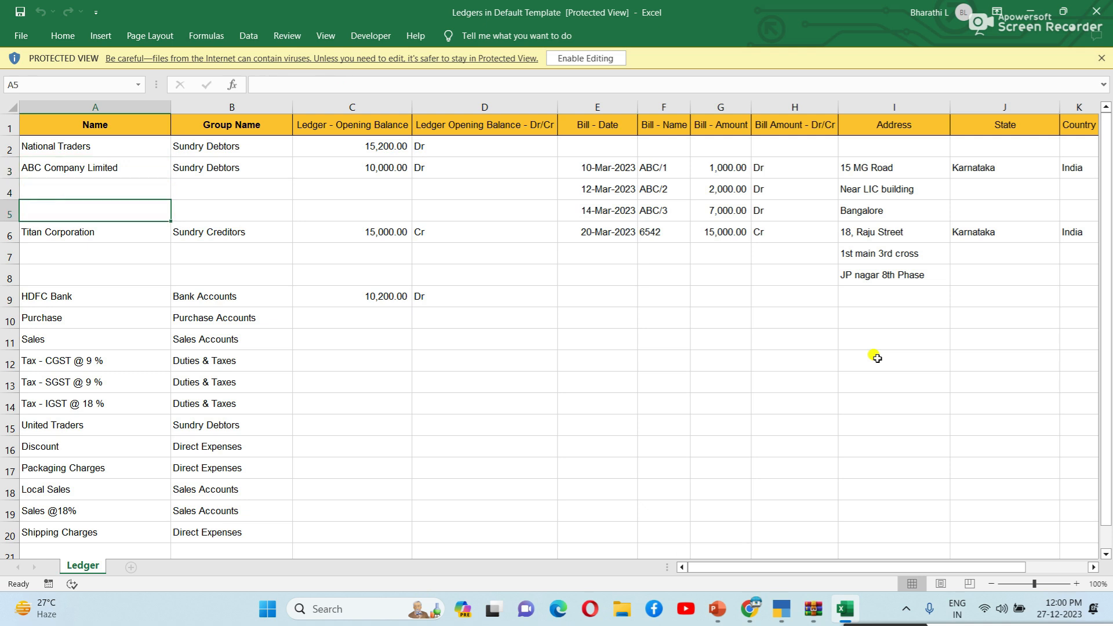
{"action": "key", "text": "Down"}
{"action": "key", "text": "Down"}
{"action": "key", "text": "Down"}
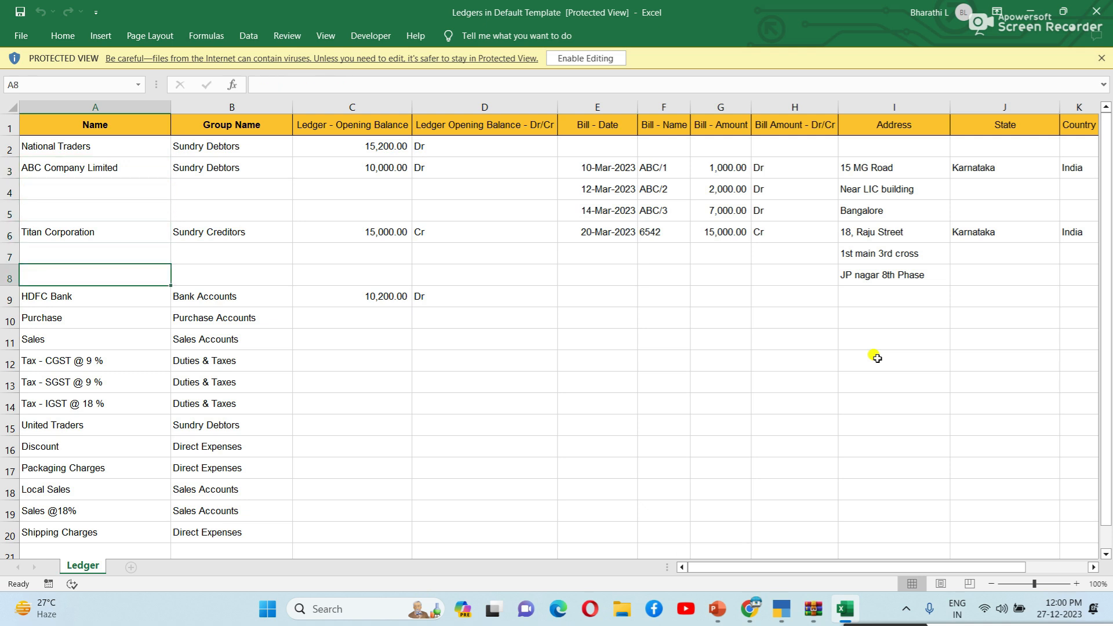
{"action": "key", "text": "Down"}
{"action": "key", "text": "Down"}
{"action": "key", "text": "Down"}
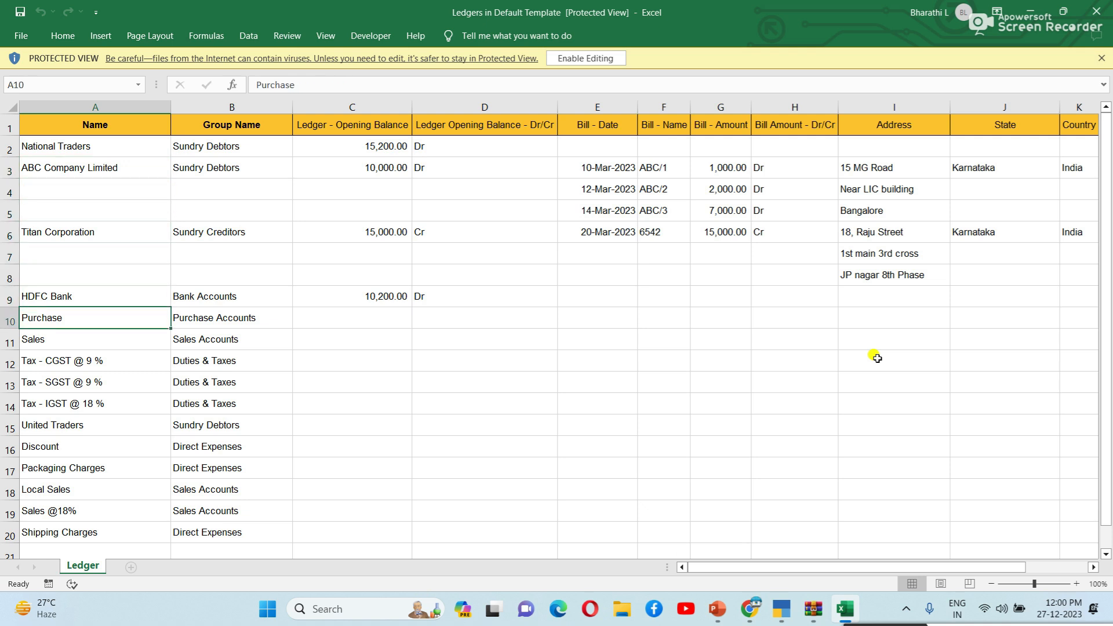
{"action": "key", "text": "Down"}
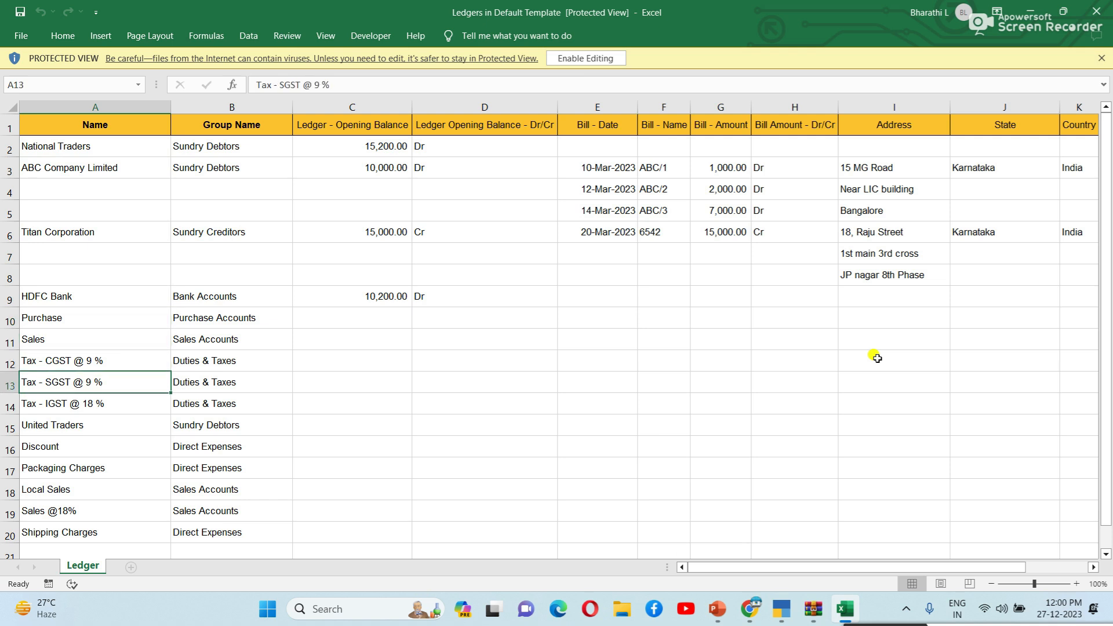
{"action": "key", "text": "Down"}
{"action": "key", "text": "Down"}
{"action": "key", "text": "Down"}
{"action": "key", "text": "Down"}
{"action": "key", "text": "Down"}
{"action": "key", "text": "Down"}
{"action": "key", "text": "Down"}
{"action": "key", "text": "Down"}
{"action": "key", "text": "Down"}
{"action": "key", "text": "Down"}
{"action": "key", "text": "Down"}
{"action": "key", "text": "Down"}
{"action": "key", "text": "Down"}
{"action": "key", "text": "Down"}
{"action": "key", "text": "Down"}
{"action": "key", "text": "Down"}
{"action": "key", "text": "Down"}
{"action": "key", "text": "Down"}
{"action": "key", "text": "Down"}
{"action": "key", "text": "Down"}
{"action": "key", "text": "Down"}
{"action": "key", "text": "Down"}
{"action": "key", "text": "Down"}
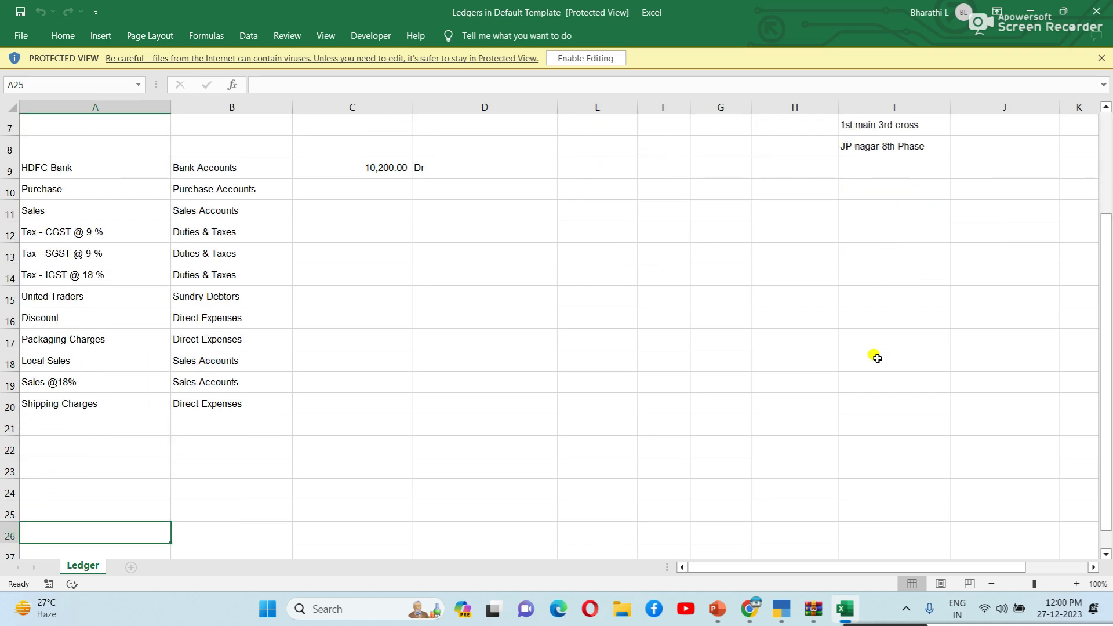
{"action": "key", "text": "Up"}
{"action": "key", "text": "Up"}
{"action": "key", "text": "Up"}
{"action": "key", "text": "Up"}
{"action": "key", "text": "Up"}
{"action": "key", "text": "Up"}
{"action": "key", "text": "Up"}
{"action": "key", "text": "Up"}
{"action": "key", "text": "Up"}
{"action": "key", "text": "Up"}
{"action": "key", "text": "Up"}
{"action": "key", "text": "Up"}
{"action": "key", "text": "Up"}
{"action": "key", "text": "Up"}
{"action": "key", "text": "Up"}
{"action": "key", "text": "Up"}
{"action": "key", "text": "Up"}
{"action": "key", "text": "Up"}
{"action": "key", "text": "Up"}
{"action": "key", "text": "Up"}
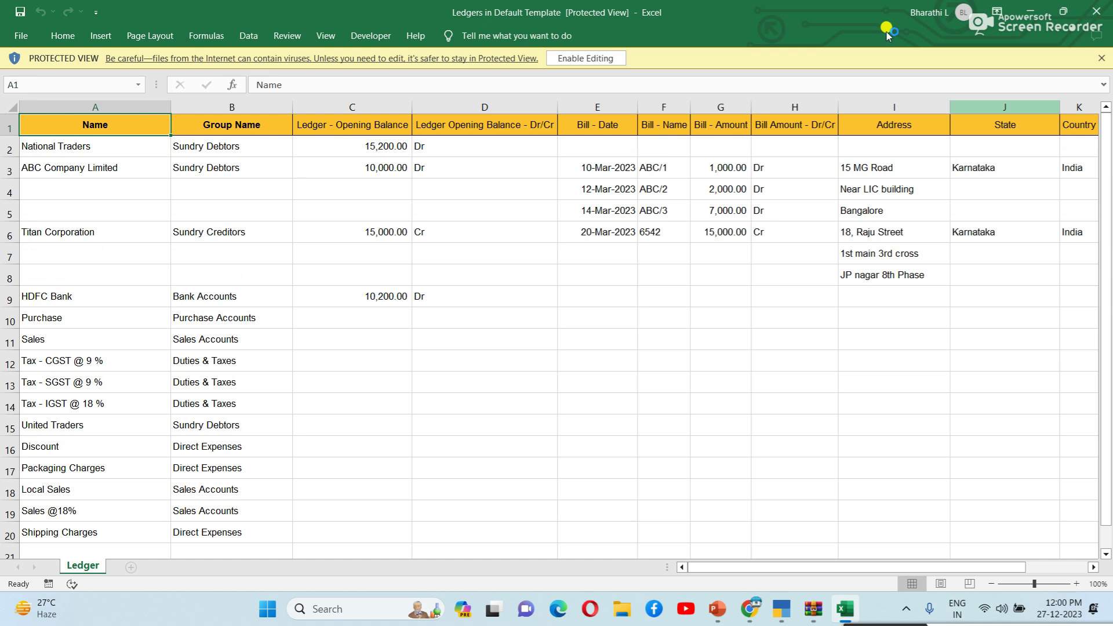
{"action": "left_click", "coordinate": [520, 314]}
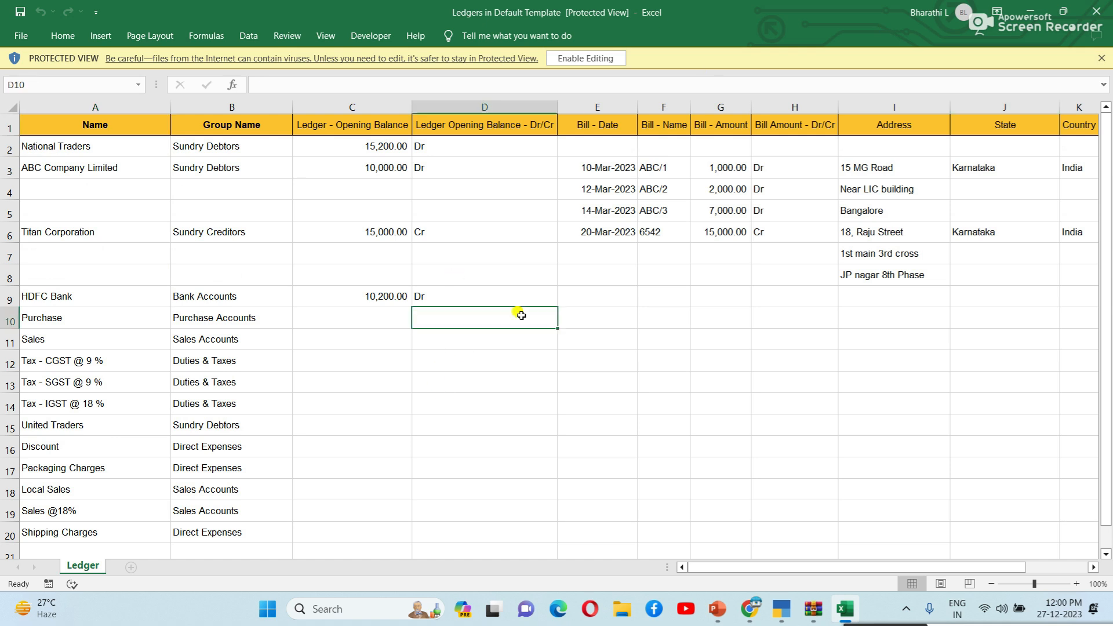
{"action": "left_click", "coordinate": [693, 360]}
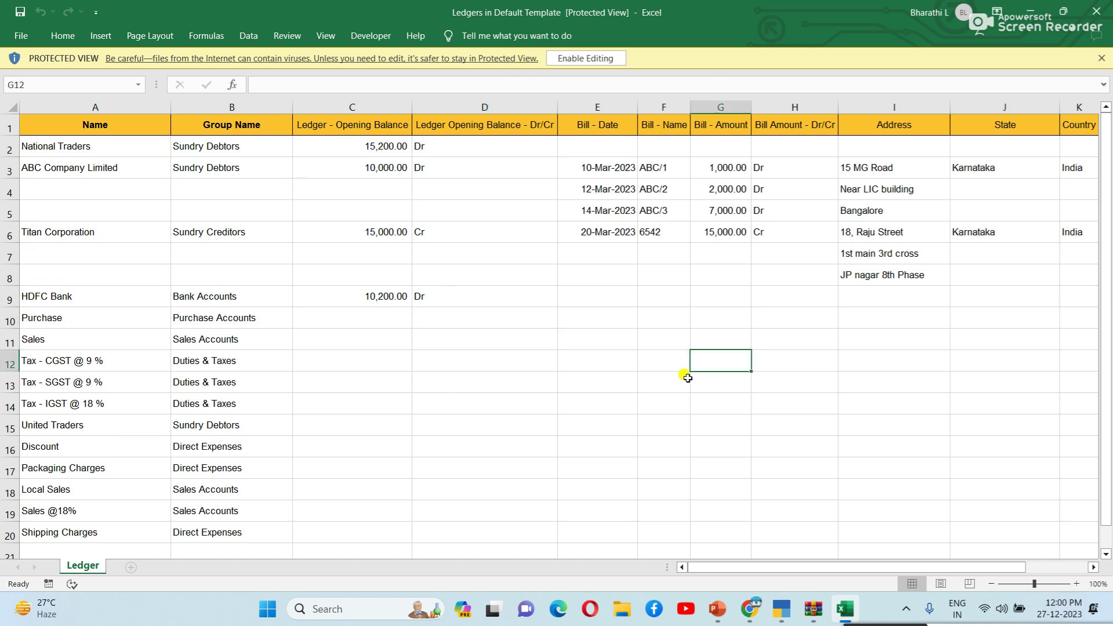
Step: Save the Ledgers in Default Template workbook to the Desktop as an Excel Workbook
{"action": "left_click", "coordinate": [780, 611]}
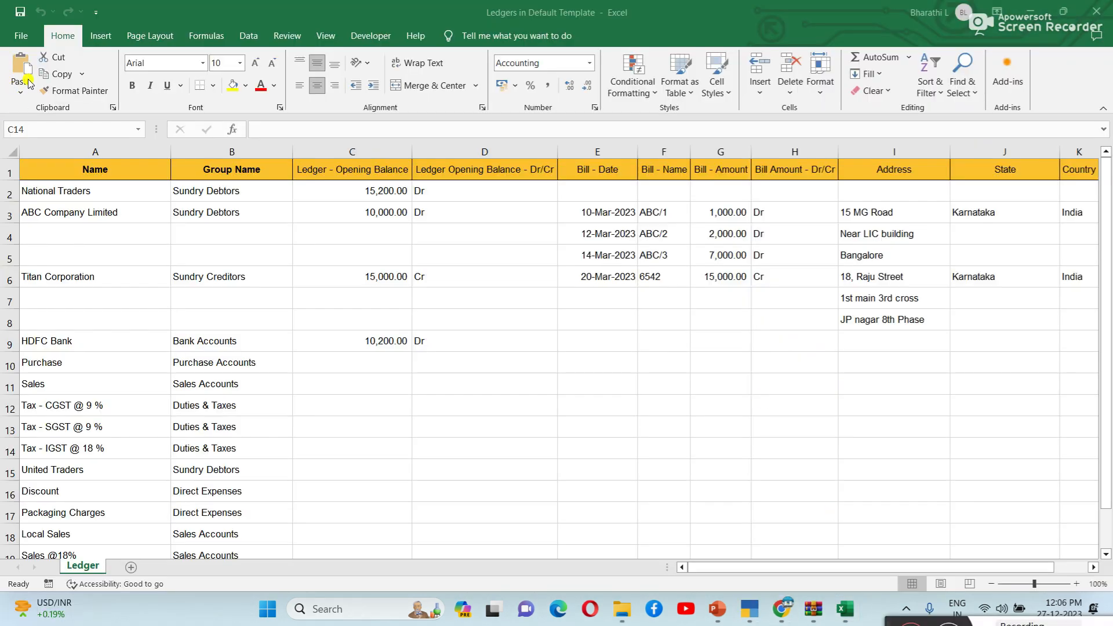
{"action": "left_click", "coordinate": [23, 36]}
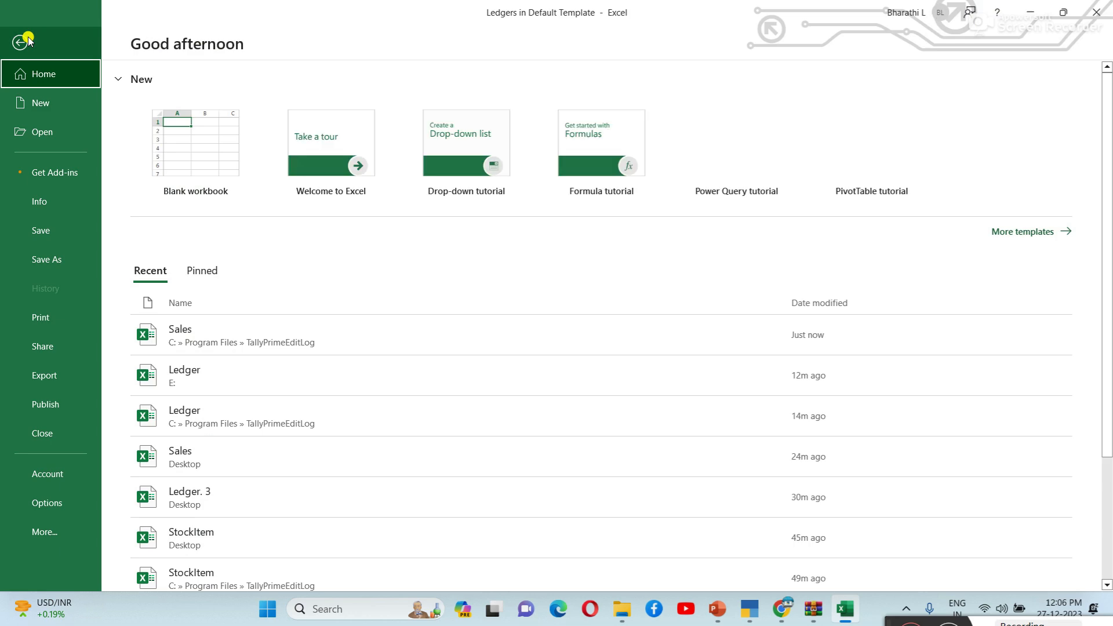
{"action": "left_click", "coordinate": [44, 261]}
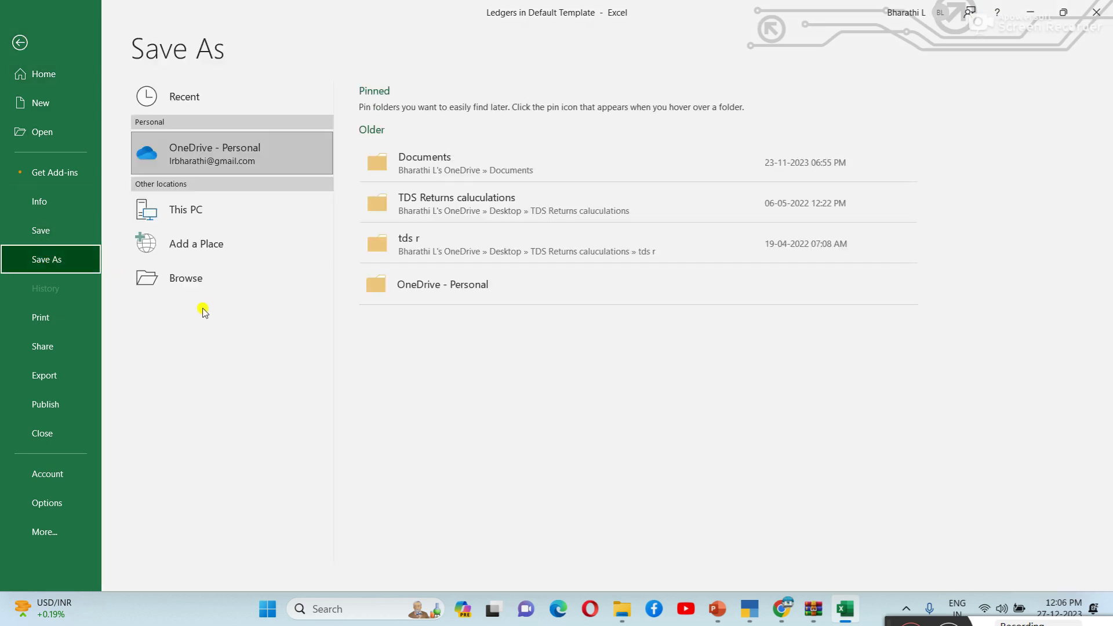
{"action": "key", "text": "Escape"}
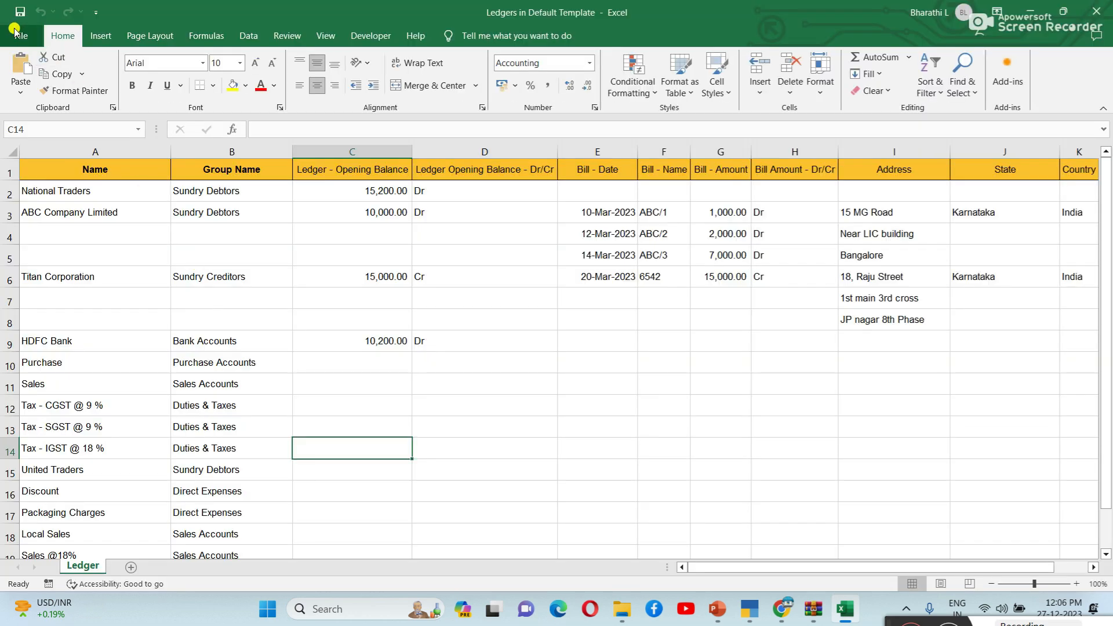
{"action": "left_click", "coordinate": [18, 34]}
{"action": "left_click", "coordinate": [60, 270]}
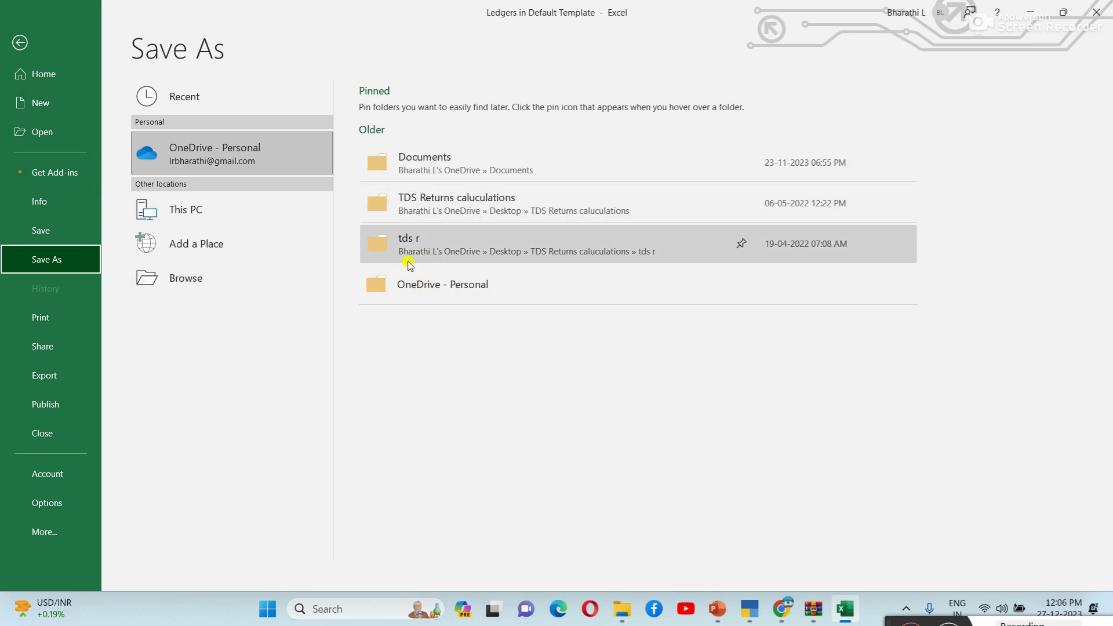
{"action": "left_click", "coordinate": [184, 206]}
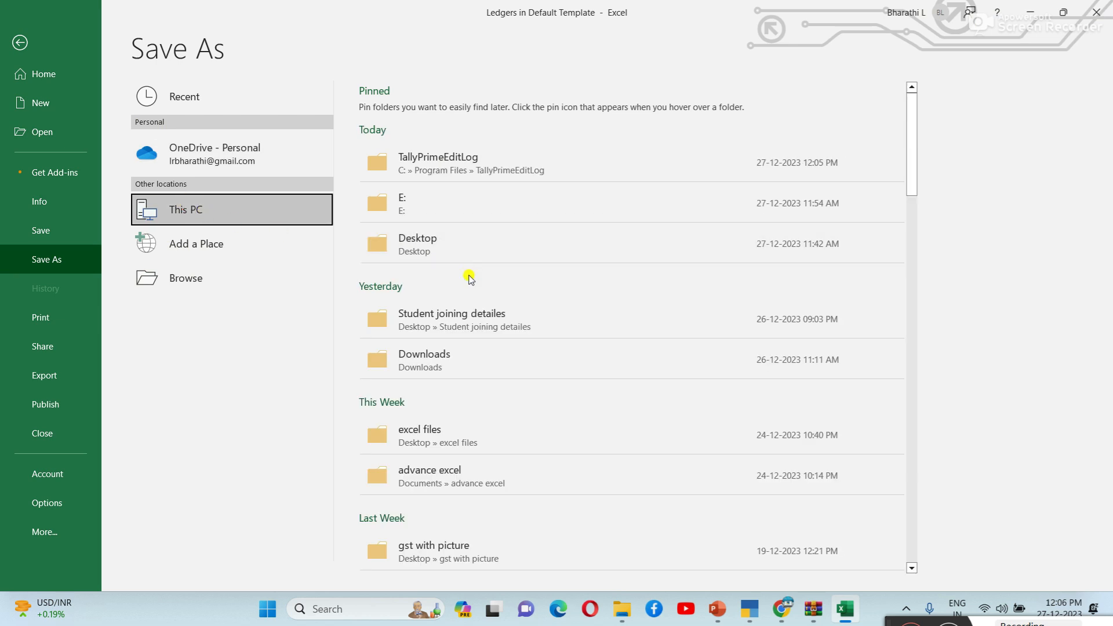
{"action": "left_click", "coordinate": [447, 241]}
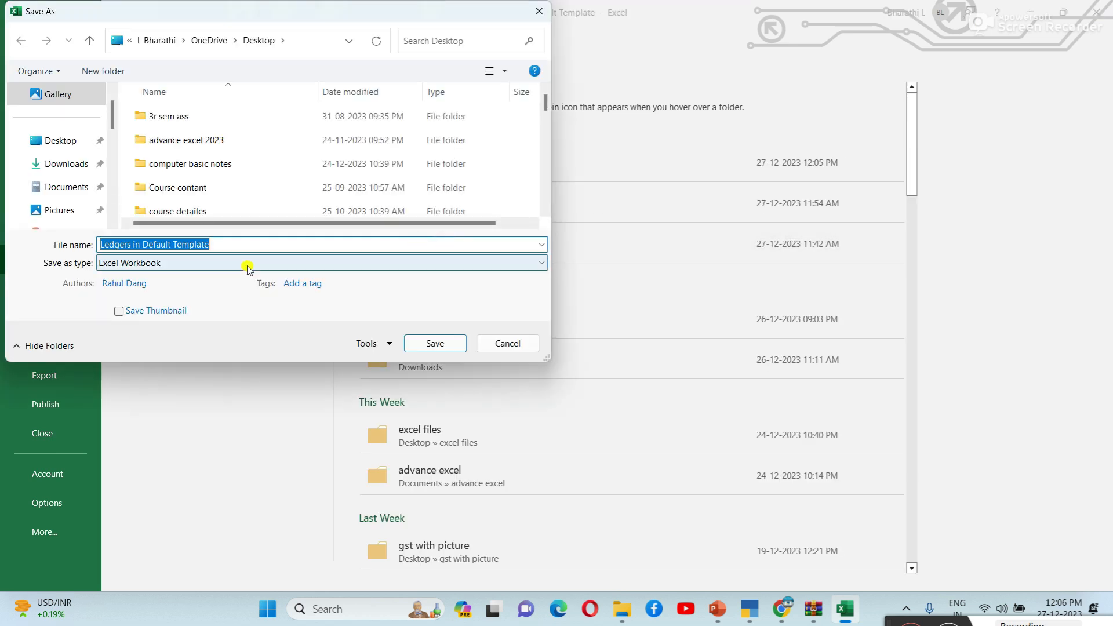
{"action": "left_click", "coordinate": [451, 345]}
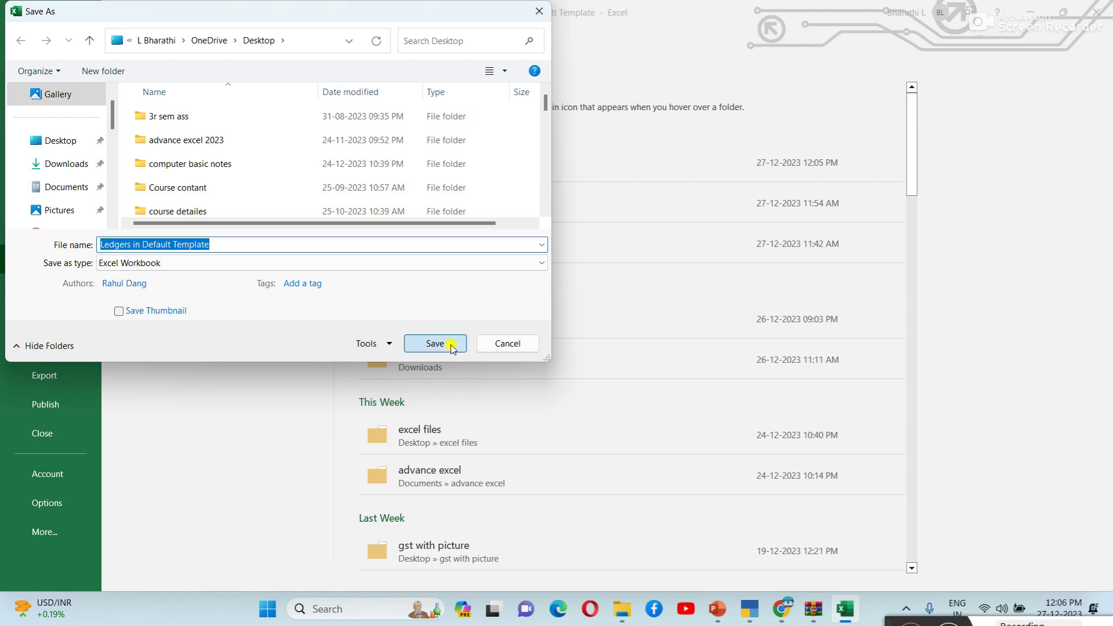
Step: Close Excel, the zip archive and Downloads windows, minimize Chrome, and restore TallyPrime's Gateway of Tally
{"action": "left_click", "coordinate": [1097, 11]}
{"action": "left_click", "coordinate": [1095, 8]}
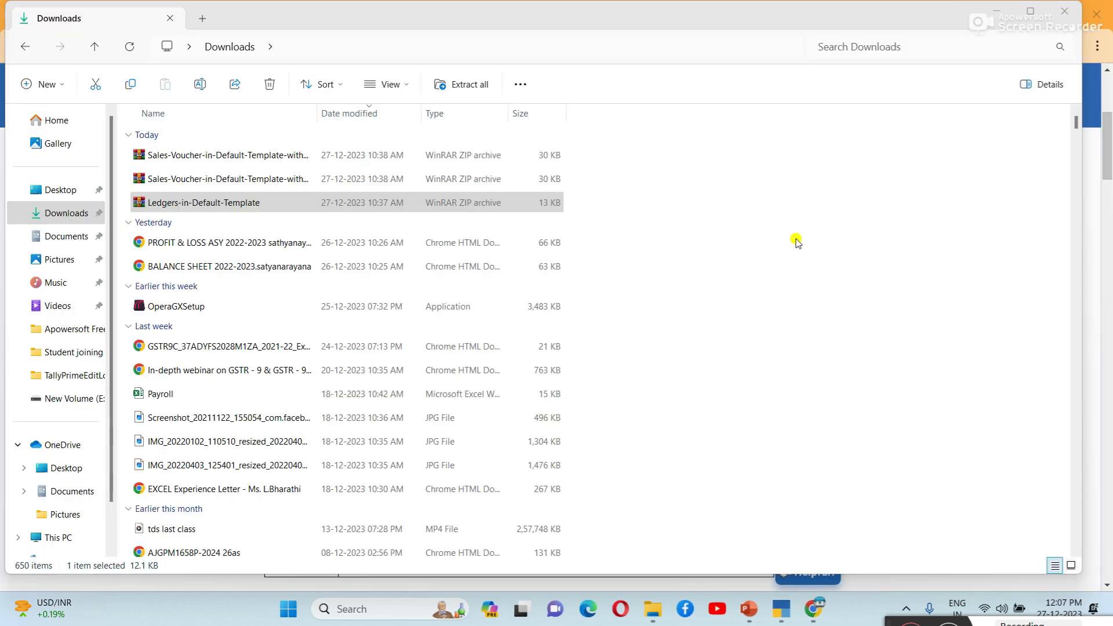
{"action": "left_click", "coordinate": [1065, 11]}
{"action": "mouse_move", "coordinate": [880, 595]}
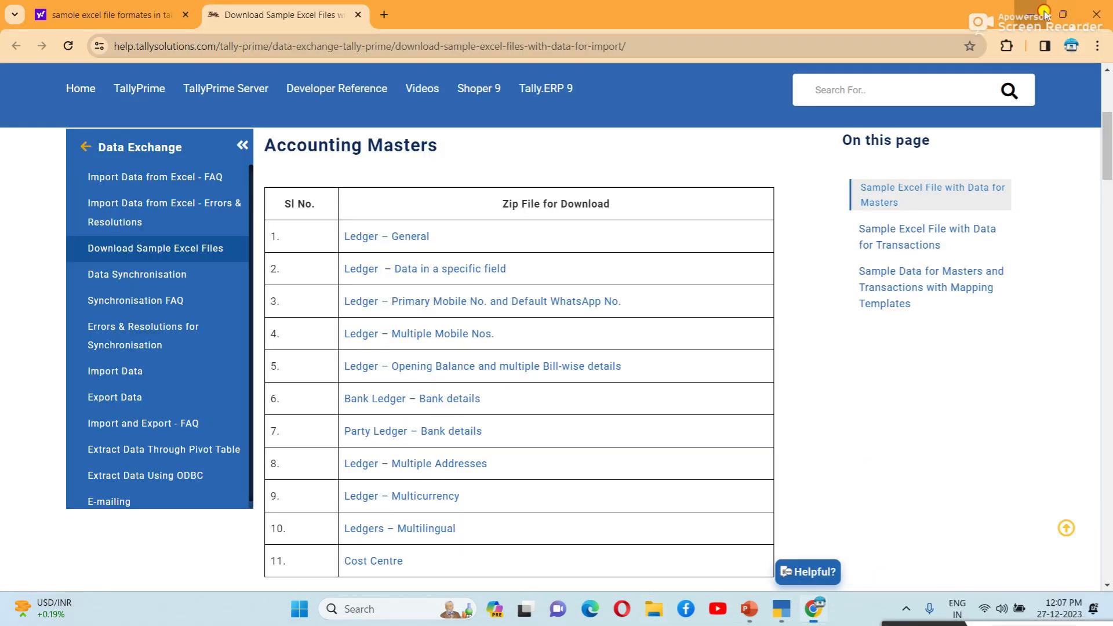
{"action": "left_click", "coordinate": [1026, 17]}
{"action": "left_click", "coordinate": [781, 609]}
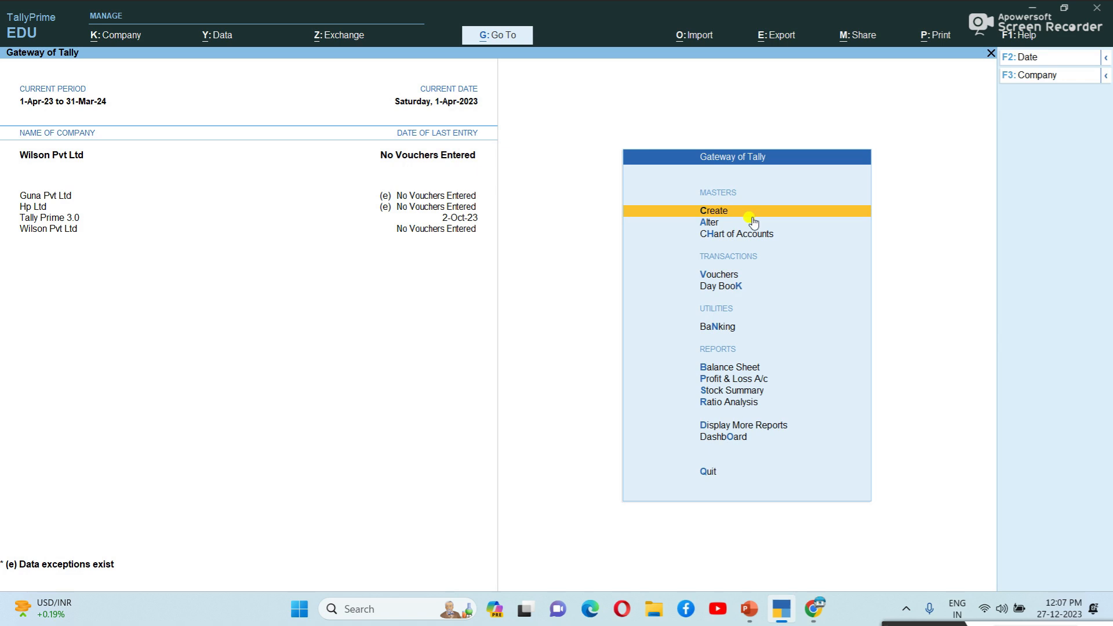
Step: Start a masters import and pick Ledgers in Default Template.xlsx from the Desktop
{"action": "left_click", "coordinate": [709, 38]}
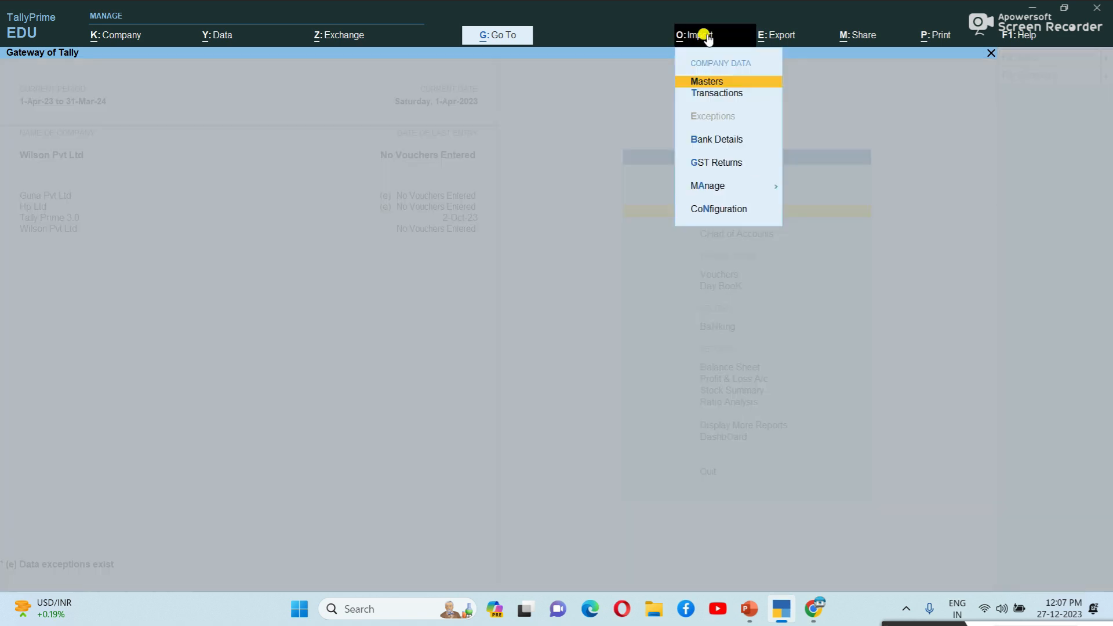
{"action": "left_click", "coordinate": [728, 83]}
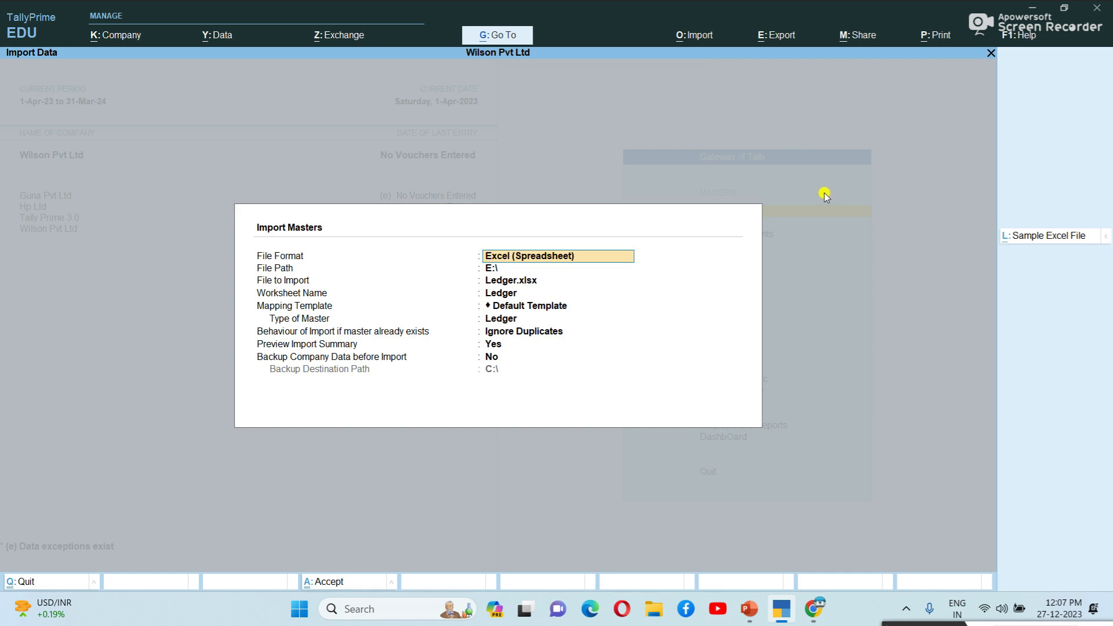
{"action": "key", "text": "Return"}
{"action": "key", "text": "Return"}
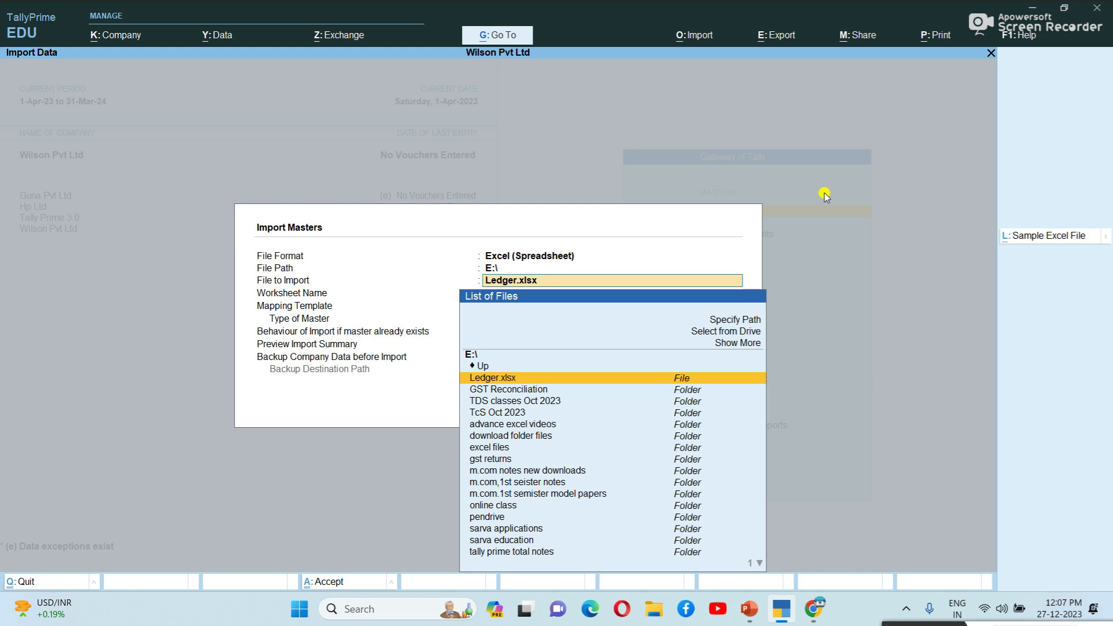
{"action": "key", "text": "Up"}
{"action": "key", "text": "Up"}
{"action": "key", "text": "Up"}
{"action": "key", "text": "Up"}
{"action": "key", "text": "Up"}
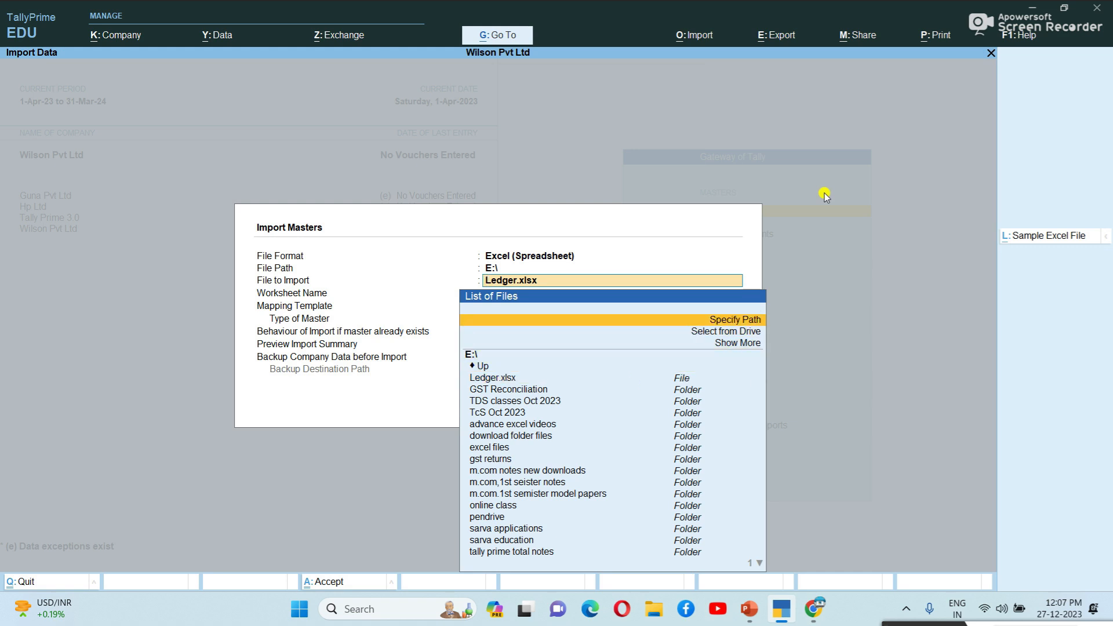
{"action": "key", "text": "Down"}
{"action": "key", "text": "Return"}
{"action": "key", "text": "Down"}
{"action": "key", "text": "Down"}
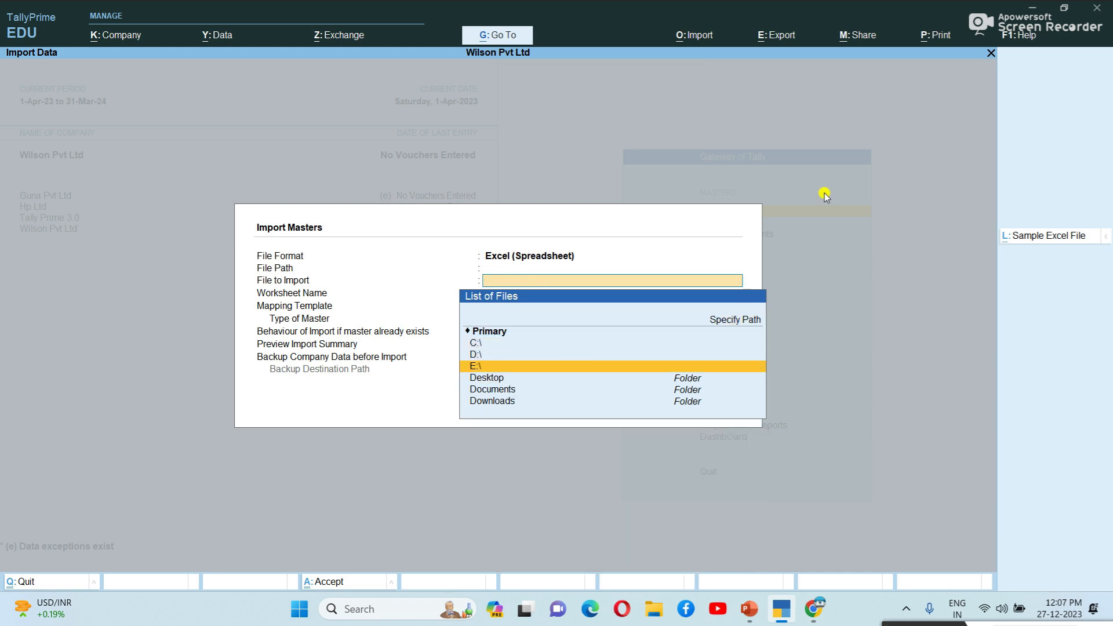
{"action": "key", "text": "Down"}
{"action": "key", "text": "Return"}
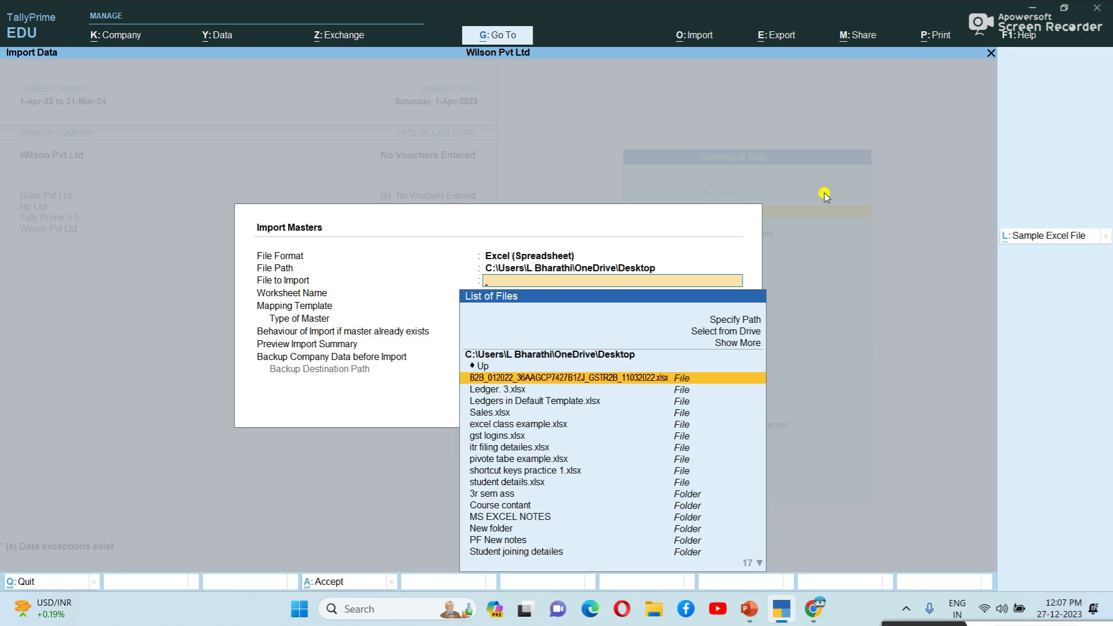
{"action": "key", "text": "Down"}
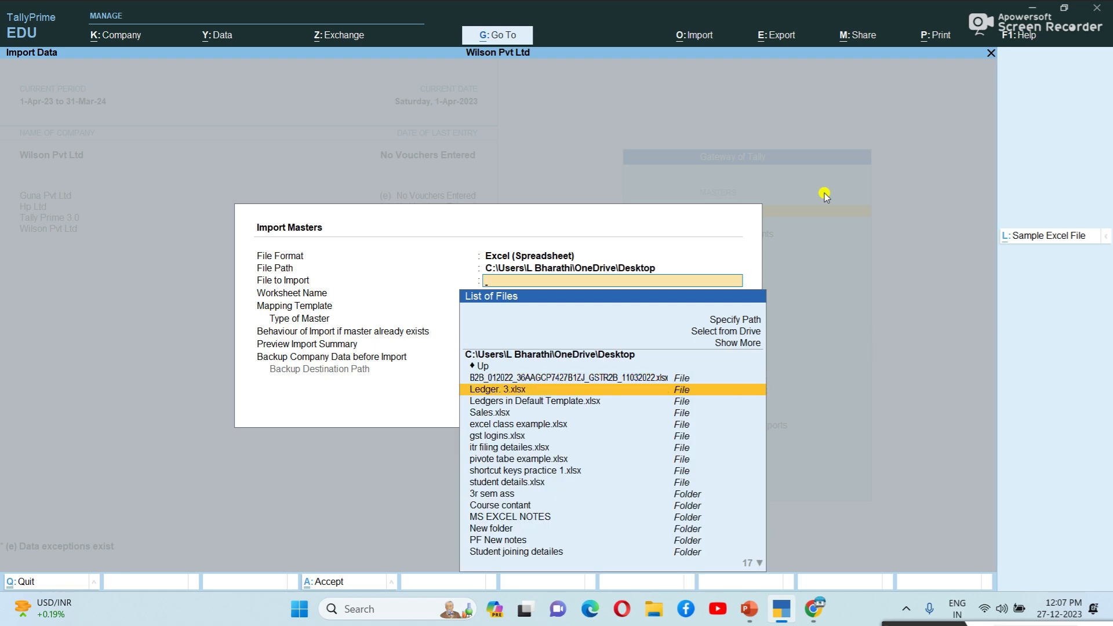
{"action": "key", "text": "Down"}
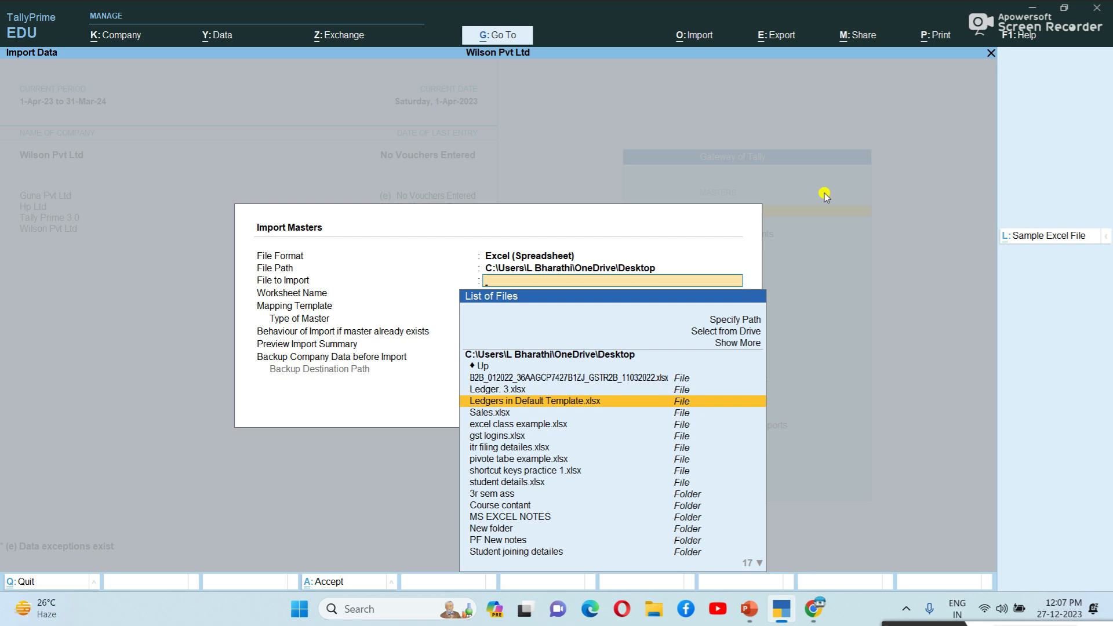
{"action": "key", "text": "Return"}
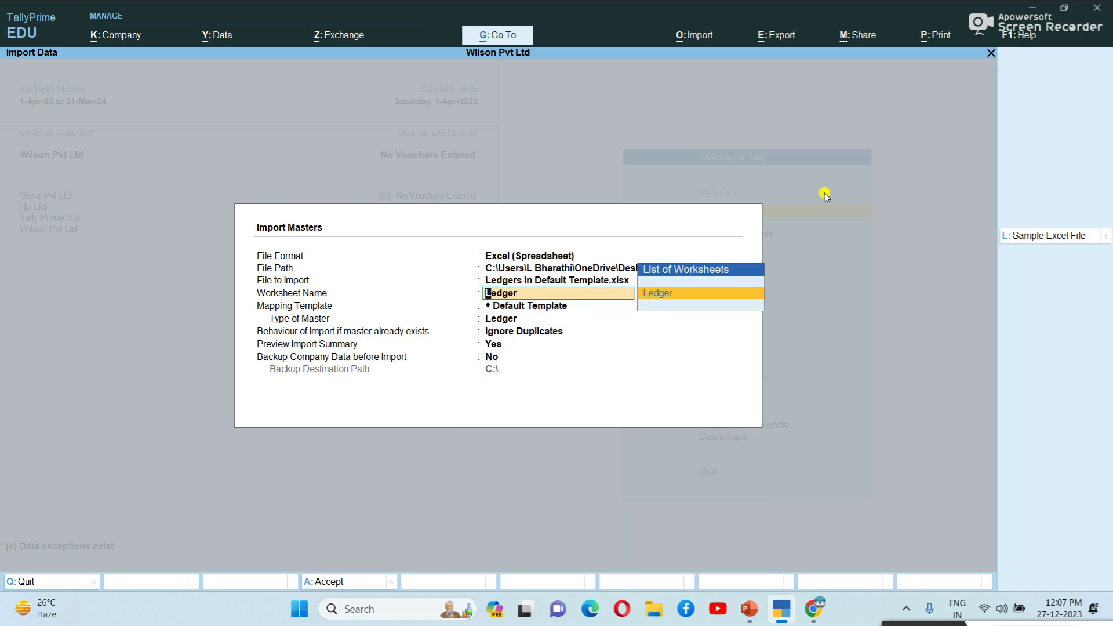
Step: Accept the Ledger sheet and Default Template mapping, set Modify with New Data, and keep preview on
{"action": "key", "text": "Return"}
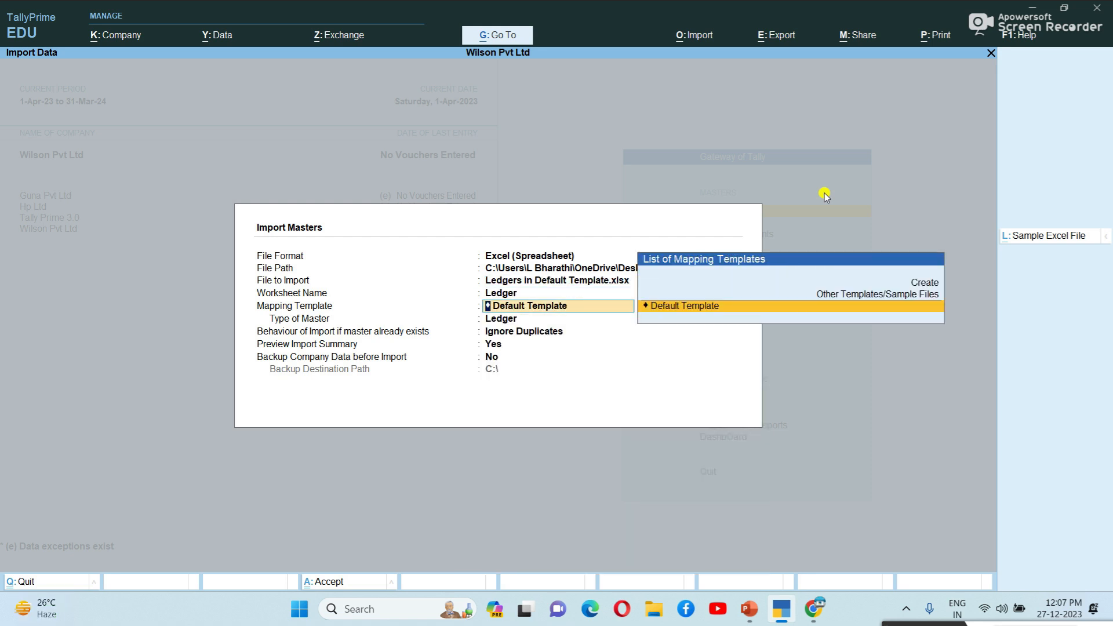
{"action": "key", "text": "Return"}
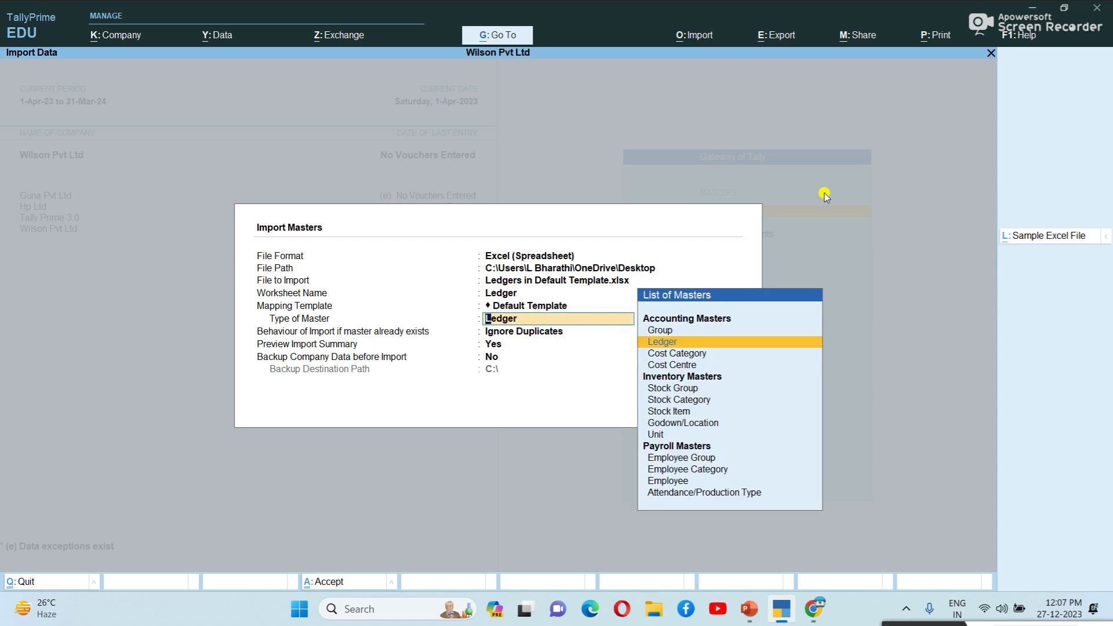
{"action": "key", "text": "Return"}
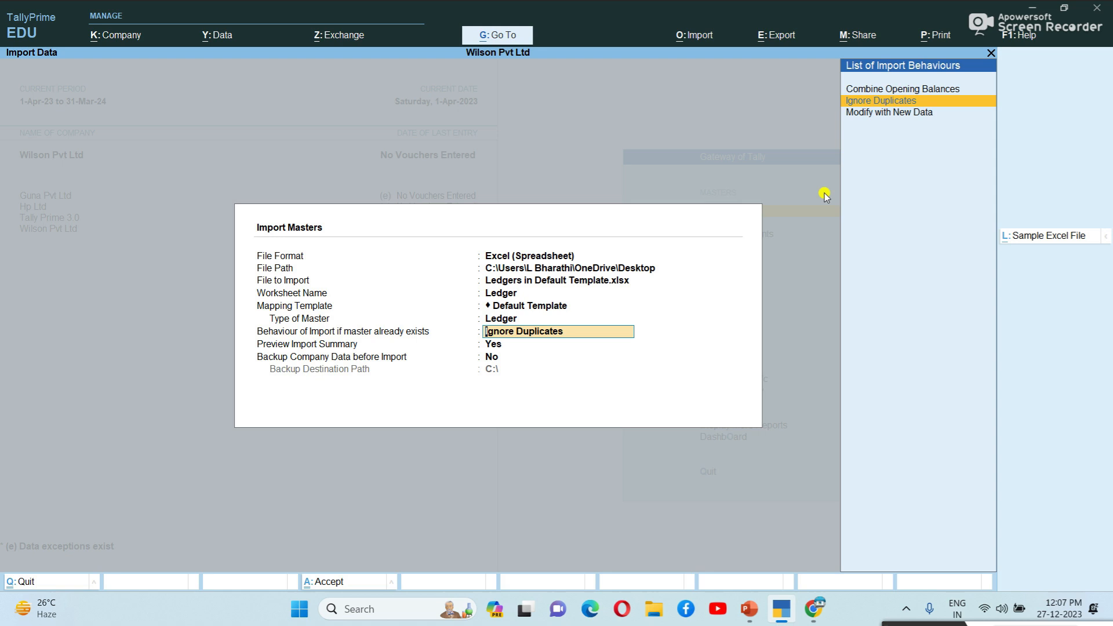
{"action": "key", "text": "Down"}
{"action": "key", "text": "Return"}
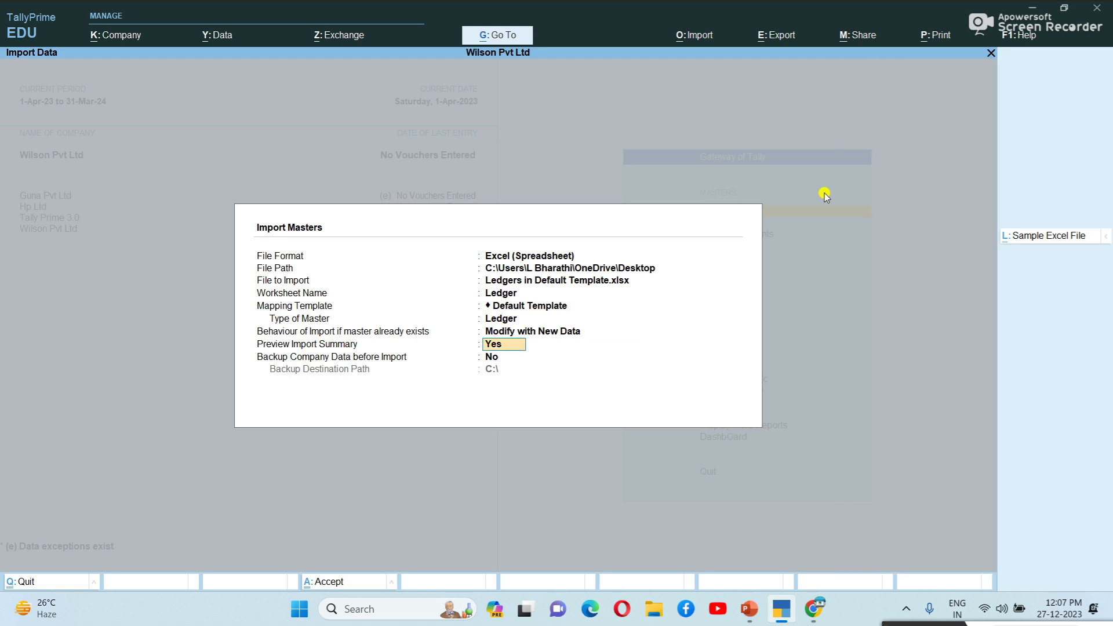
{"action": "key", "text": "Return"}
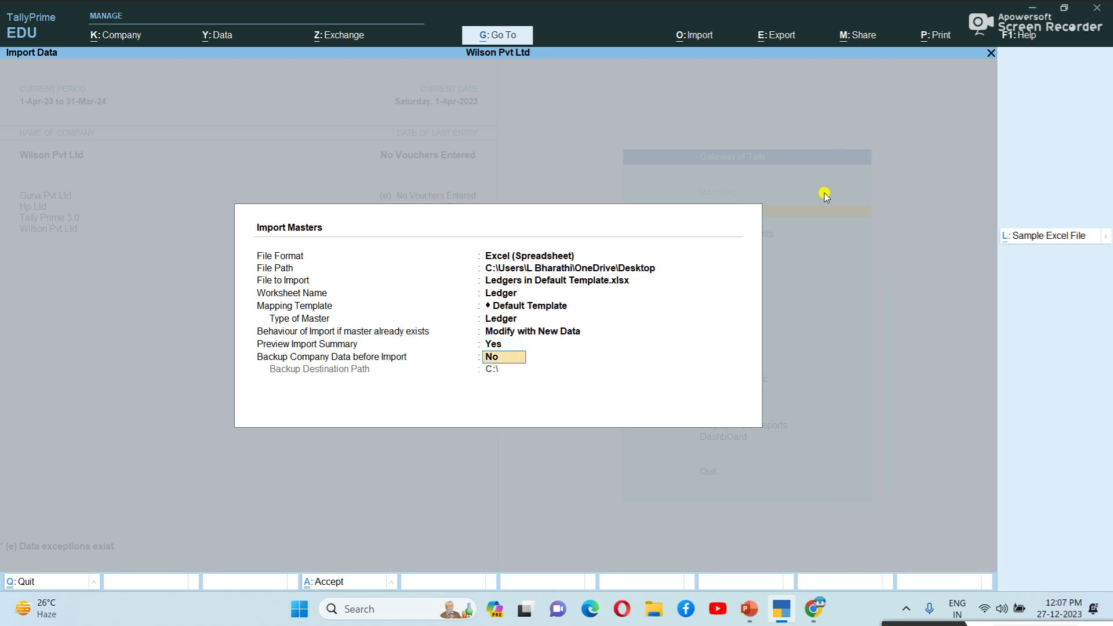
{"action": "key", "text": "Return"}
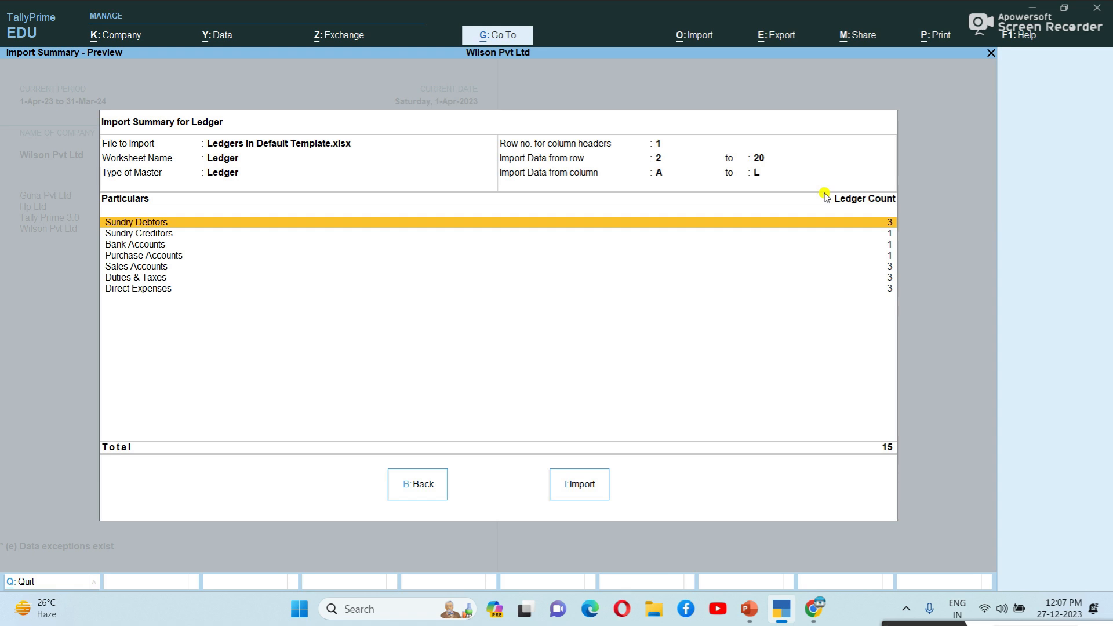
Step: Review the per-group ledger counts and import the 15 ledgers, dismissing the success message
{"action": "key", "text": "Down"}
{"action": "key", "text": "Down"}
{"action": "key", "text": "Down"}
{"action": "key", "text": "Down"}
{"action": "key", "text": "Down"}
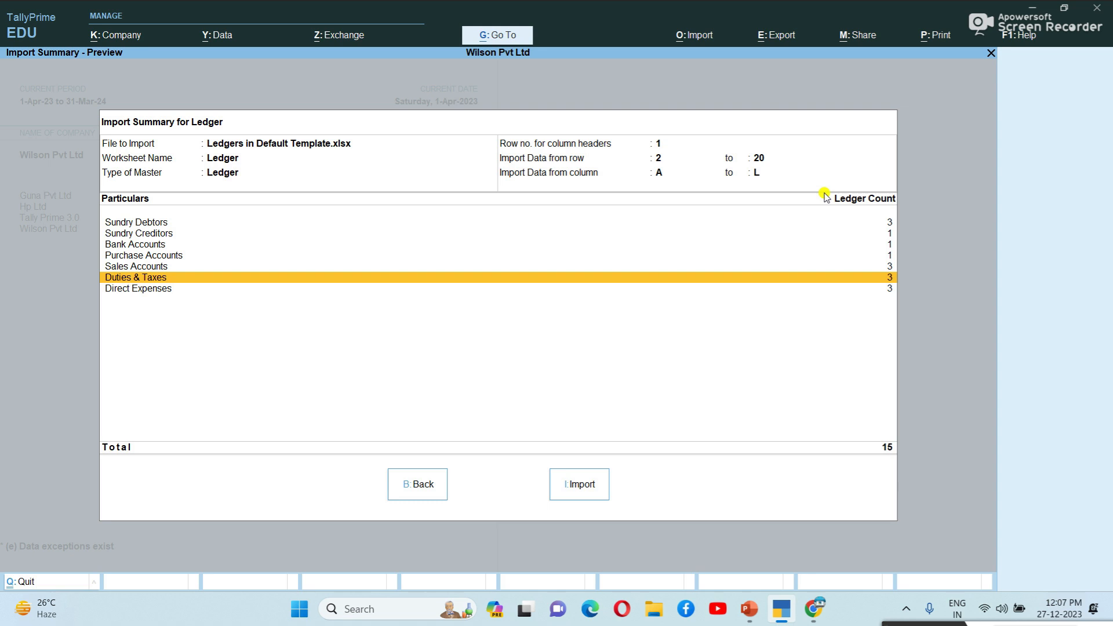
{"action": "left_click", "coordinate": [583, 494]}
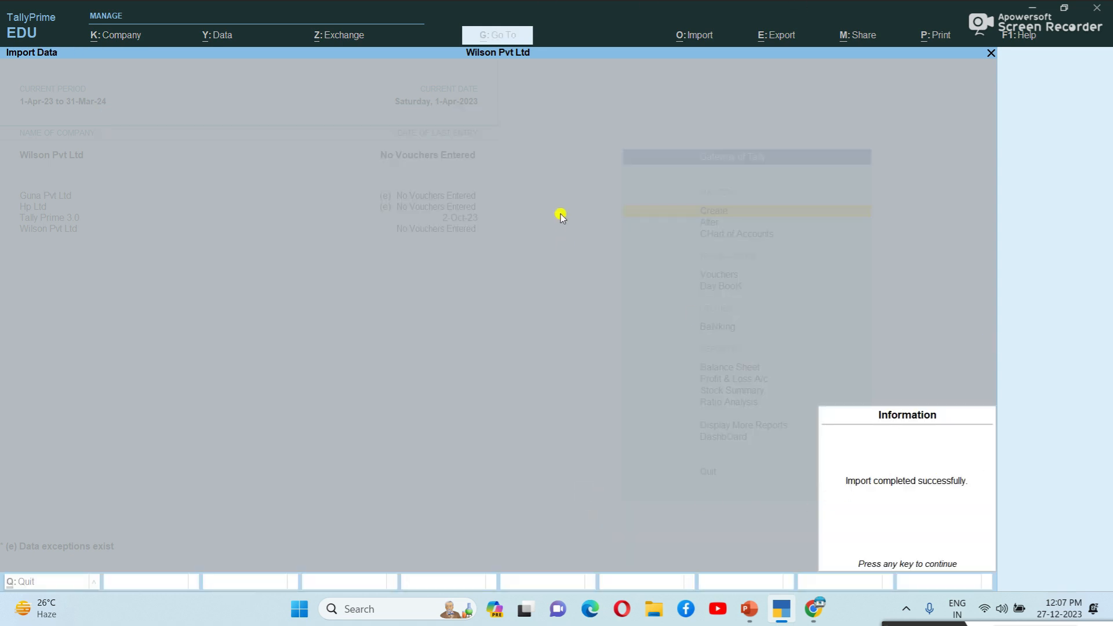
{"action": "key", "text": "Return"}
{"action": "key", "text": "Down"}
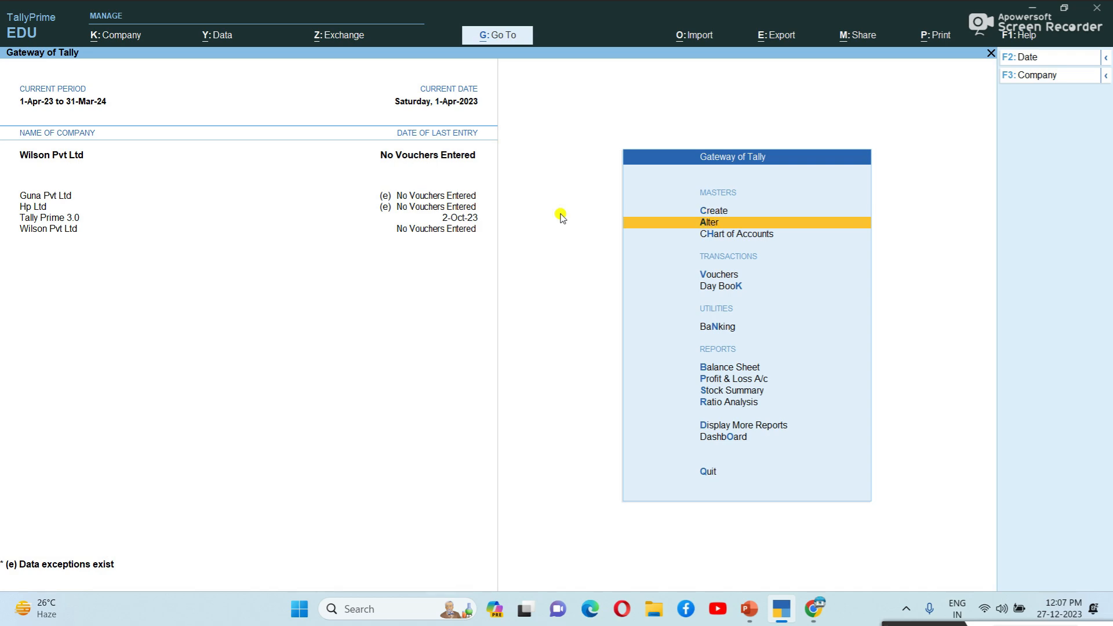
{"action": "key", "text": "Return"}
{"action": "key", "text": "Down"}
{"action": "key", "text": "Return"}
{"action": "key", "text": "Down"}
{"action": "key", "text": "Up"}
{"action": "key", "text": "Return"}
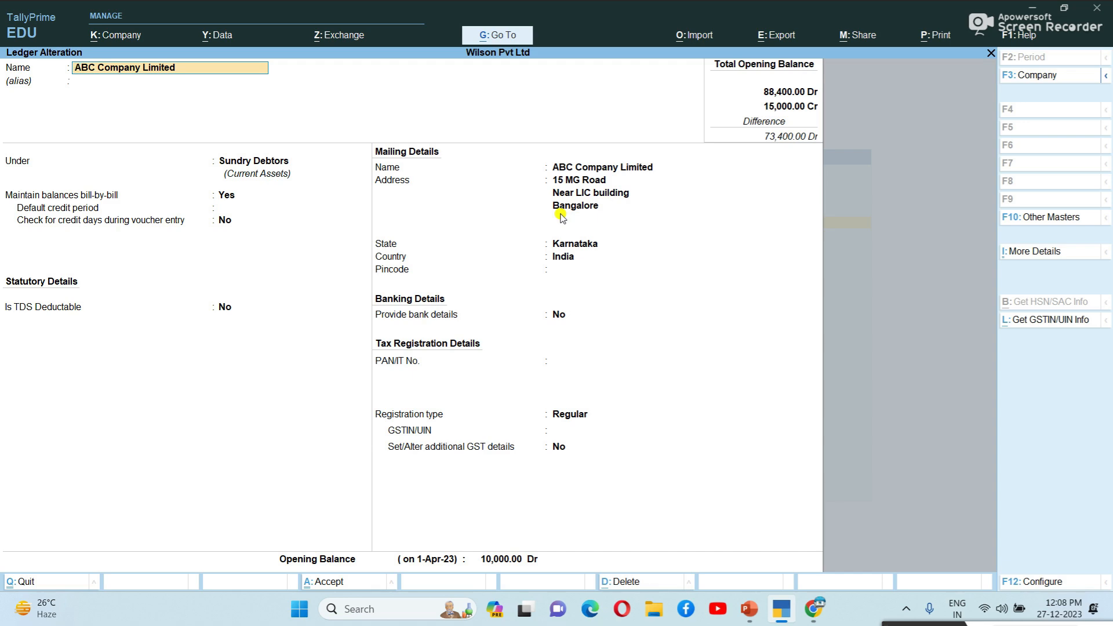
{"action": "key", "text": "BackSpace"}
{"action": "key", "text": "Escape"}
{"action": "key", "text": "Return"}
{"action": "key", "text": "Down"}
{"action": "key", "text": "Down"}
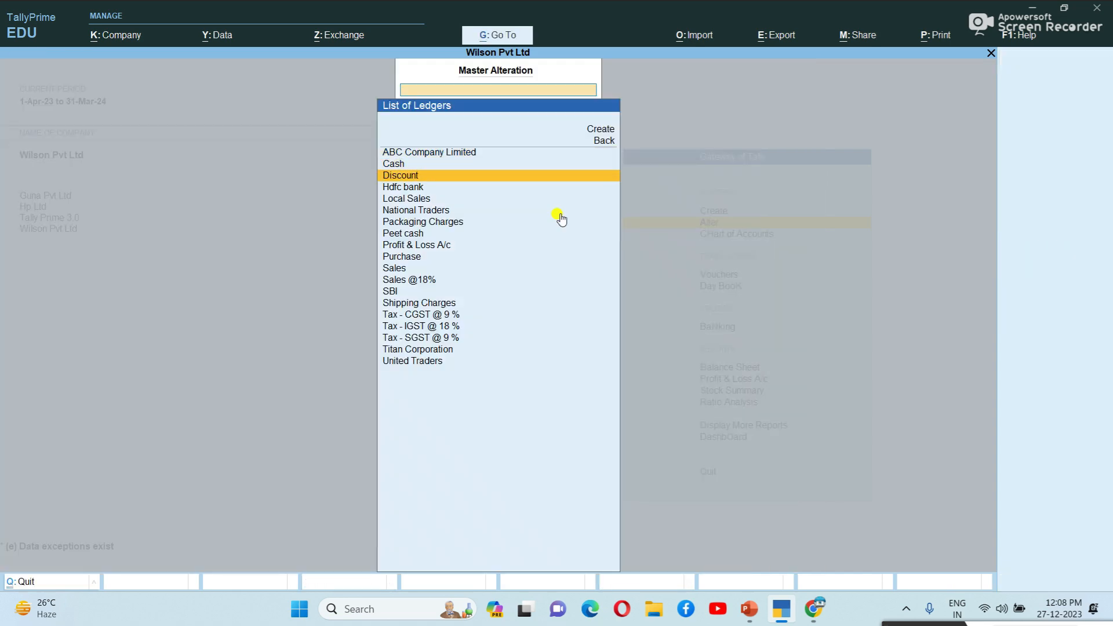
{"action": "key", "text": "Return"}
{"action": "key", "text": "Return"}
{"action": "key", "text": "Return"}
{"action": "key", "text": "Down"}
{"action": "key", "text": "Down"}
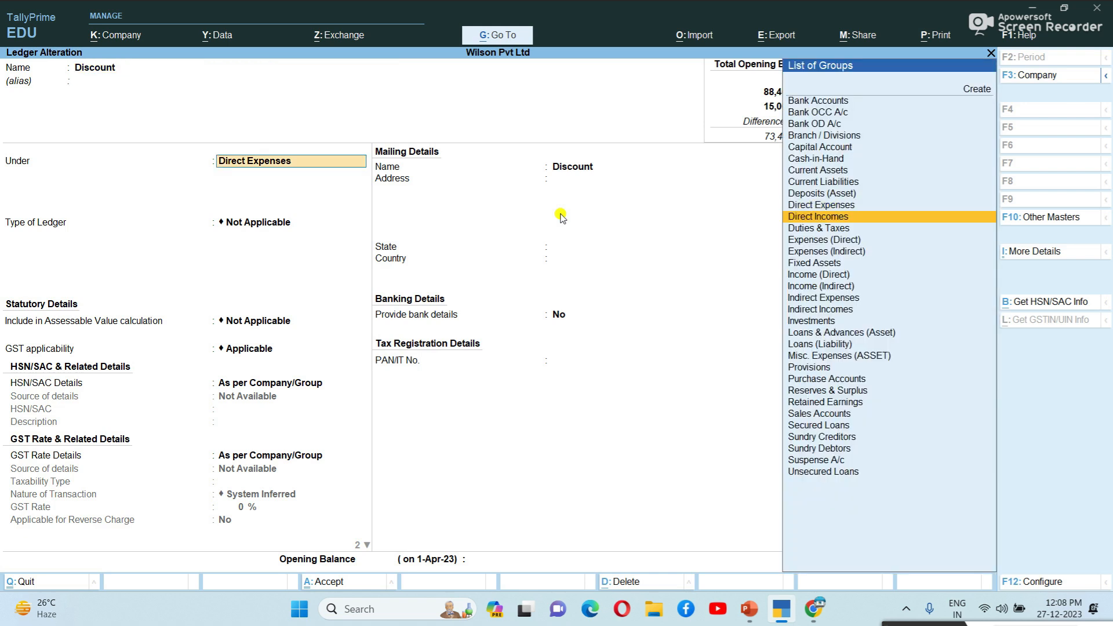
{"action": "key", "text": "Escape"}
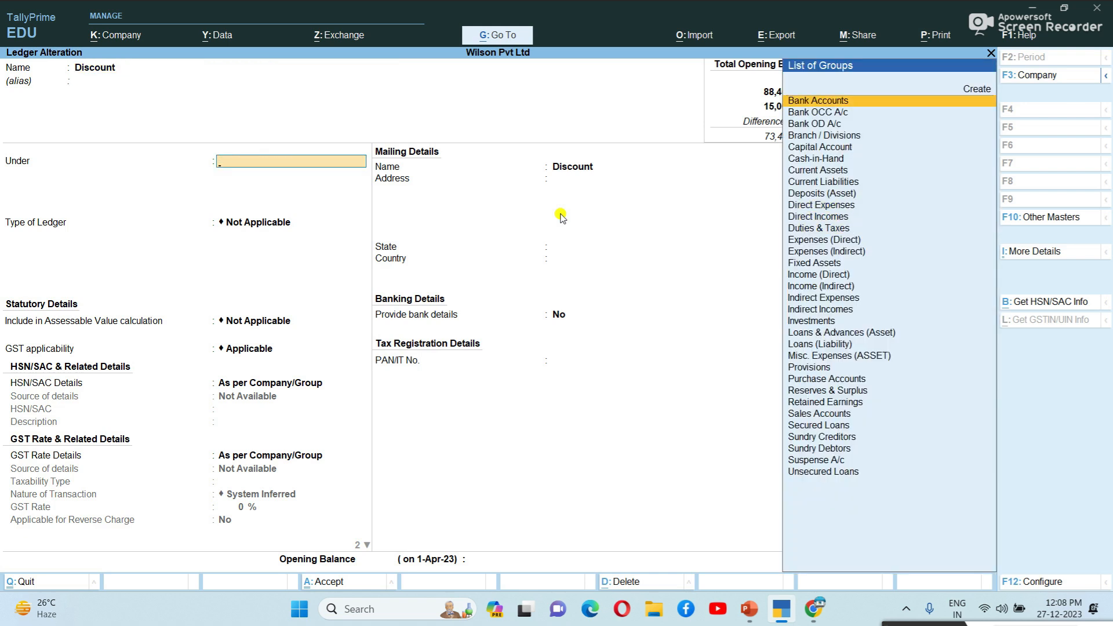
{"action": "key", "text": "Escape"}
{"action": "key", "text": "Return"}
{"action": "key", "text": "Down"}
{"action": "key", "text": "Down"}
{"action": "key", "text": "Down"}
{"action": "key", "text": "Down"}
{"action": "key", "text": "Down"}
{"action": "key", "text": "Down"}
{"action": "key", "text": "Down"}
{"action": "key", "text": "Down"}
{"action": "key", "text": "Down"}
{"action": "key", "text": "Down"}
{"action": "key", "text": "Down"}
{"action": "key", "text": "Down"}
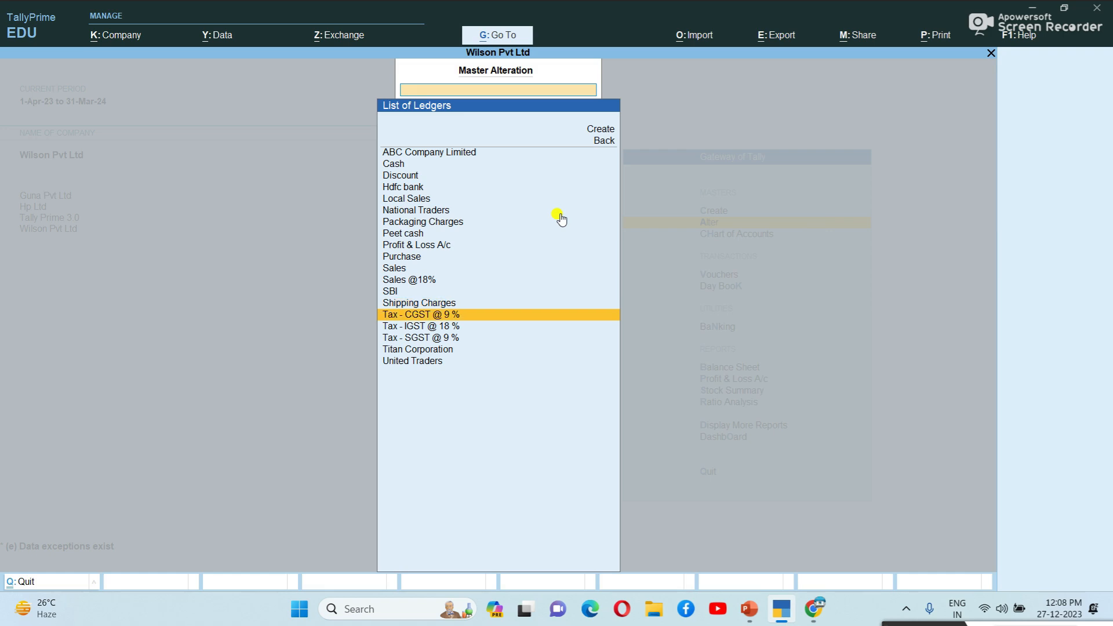
{"action": "key", "text": "Return"}
{"action": "key", "text": "Escape"}
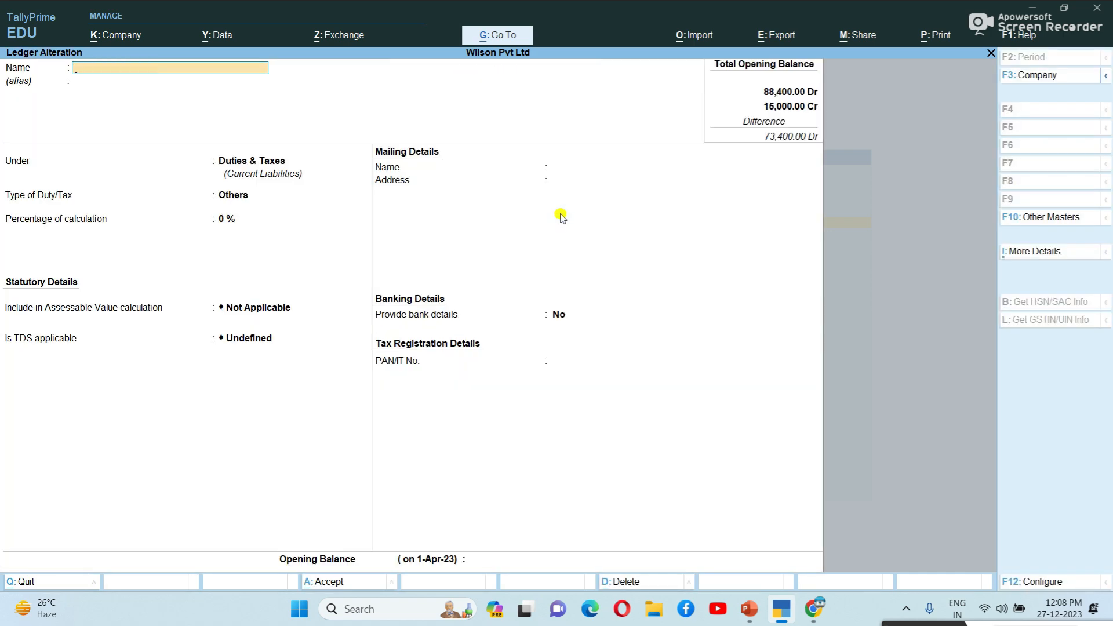
{"action": "key", "text": "Escape"}
{"action": "key", "text": "Escape"}
{"action": "key", "text": "Escape"}
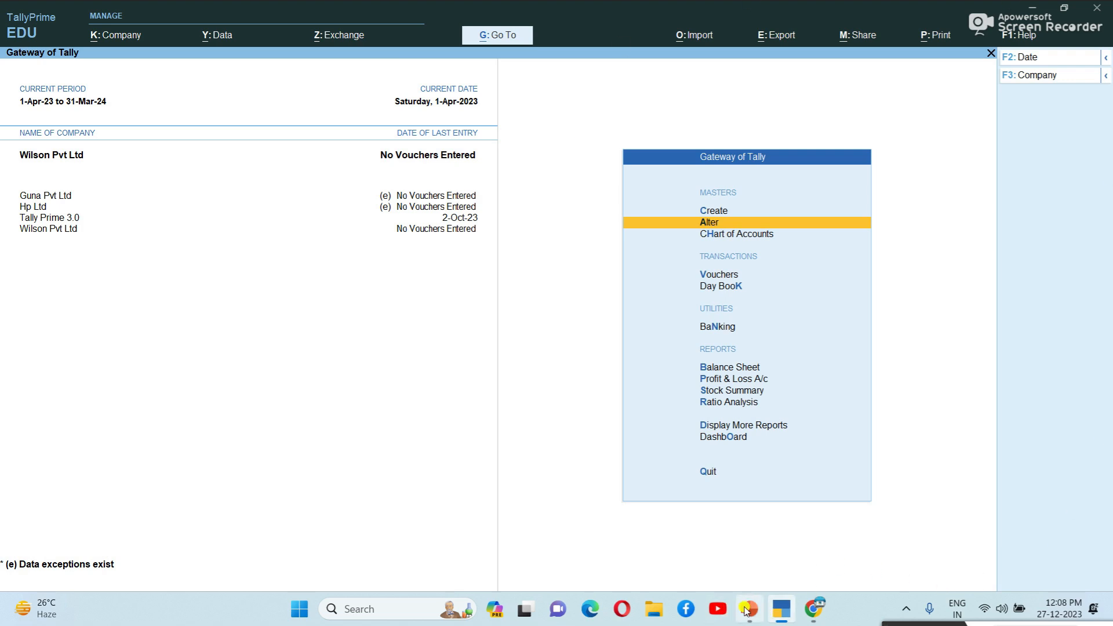
Step: Bring the Tally Help Download Sample Excel Files page forward and scroll through its lists
{"action": "mouse_move", "coordinate": [747, 609]}
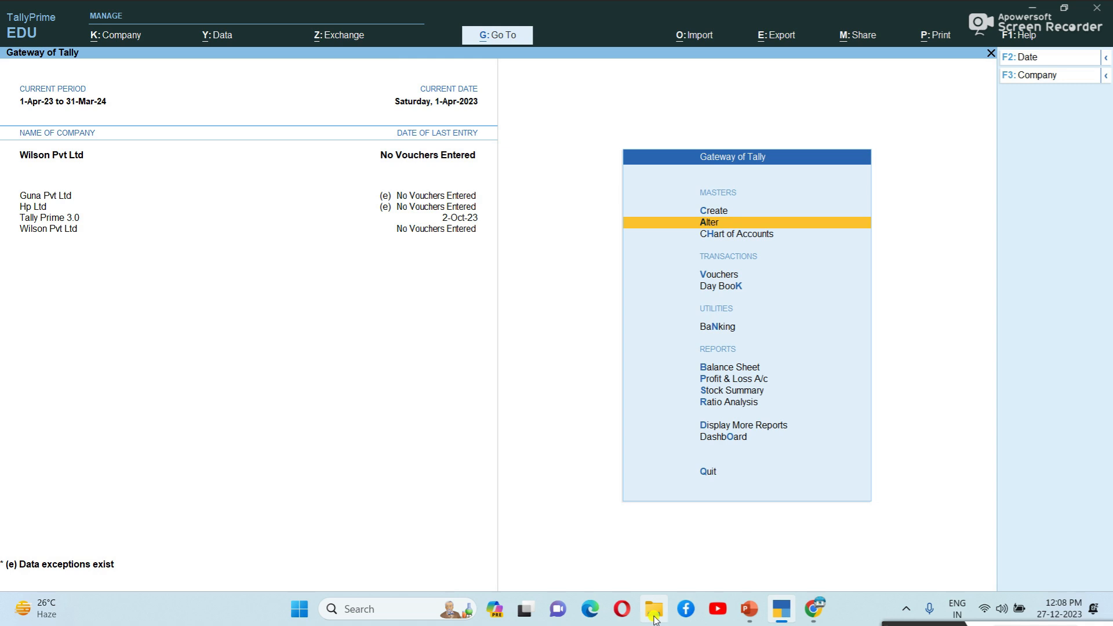
{"action": "mouse_move", "coordinate": [810, 609]}
{"action": "left_click", "coordinate": [823, 534]}
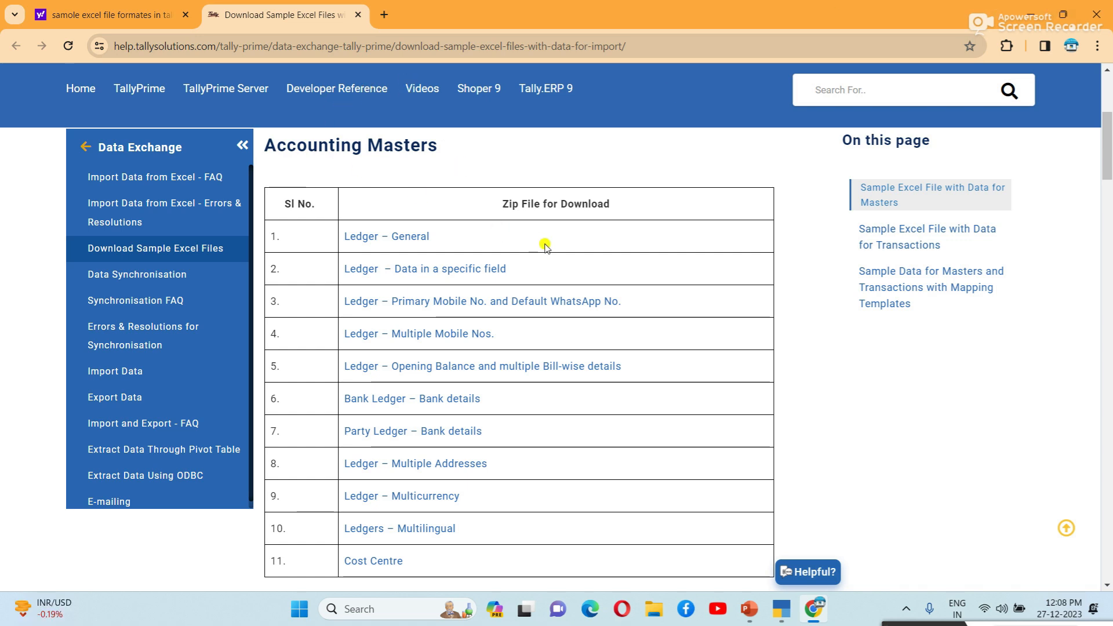
{"action": "scroll", "coordinate": [505, 305], "scroll_direction": "down", "scroll_amount": 3}
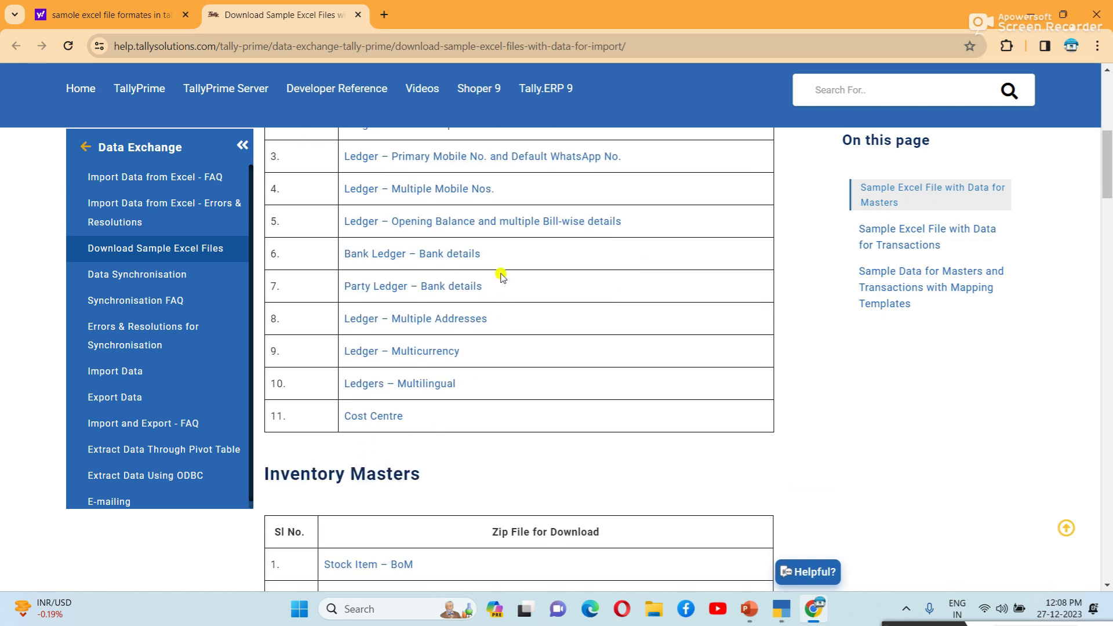
{"action": "scroll", "coordinate": [423, 348], "scroll_direction": "up", "scroll_amount": 3}
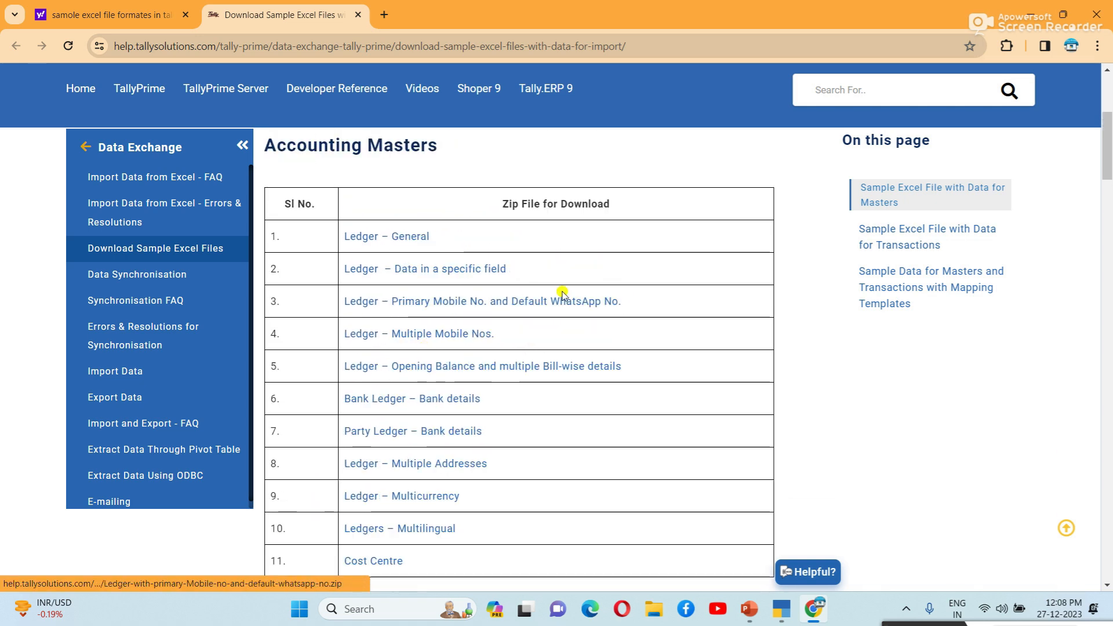
{"action": "scroll", "coordinate": [555, 403], "scroll_direction": "down", "scroll_amount": 3}
{"action": "scroll", "coordinate": [552, 395], "scroll_direction": "down", "scroll_amount": 2}
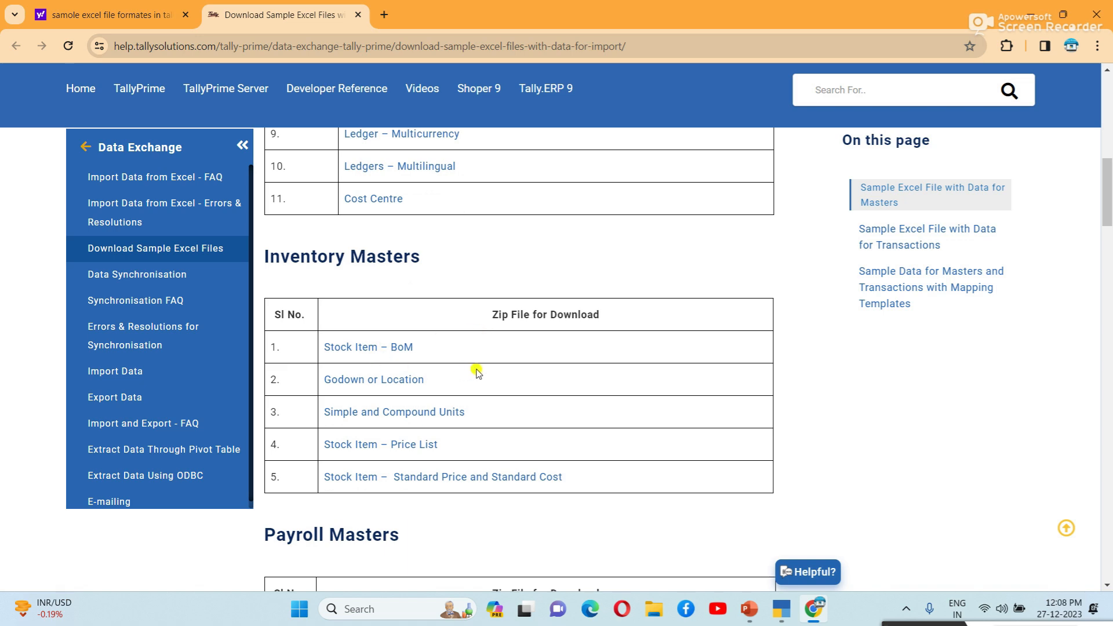
{"action": "scroll", "coordinate": [473, 389], "scroll_direction": "down", "scroll_amount": 1}
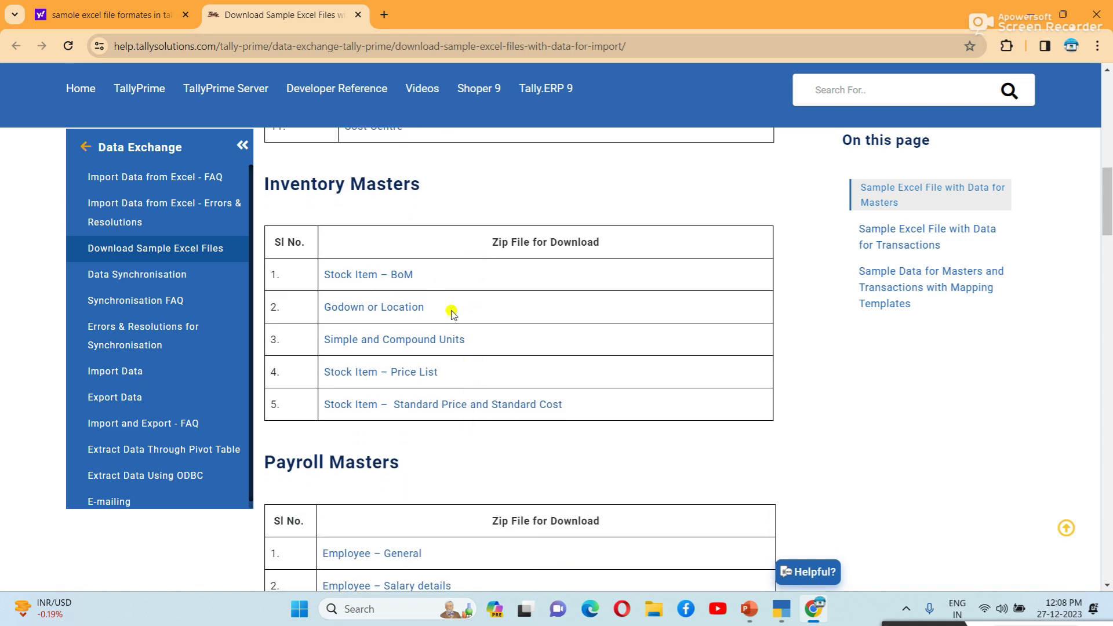
{"action": "scroll", "coordinate": [457, 416], "scroll_direction": "up", "scroll_amount": 4}
{"action": "scroll", "coordinate": [457, 416], "scroll_direction": "up", "scroll_amount": 1}
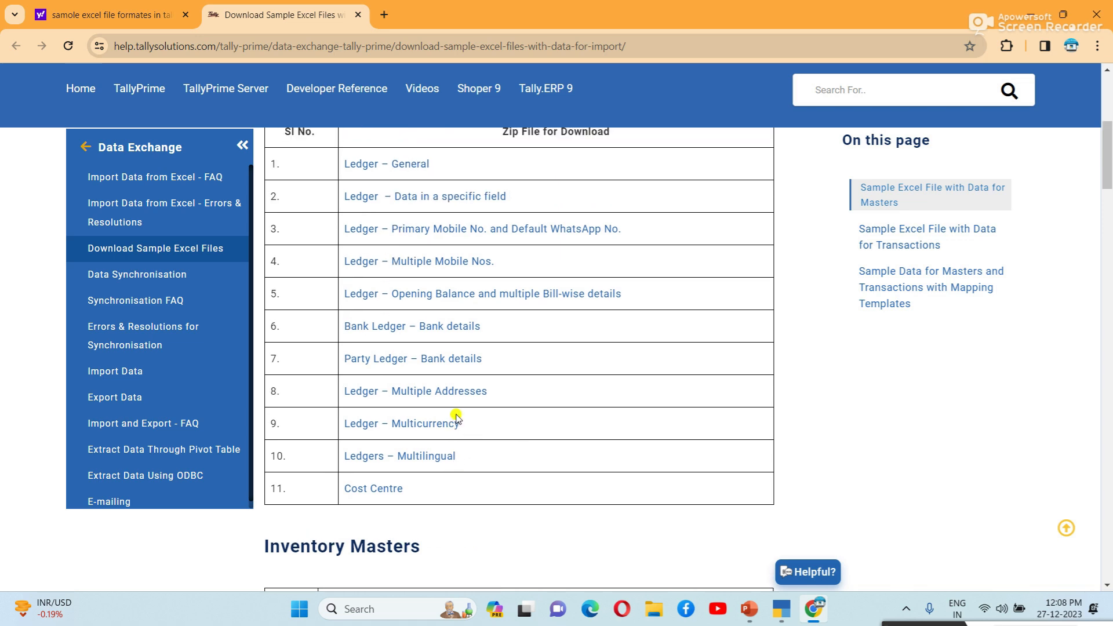
Step: Scroll to the Accounting Vouchers list and download the Vouchers – General sample zip
{"action": "scroll", "coordinate": [457, 417], "scroll_direction": "down", "scroll_amount": 4}
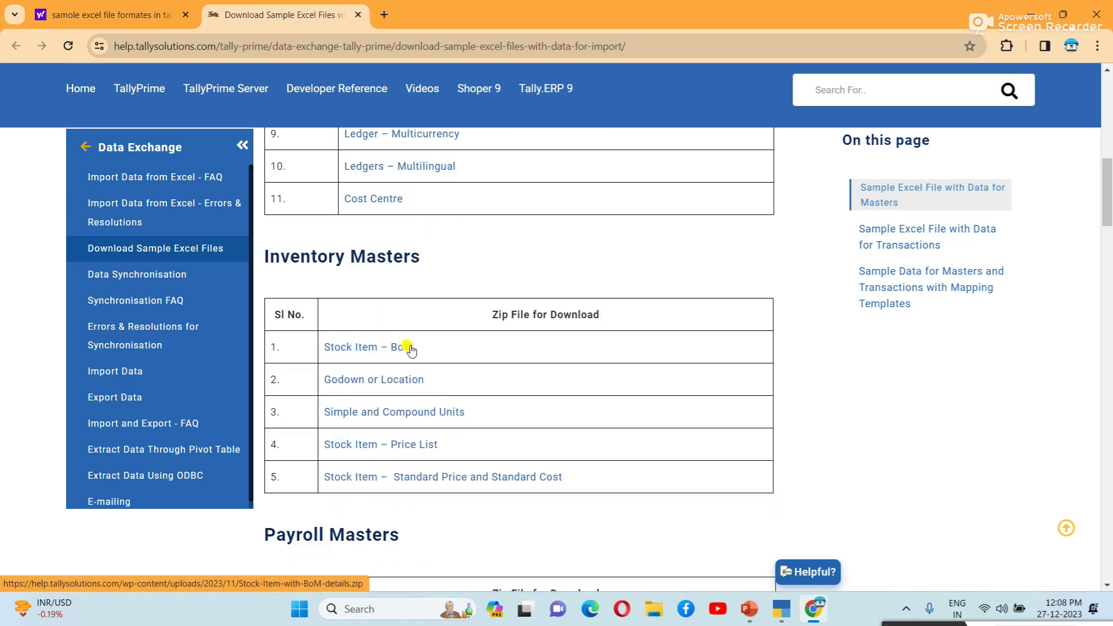
{"action": "scroll", "coordinate": [427, 392], "scroll_direction": "down", "scroll_amount": 1}
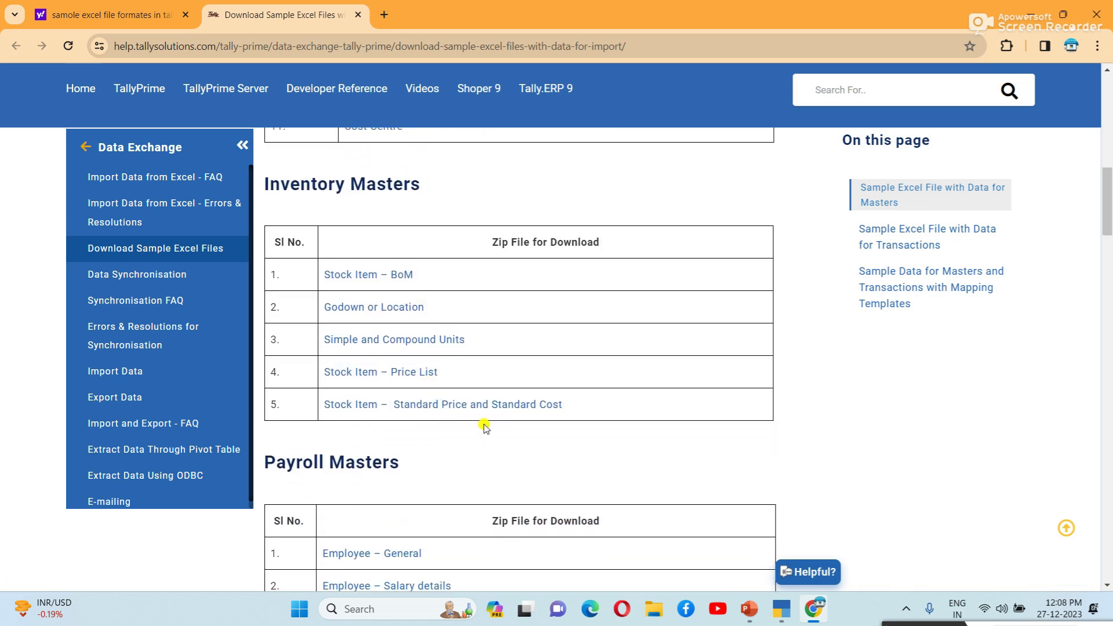
{"action": "scroll", "coordinate": [487, 425], "scroll_direction": "down", "scroll_amount": 2}
{"action": "scroll", "coordinate": [486, 423], "scroll_direction": "down", "scroll_amount": 7}
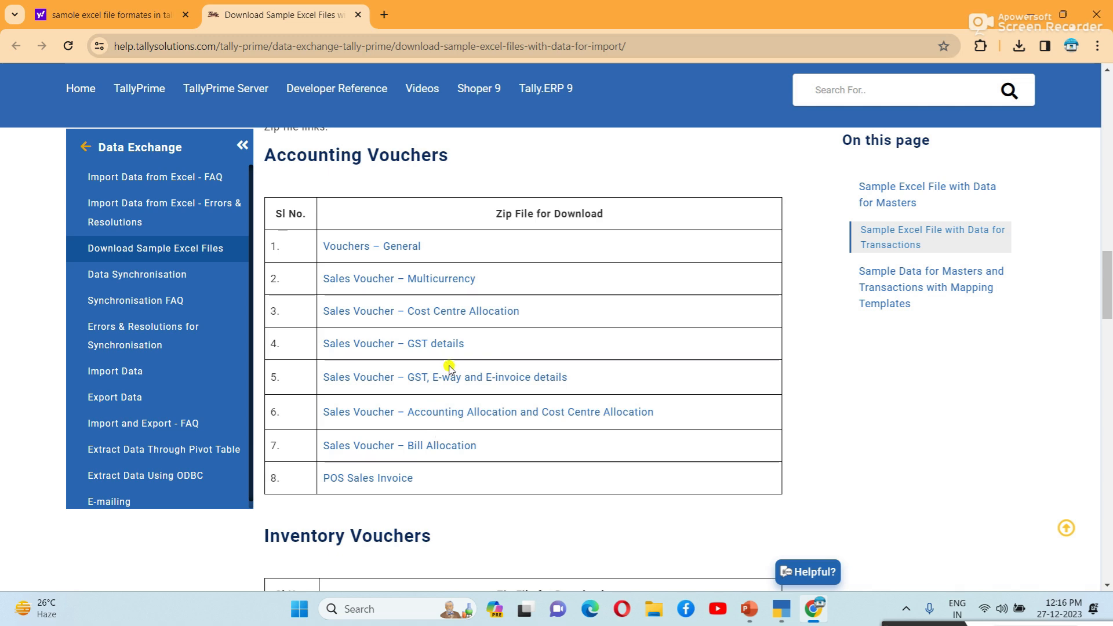
{"action": "scroll", "coordinate": [447, 369], "scroll_direction": "down", "scroll_amount": 1}
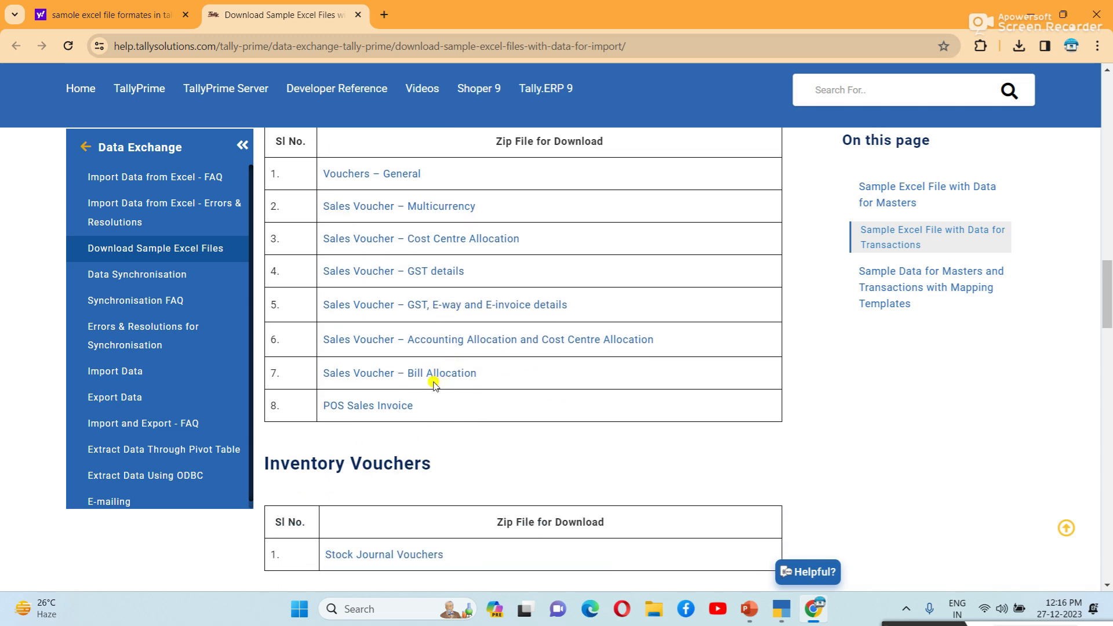
{"action": "scroll", "coordinate": [435, 382], "scroll_direction": "up", "scroll_amount": 1}
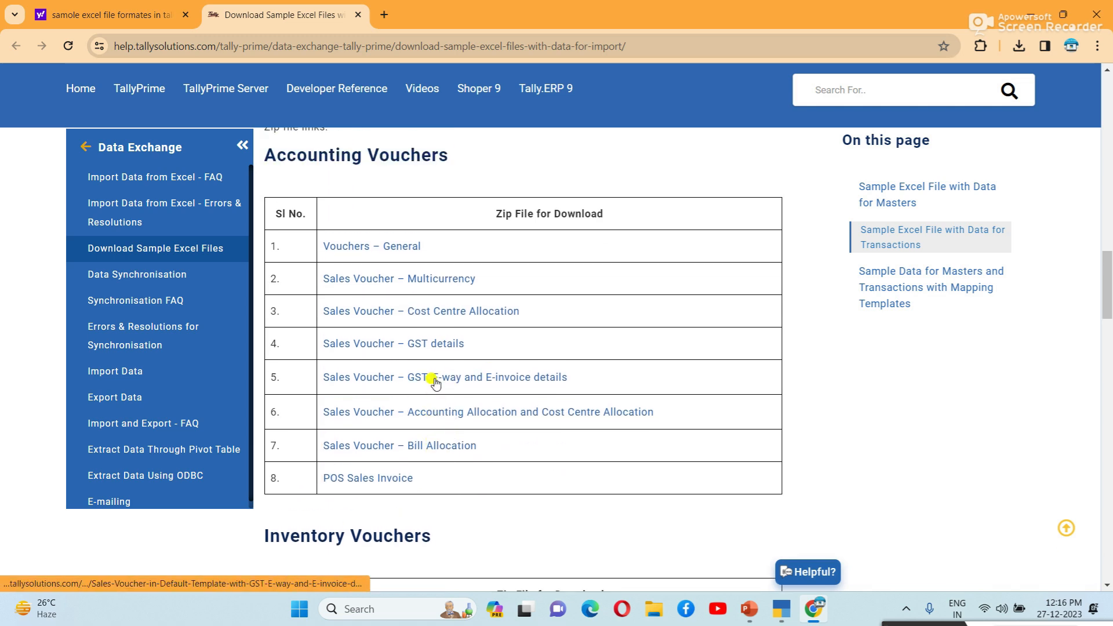
{"action": "left_click", "coordinate": [400, 250]}
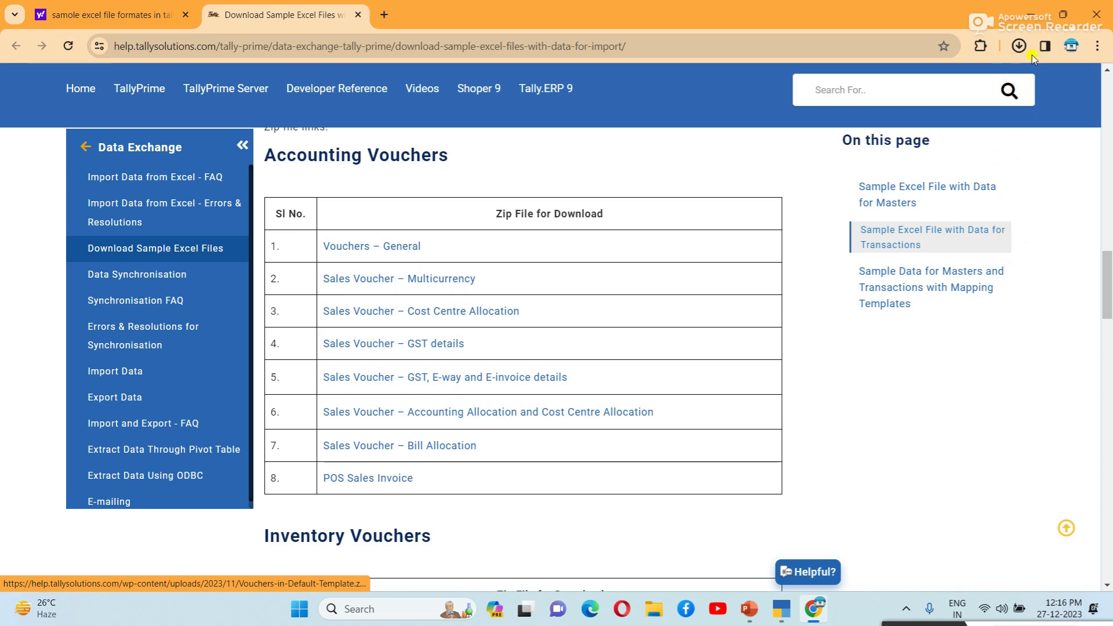
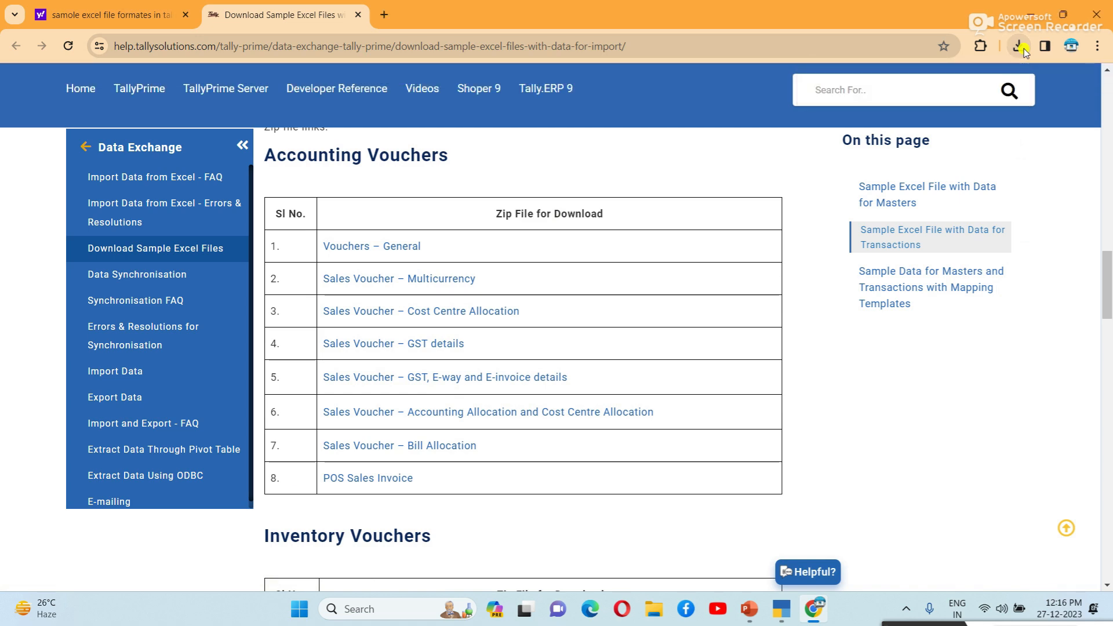
Step: Open Vouchers-in-Default-Template.zip from Chrome's downloads, pass the warnings, and launch the Excel file inside
{"action": "left_click", "coordinate": [1024, 51]}
{"action": "mouse_move", "coordinate": [940, 106]}
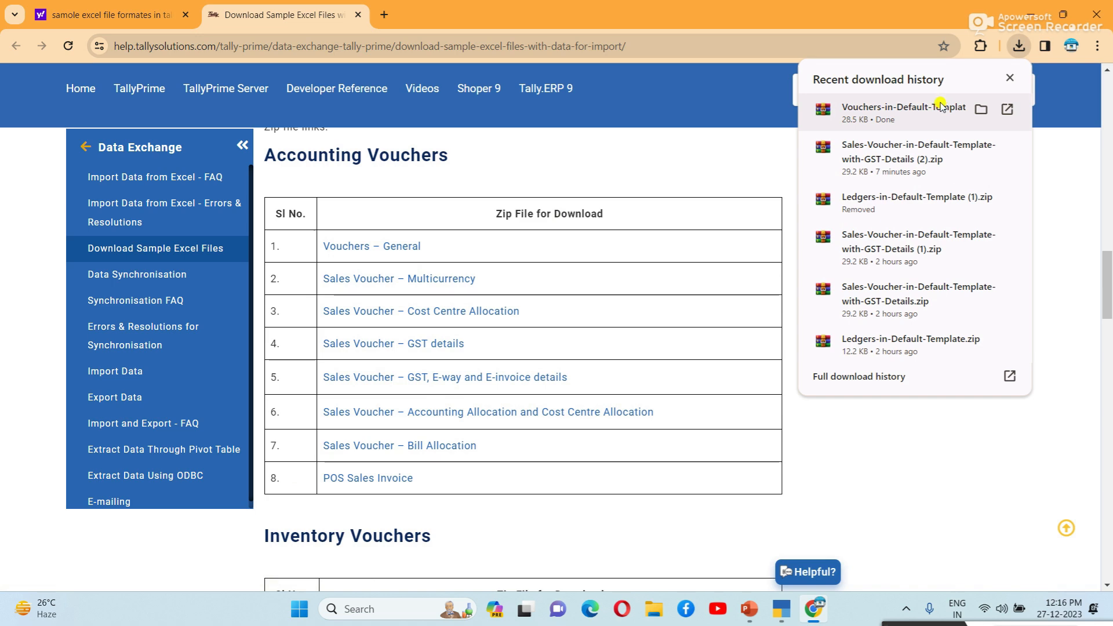
{"action": "left_click", "coordinate": [905, 110]}
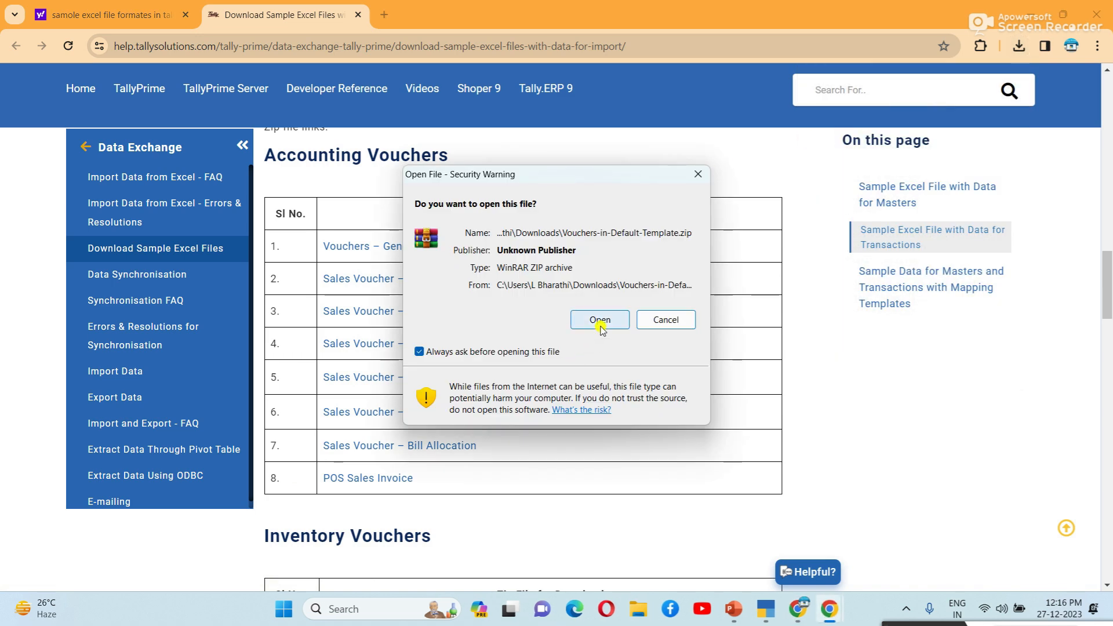
{"action": "left_click", "coordinate": [600, 330]}
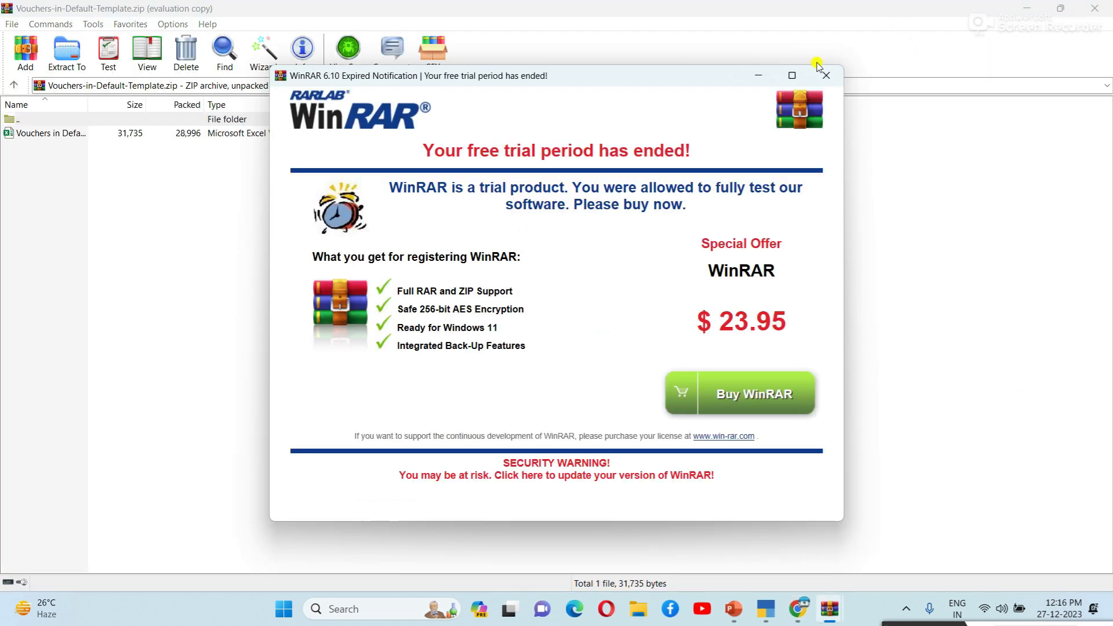
{"action": "left_click", "coordinate": [817, 74]}
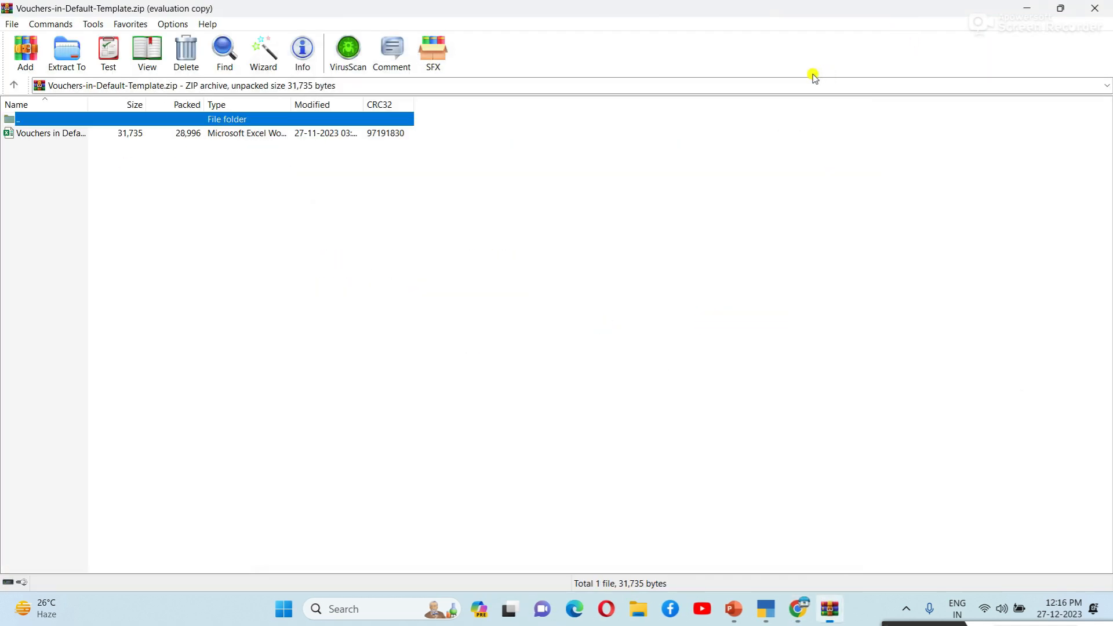
{"action": "left_click", "coordinate": [141, 137]}
{"action": "double_click", "coordinate": [142, 136]}
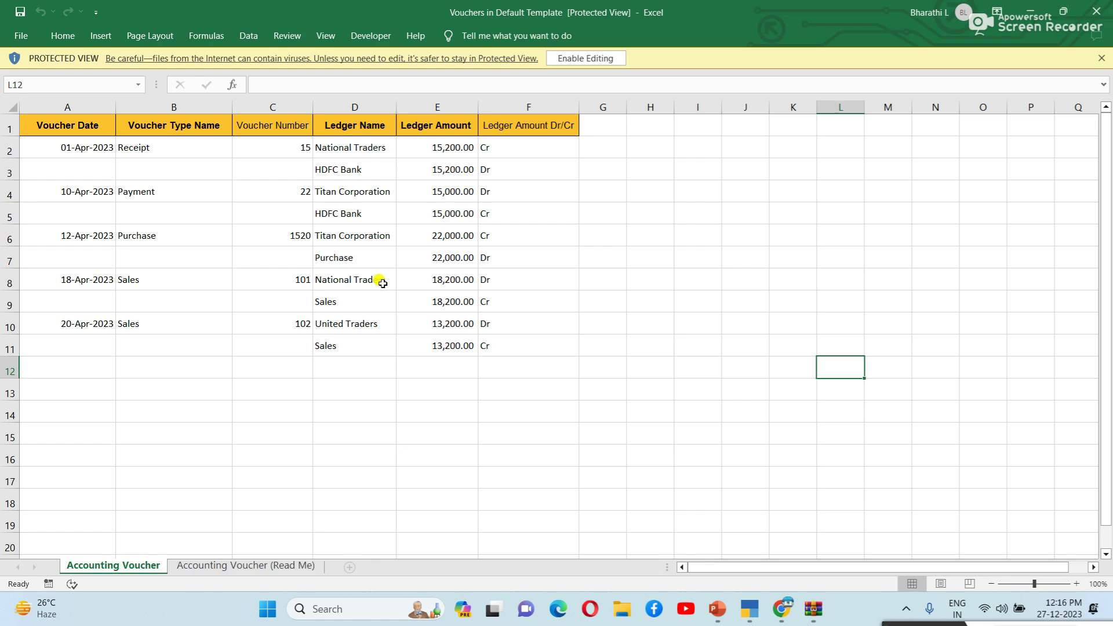
Step: Enable editing on the workbook and check the voucher types in column B, including Sales in B8
{"action": "left_click", "coordinate": [603, 59]}
{"action": "left_click", "coordinate": [623, 270]}
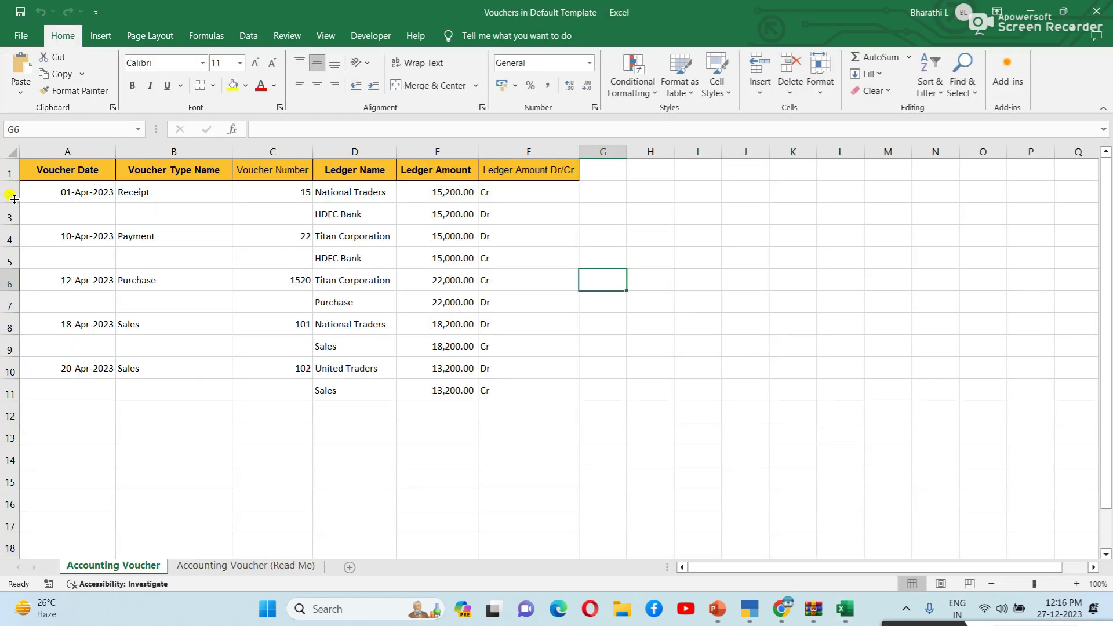
{"action": "left_click", "coordinate": [165, 186]}
{"action": "left_click", "coordinate": [176, 244]}
{"action": "left_click", "coordinate": [187, 277]}
{"action": "left_click", "coordinate": [191, 316]}
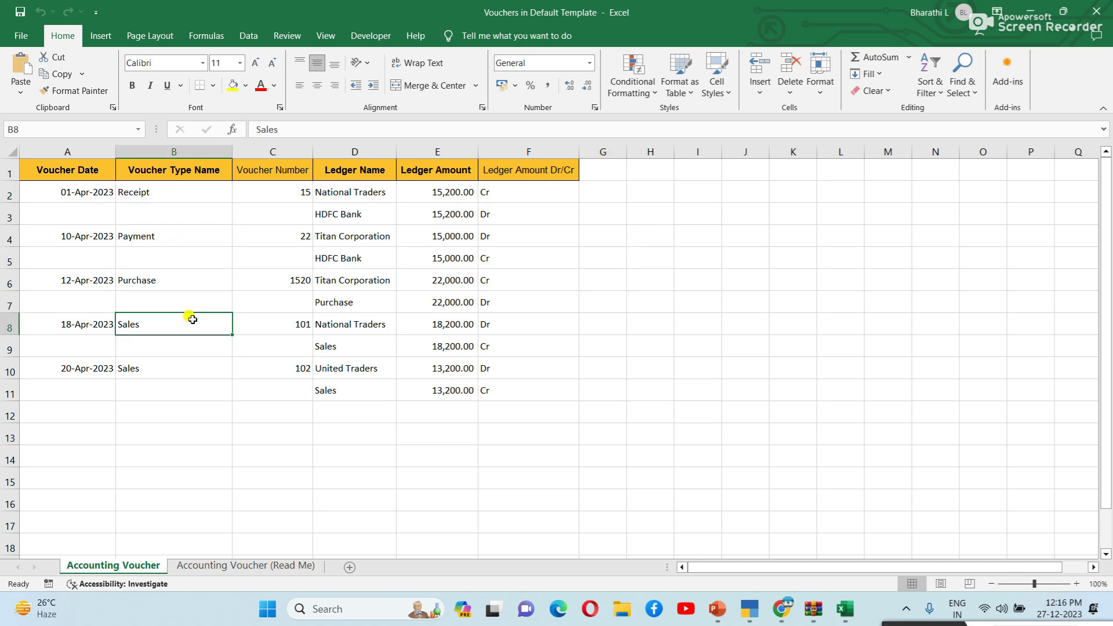
Step: Review the dates in A2:A10, the voucher types, voucher numbers and ledger names in columns B–D
{"action": "left_click", "coordinate": [756, 213]}
{"action": "left_click_drag", "start_coordinate": [46, 193], "coordinate": [67, 363]}
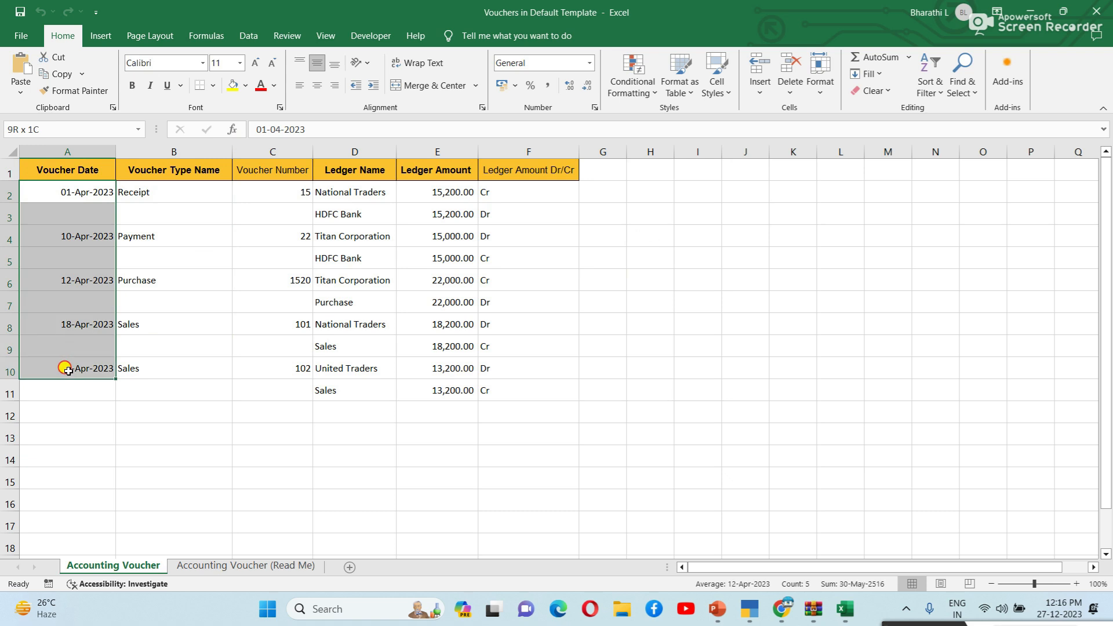
{"action": "left_click", "coordinate": [130, 390]}
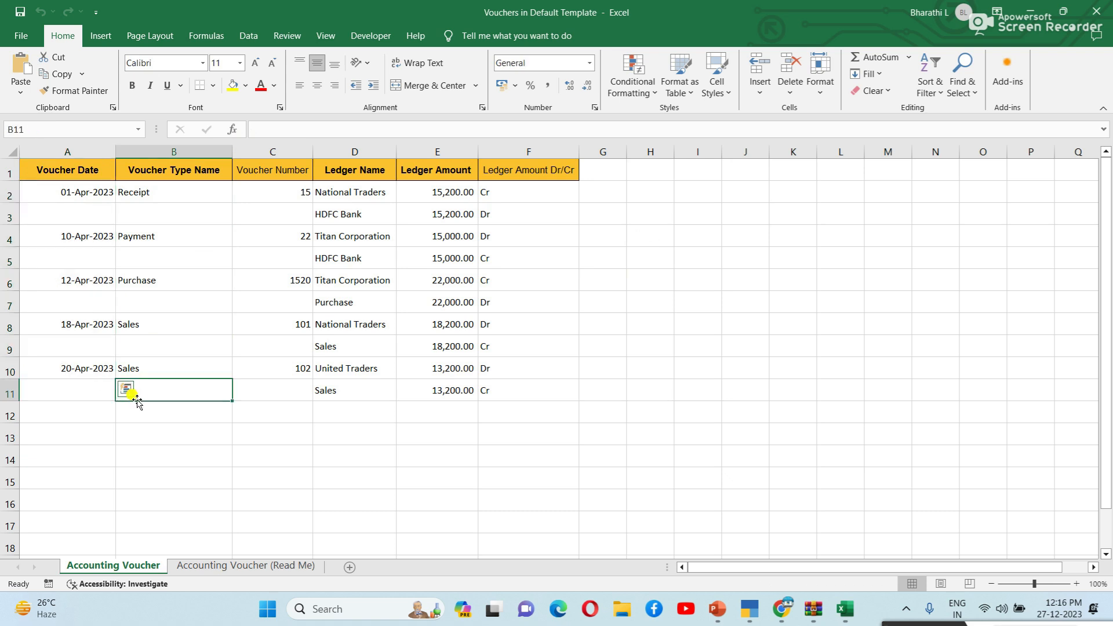
{"action": "left_click", "coordinate": [175, 183]}
{"action": "left_click", "coordinate": [182, 275]}
{"action": "left_click", "coordinate": [298, 280]}
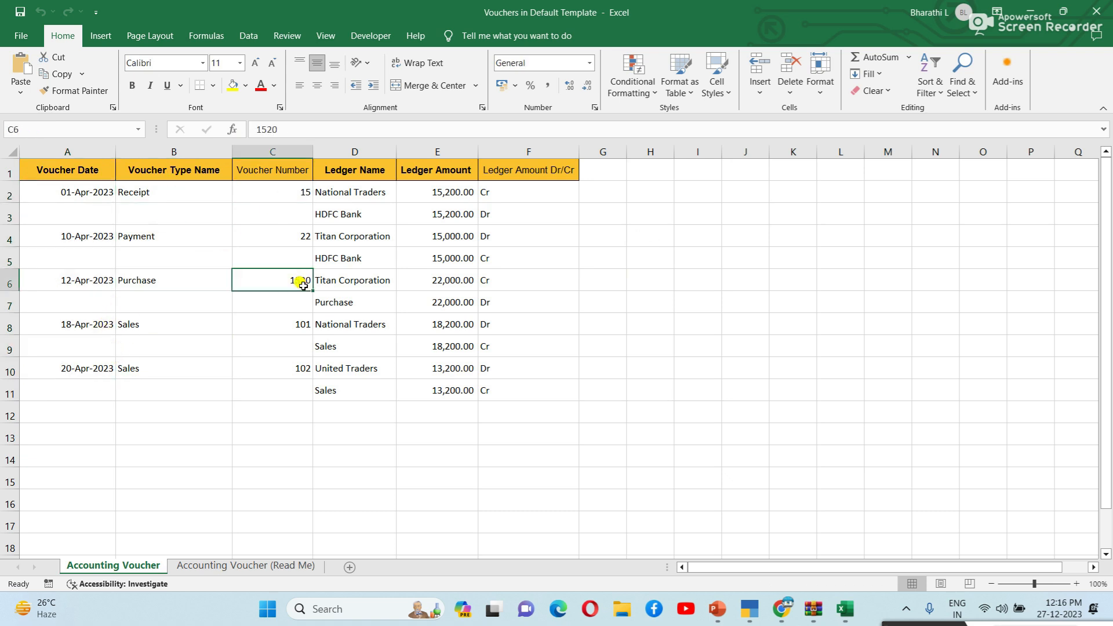
{"action": "left_click", "coordinate": [367, 197]}
{"action": "left_click", "coordinate": [366, 241]}
{"action": "left_click", "coordinate": [367, 319]}
{"action": "left_click", "coordinate": [364, 385]}
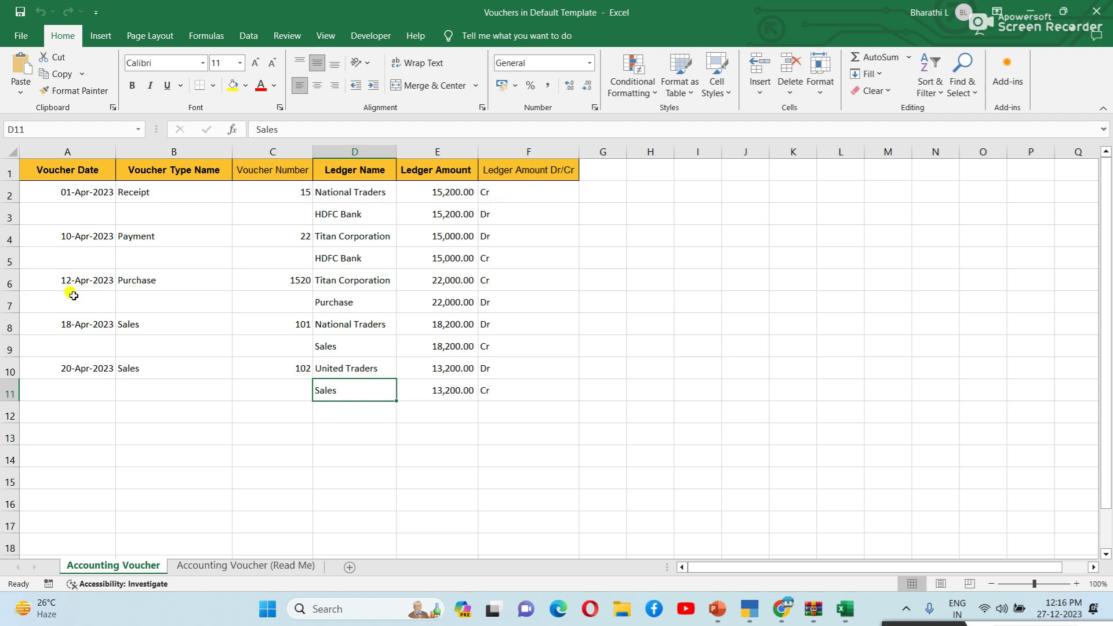
{"action": "left_click", "coordinate": [64, 277]}
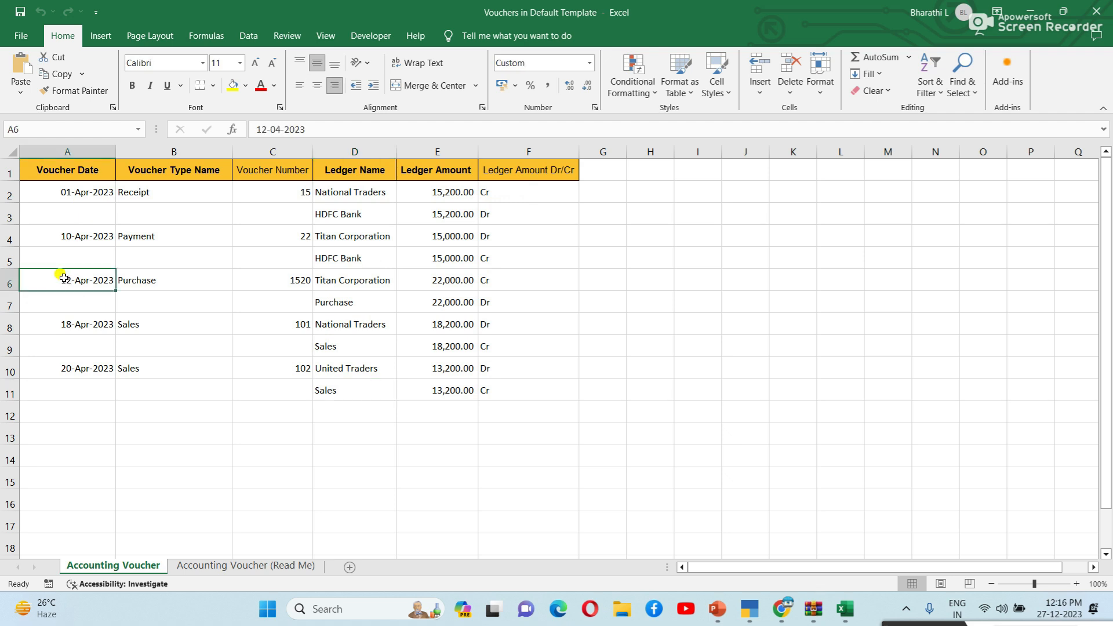
Step: Change the Purchase date in A6 to 01-Apr-2023 and the Payment date in A4 to 02-Apr-2023
{"action": "left_click", "coordinate": [269, 128]}
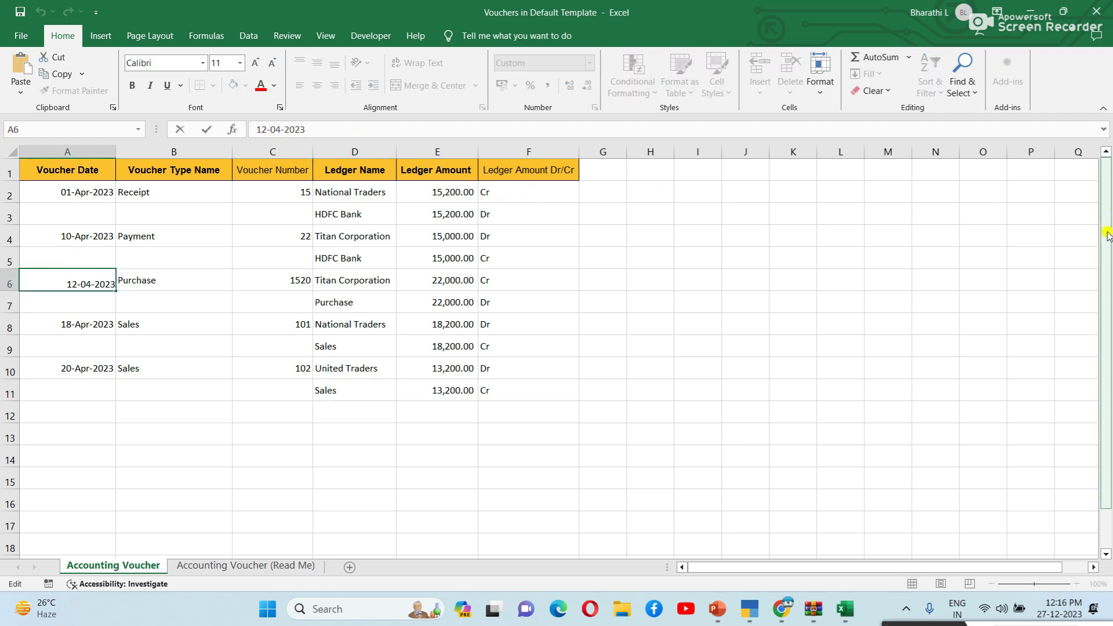
{"action": "key", "text": "BackSpace"}
{"action": "left_click", "coordinate": [119, 364]}
{"action": "left_click", "coordinate": [76, 240]}
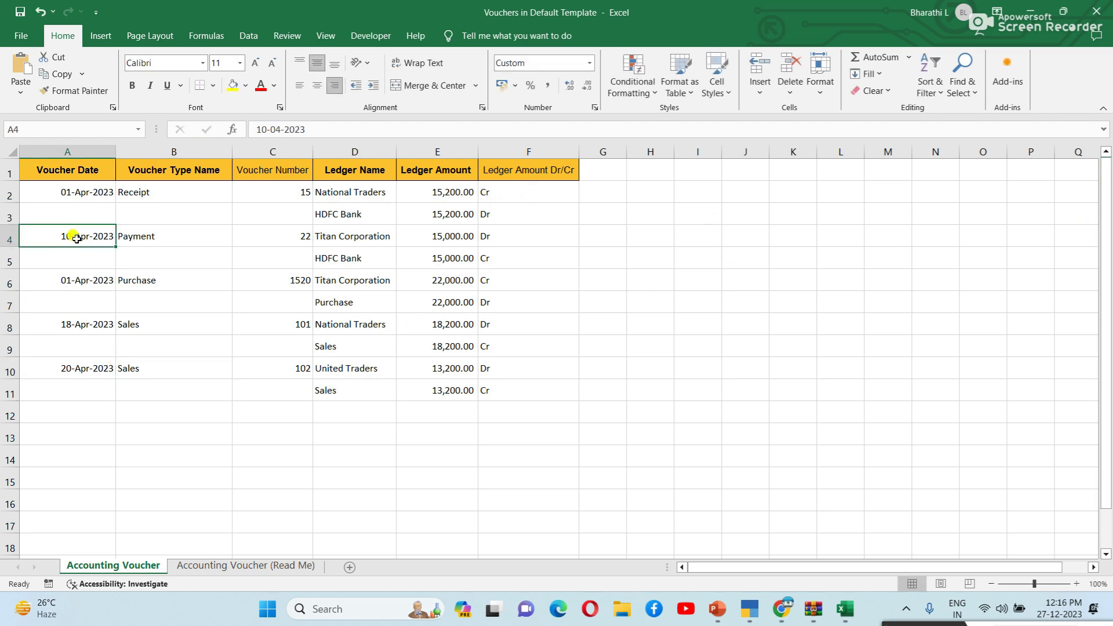
{"action": "double_click", "coordinate": [64, 235]}
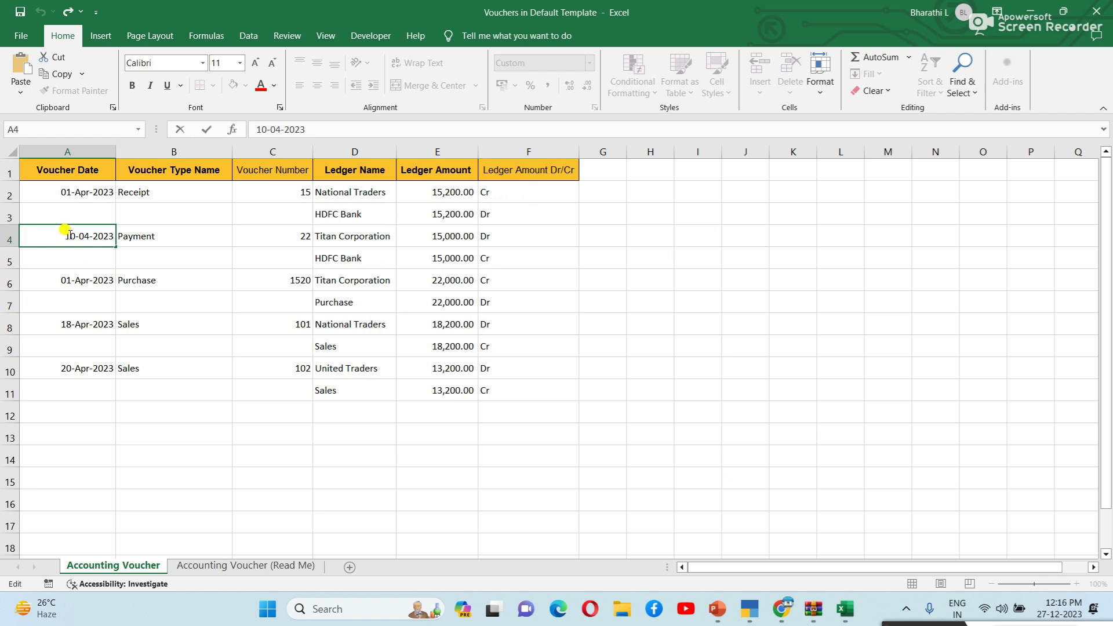
{"action": "key", "text": "BackSpace"}
{"action": "key", "text": "BackSpace"}
{"action": "type", "text": "02"}
{"action": "key", "text": "Return"}
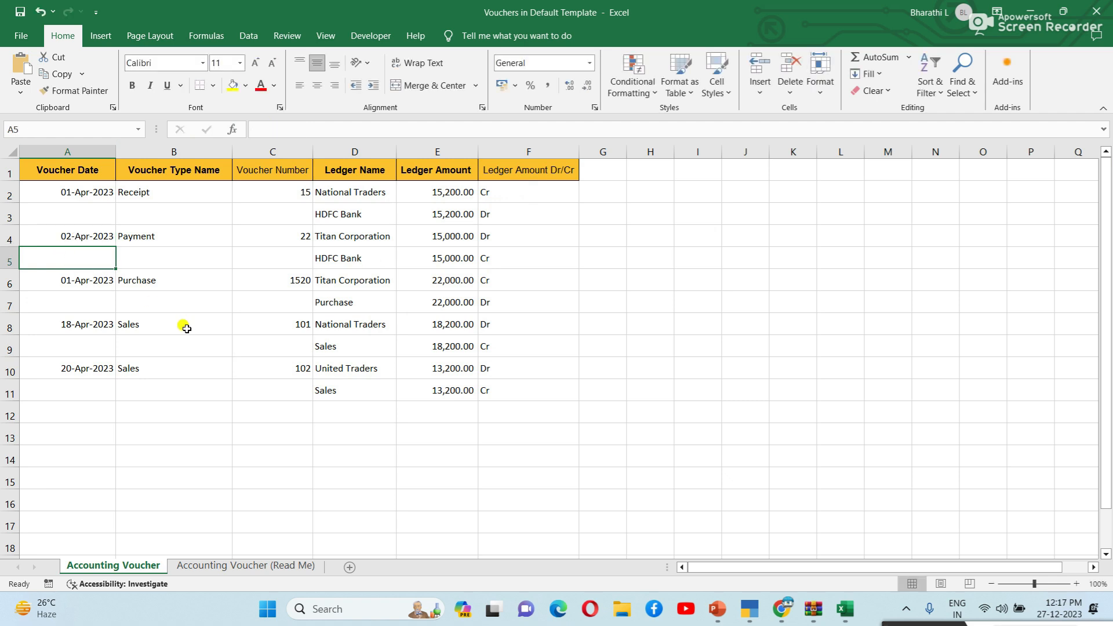
Step: Change the first Sales date in A8 to 01-Apr-2023 and the second Sales date in A10 to 02-Apr-2023
{"action": "double_click", "coordinate": [73, 322]}
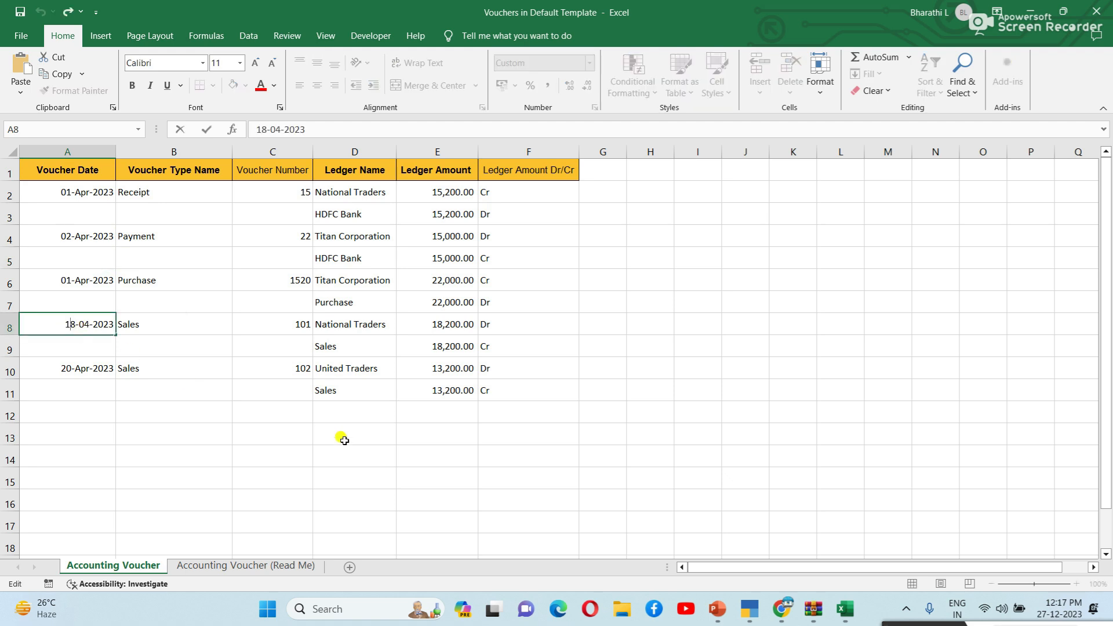
{"action": "key", "text": "BackSpace"}
{"action": "key", "text": "BackSpace"}
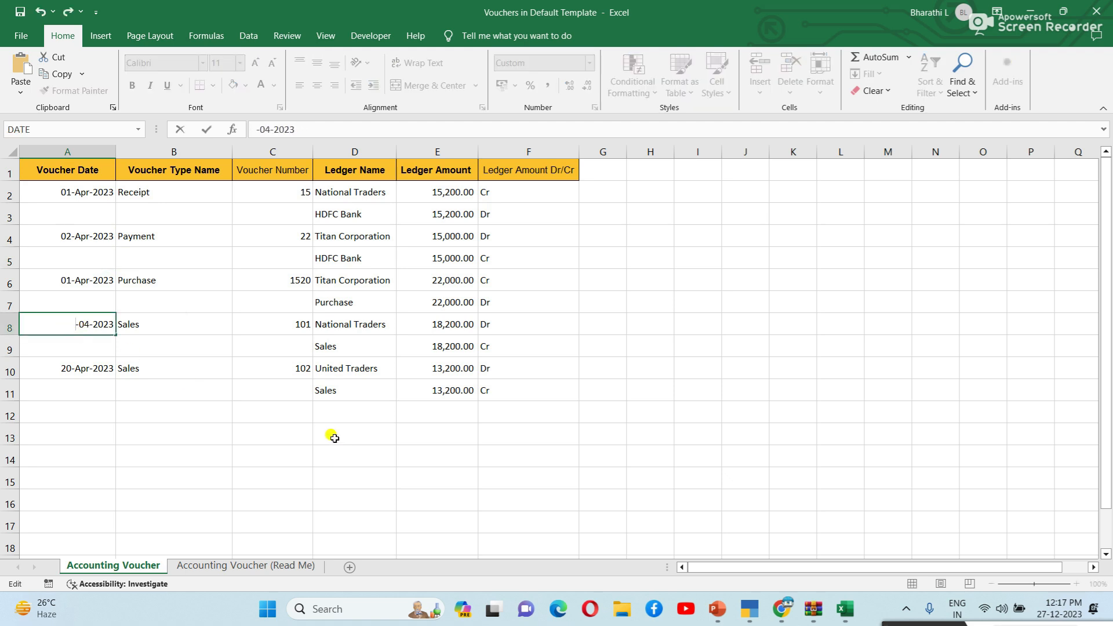
{"action": "type", "text": "01"}
{"action": "key", "text": "Return"}
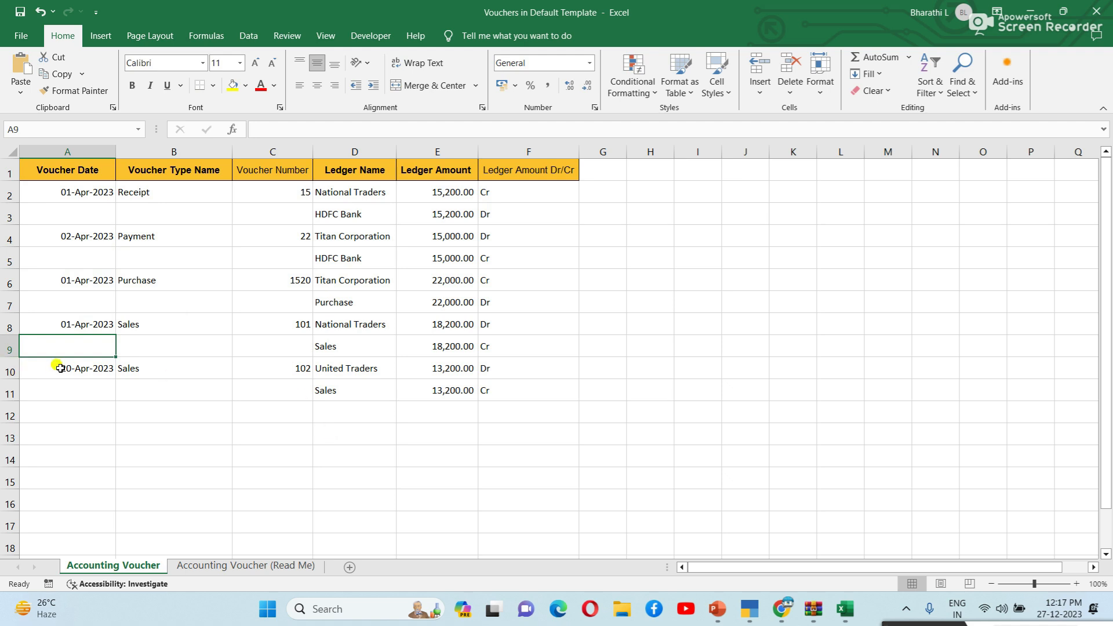
{"action": "double_click", "coordinate": [65, 369]}
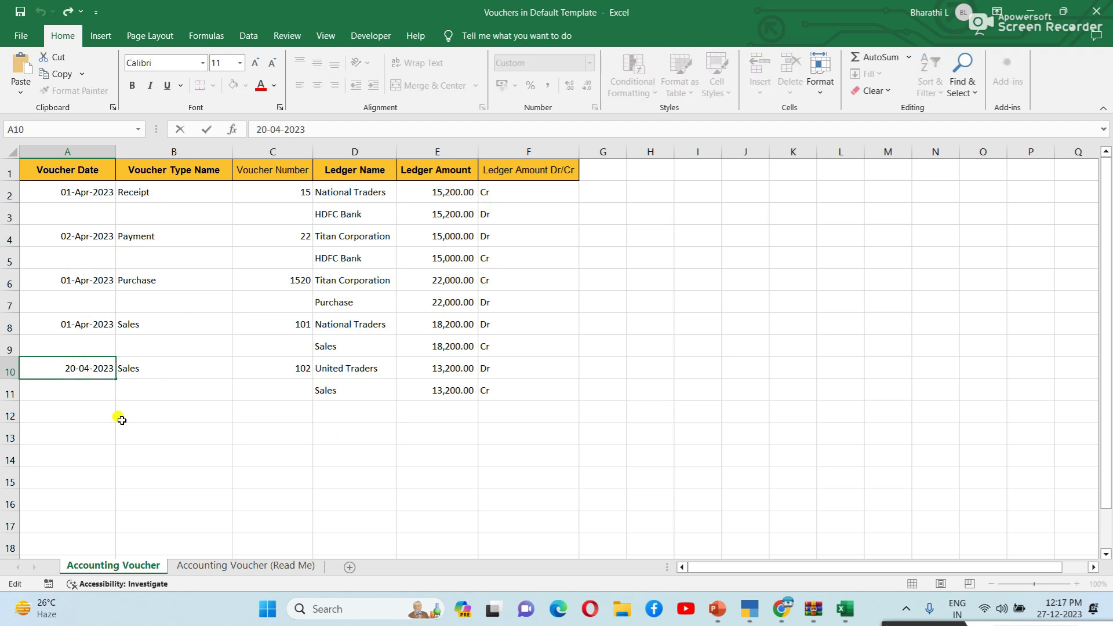
{"action": "key", "text": "BackSpace"}
{"action": "left_click", "coordinate": [119, 418]}
{"action": "key", "text": "Down"}
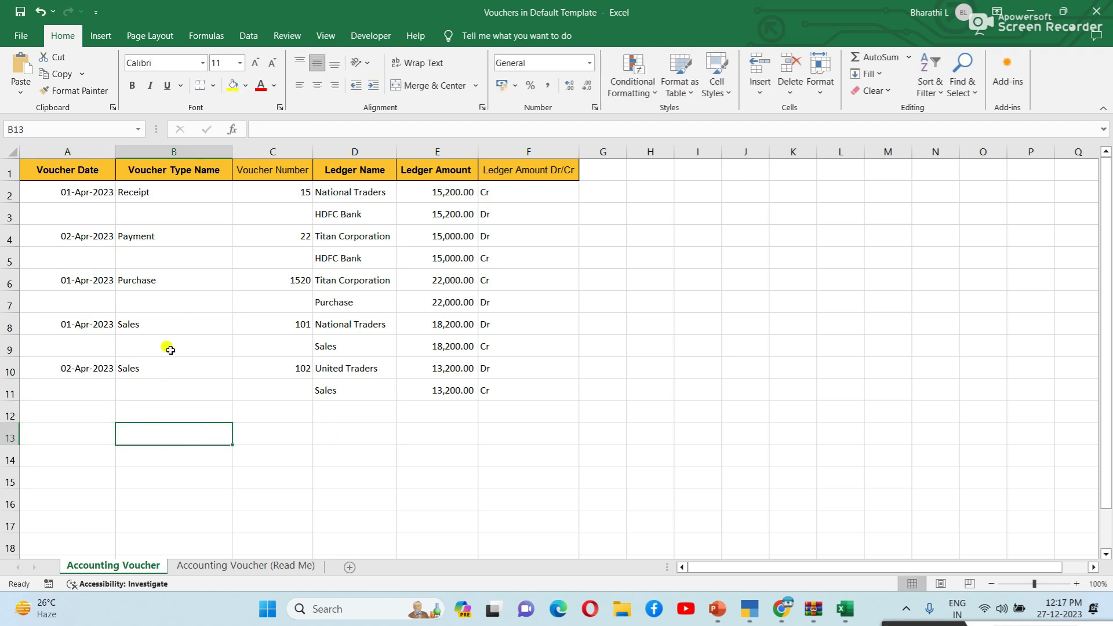
Step: Check the blank cells around the table and the Receipt, Payment, Purchase and Sales types in column B
{"action": "left_click", "coordinate": [644, 298]}
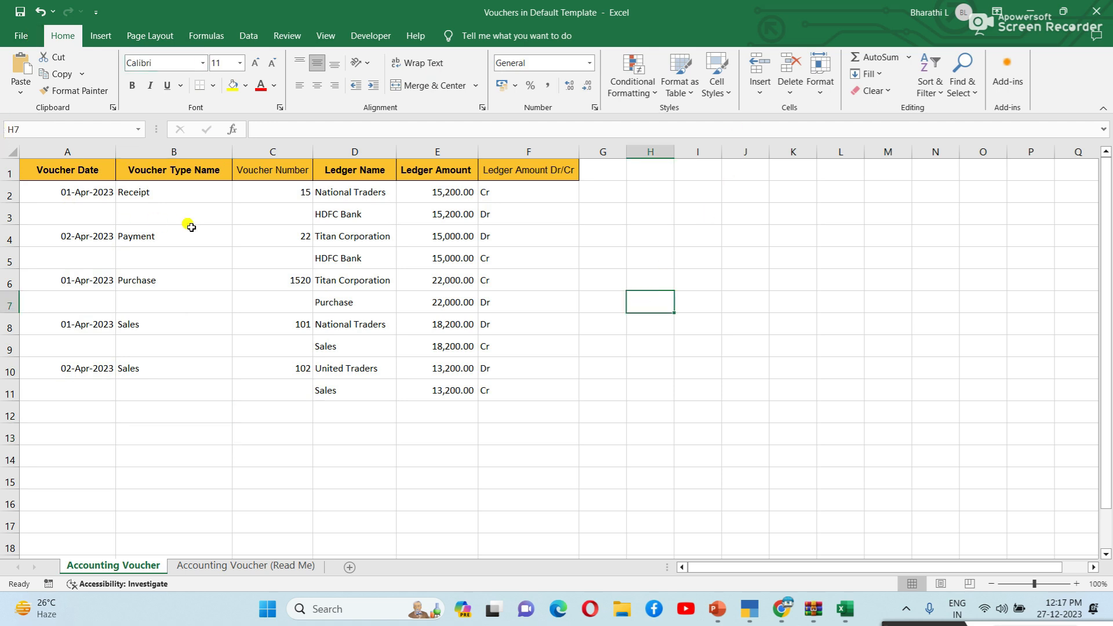
{"action": "left_click", "coordinate": [313, 366]}
{"action": "left_click", "coordinate": [266, 386]}
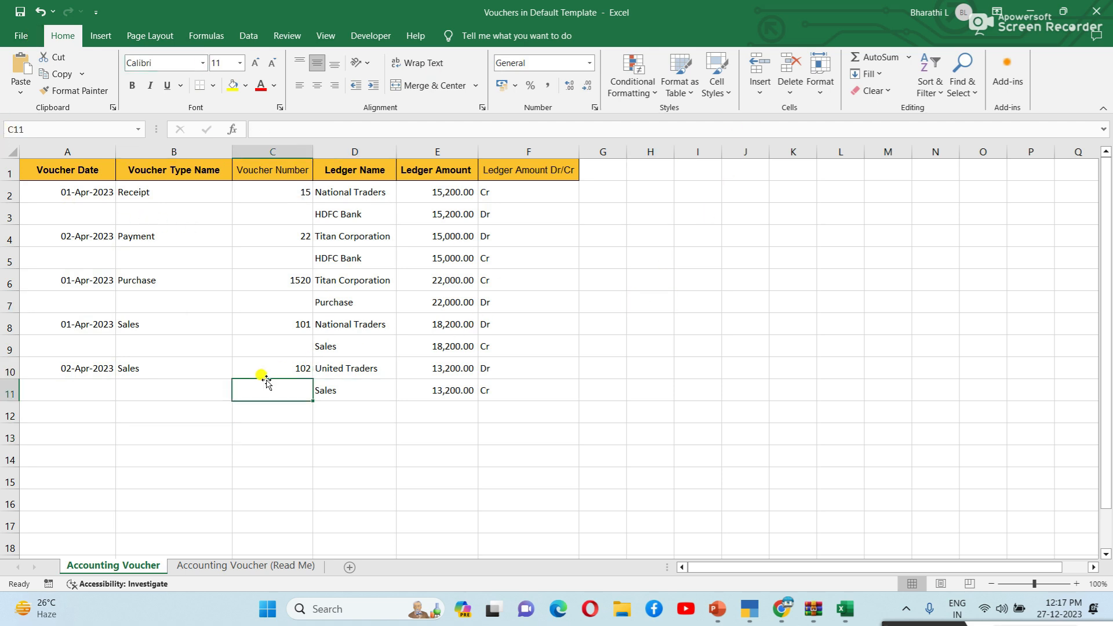
{"action": "left_click", "coordinate": [287, 440]}
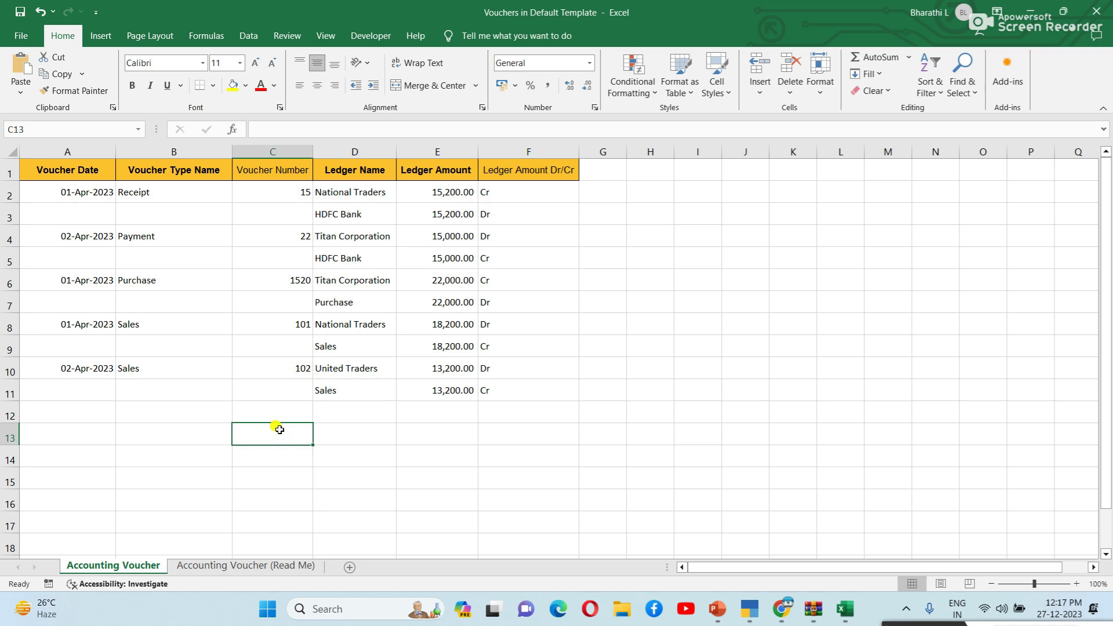
{"action": "left_click", "coordinate": [698, 363]}
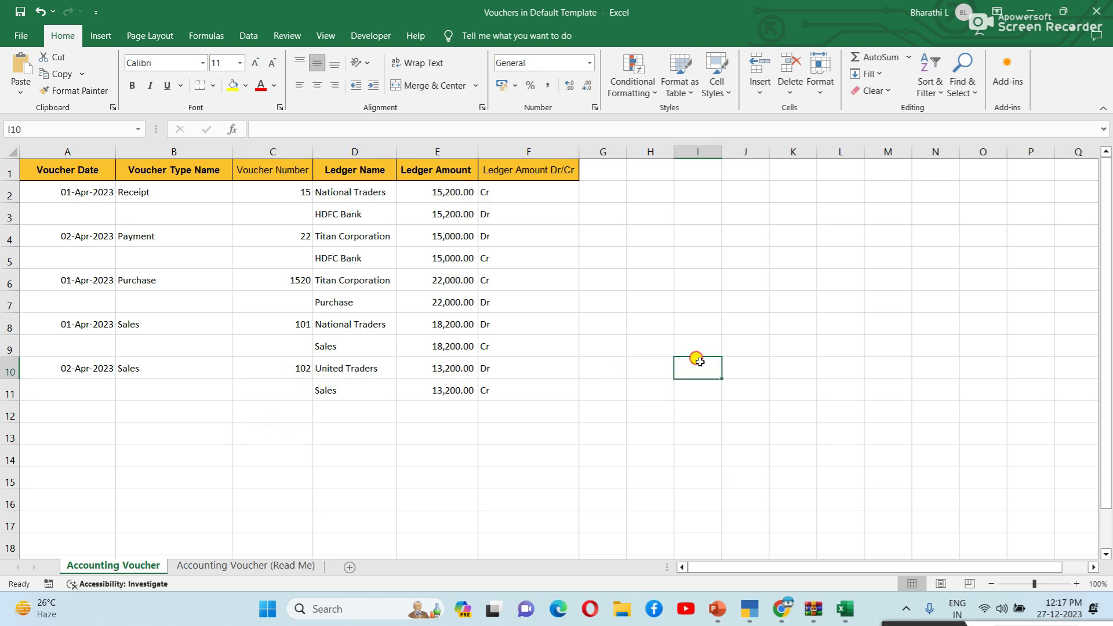
{"action": "left_click", "coordinate": [99, 224]}
{"action": "left_click", "coordinate": [182, 211]}
{"action": "left_click", "coordinate": [176, 191]}
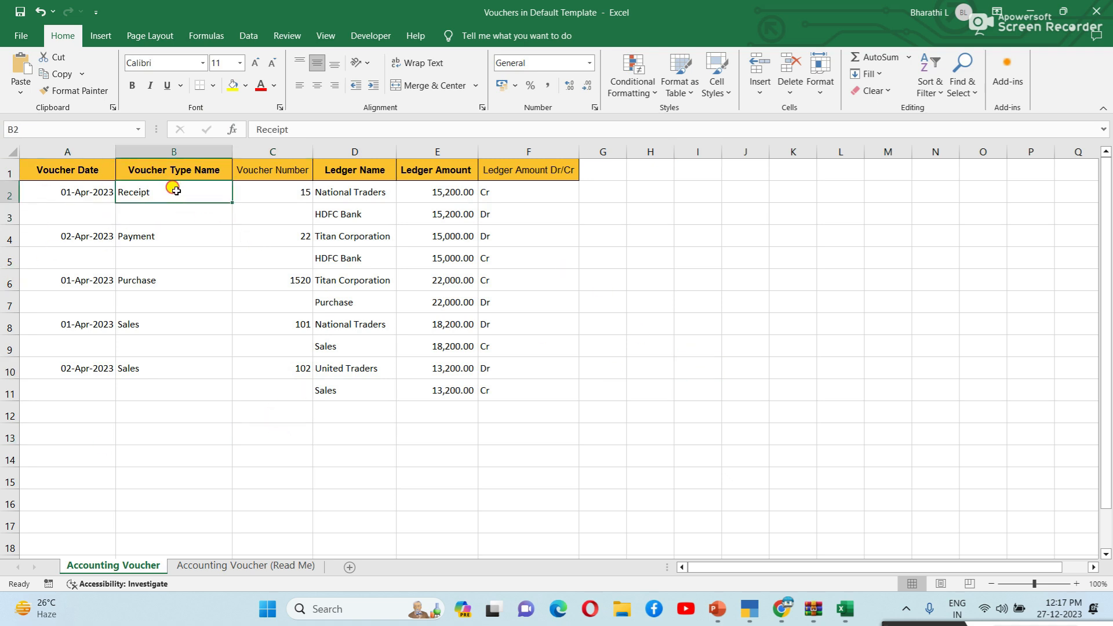
{"action": "left_click", "coordinate": [174, 242]}
{"action": "left_click", "coordinate": [164, 279]}
{"action": "left_click", "coordinate": [177, 329]}
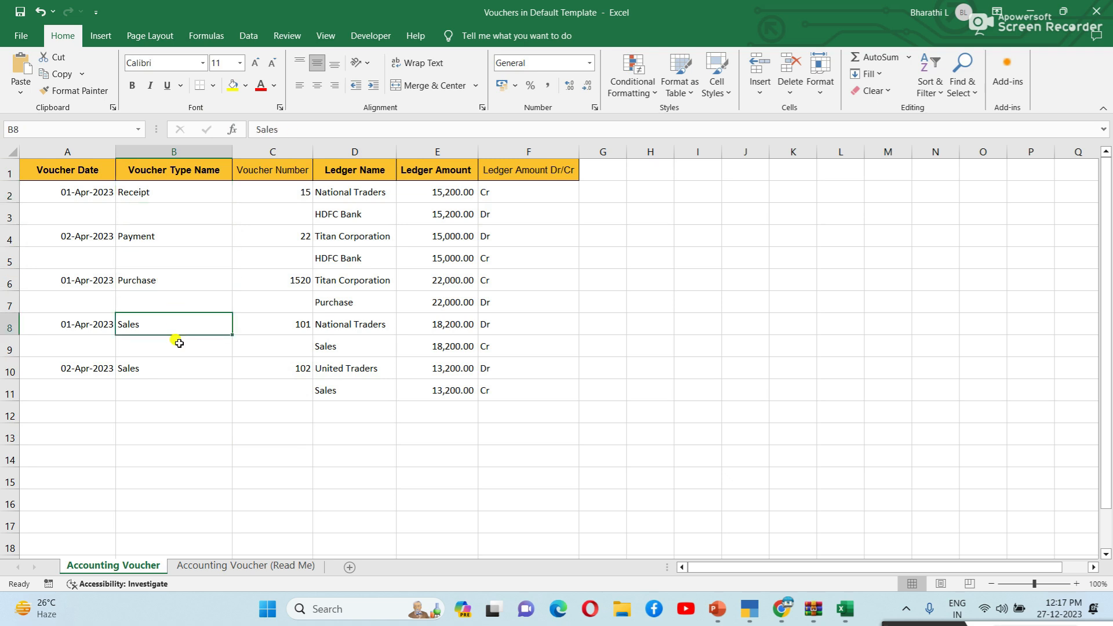
{"action": "left_click", "coordinate": [173, 372]}
Step: Check voucher number 15 in C2, the blank numbers, and the ledger names in column D
{"action": "left_click", "coordinate": [281, 195]}
{"action": "left_click", "coordinate": [270, 302]}
{"action": "left_click", "coordinate": [266, 347]}
{"action": "left_click", "coordinate": [267, 390]}
{"action": "left_click", "coordinate": [354, 195]}
{"action": "left_click", "coordinate": [356, 256]}
{"action": "left_click", "coordinate": [351, 324]}
{"action": "left_click", "coordinate": [345, 394]}
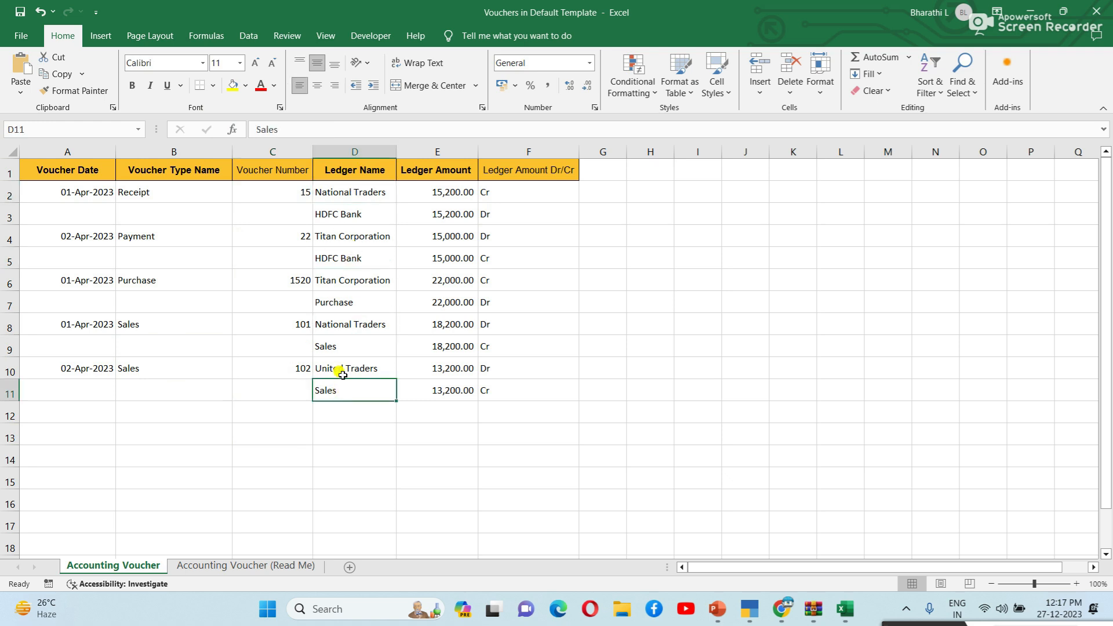
{"action": "left_click", "coordinate": [345, 370]}
{"action": "left_click", "coordinate": [342, 347]}
{"action": "left_click", "coordinate": [342, 325]}
{"action": "left_click", "coordinate": [366, 191]}
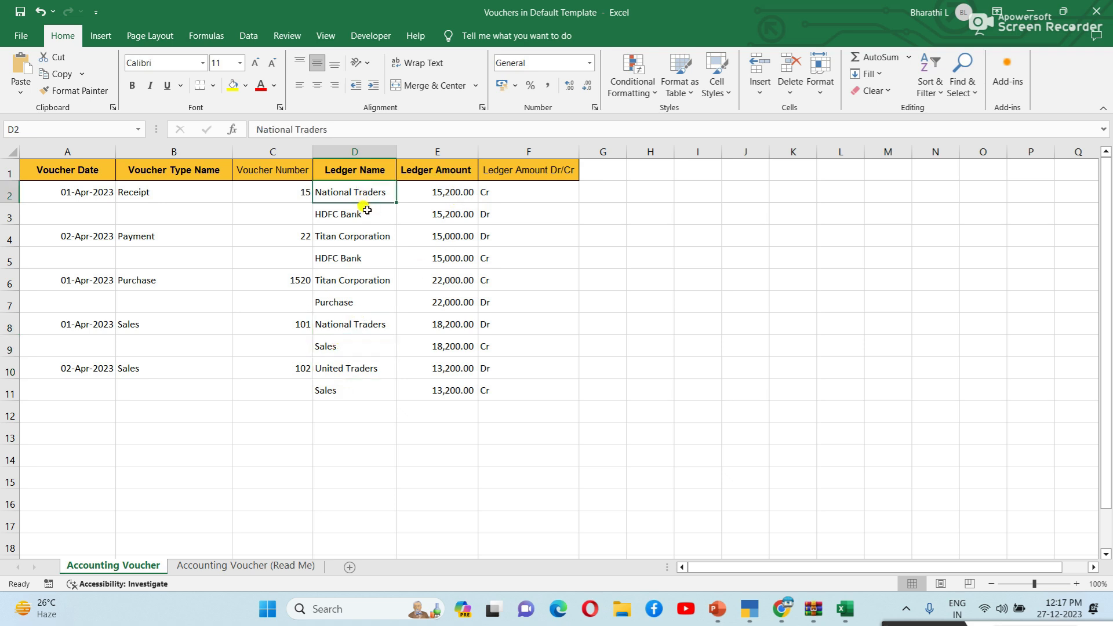
{"action": "left_click", "coordinate": [367, 214]}
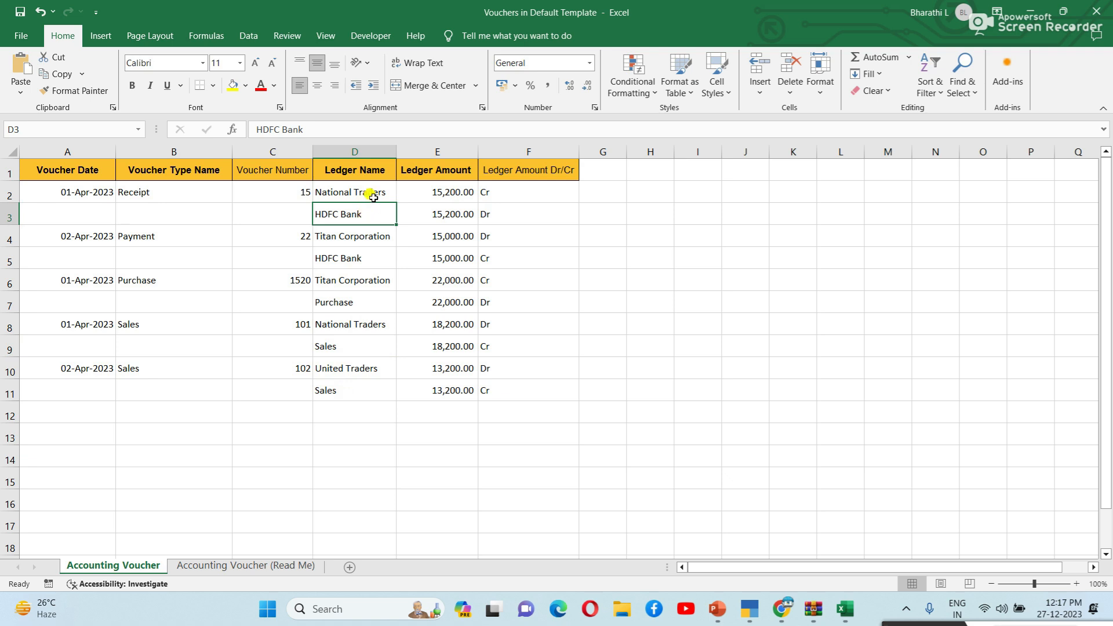
{"action": "left_click", "coordinate": [374, 195]}
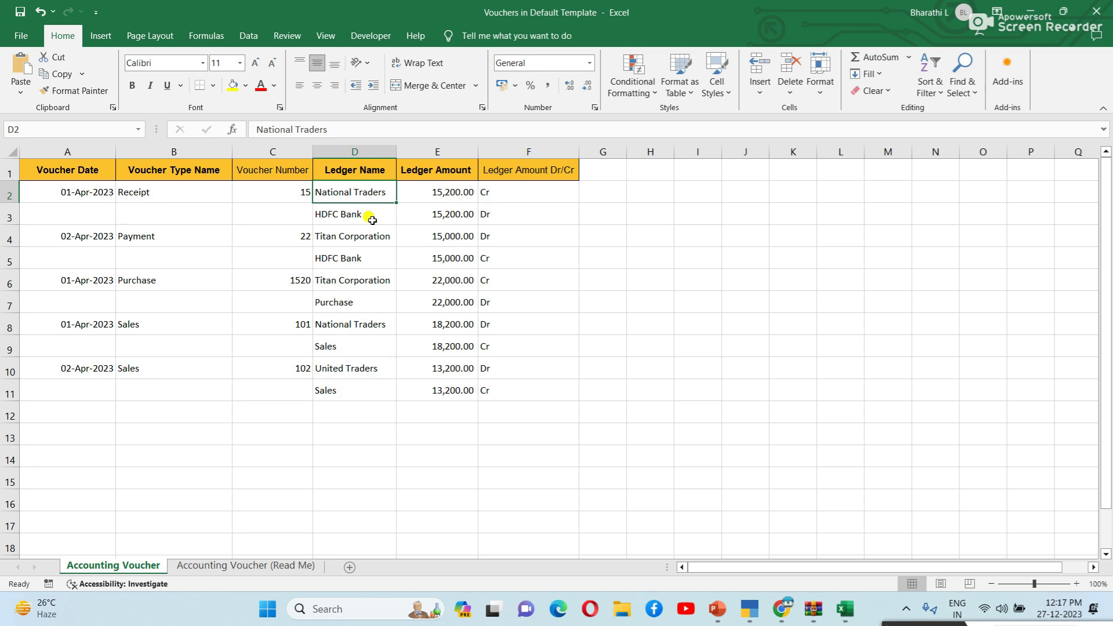
{"action": "left_click", "coordinate": [372, 220]}
Step: Check the Receipt and Payment amounts 15,200.00 and 15,000.00 with their Dr/Cr entries
{"action": "left_click", "coordinate": [440, 193]}
{"action": "left_click", "coordinate": [444, 210]}
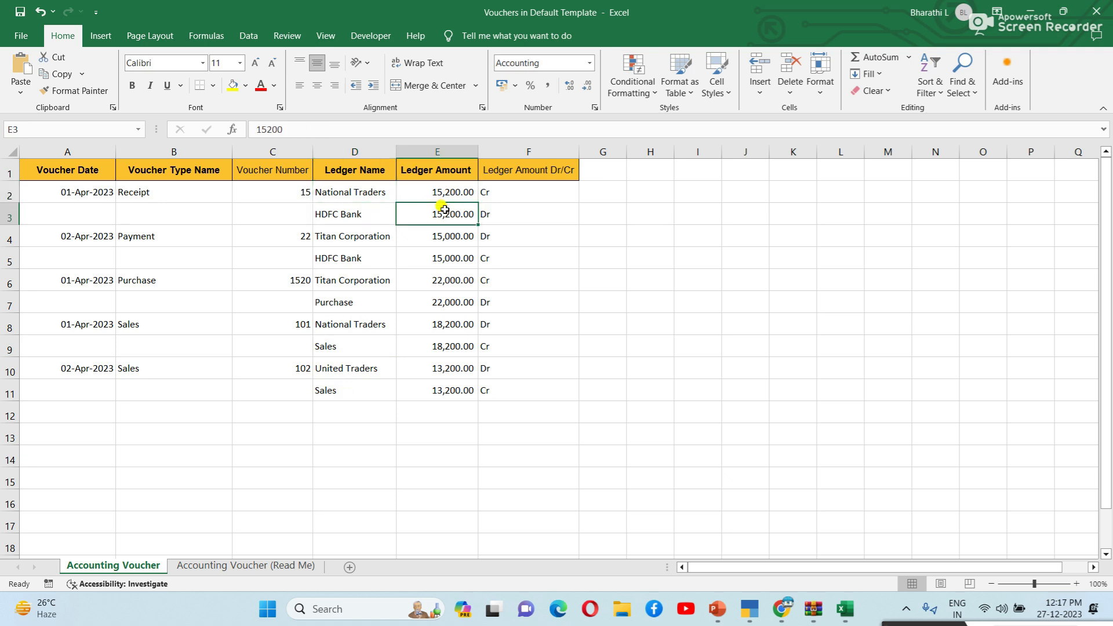
{"action": "left_click", "coordinate": [498, 185]}
{"action": "left_click", "coordinate": [497, 210]}
{"action": "left_click", "coordinate": [340, 241]}
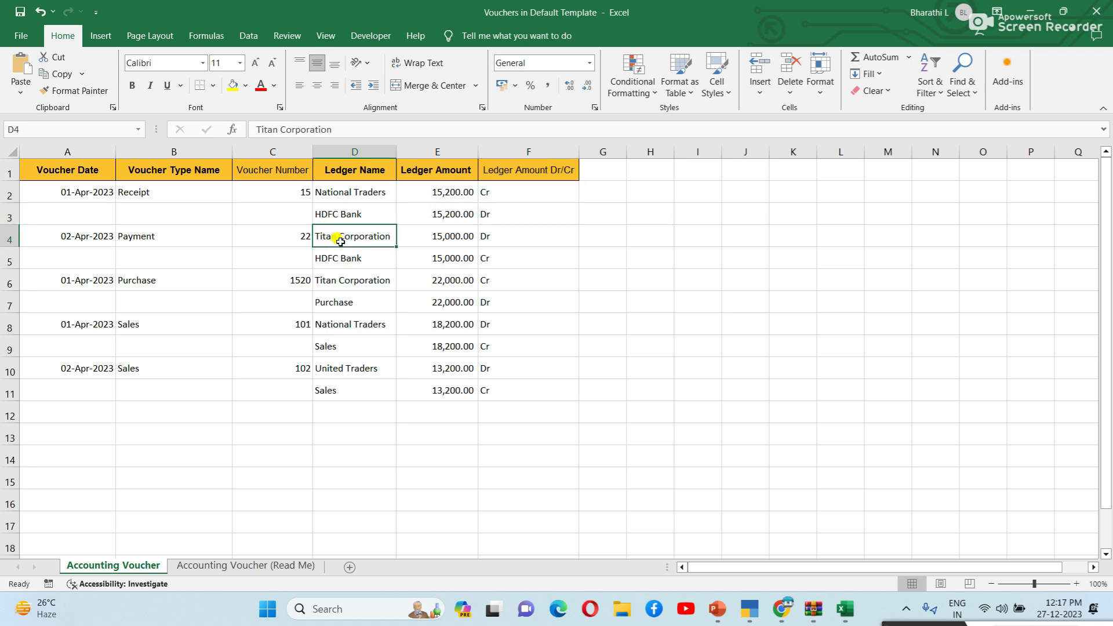
{"action": "left_click", "coordinate": [368, 261]}
{"action": "left_click", "coordinate": [429, 233]}
{"action": "left_click", "coordinate": [454, 255]}
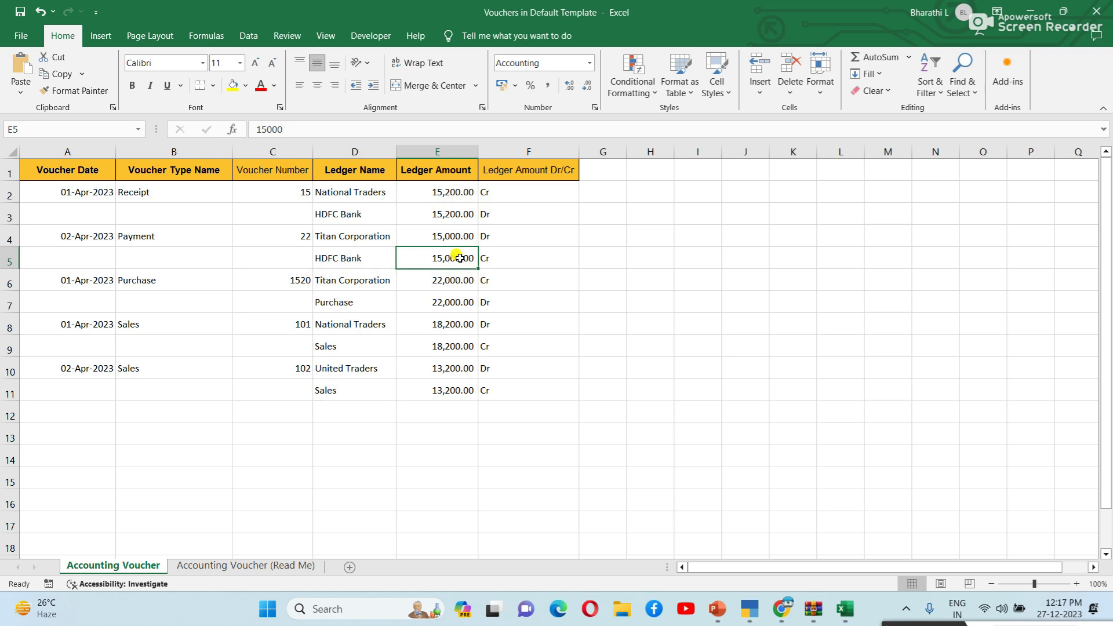
{"action": "left_click", "coordinate": [461, 236]}
{"action": "left_click", "coordinate": [528, 232]}
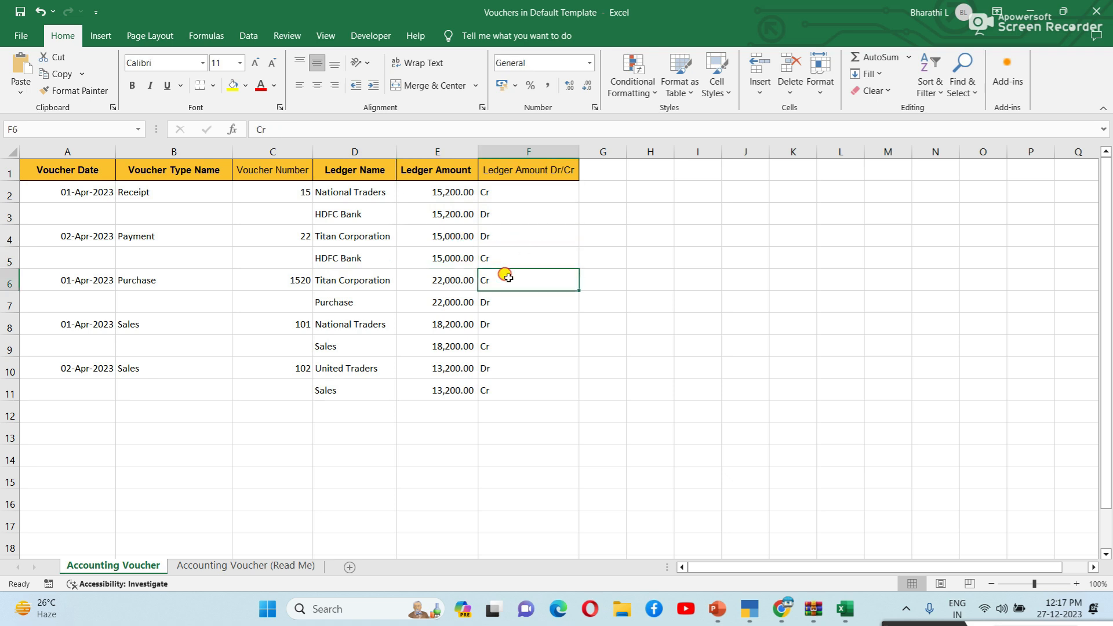
{"action": "left_click", "coordinate": [506, 276]}
Step: Check the remaining ledgers in D6–D11 and 13,200.00 in E11, then open the File menu
{"action": "left_click", "coordinate": [374, 277]}
{"action": "left_click", "coordinate": [373, 305]}
{"action": "left_click", "coordinate": [367, 328]}
{"action": "left_click", "coordinate": [355, 366]}
{"action": "left_click", "coordinate": [370, 394]}
{"action": "left_click", "coordinate": [463, 385]}
{"action": "left_click", "coordinate": [583, 238]}
{"action": "left_click", "coordinate": [530, 431]}
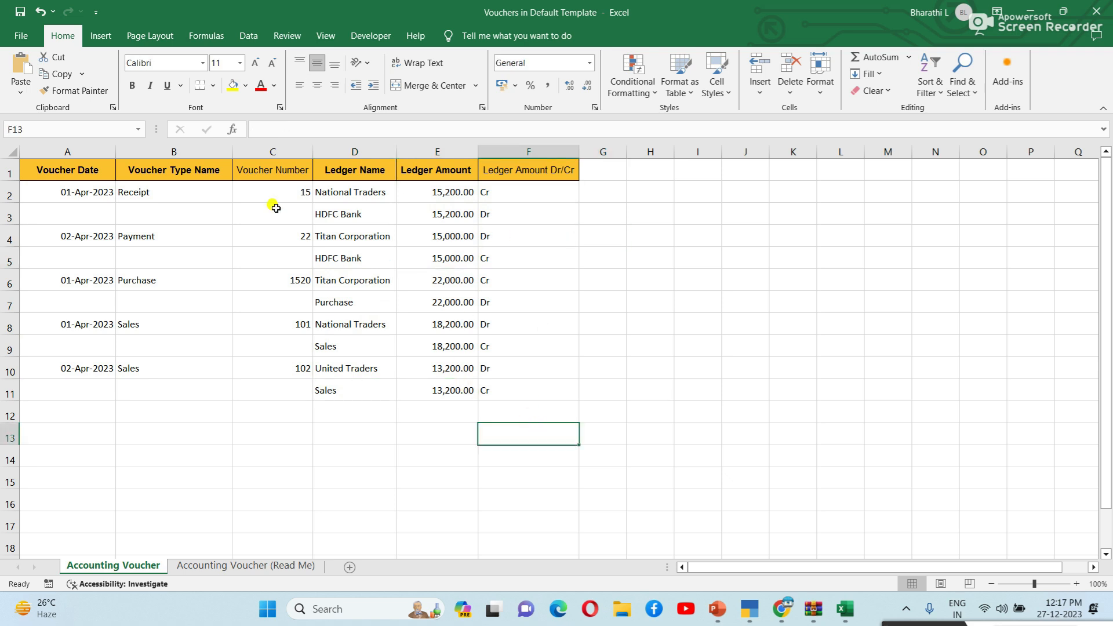
{"action": "left_click", "coordinate": [8, 30]}
Step: Save a copy of the workbook to the Desktop via This PC
{"action": "left_click", "coordinate": [68, 256]}
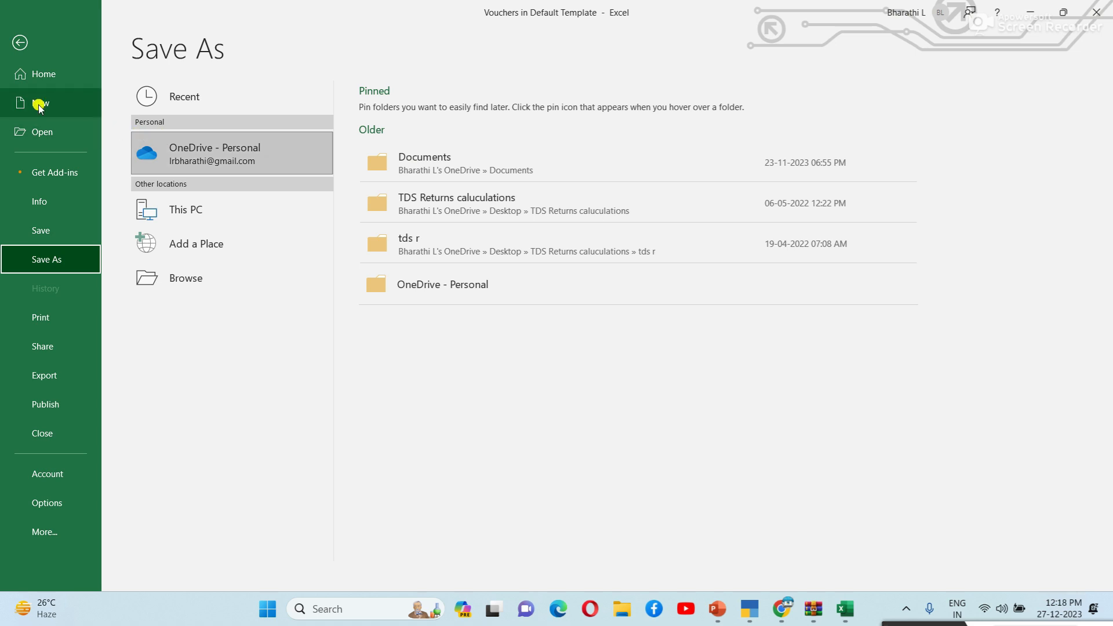
{"action": "double_click", "coordinate": [201, 207]}
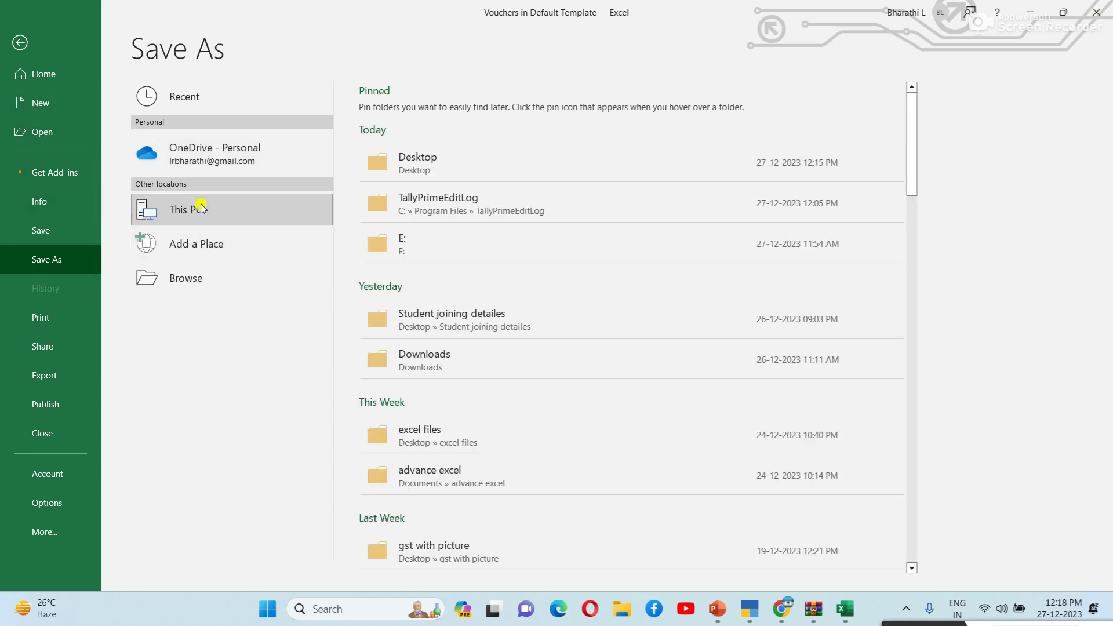
{"action": "left_click", "coordinate": [80, 141]}
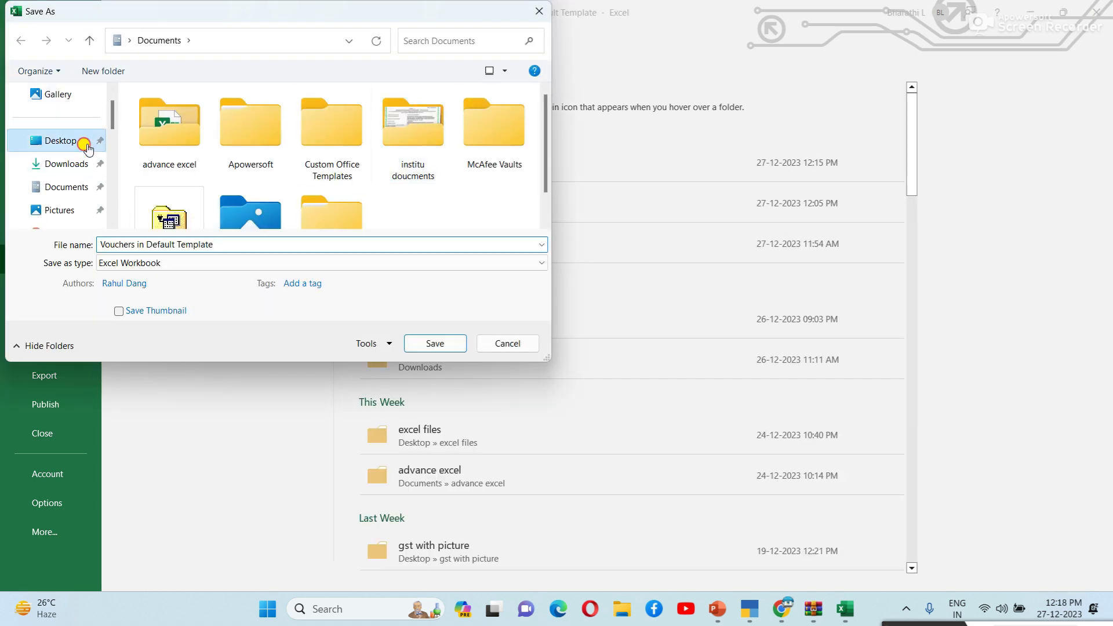
{"action": "left_click", "coordinate": [424, 343]}
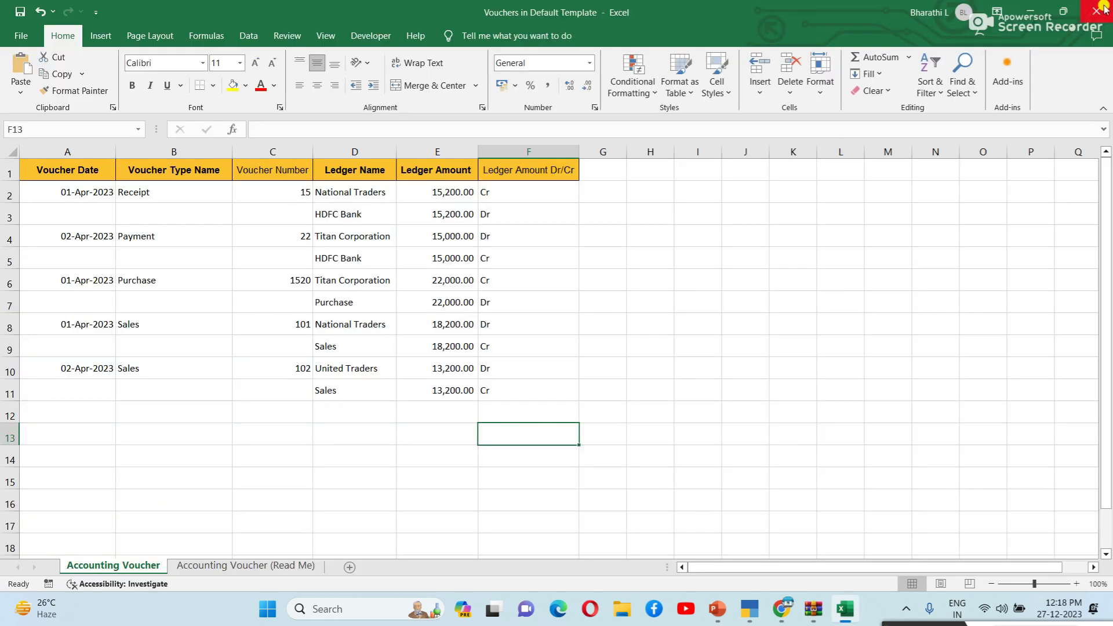
Step: Close Excel, the leftover archive window and Chrome to return to TallyPrime
{"action": "left_click", "coordinate": [1097, 10]}
{"action": "left_click", "coordinate": [1094, 11]}
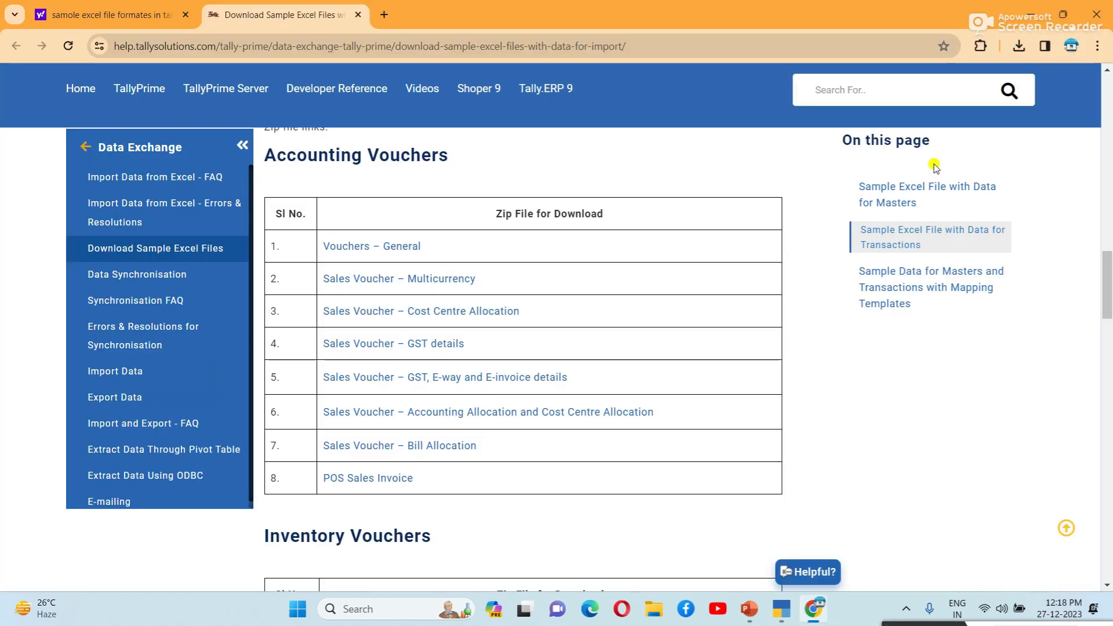
{"action": "left_click", "coordinate": [1096, 12]}
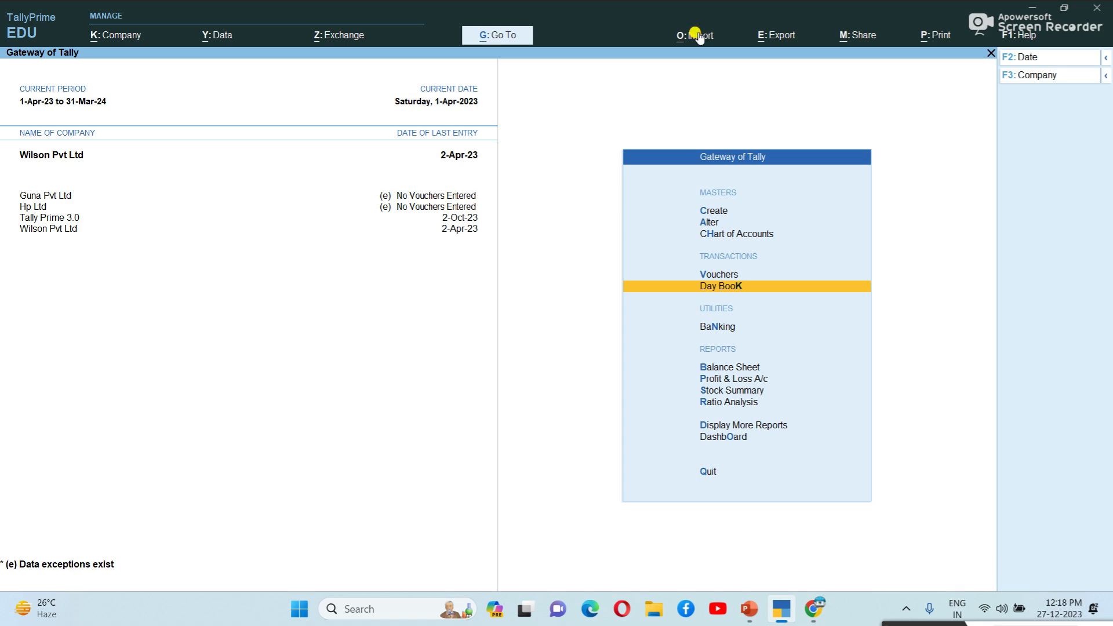
Step: Under Import > Transactions, select Vouchers in Default Template.xlsx from the Desktop
{"action": "left_click", "coordinate": [699, 33]}
{"action": "key", "text": "Down"}
{"action": "key", "text": "Return"}
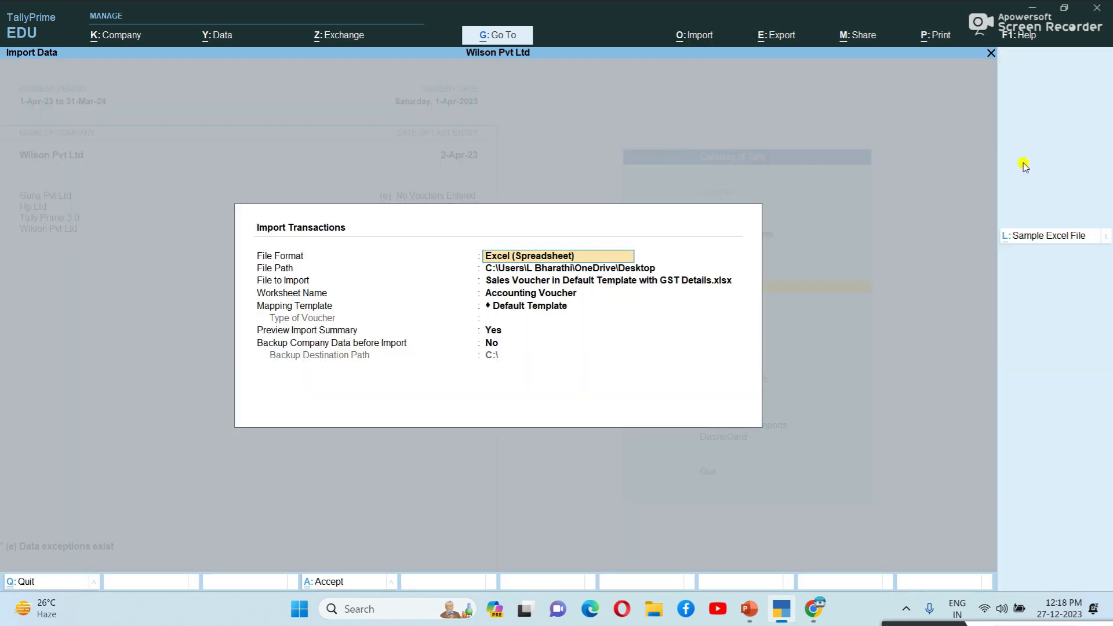
{"action": "key", "text": "Return"}
{"action": "key", "text": "Return"}
{"action": "key", "text": "Up"}
{"action": "key", "text": "Up"}
{"action": "key", "text": "Up"}
{"action": "key", "text": "Up"}
{"action": "key", "text": "Up"}
{"action": "key", "text": "Up"}
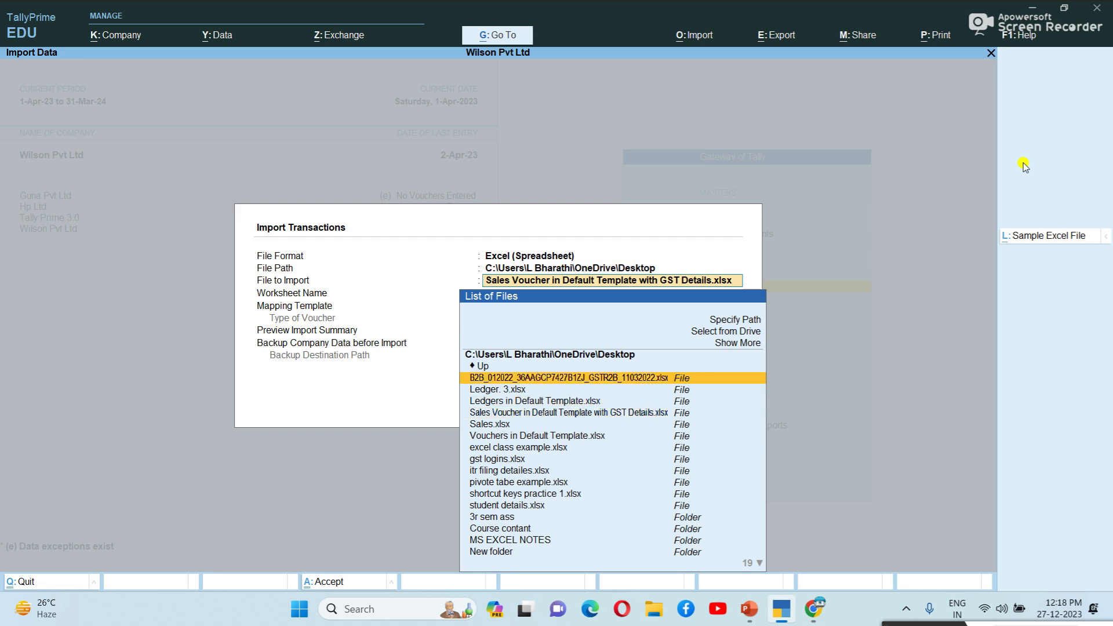
{"action": "key", "text": "Return"}
{"action": "key", "text": "Down"}
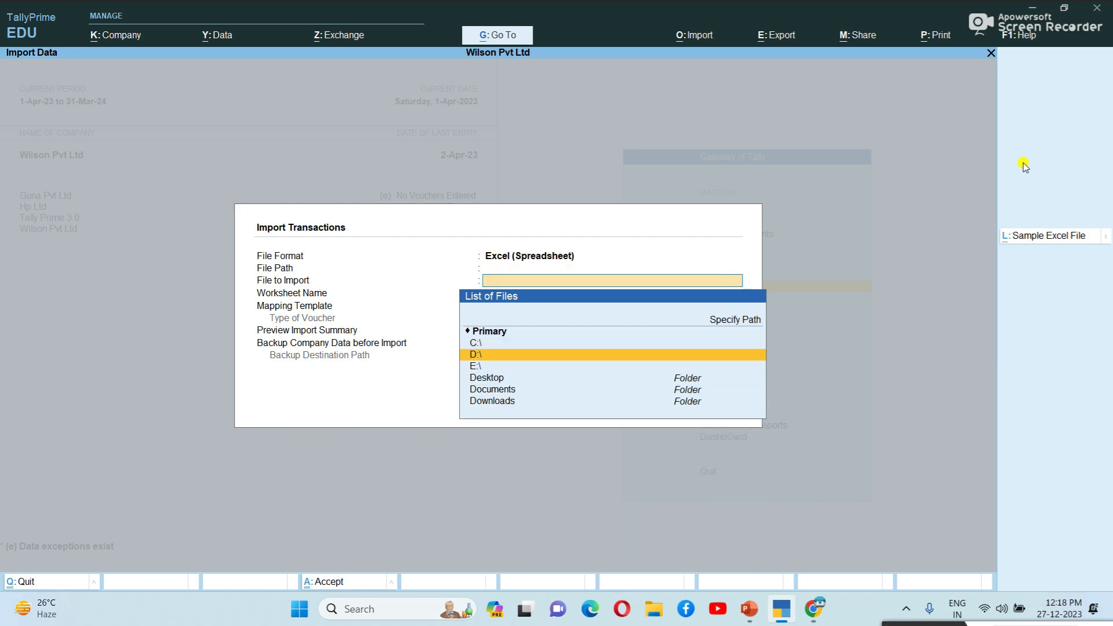
{"action": "key", "text": "Down"}
{"action": "key", "text": "Down"}
{"action": "key", "text": "Return"}
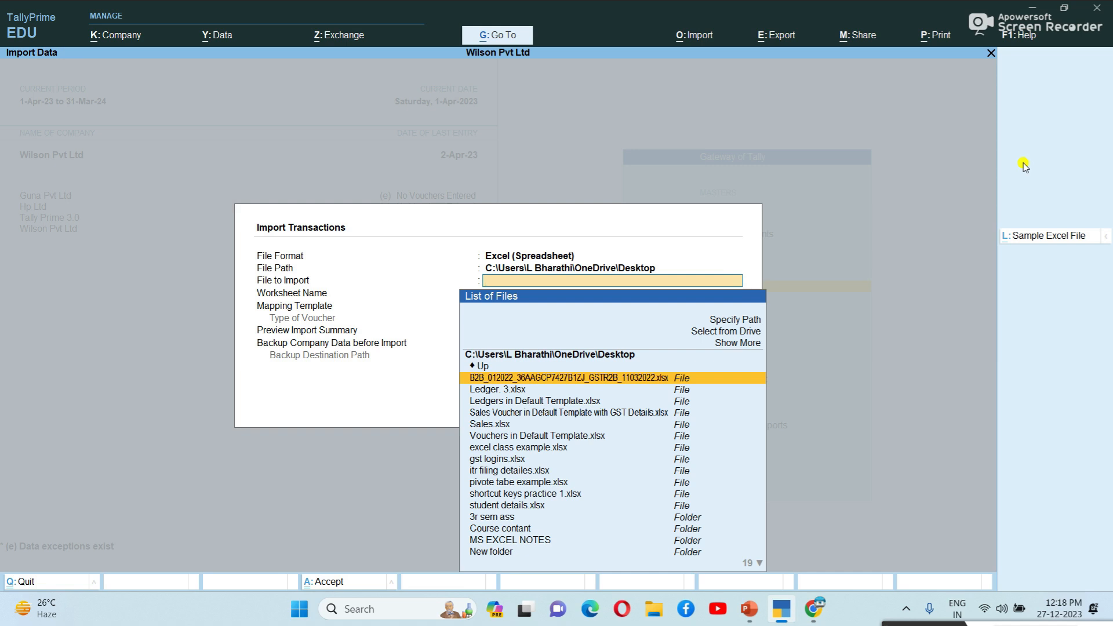
{"action": "key", "text": "Down"}
{"action": "key", "text": "Down"}
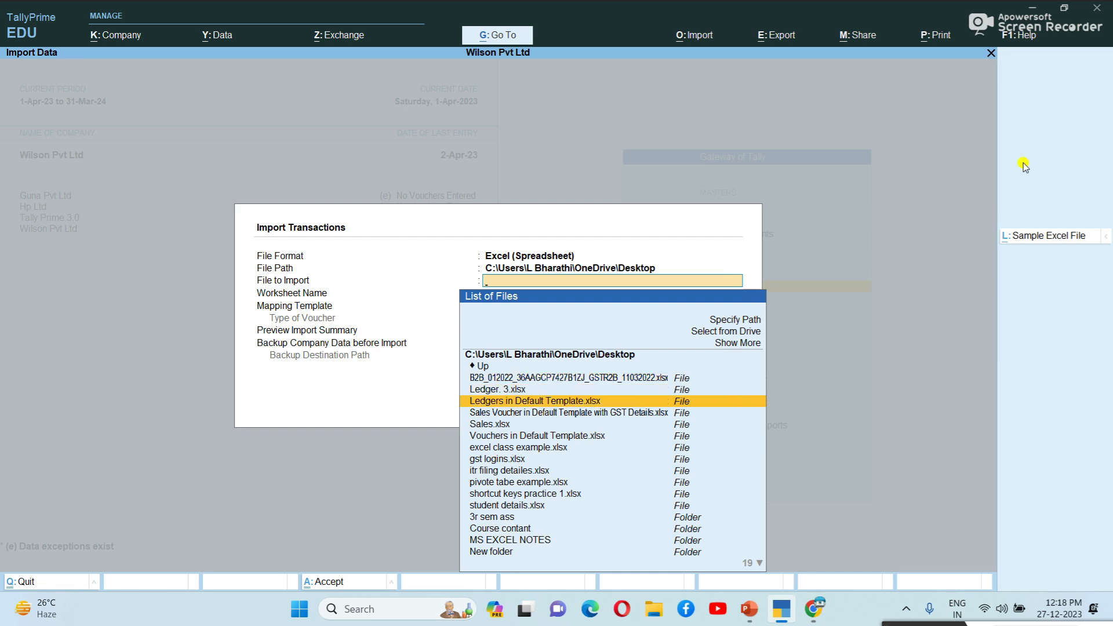
{"action": "key", "text": "Down"}
{"action": "key", "text": "Down"}
{"action": "key", "text": "Down"}
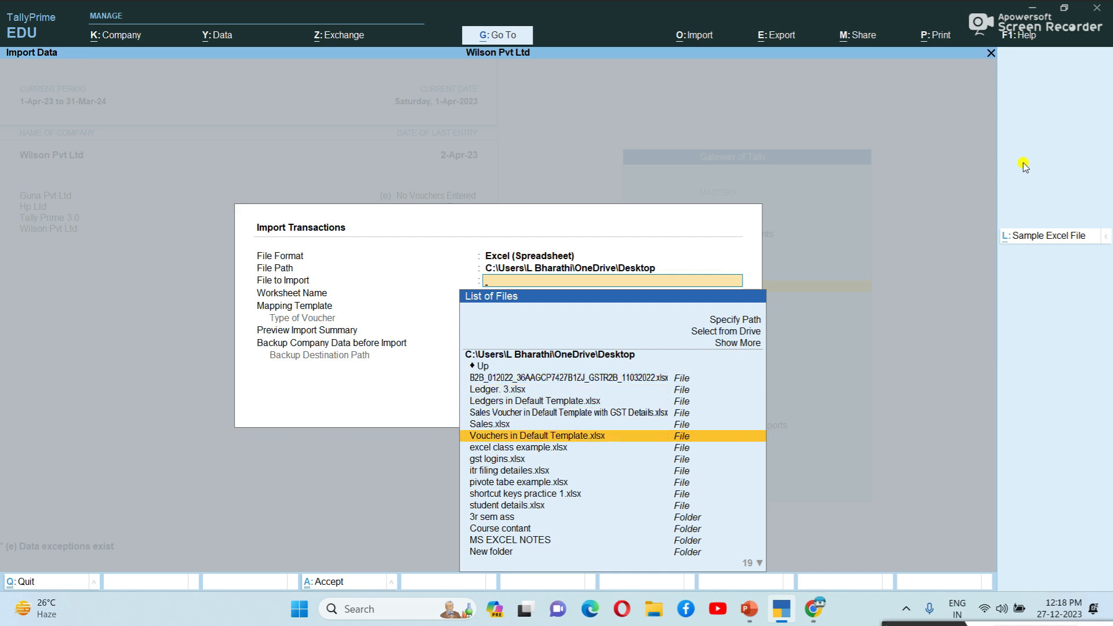
{"action": "key", "text": "Return"}
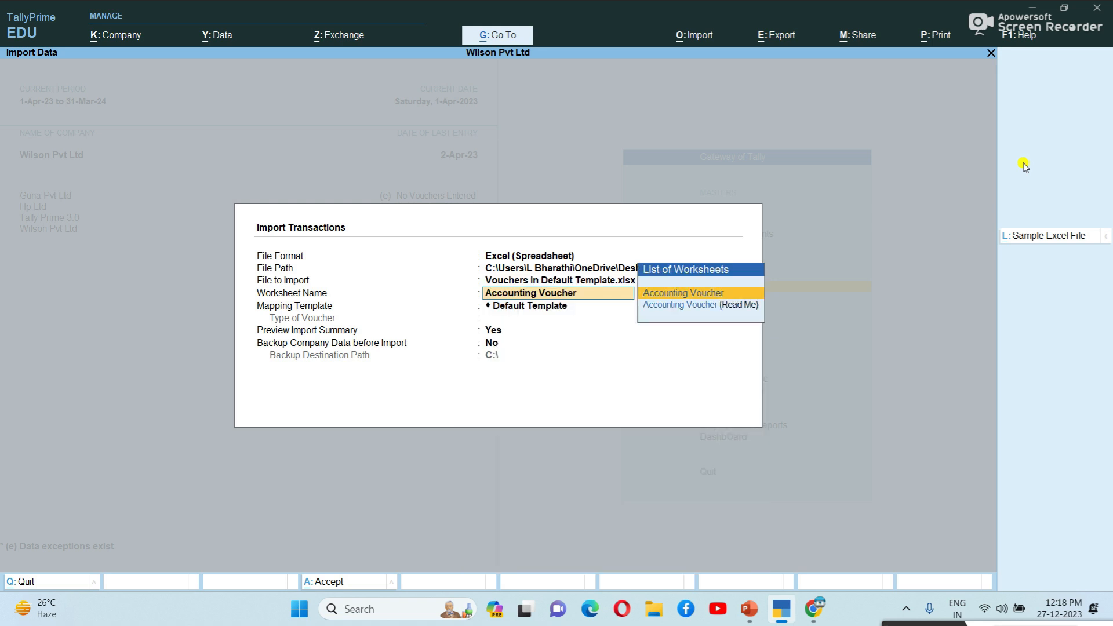
Step: Accept the Accounting Voucher sheet and Default Template, import the five vouchers, and dismiss the confirmation
{"action": "key", "text": "Return"}
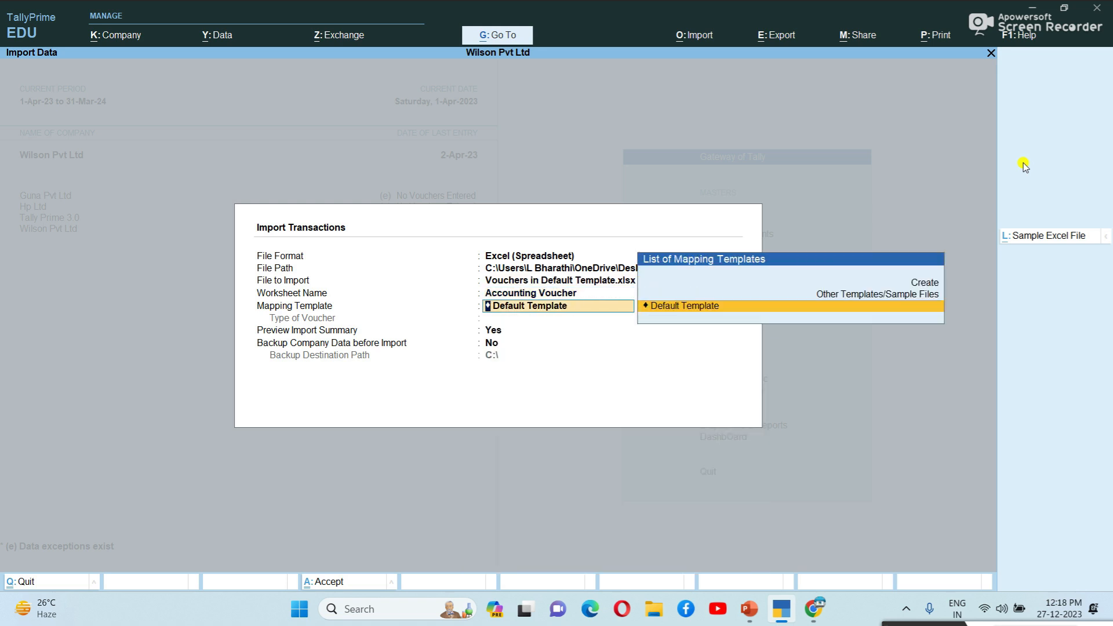
{"action": "key", "text": "Return"}
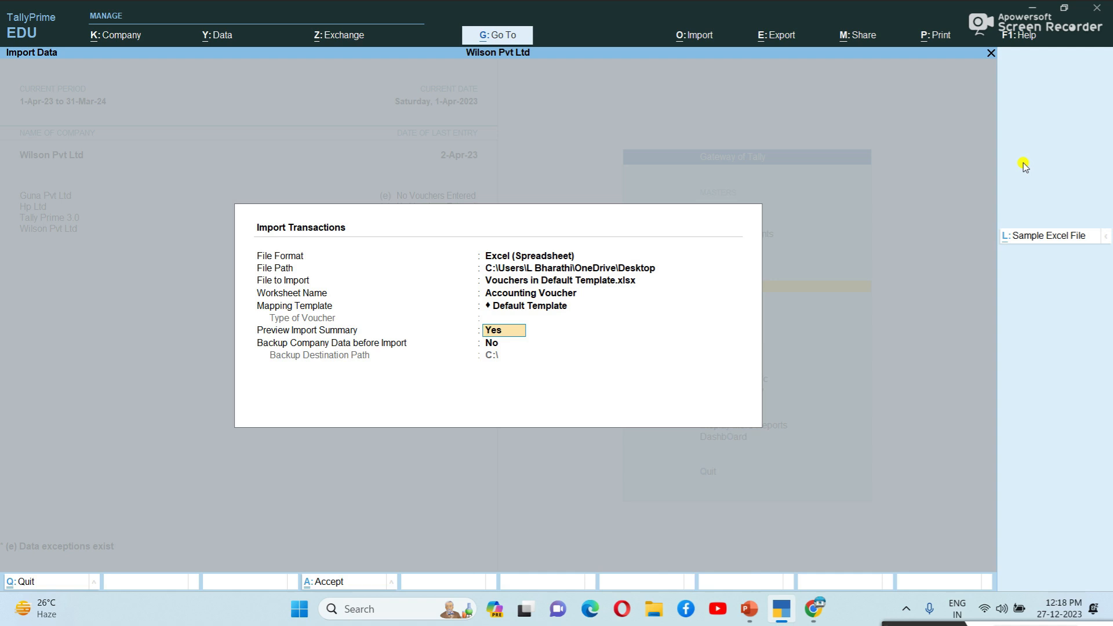
{"action": "key", "text": "Return"}
{"action": "key", "text": "Return"}
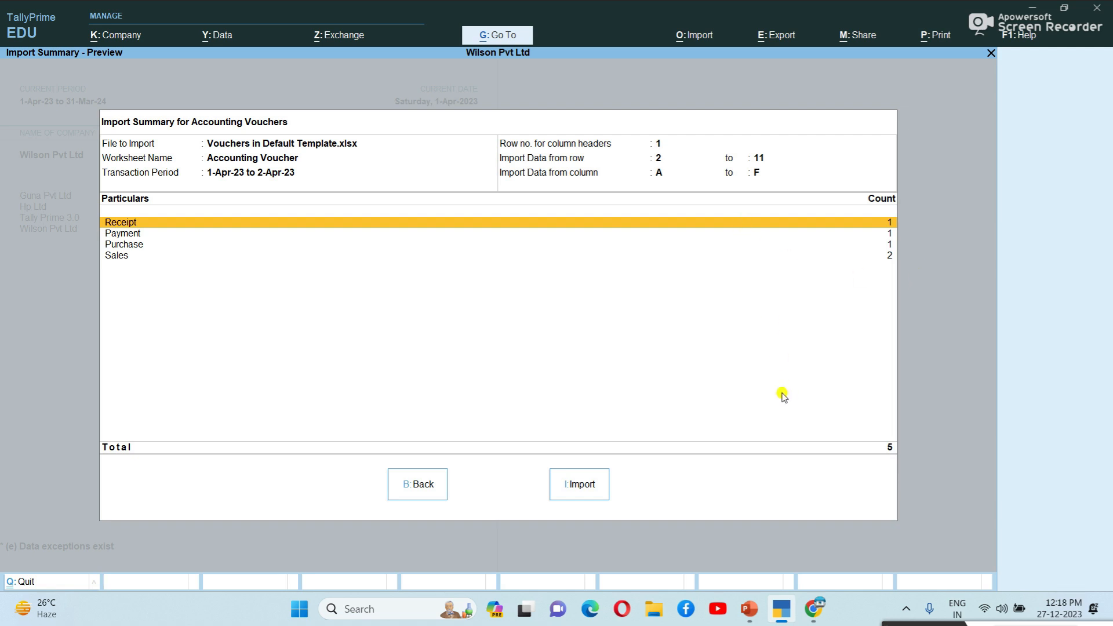
{"action": "left_click", "coordinate": [580, 486]}
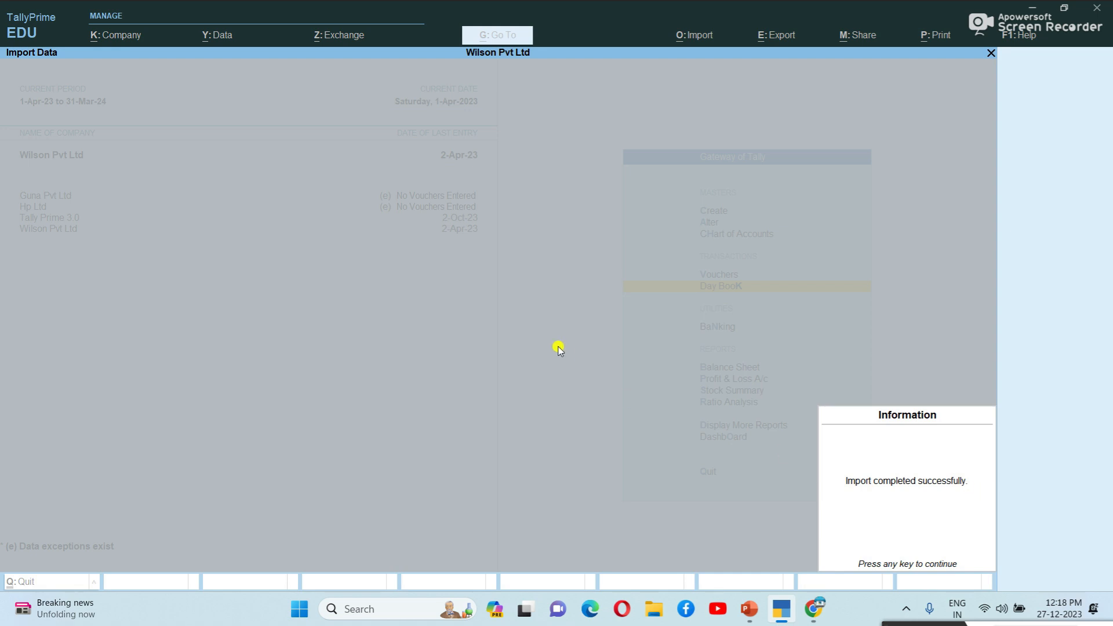
{"action": "key", "text": "Return"}
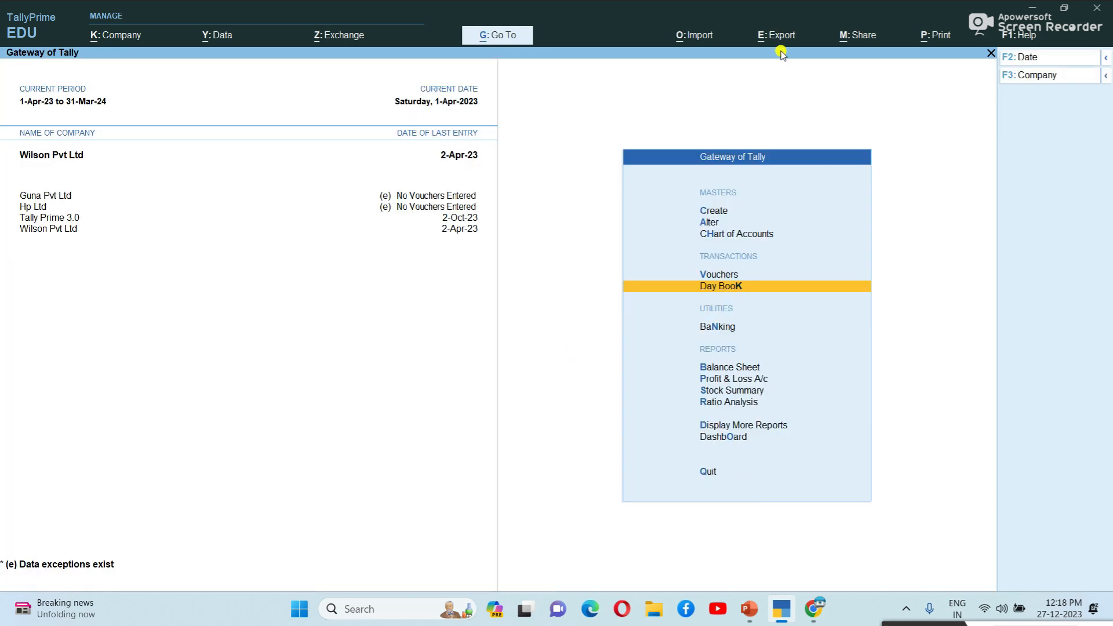
{"action": "key", "text": "Return"}
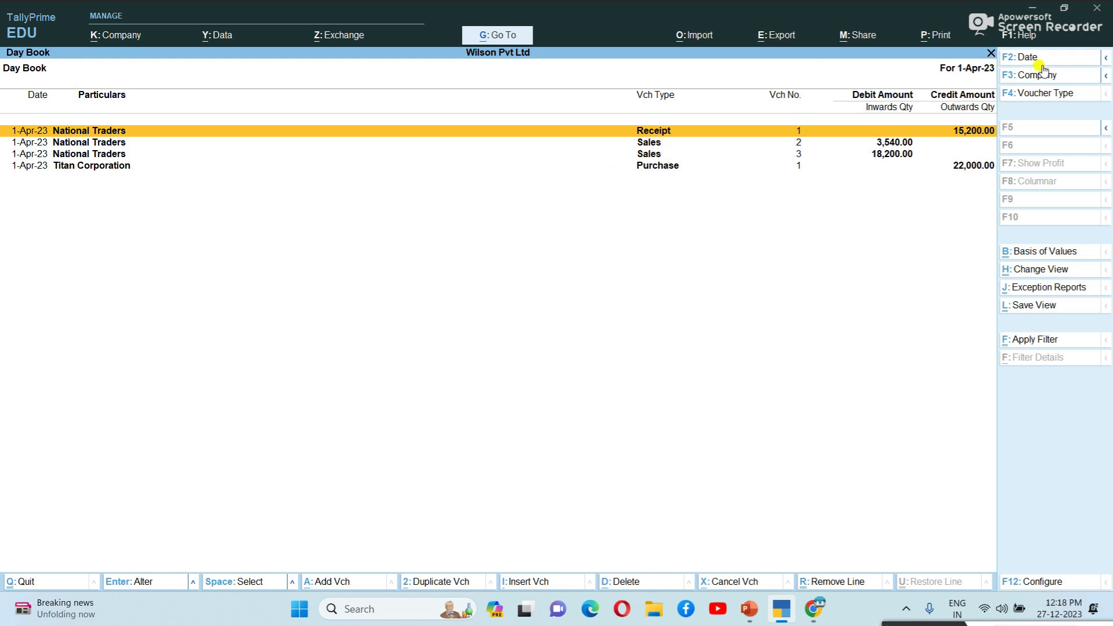
{"action": "key", "text": "alt"}
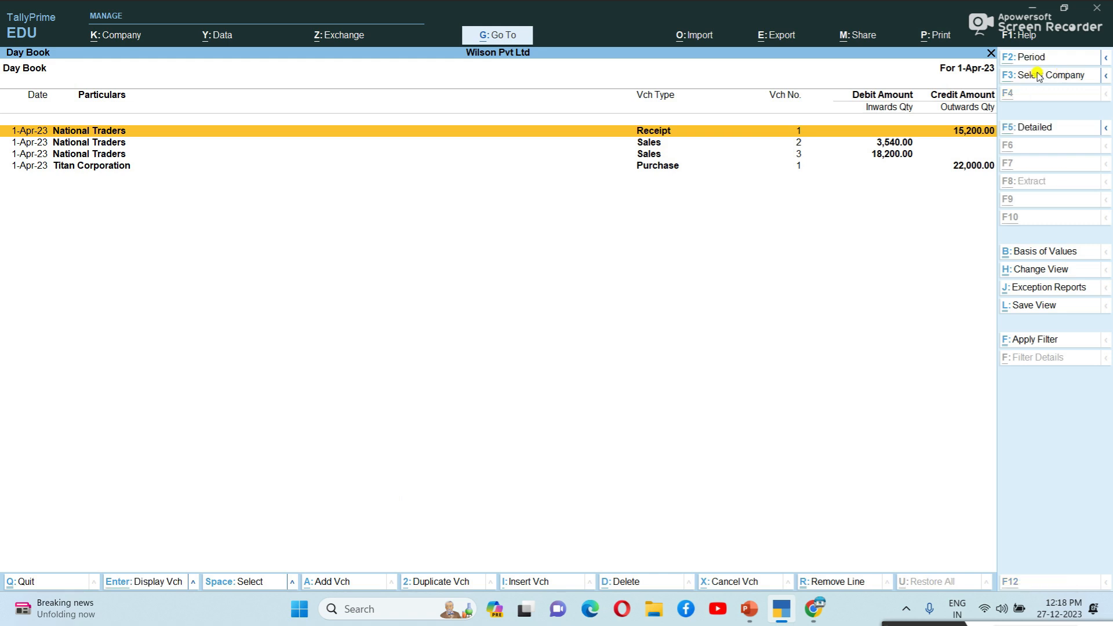
{"action": "key", "text": "alt+F5"}
{"action": "key", "text": "Escape"}
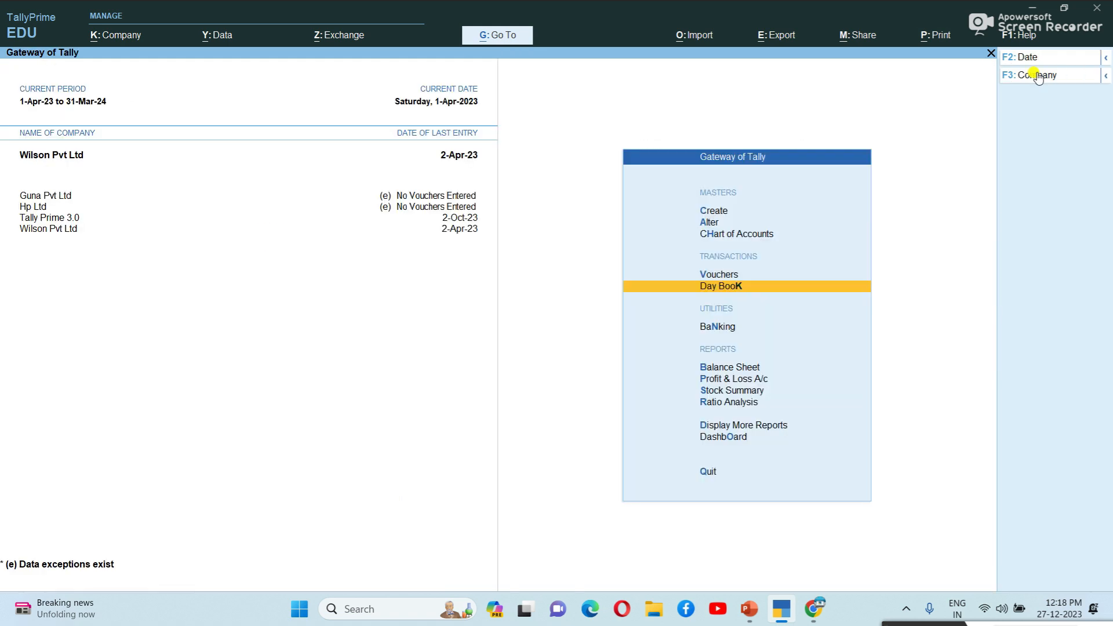
{"action": "key", "text": "Return"}
{"action": "key", "text": "alt"}
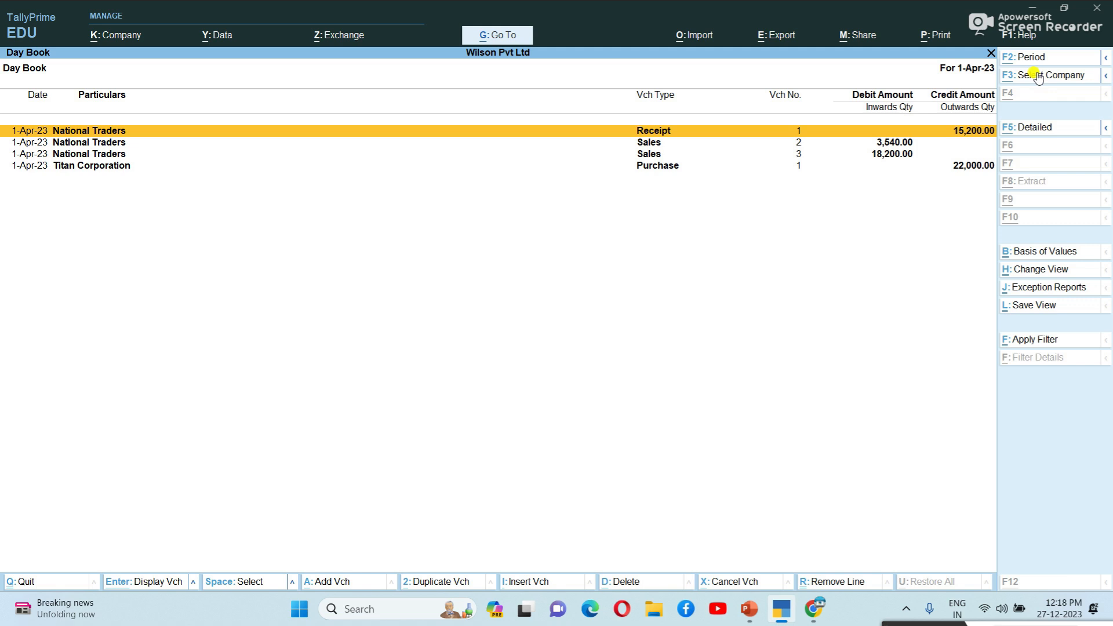
{"action": "key", "text": "alt+F2"}
{"action": "key", "text": "Return"}
{"action": "type", "text": "3"}
{"action": "key", "text": "BackSpace"}
{"action": "type", "text": "1-5"}
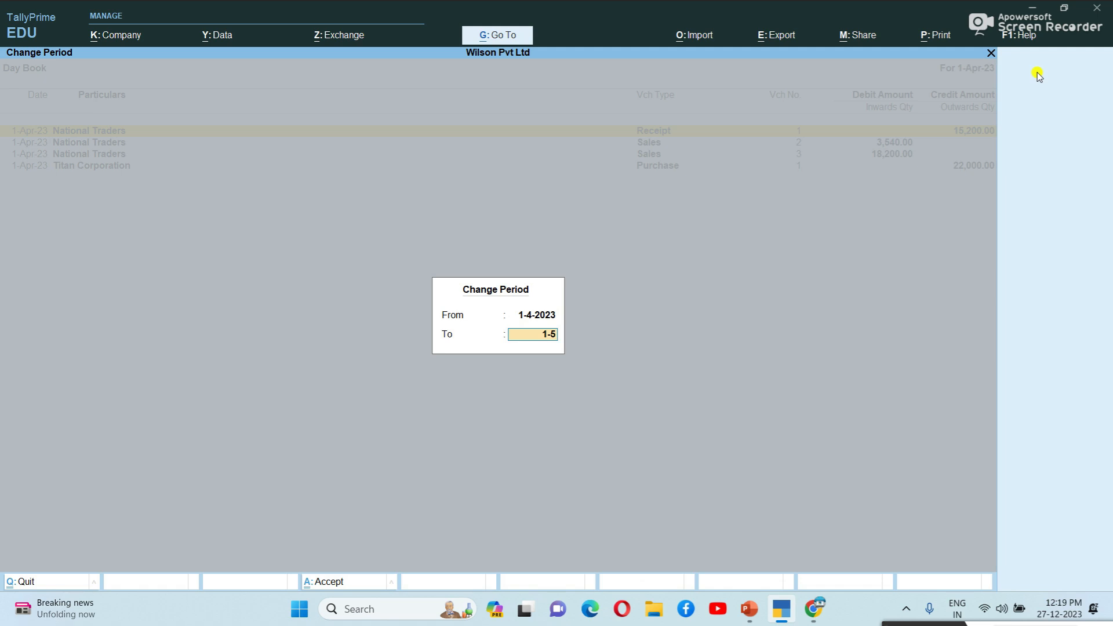
{"action": "key", "text": "Return"}
{"action": "key", "text": "Down"}
{"action": "key", "text": "Down"}
{"action": "key", "text": "Down"}
{"action": "key", "text": "Down"}
{"action": "key", "text": "Down"}
{"action": "key", "text": "Down"}
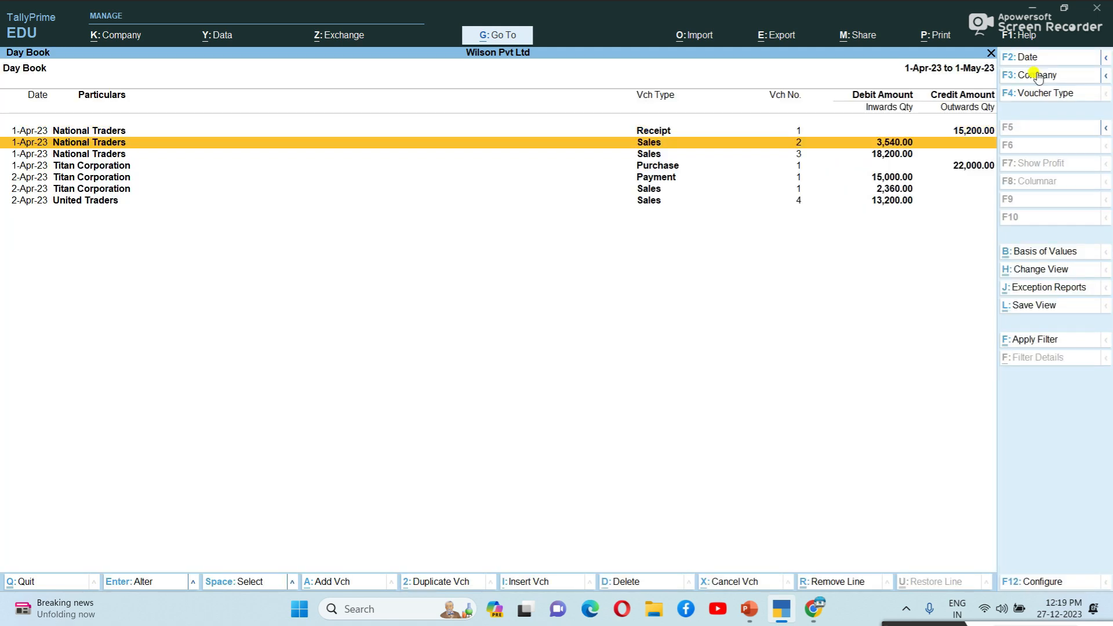
{"action": "key", "text": "Up"}
{"action": "key", "text": "Up"}
{"action": "key", "text": "Up"}
{"action": "key", "text": "Up"}
{"action": "key", "text": "Up"}
{"action": "key", "text": "Up"}
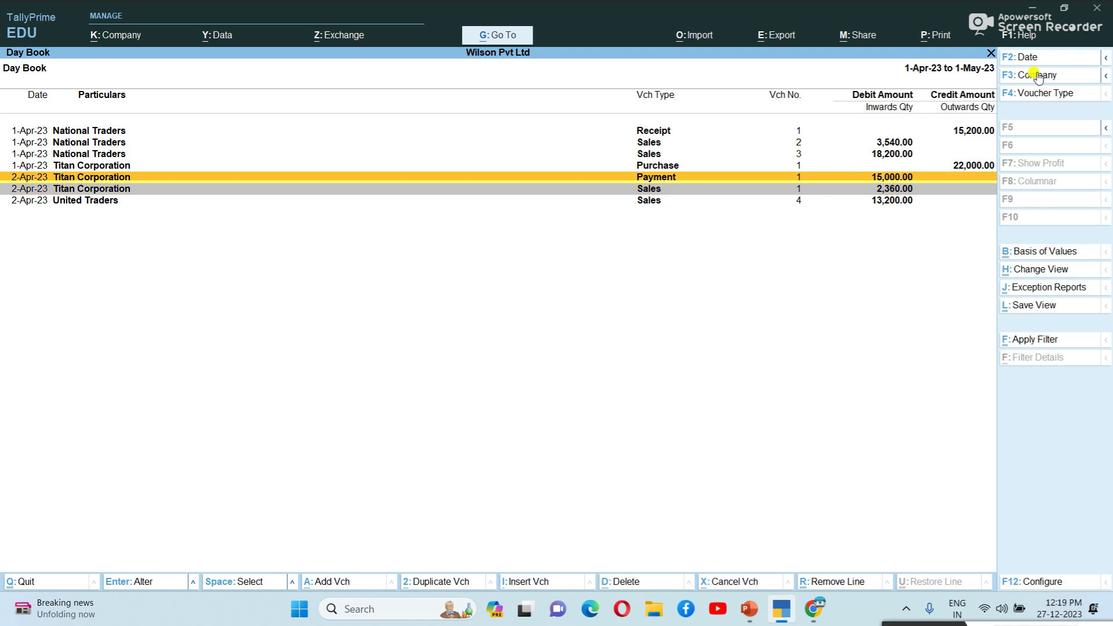
{"action": "key", "text": "Down"}
{"action": "key", "text": "Down"}
{"action": "key", "text": "Down"}
{"action": "key", "text": "Down"}
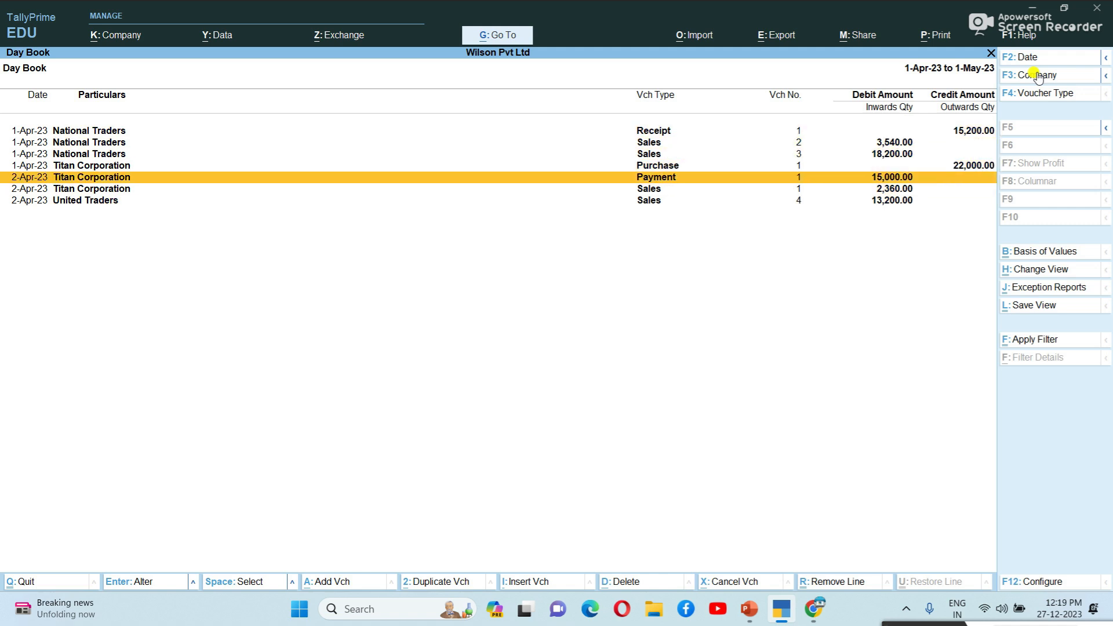
{"action": "key", "text": "Escape"}
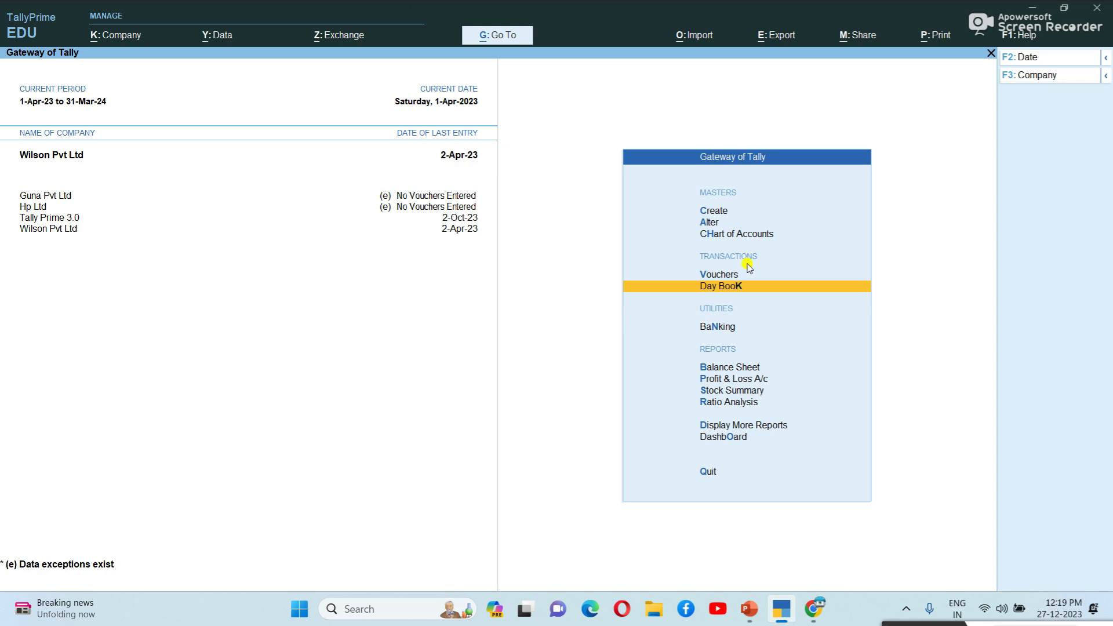
{"action": "mouse_move", "coordinate": [889, 624]}
{"action": "left_mouse_down"}
{"action": "mouse_move", "coordinate": [885, 601]}
{"action": "mouse_move", "coordinate": [868, 625]}
{"action": "left_mouse_up"}
{"action": "left_click", "coordinate": [940, 257]}
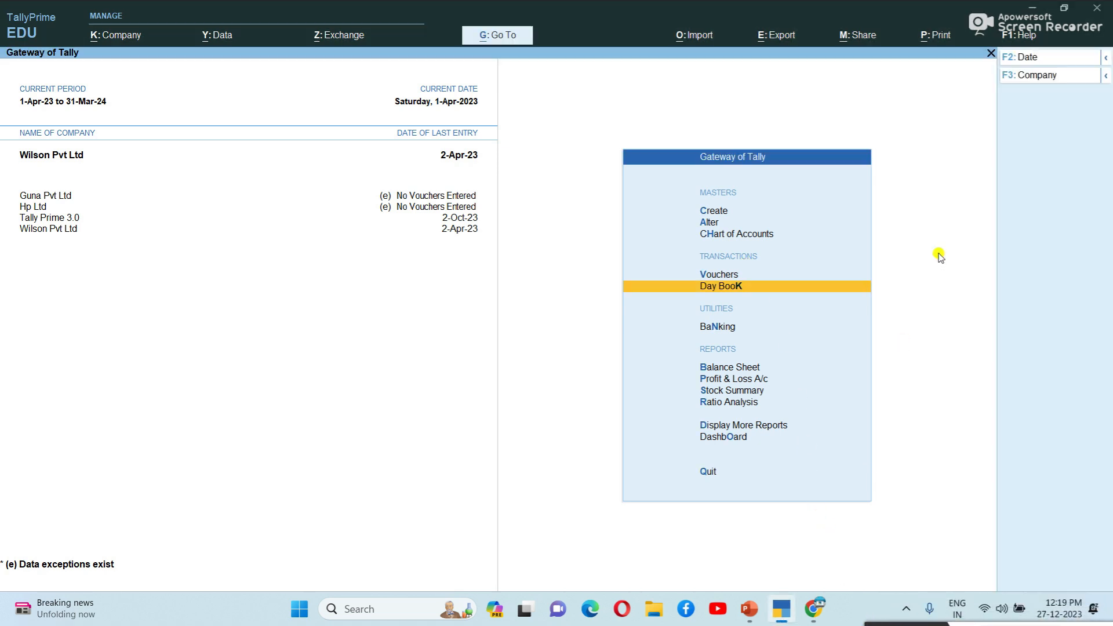